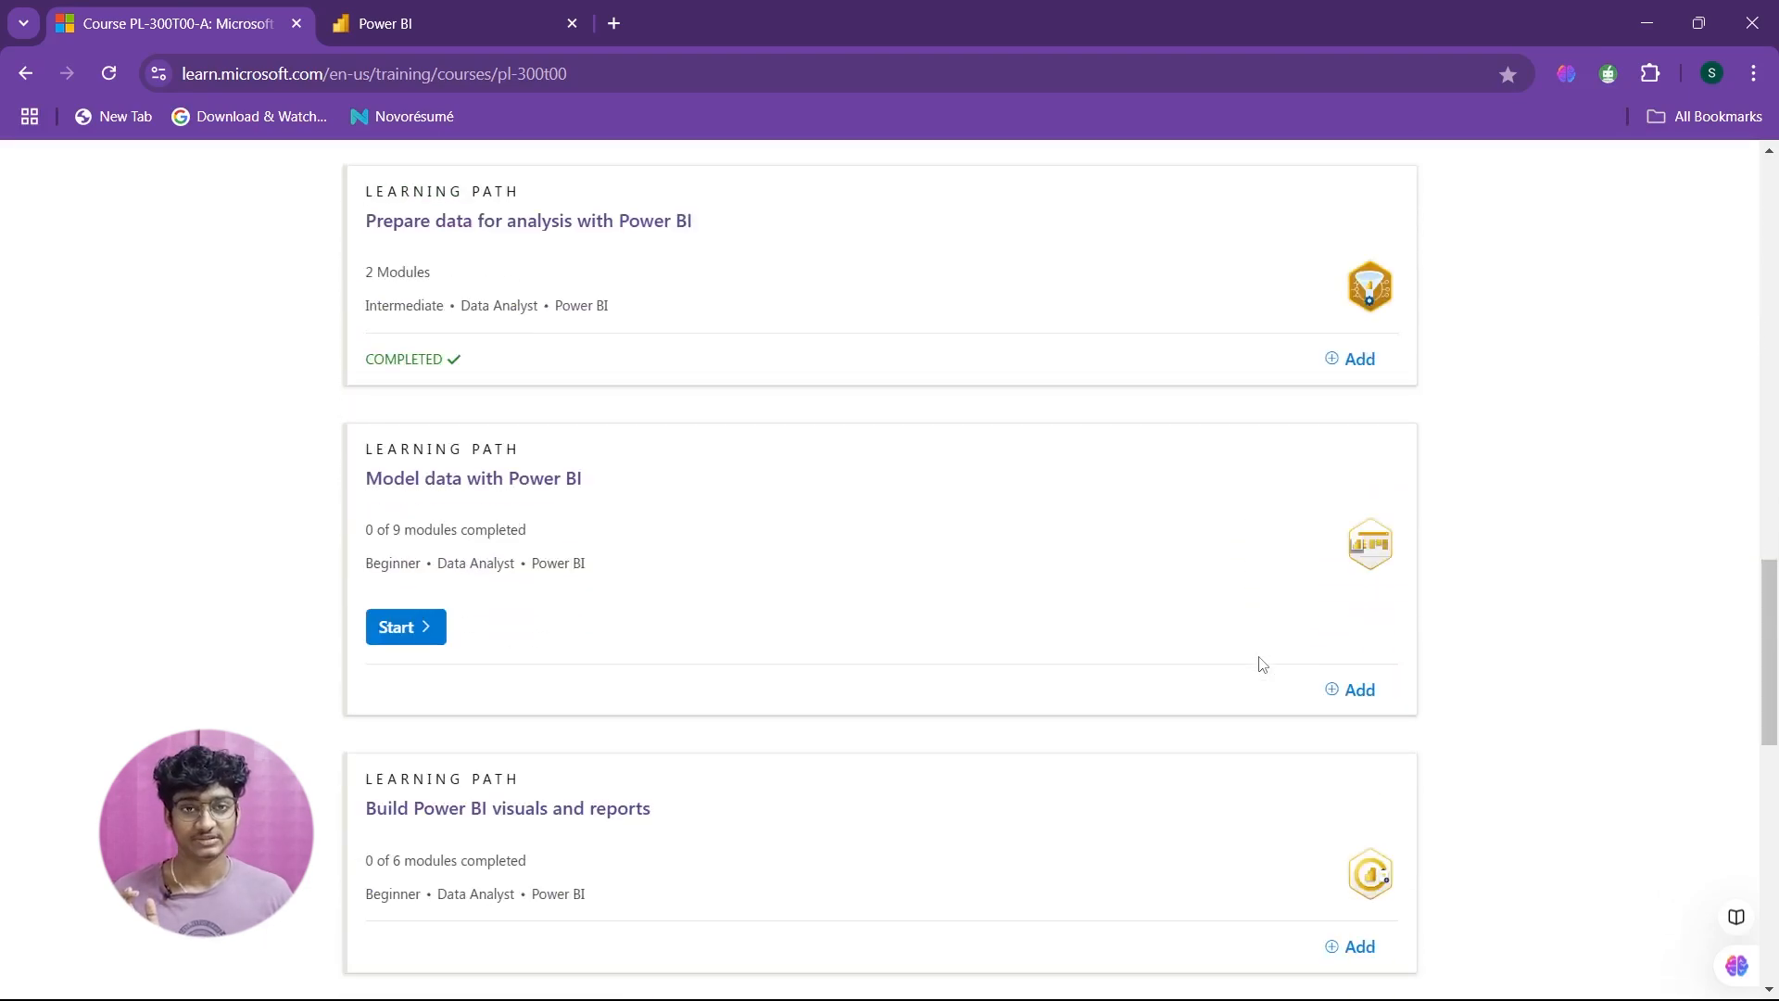
Step: Scroll the PL-300T00 course page to the 'Manage workspaces and datasets in Power BI' learning path card
scroll(1262, 664, "down", 1)
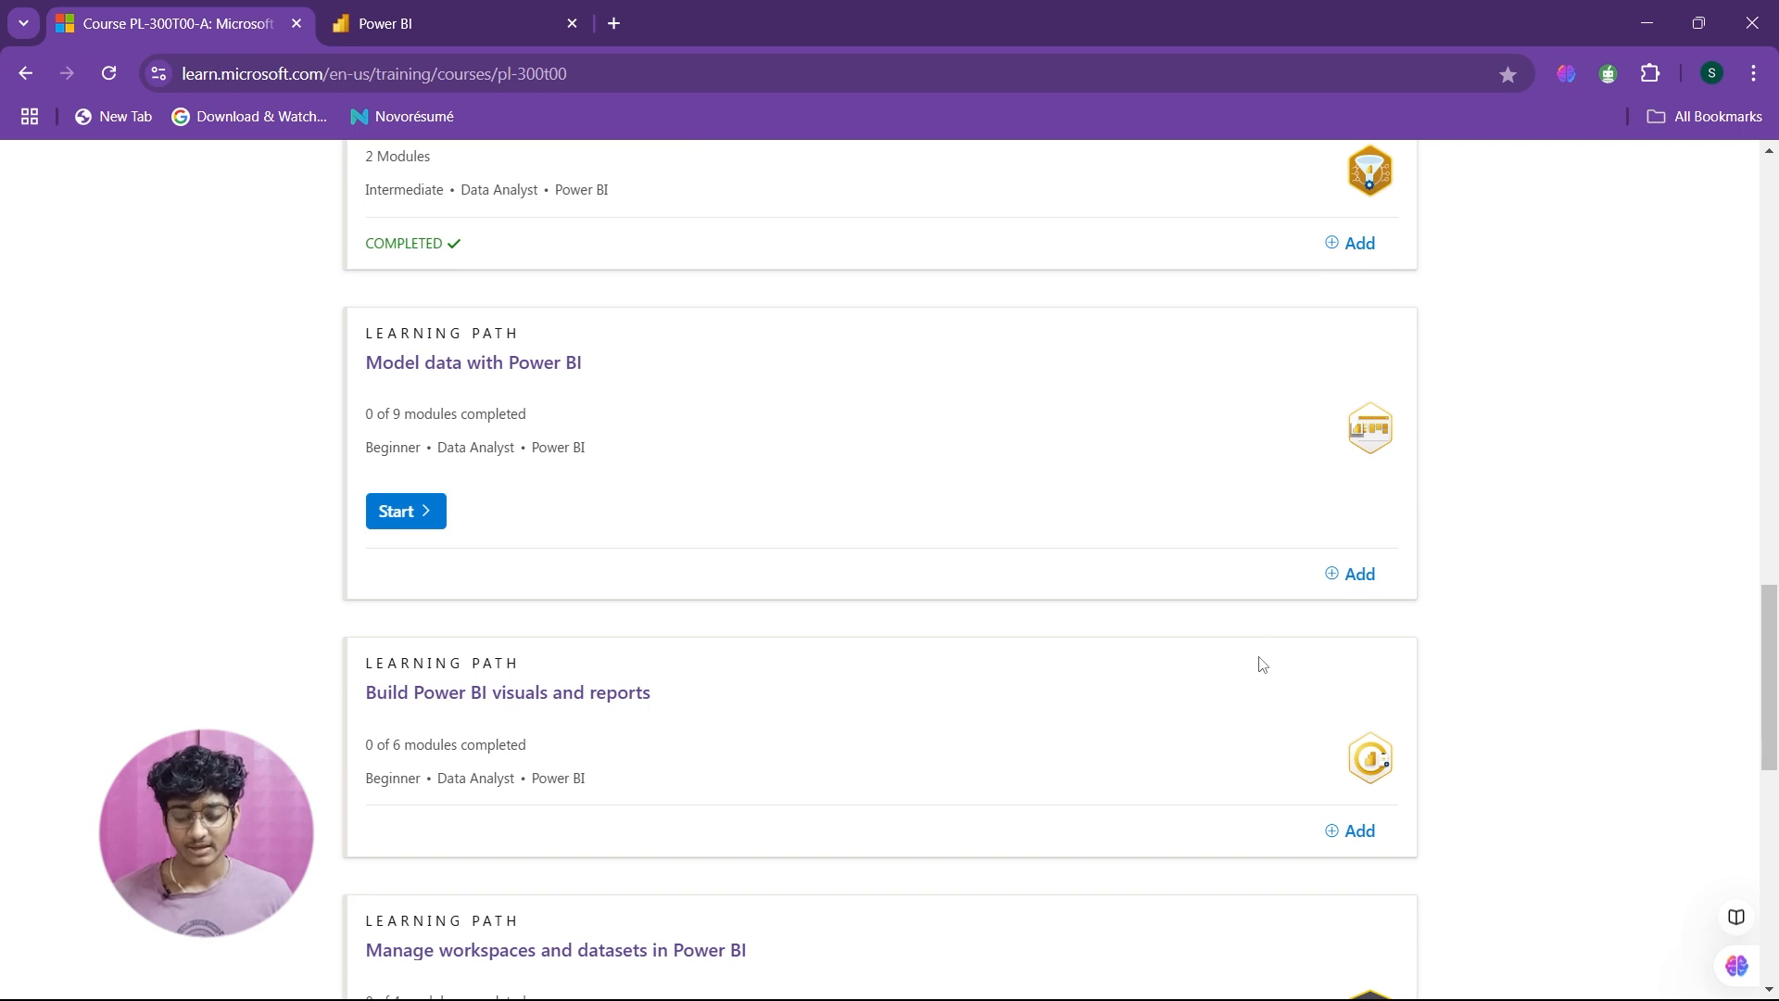
scroll(1263, 663, "down", 2)
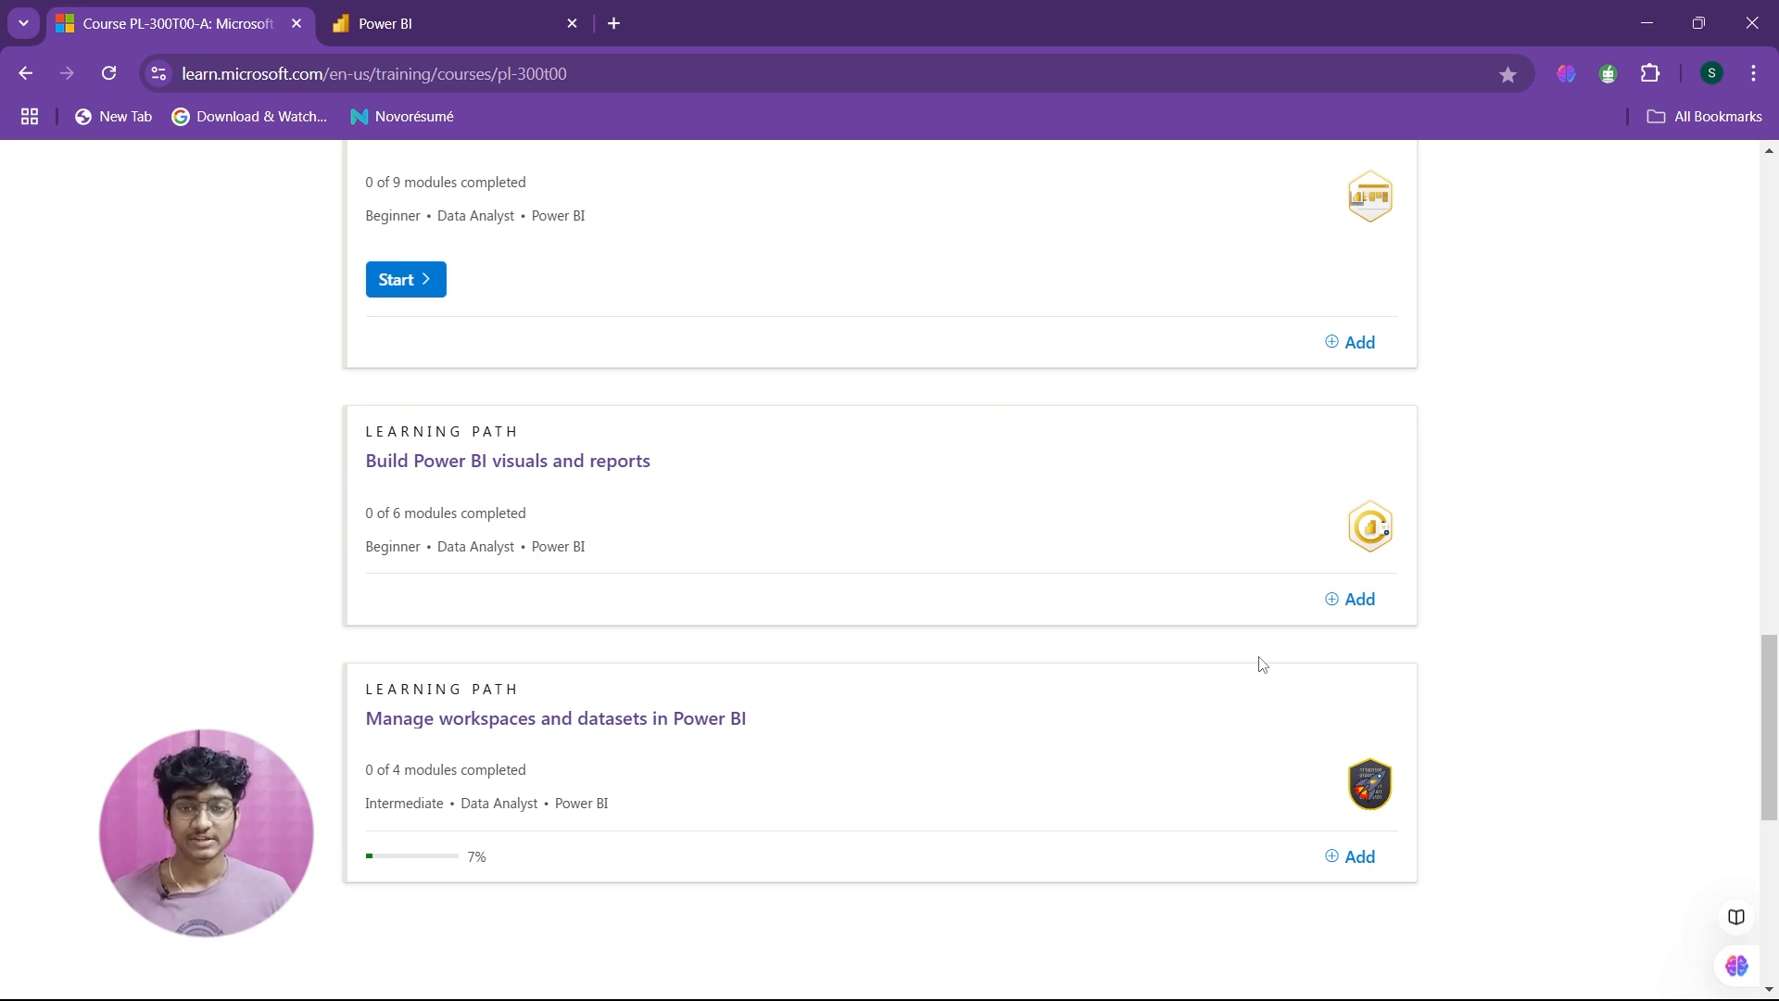
scroll(1262, 664, "up", 2)
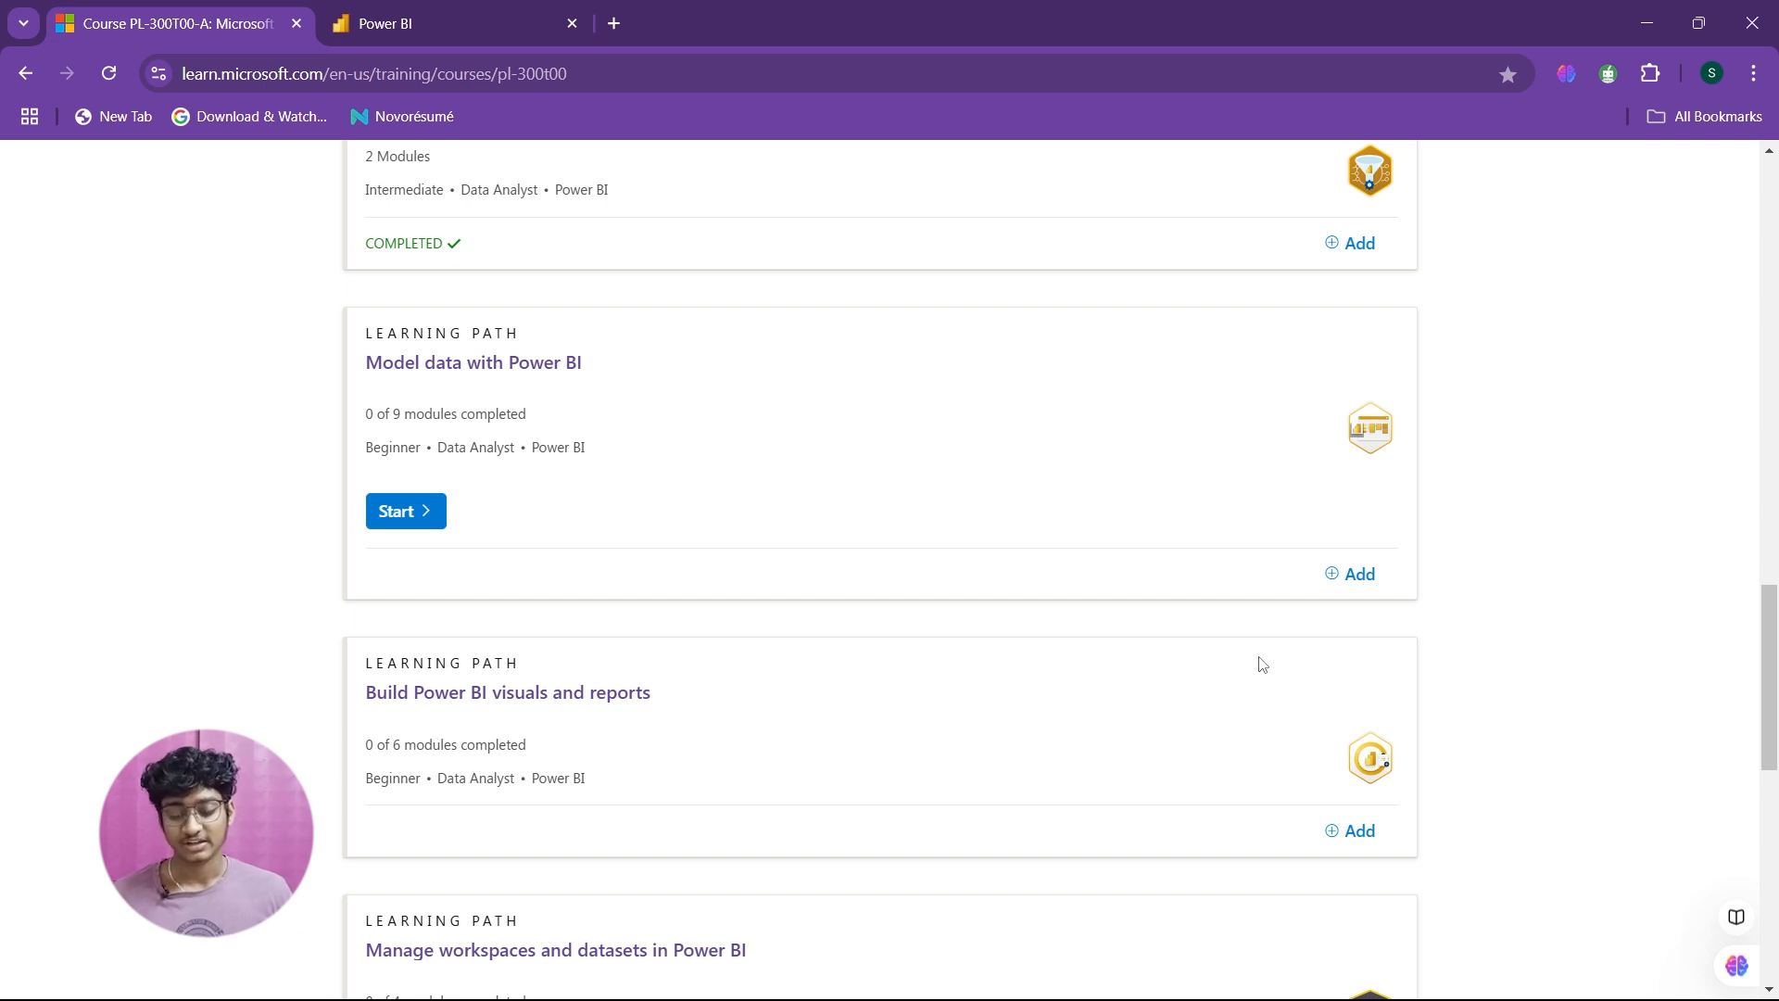
scroll(1262, 663, "down", 3)
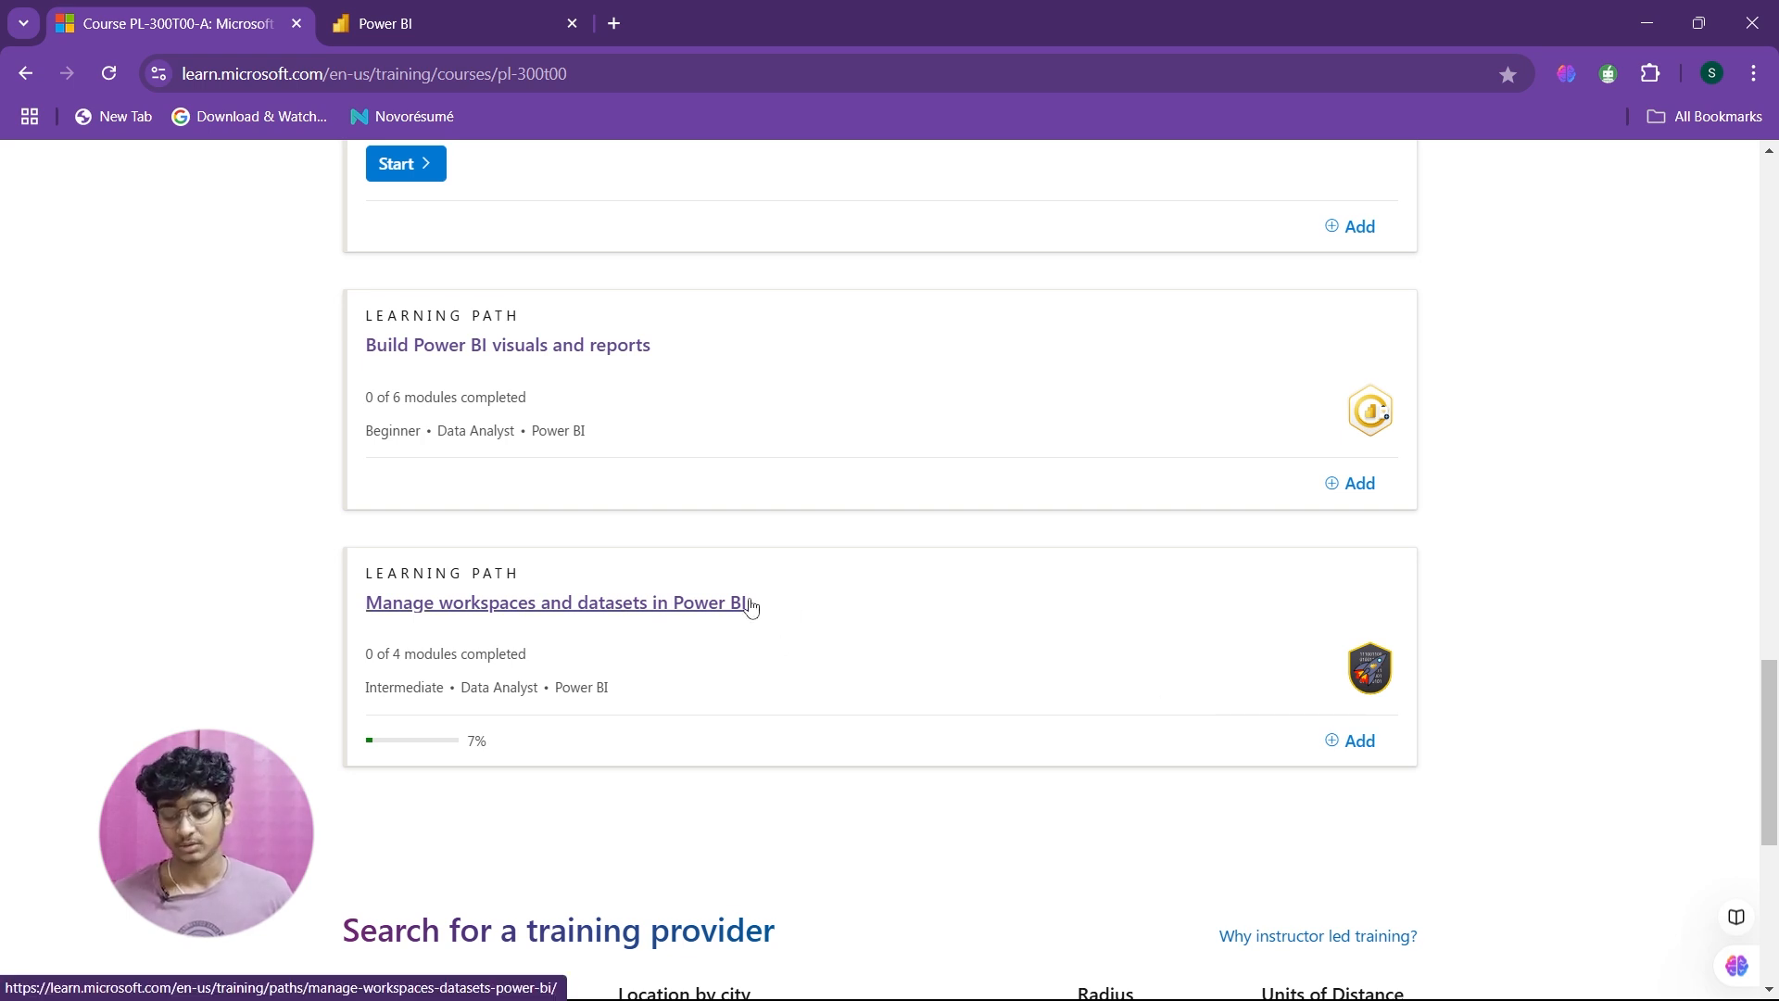
Step: Open the 'Manage workspaces and datasets in Power BI' learning path, scroll through its module units, then switch to Notion
left_click(690, 609)
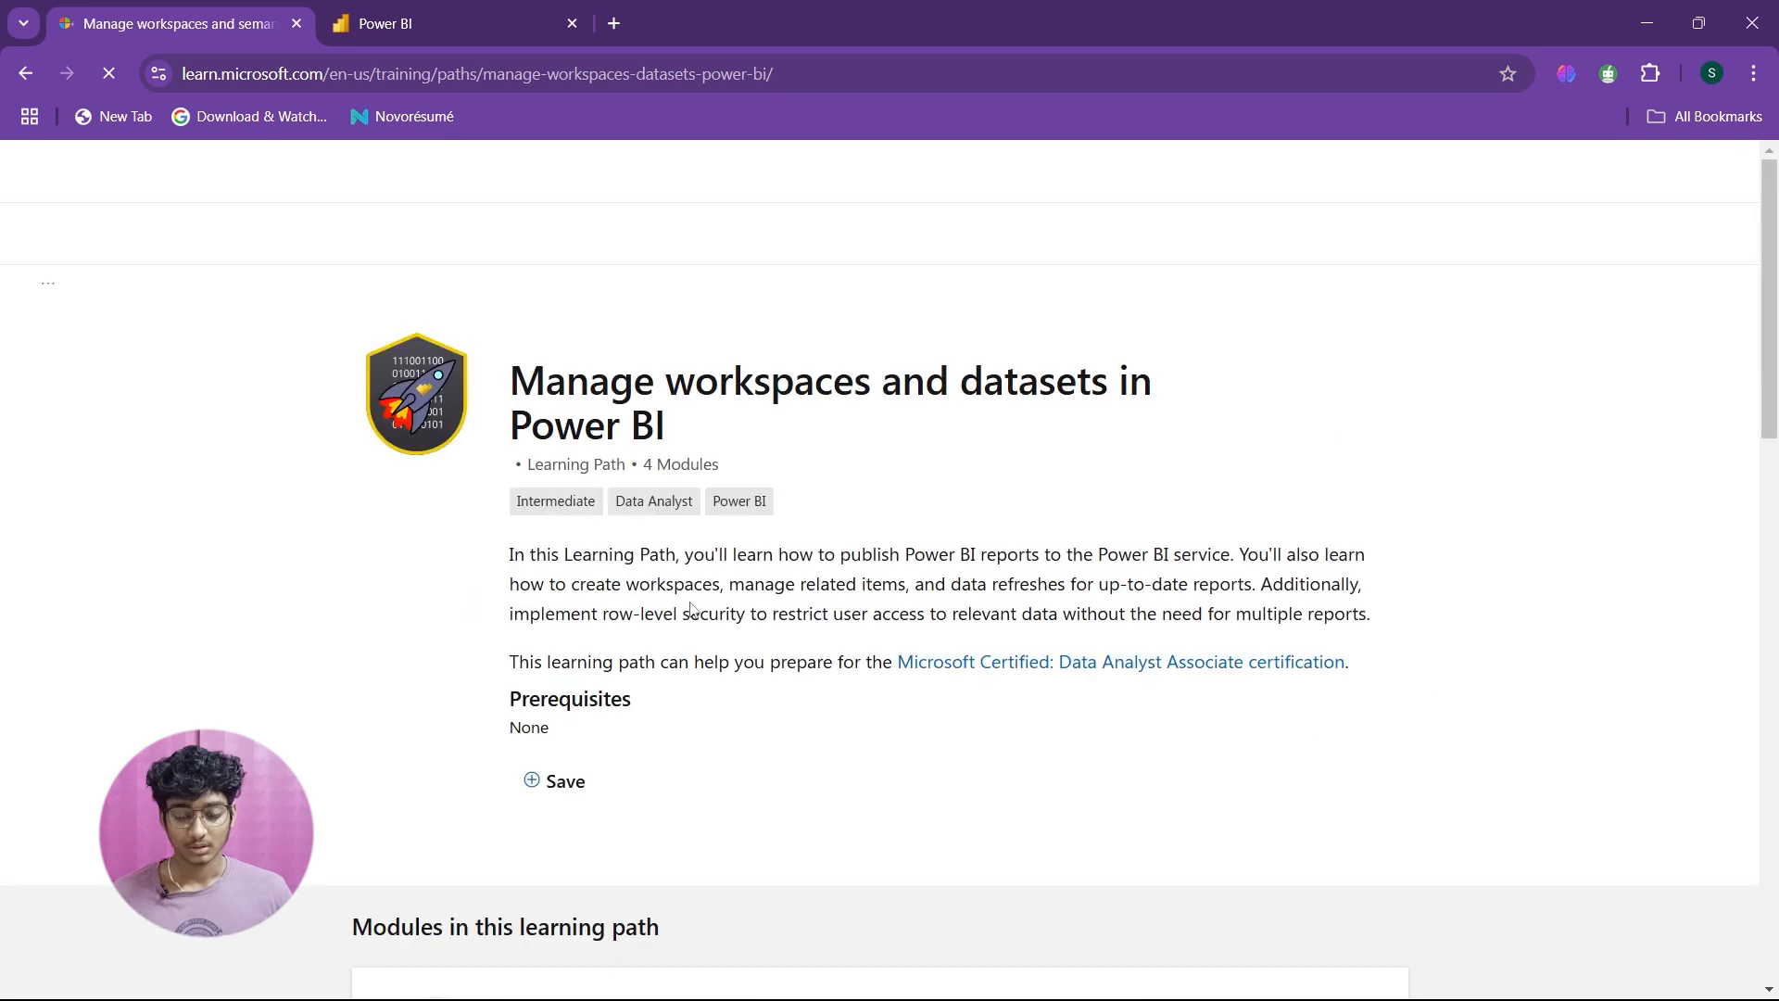
scroll(743, 446, "down", 3)
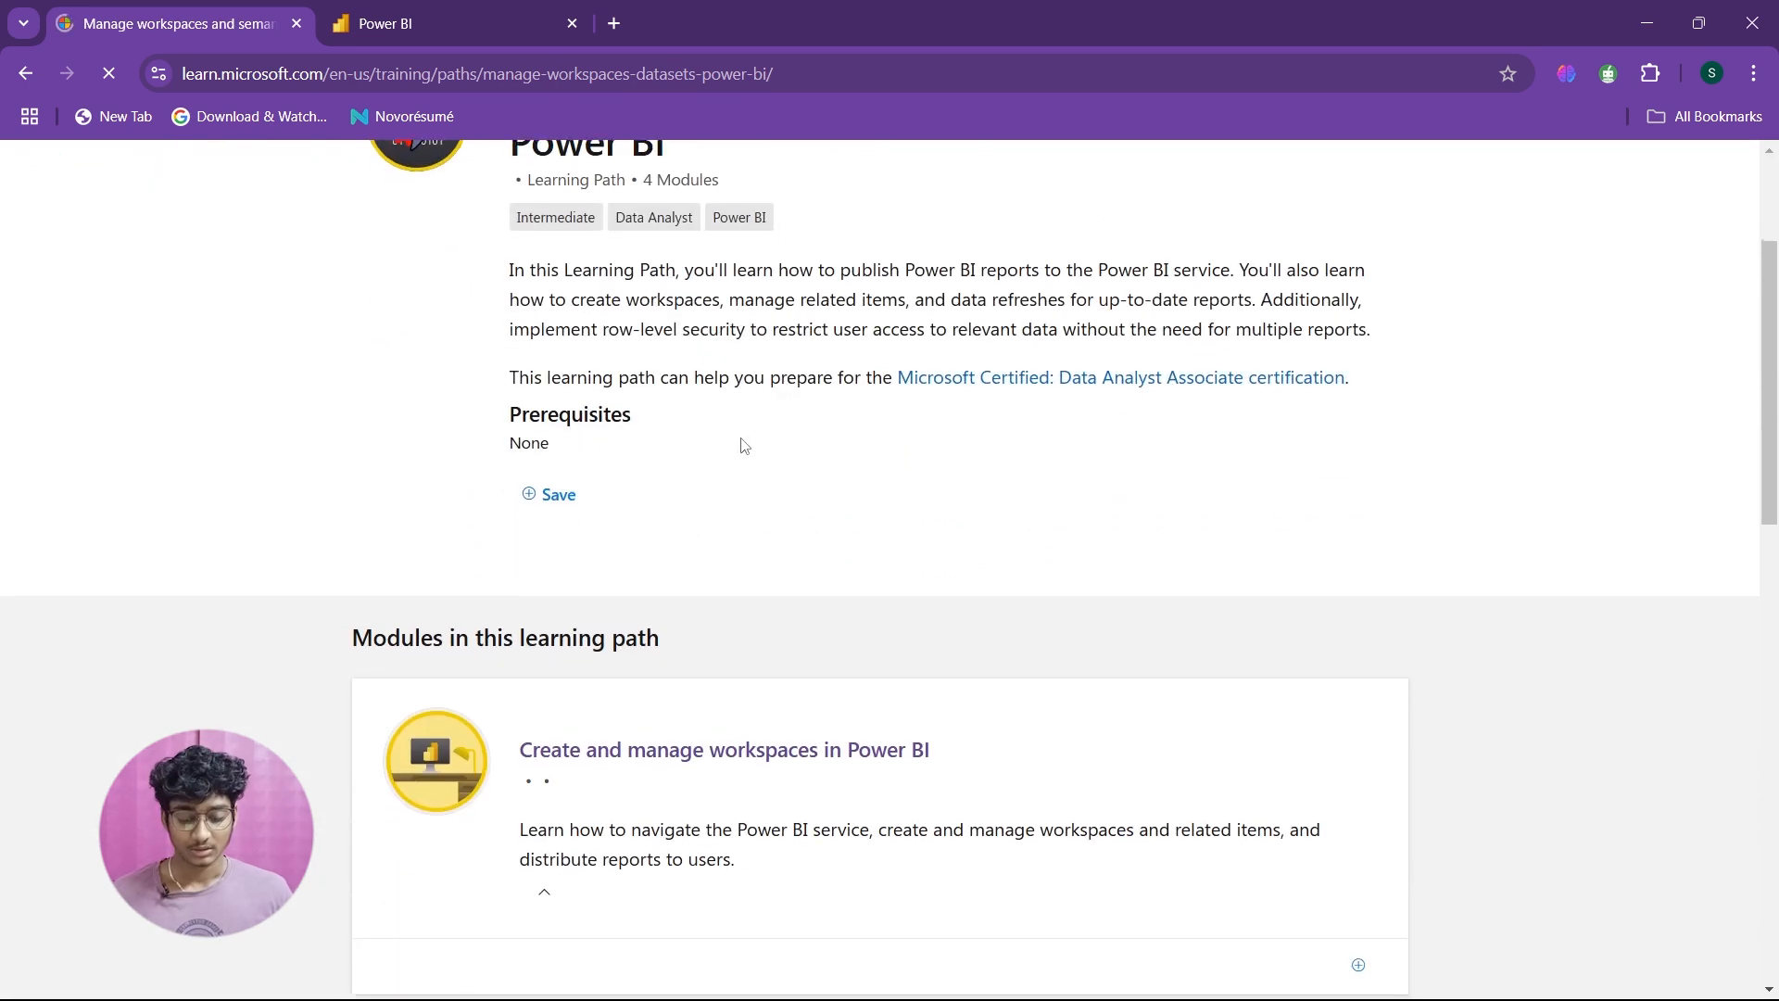
scroll(742, 446, "down", 6)
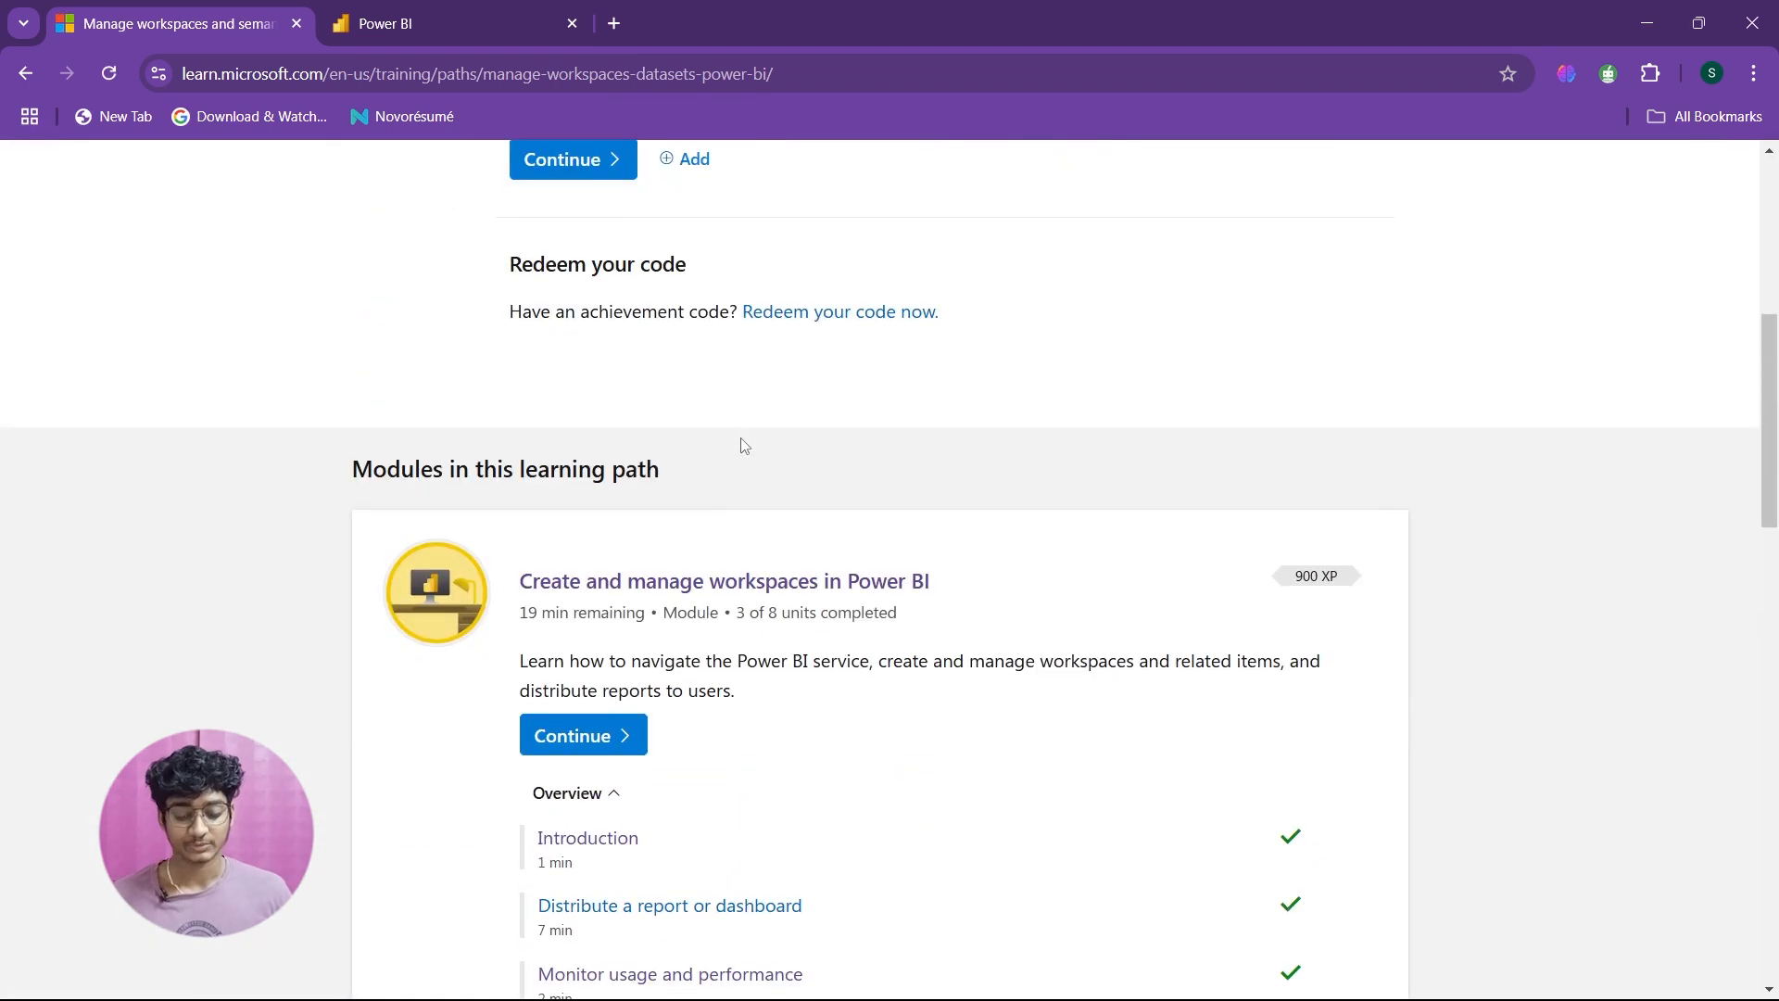
scroll(743, 446, "down", 2)
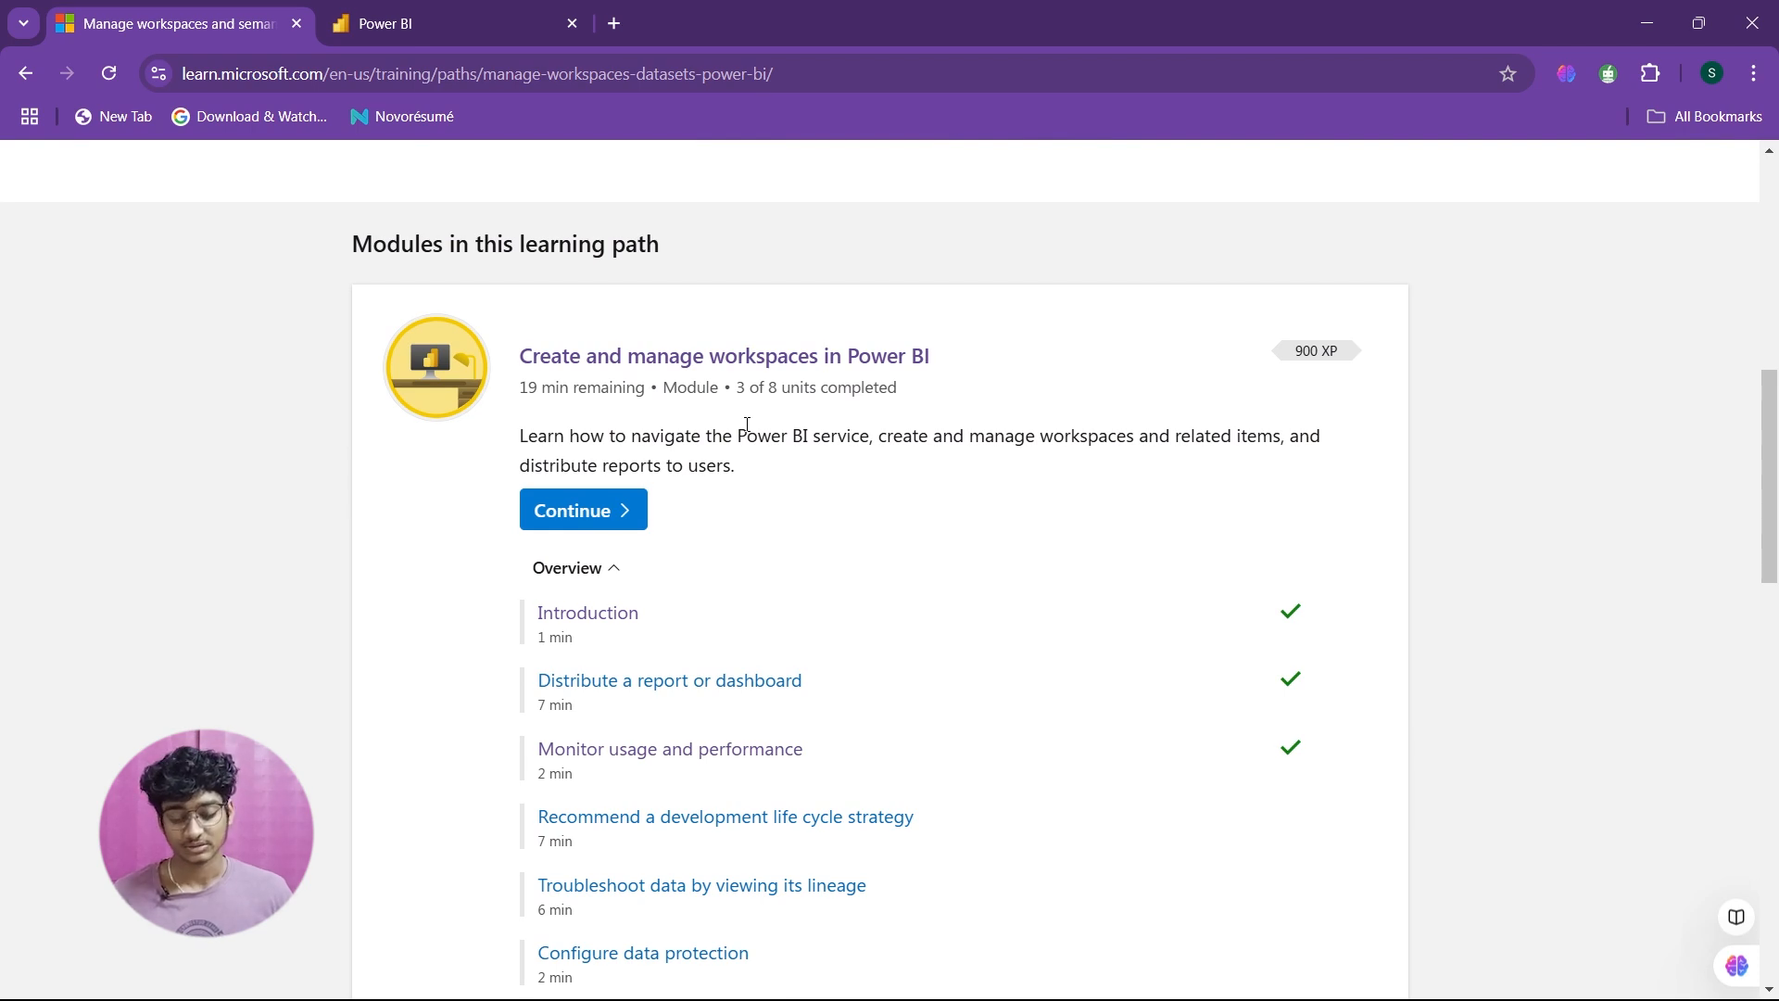
scroll(745, 424, "down", 1)
scroll(755, 430, "down", 1)
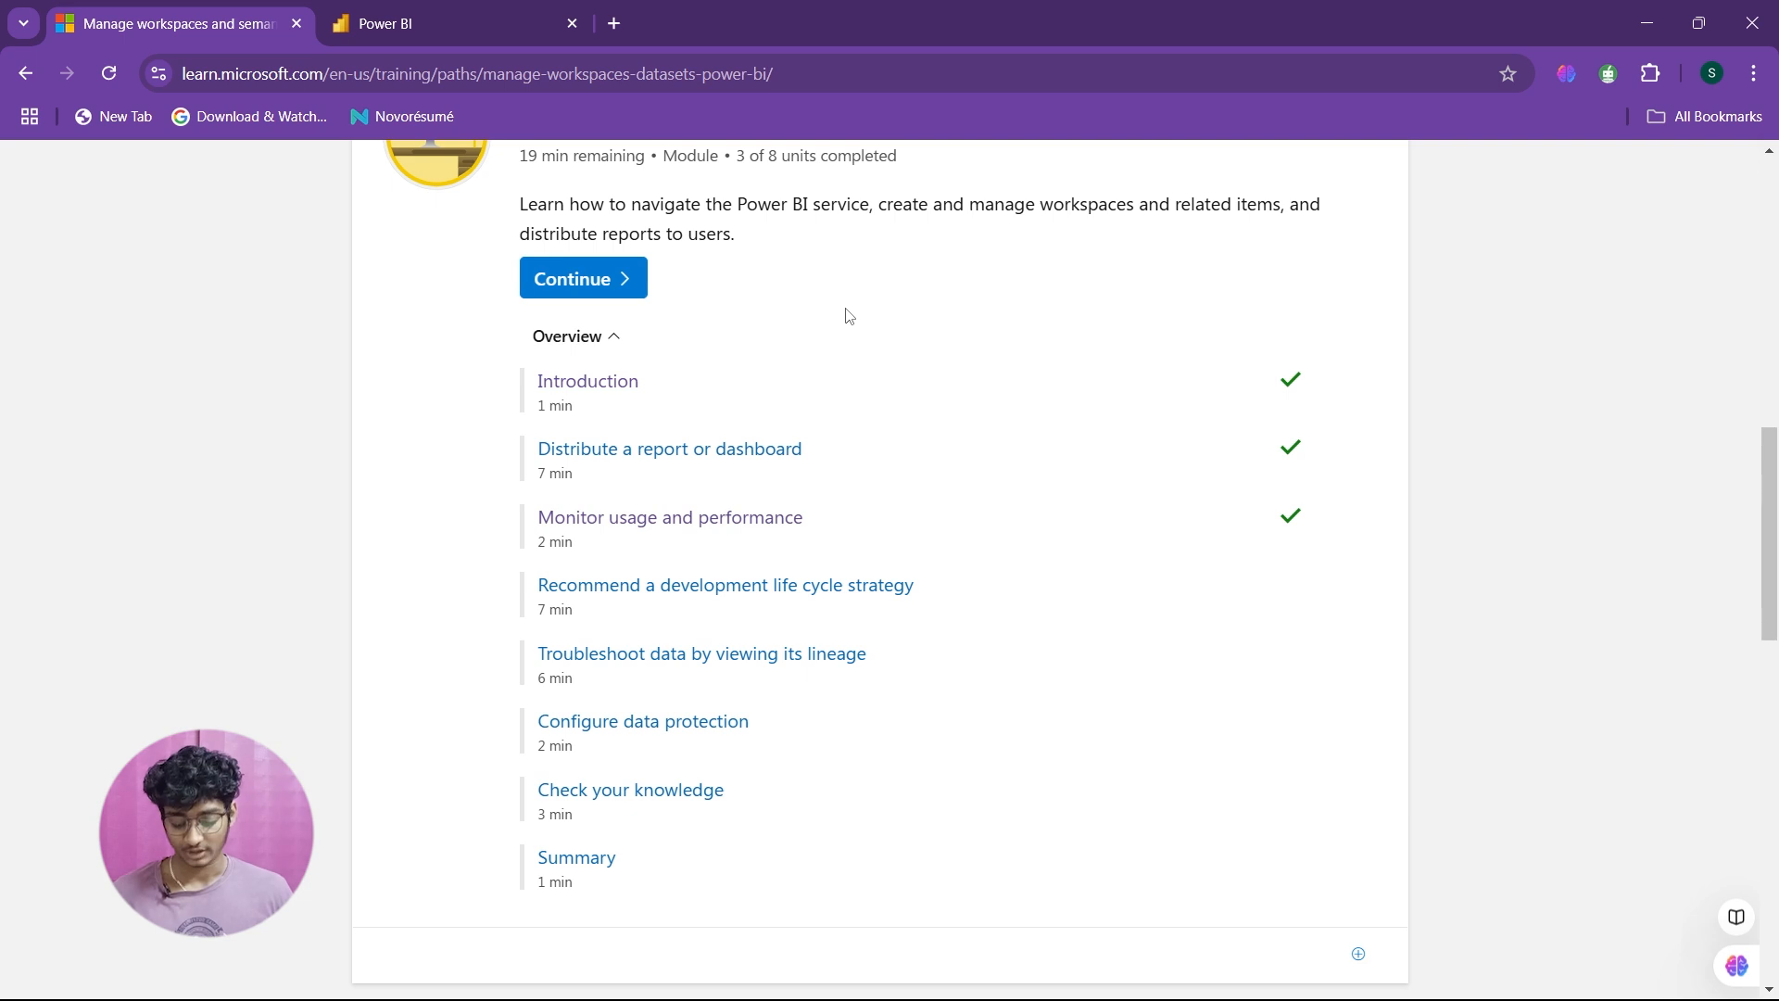
key("alt+Tab")
key("alt+Tab")
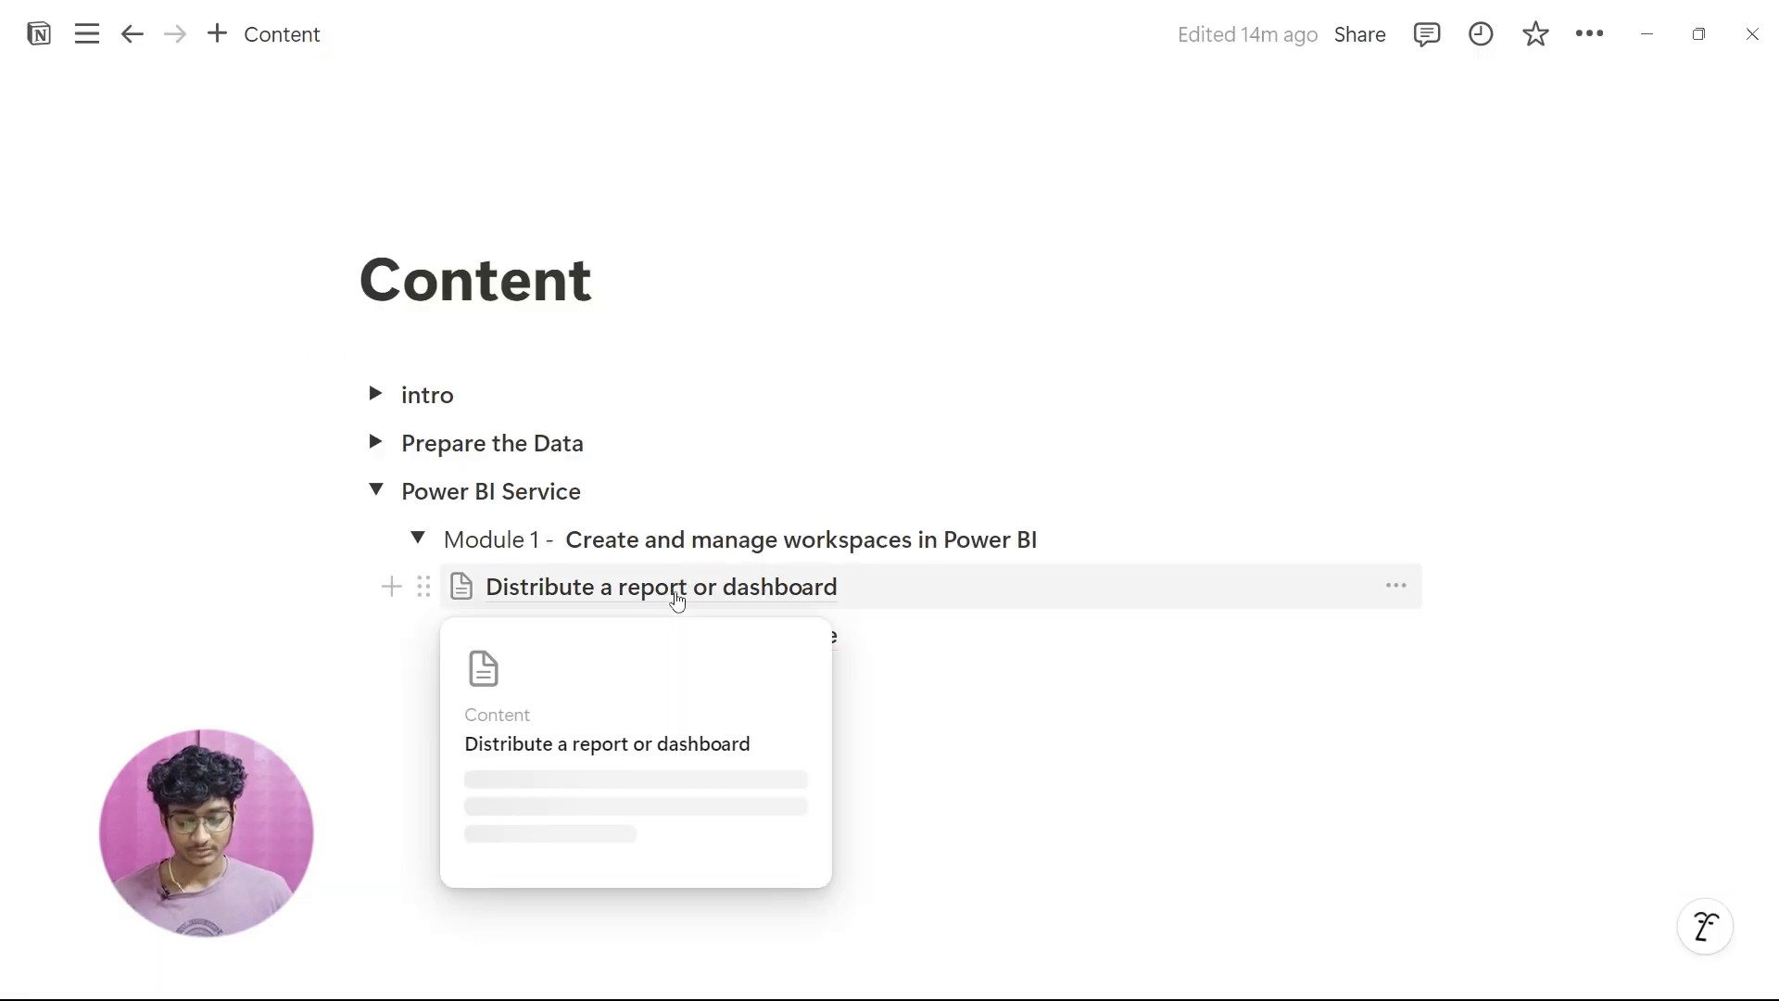
Step: Open the 'Distribute a report or dashboard' notes, expand the WORKSPACES toggle, then return to Microsoft Learn
left_click(678, 601)
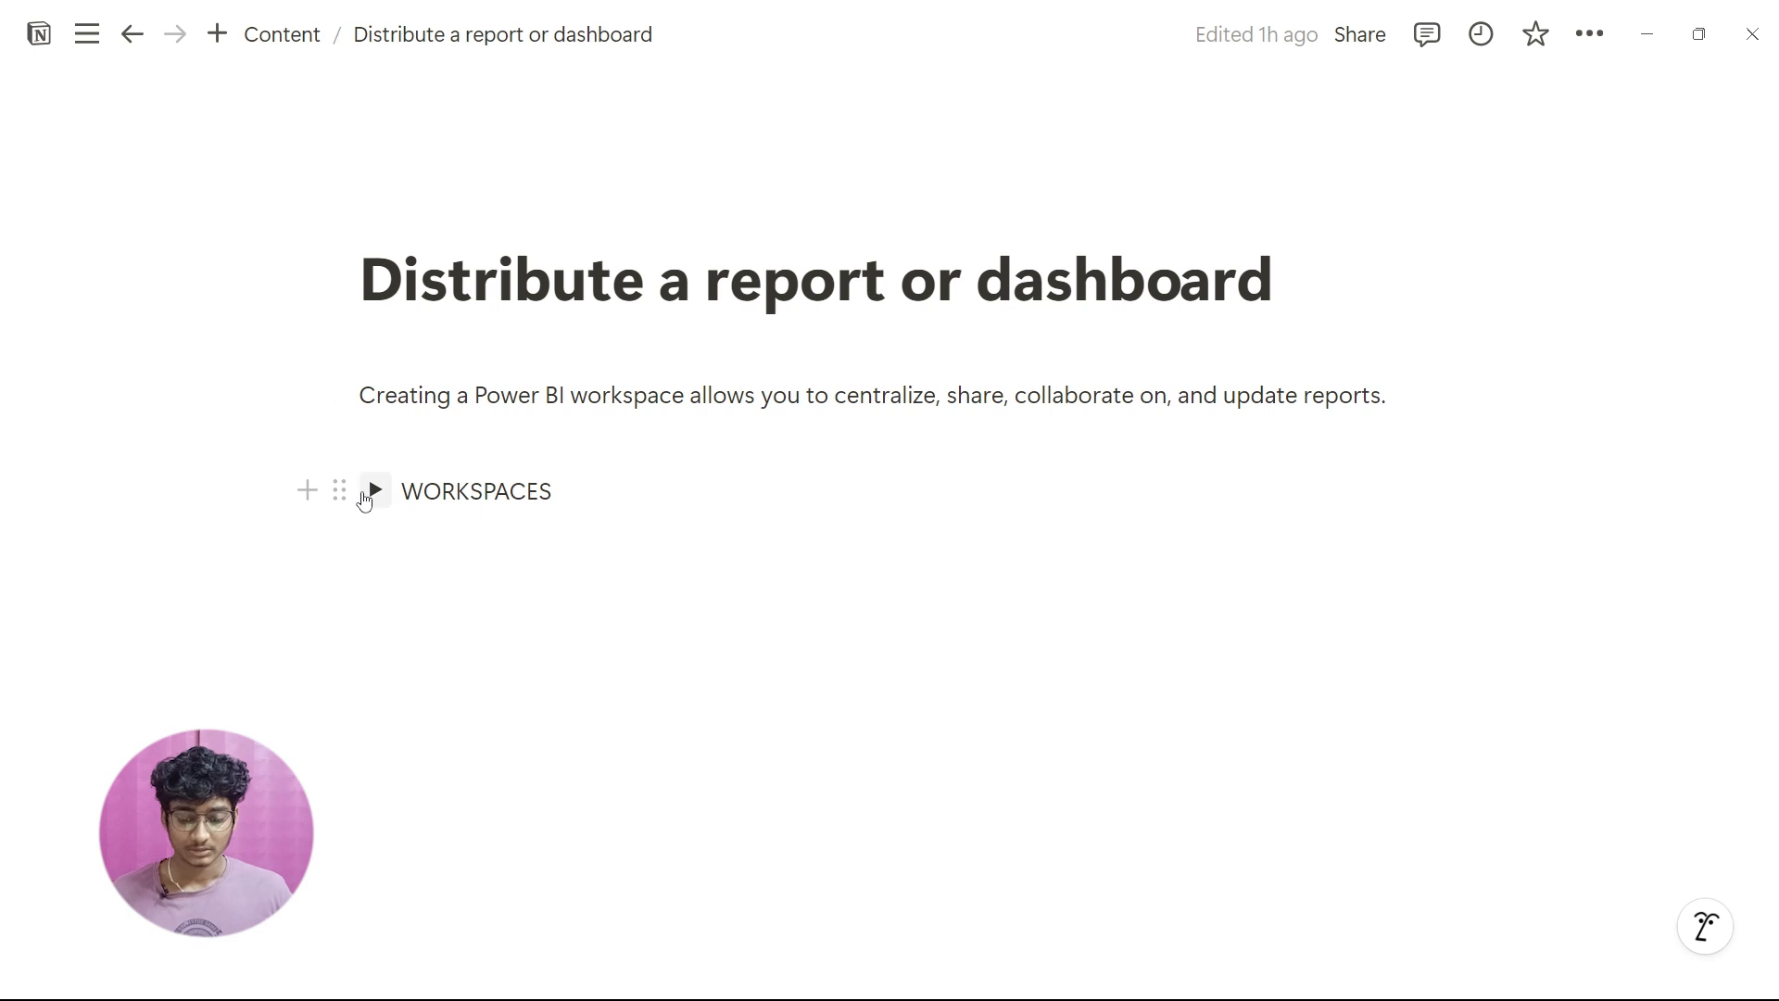
left_click(373, 490)
scroll(694, 327, "down", 1)
scroll(694, 327, "down", 1)
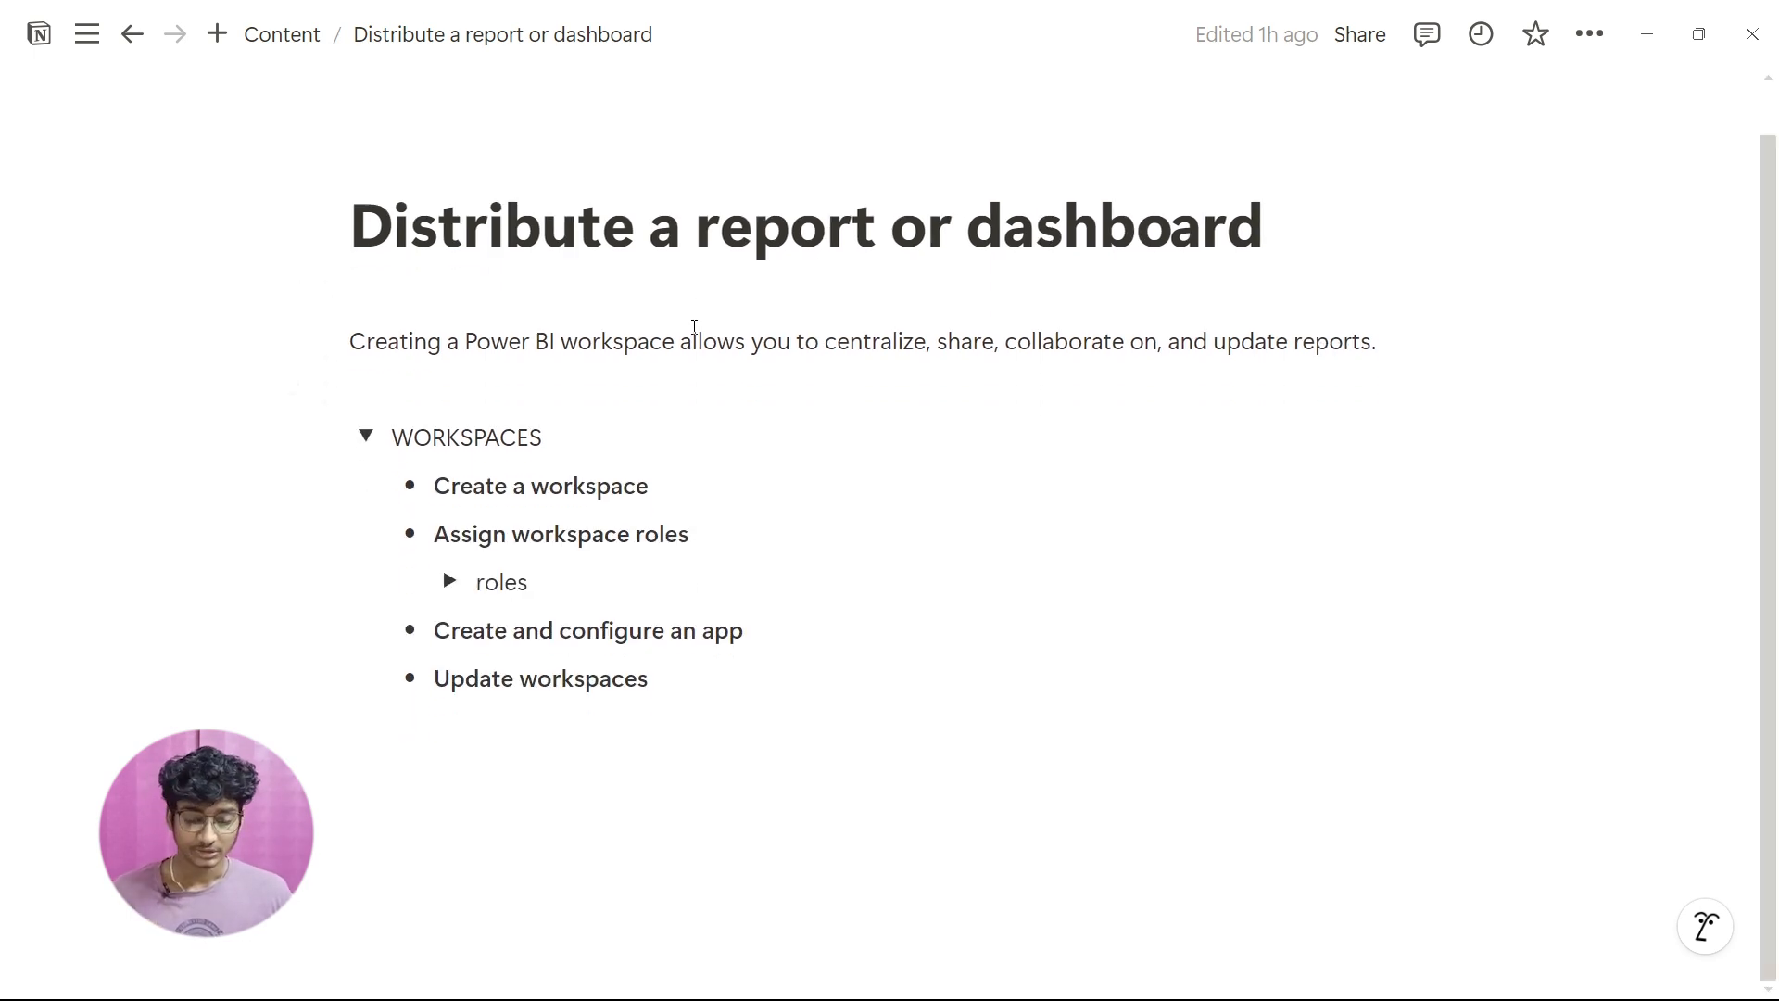
key("alt+Tab")
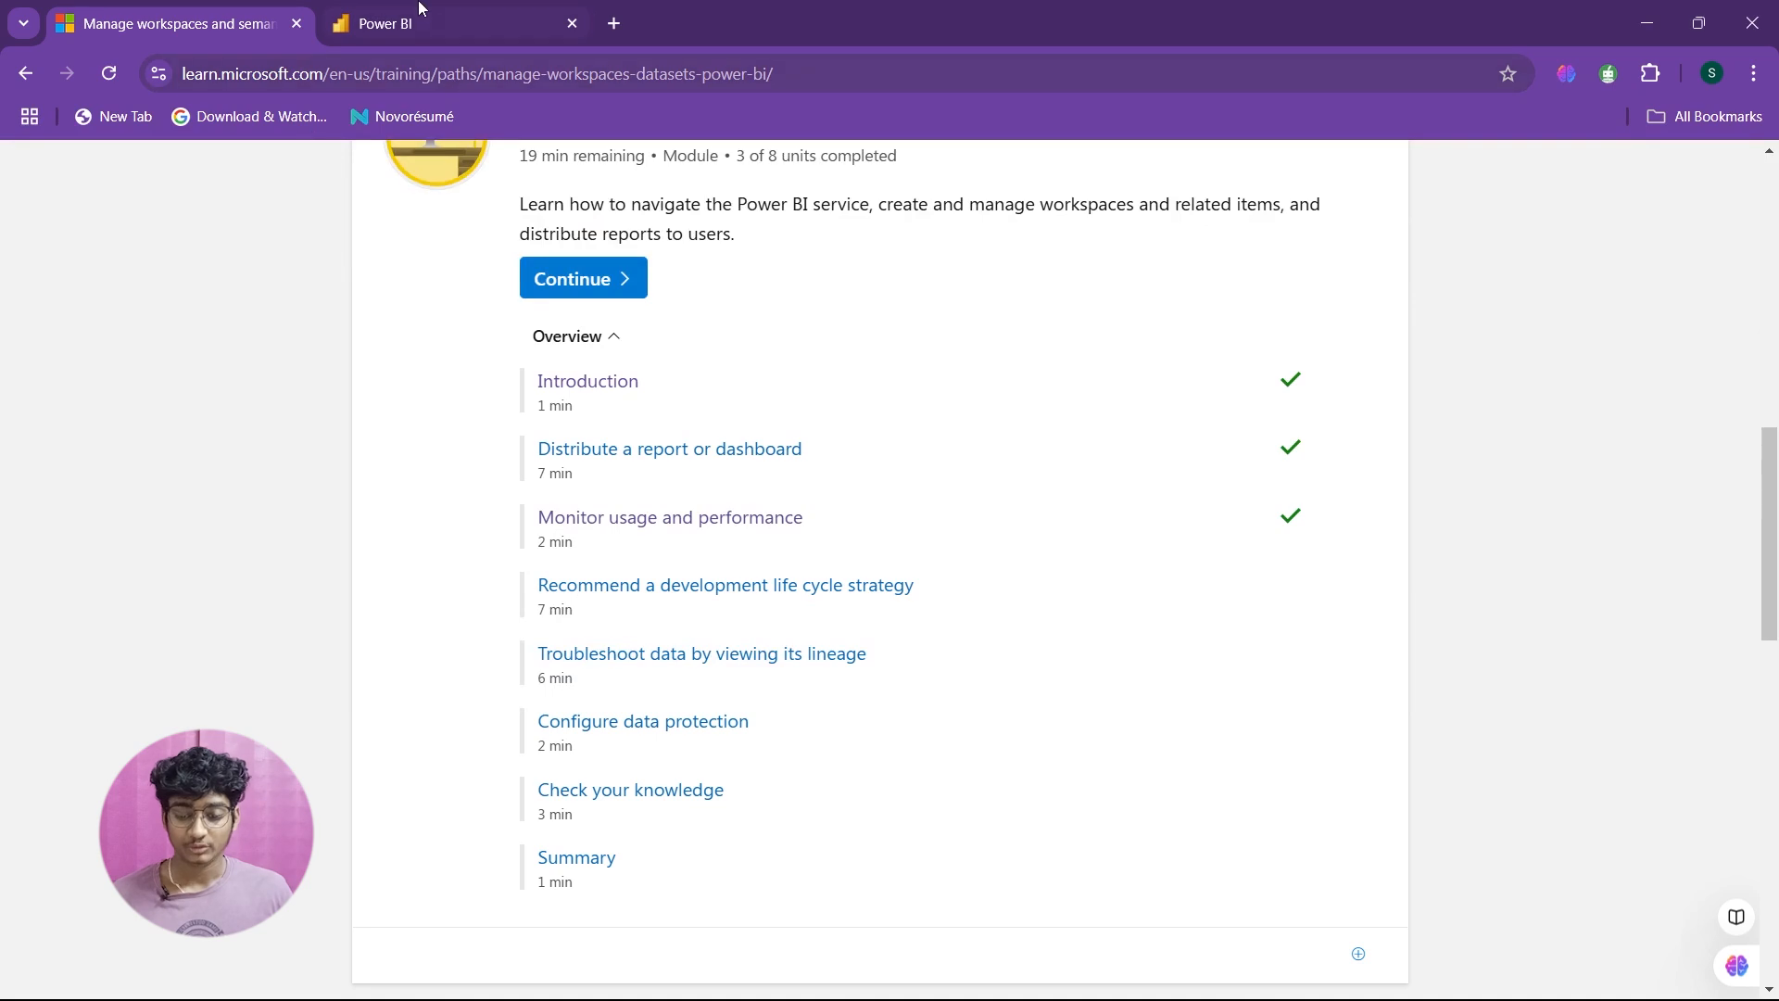
Step: Switch to Power BI, open the Management workspace, then reopen the Workspaces list
left_click(423, 19)
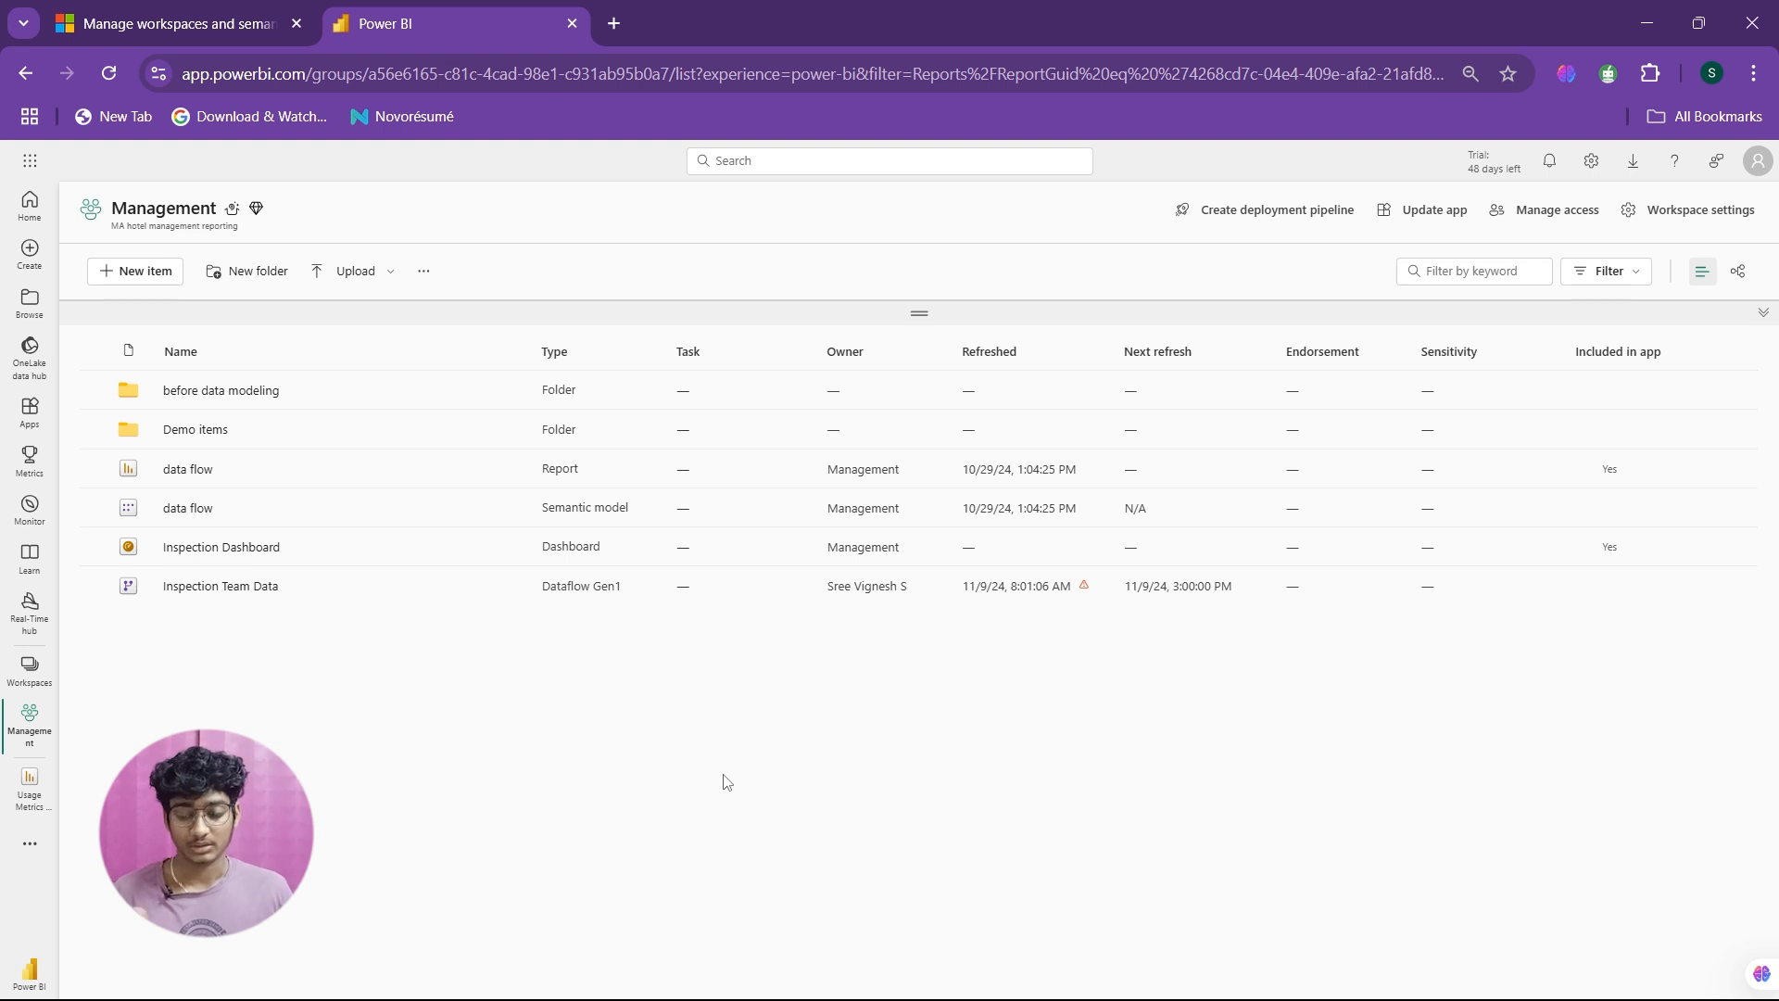
left_click(30, 669)
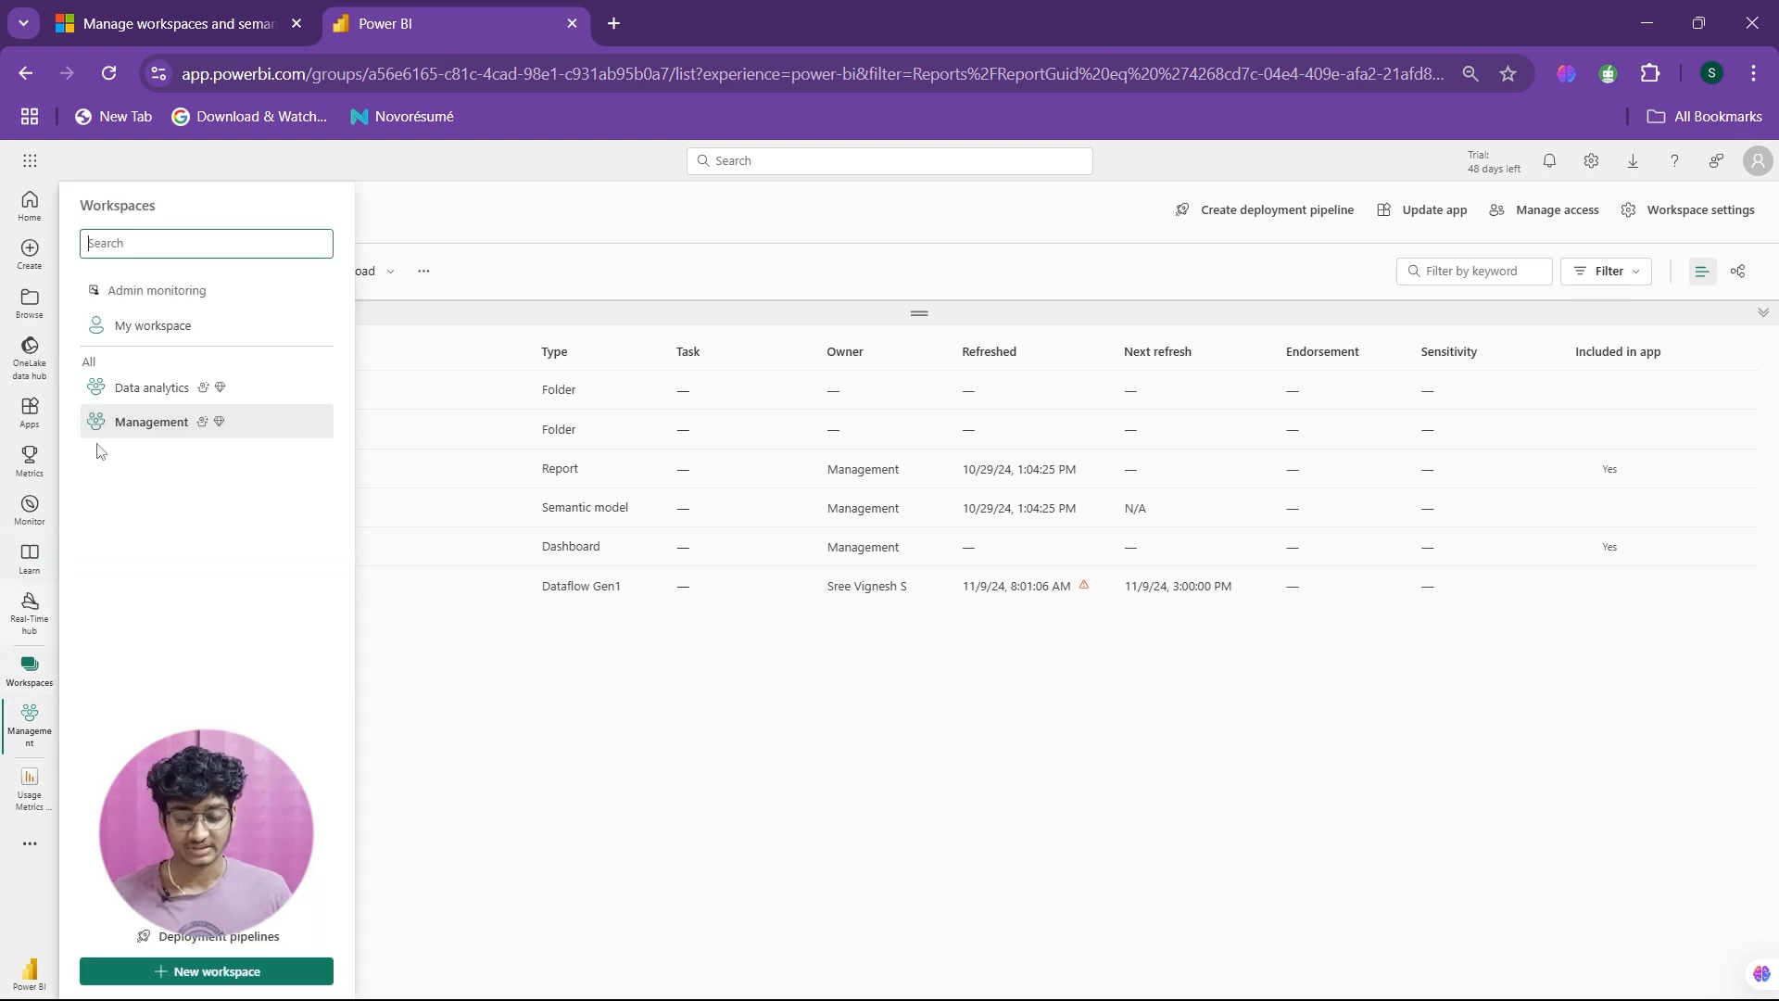
left_click(151, 422)
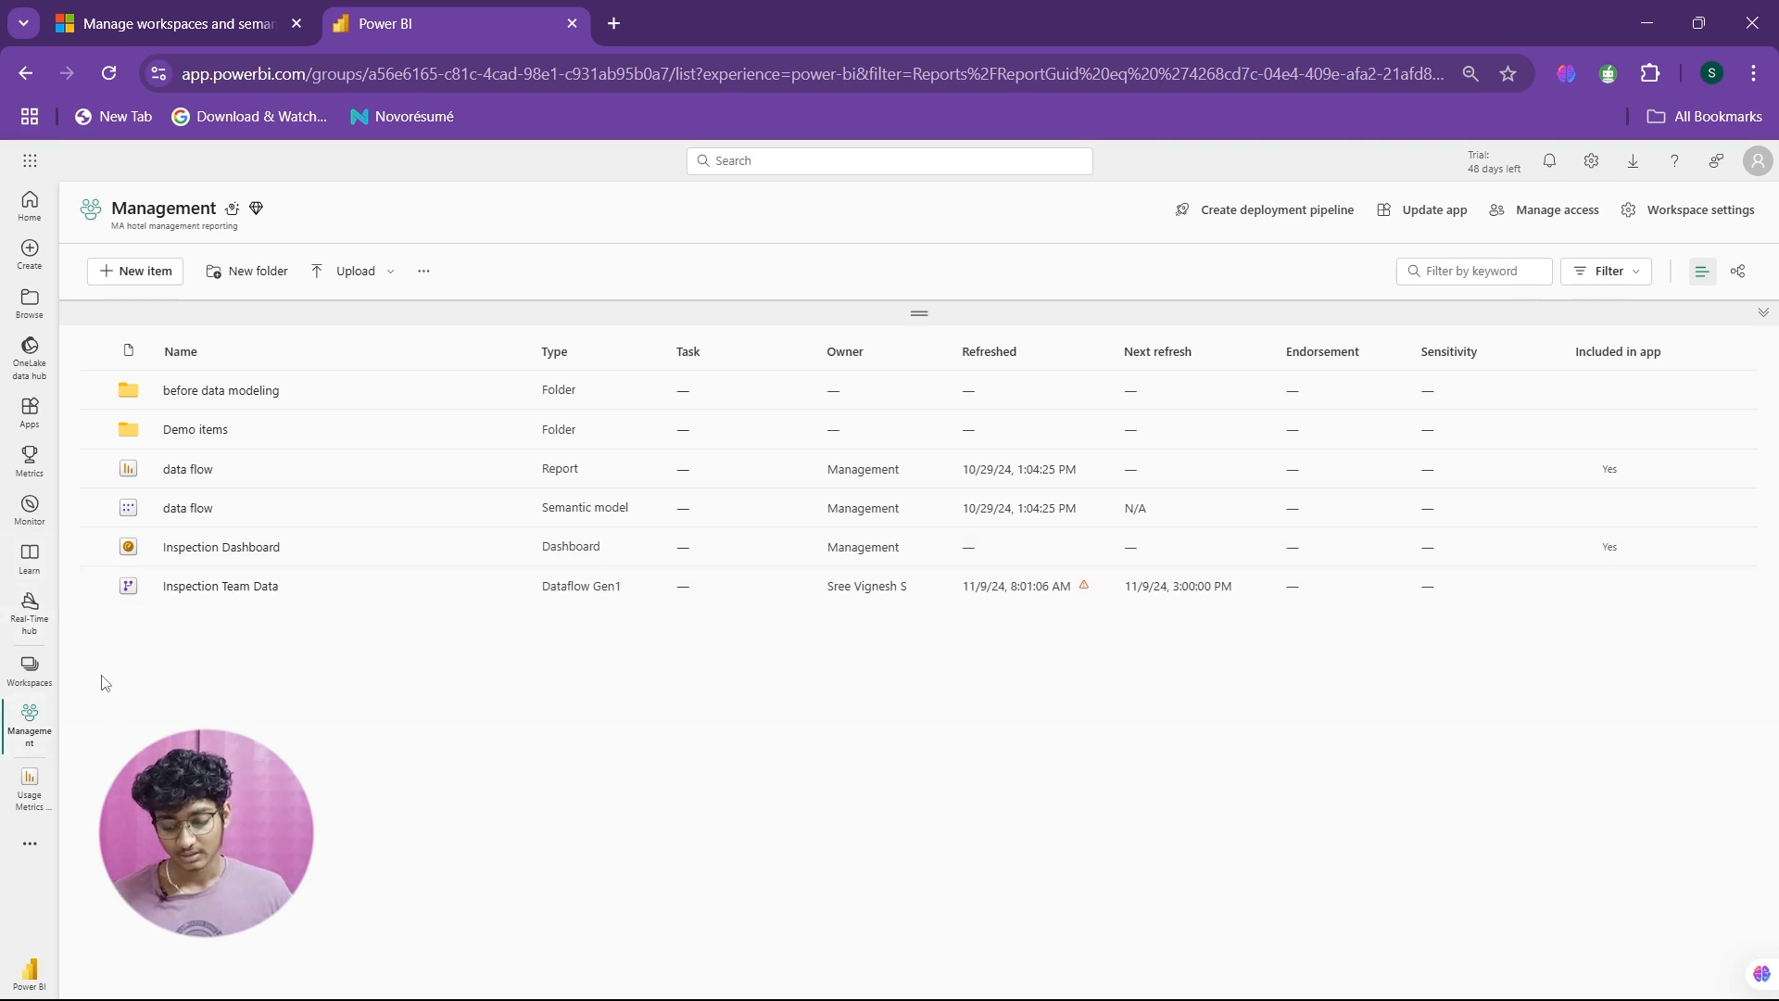
left_click(31, 671)
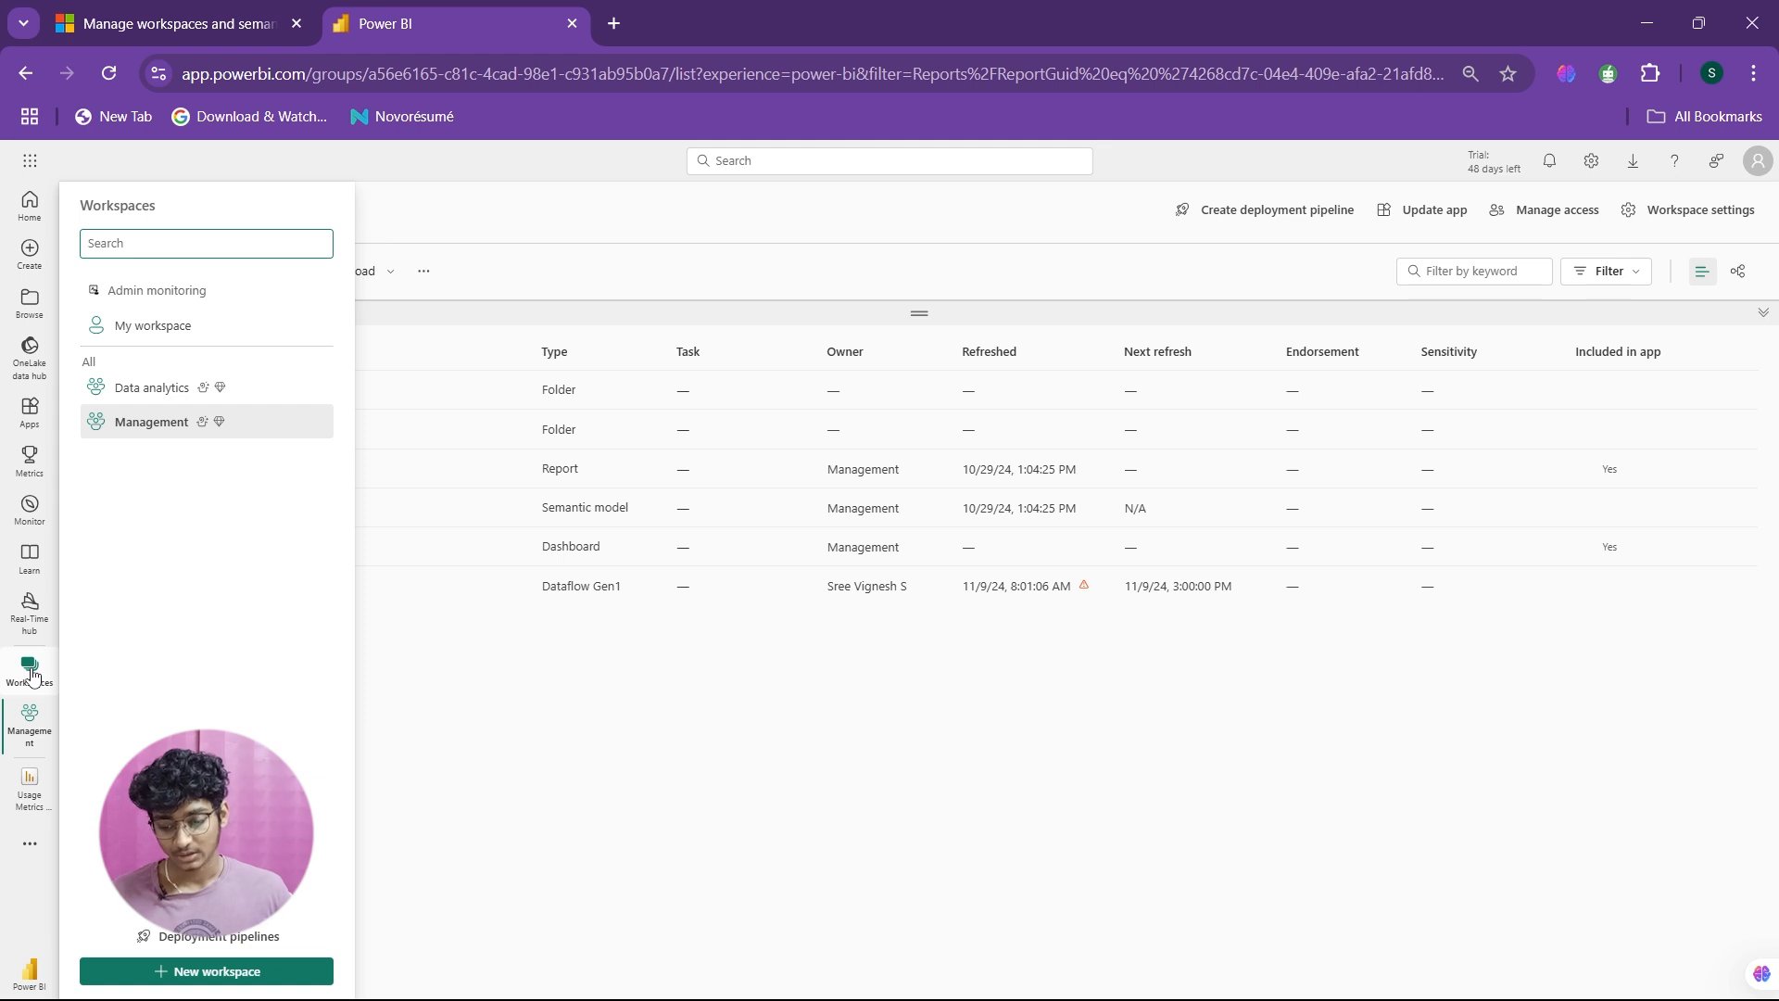
Step: Start a new workspace named after the user, zooming in and leaving the empty Domain list unassigned
left_click(217, 973)
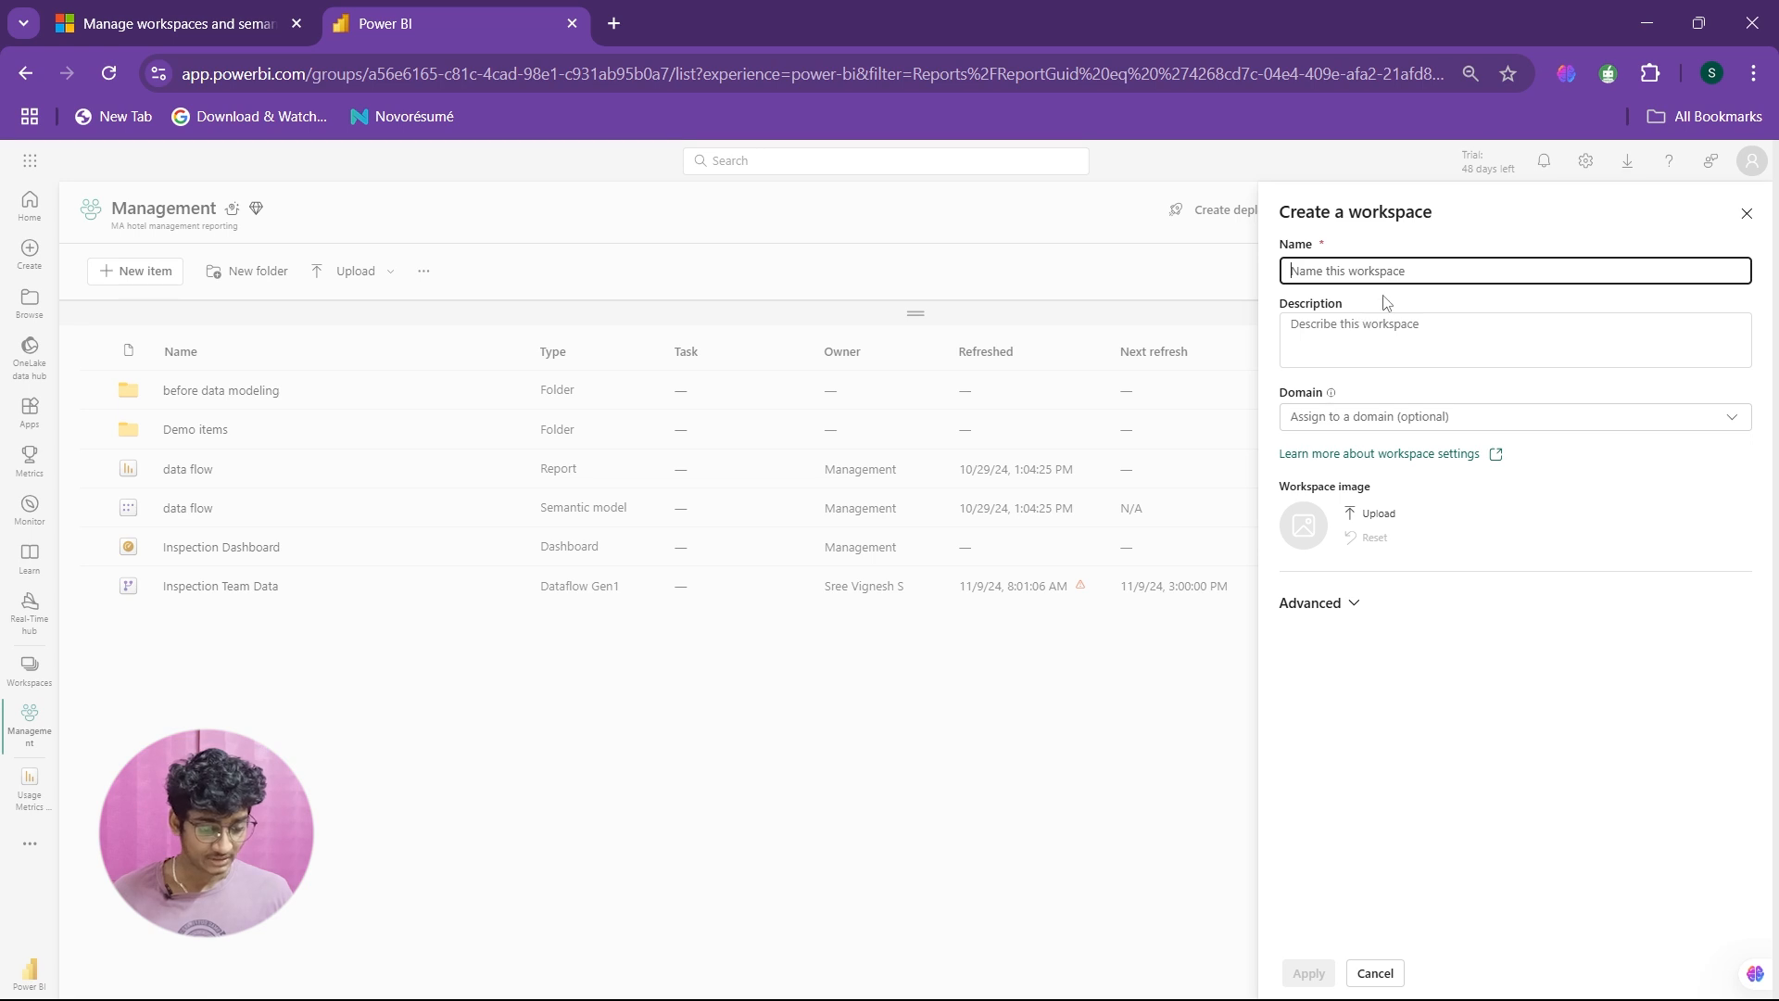
key("ctrl+plus")
key("ctrl+plus")
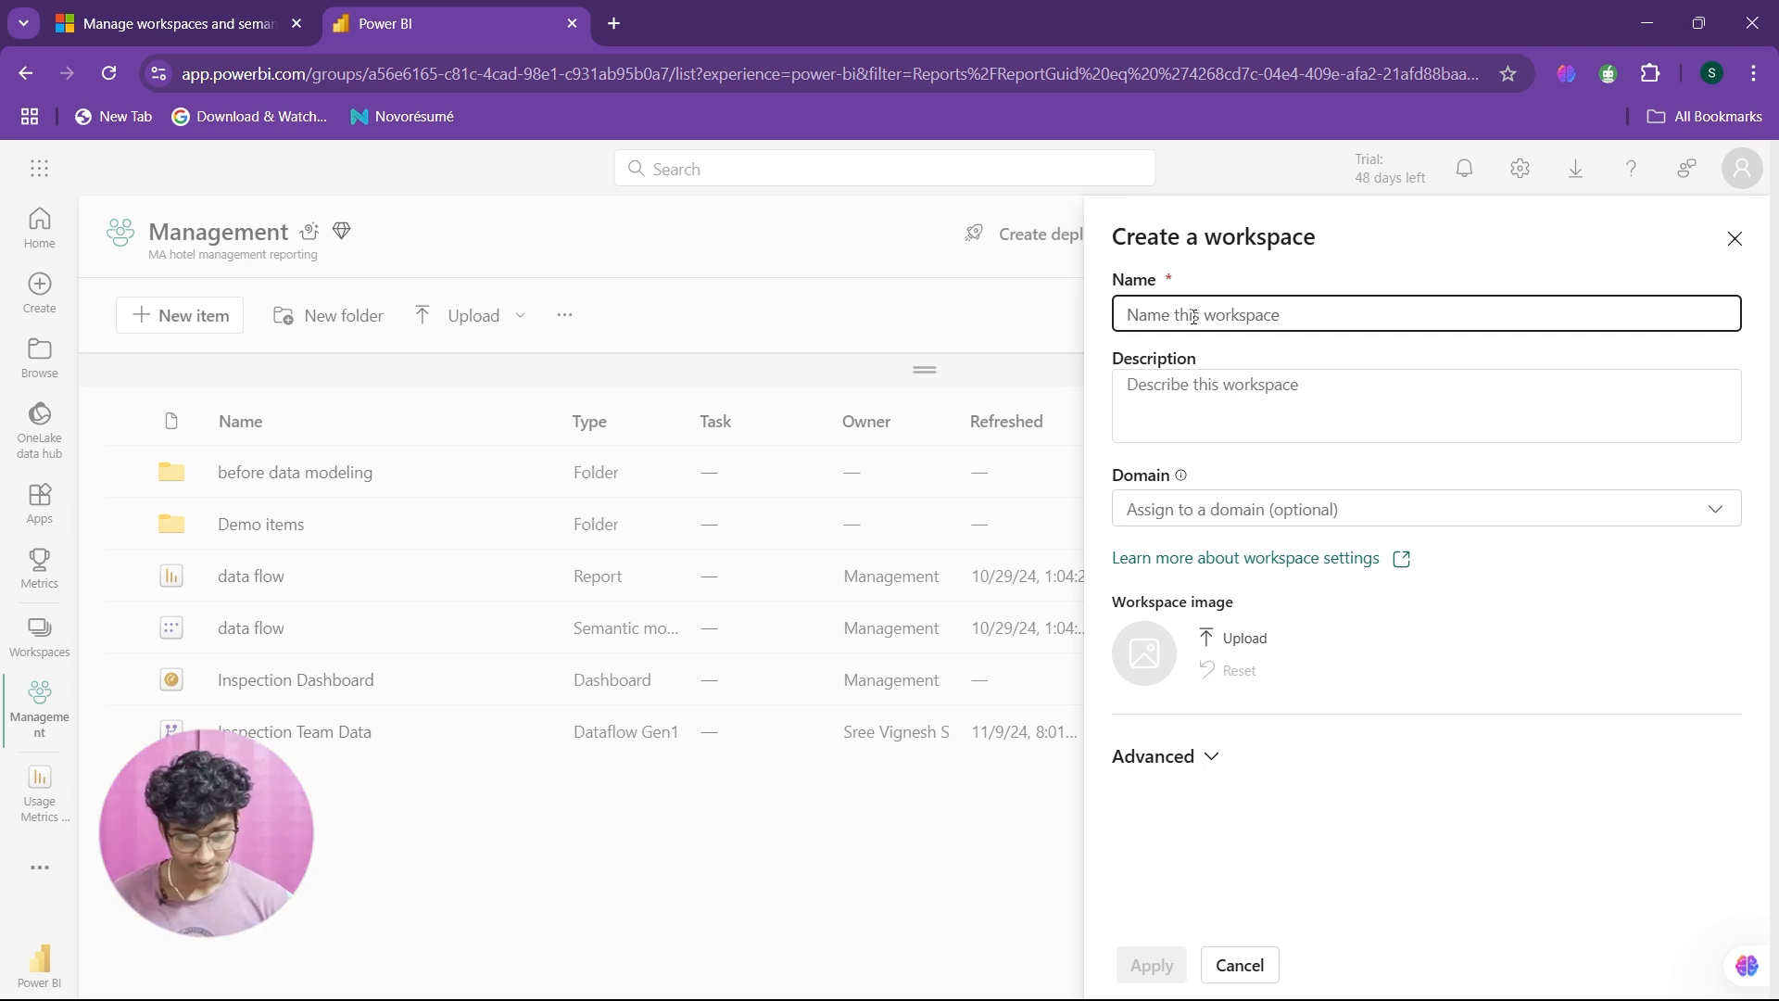
type("s")
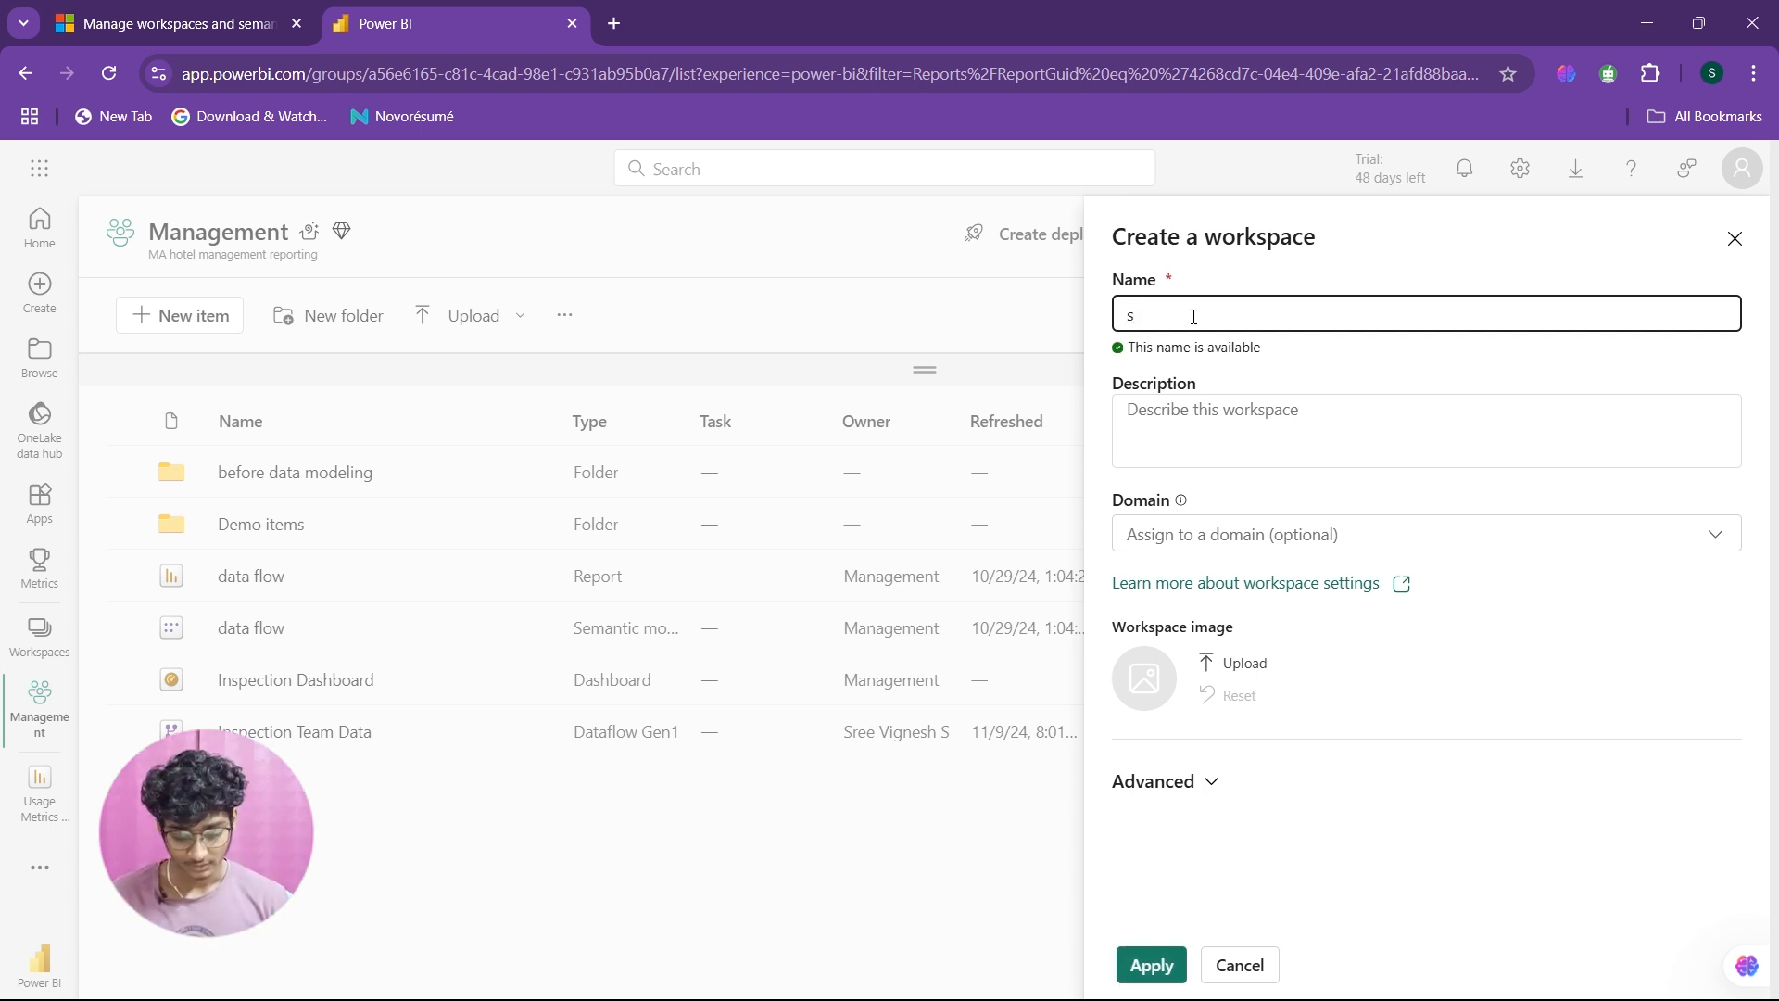
type("ree vignesh")
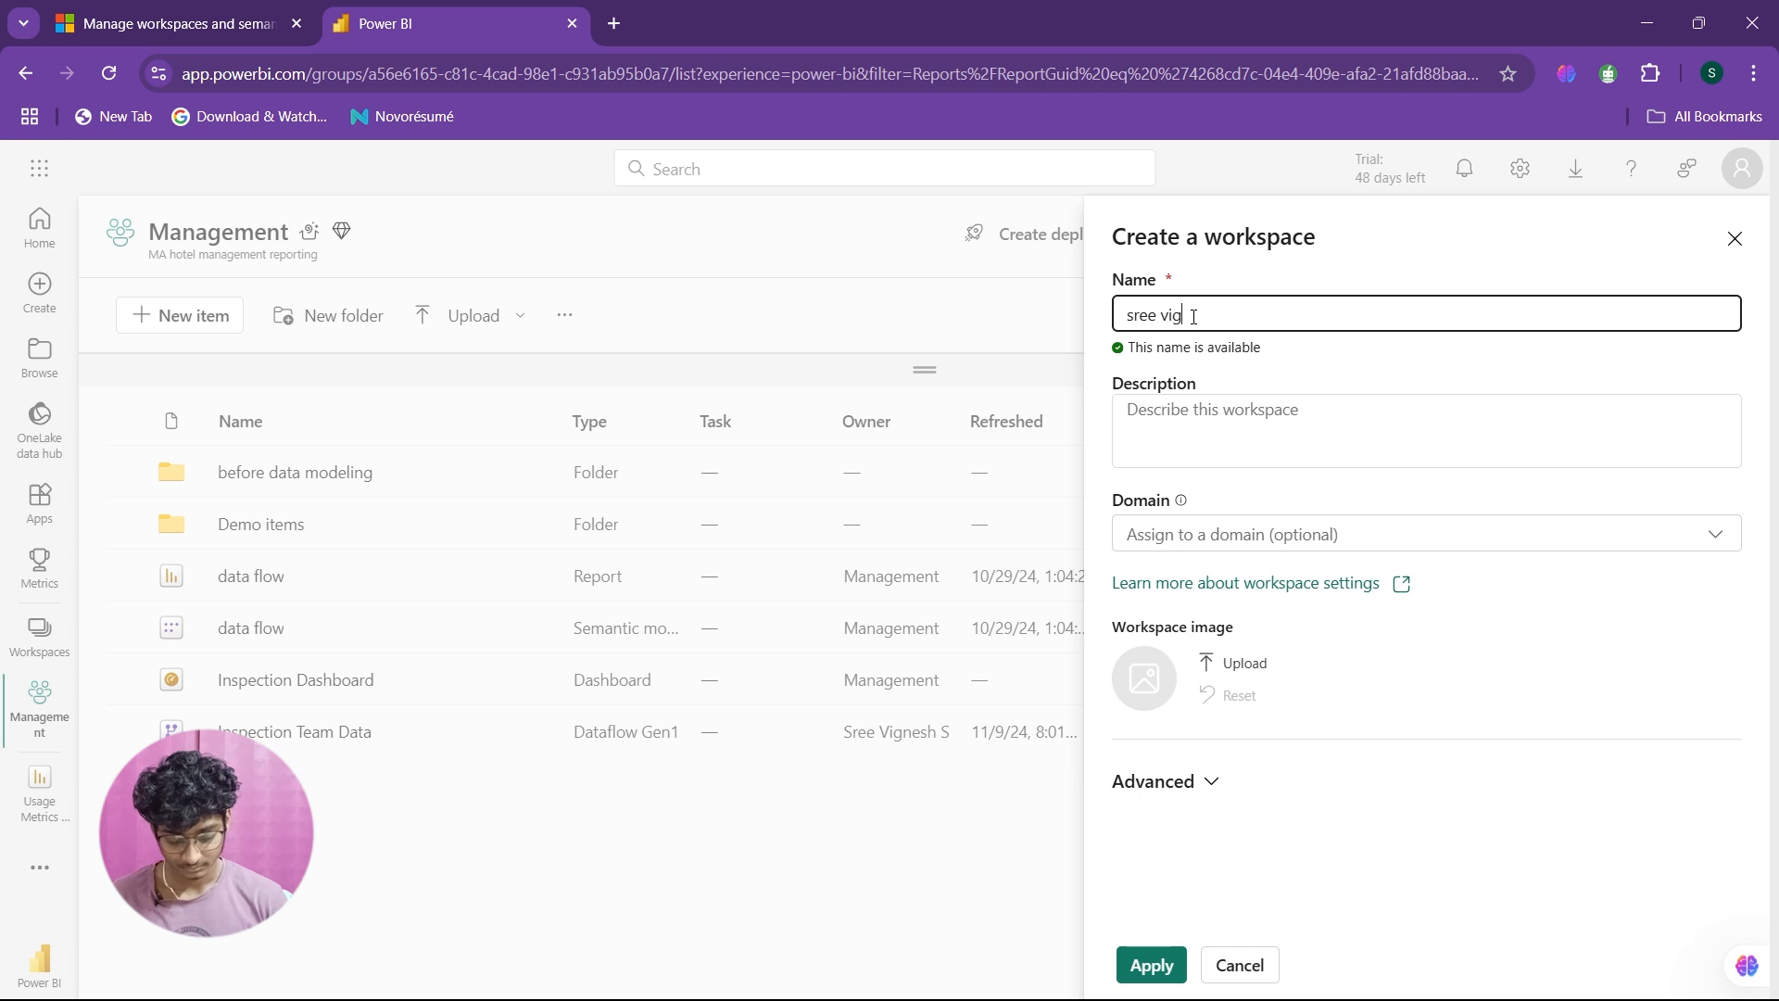
left_click(1208, 416)
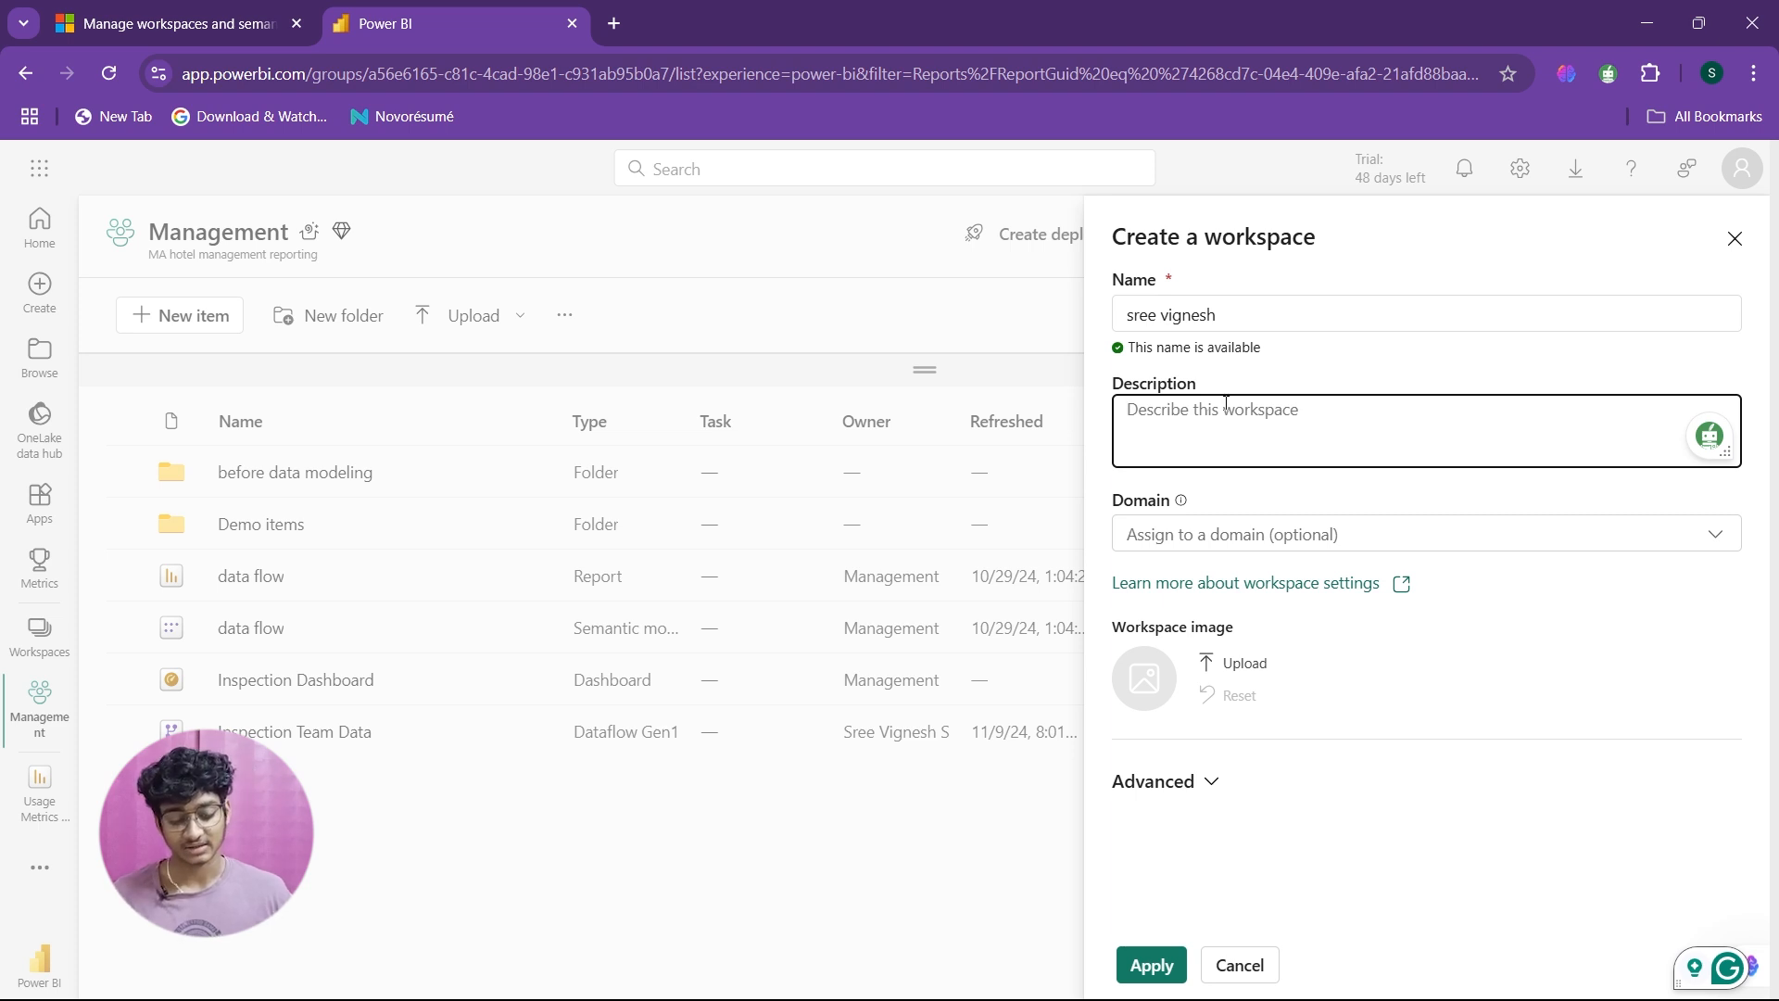
left_click(1233, 539)
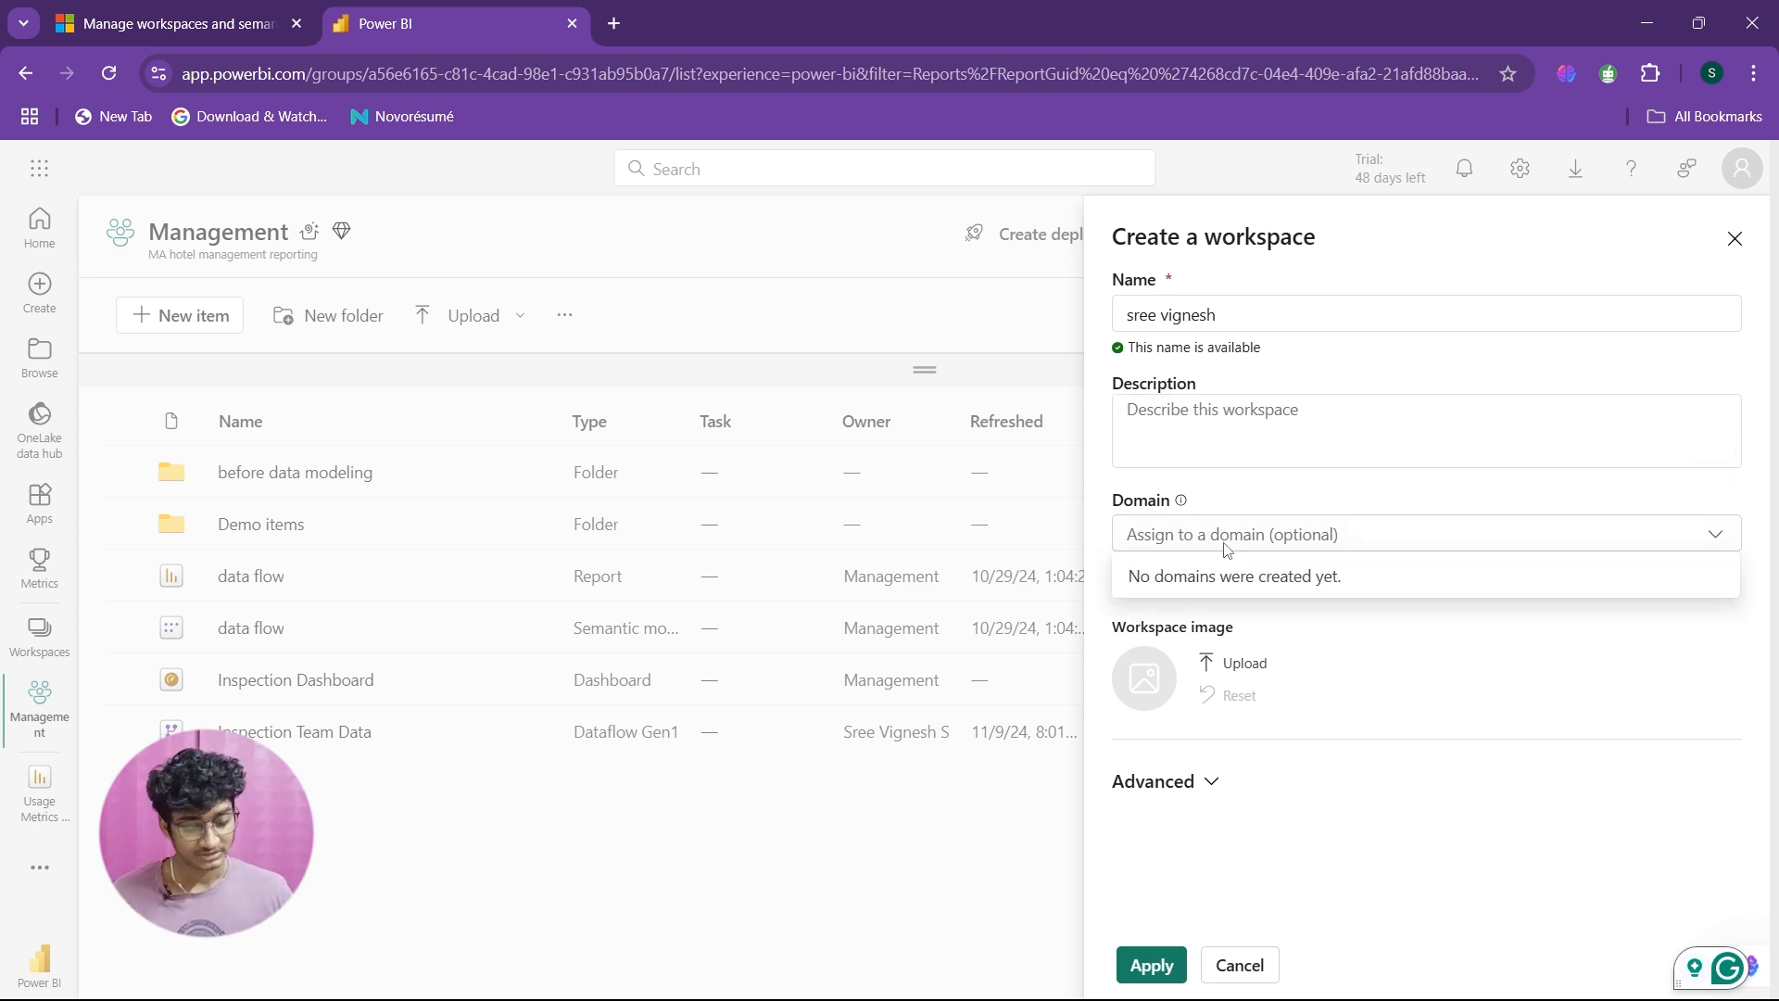
left_click(1386, 506)
left_click(1361, 532)
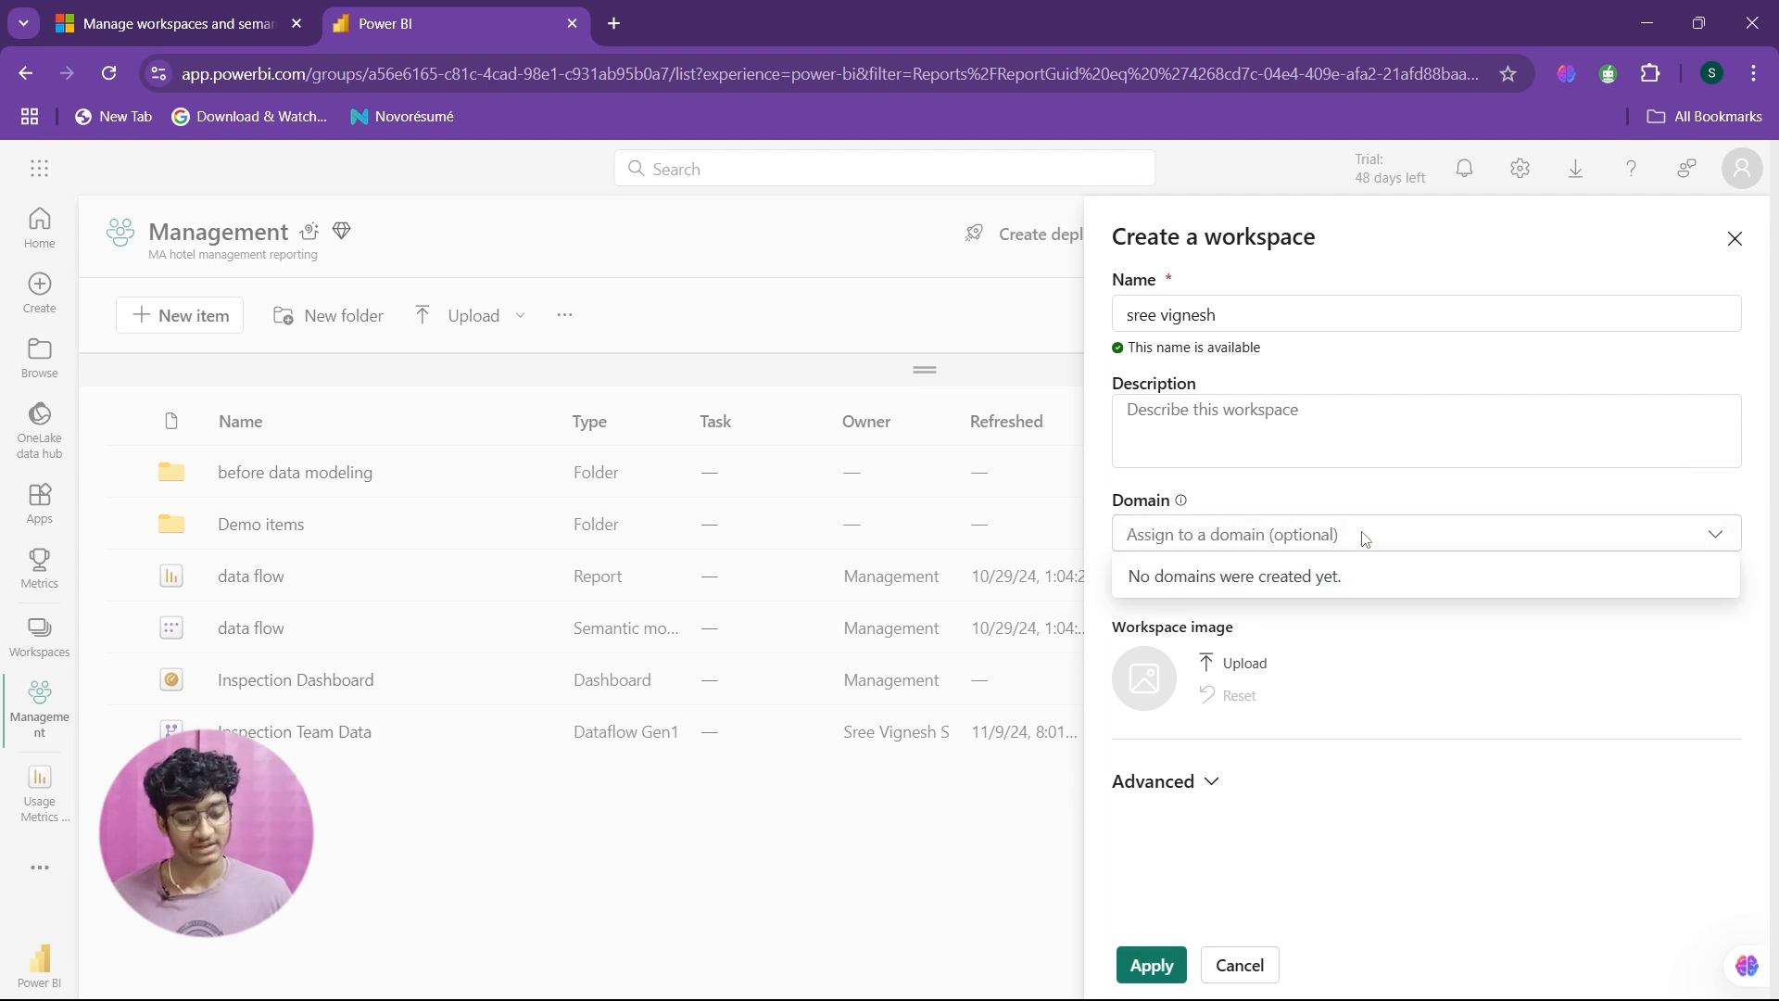
left_click(1365, 538)
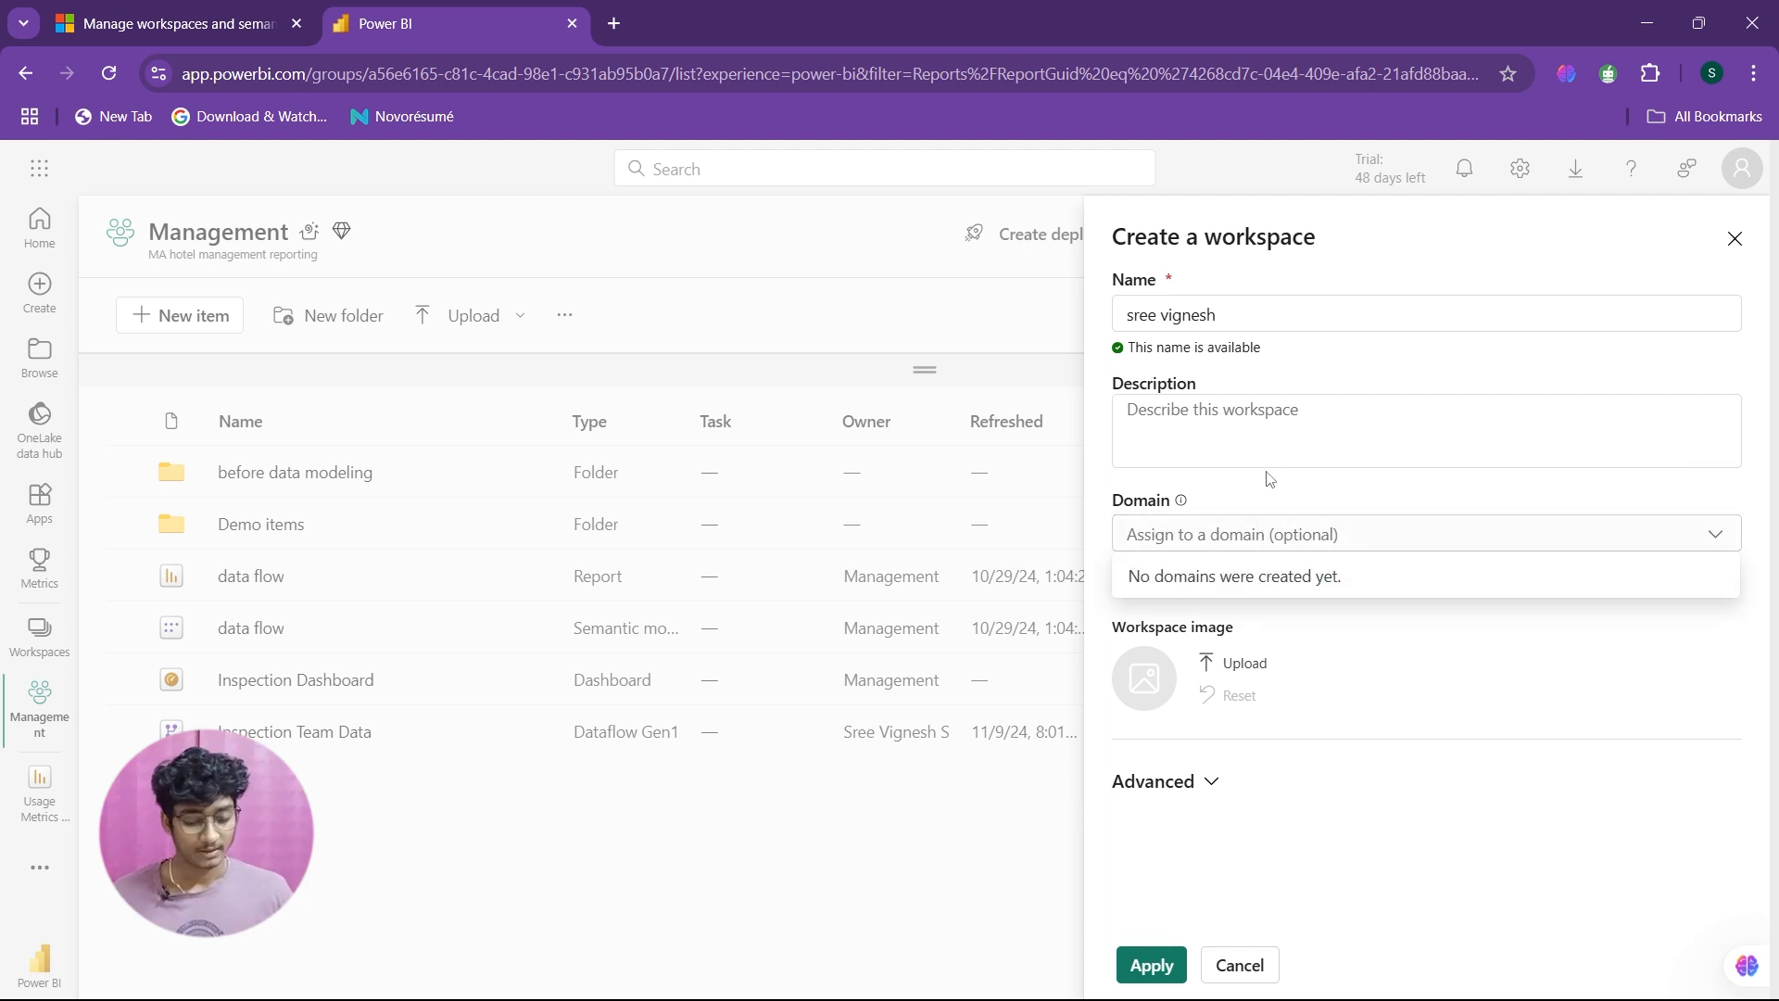
mouse_move(1186, 501)
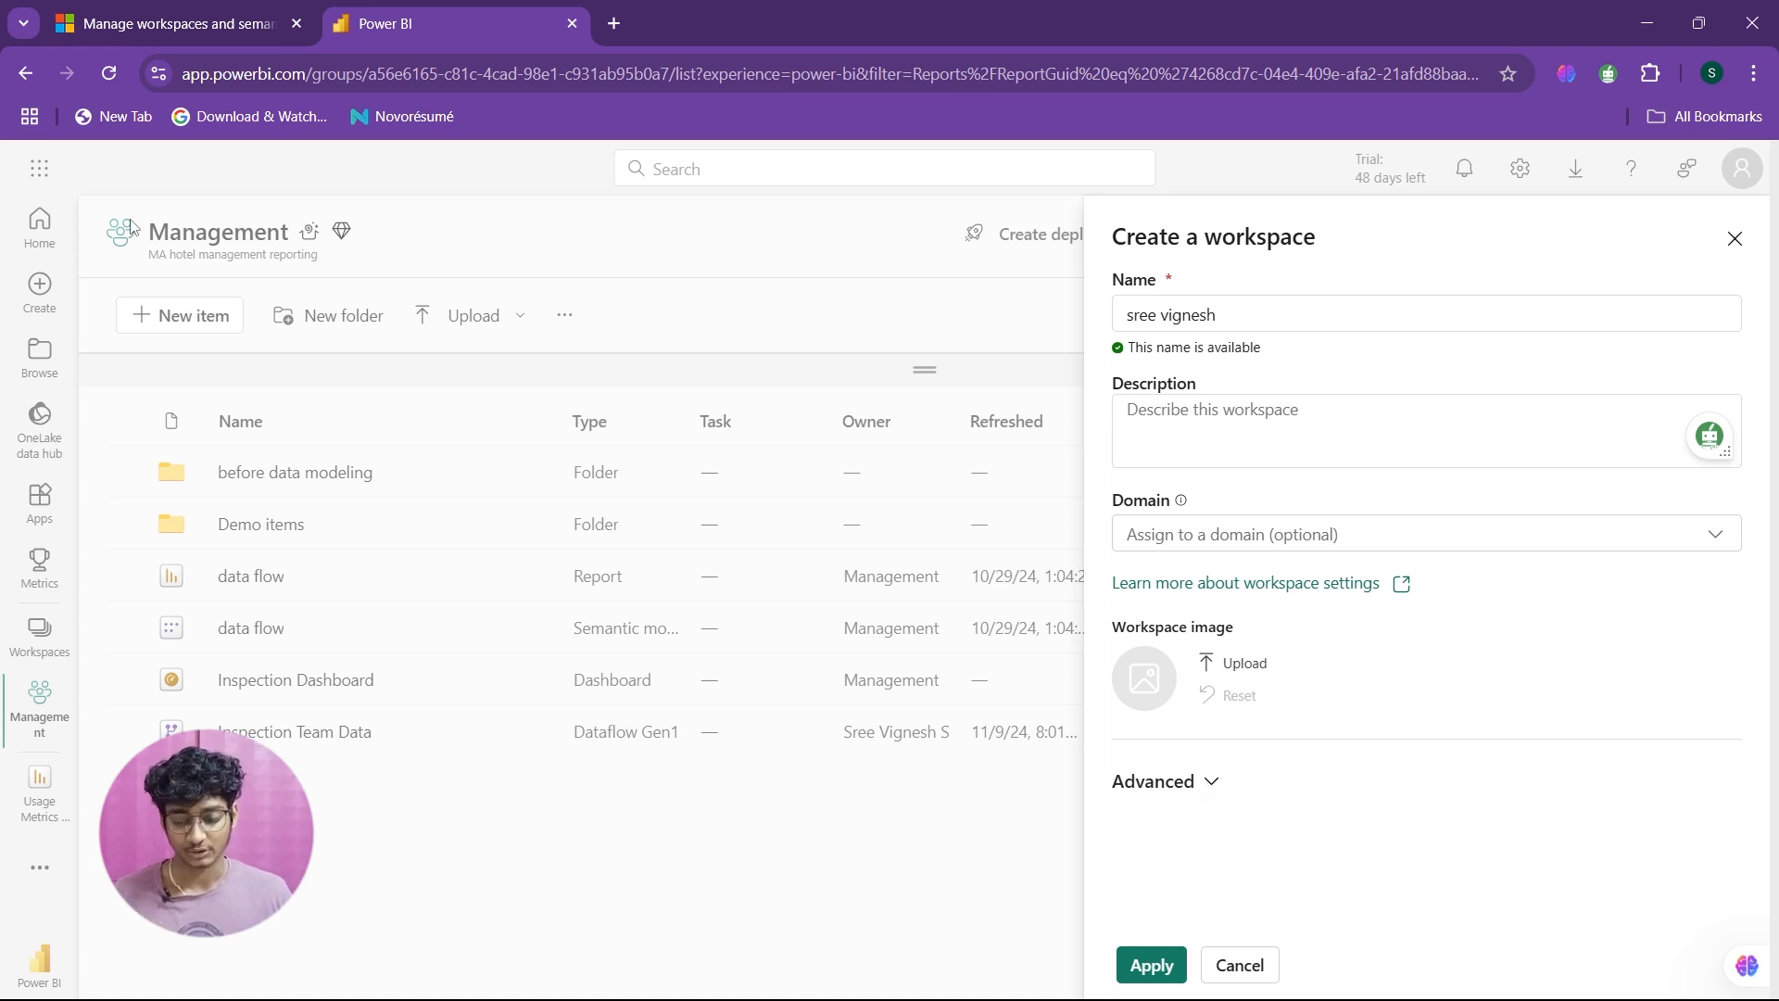
Step: Review the advanced workspace options and create the new personal workspace
left_click(1196, 781)
scroll(1212, 767, "down", 4)
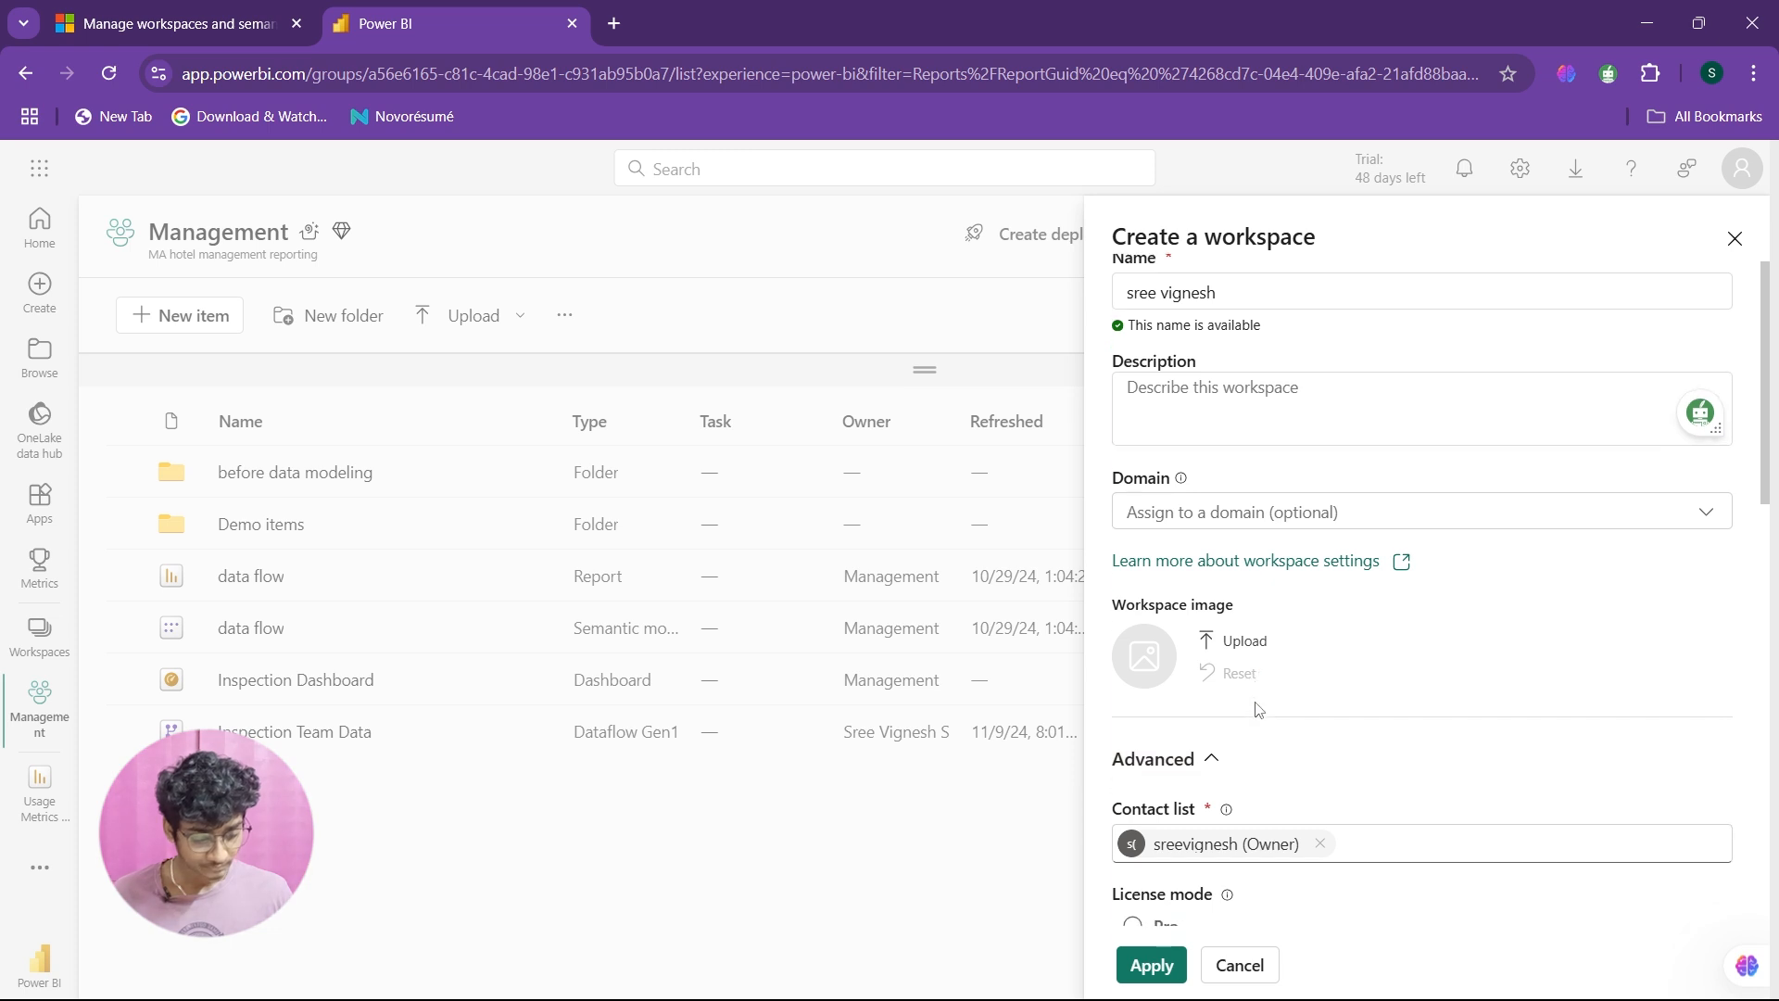
scroll(1259, 697, "down", 2)
scroll(1259, 697, "up", 2)
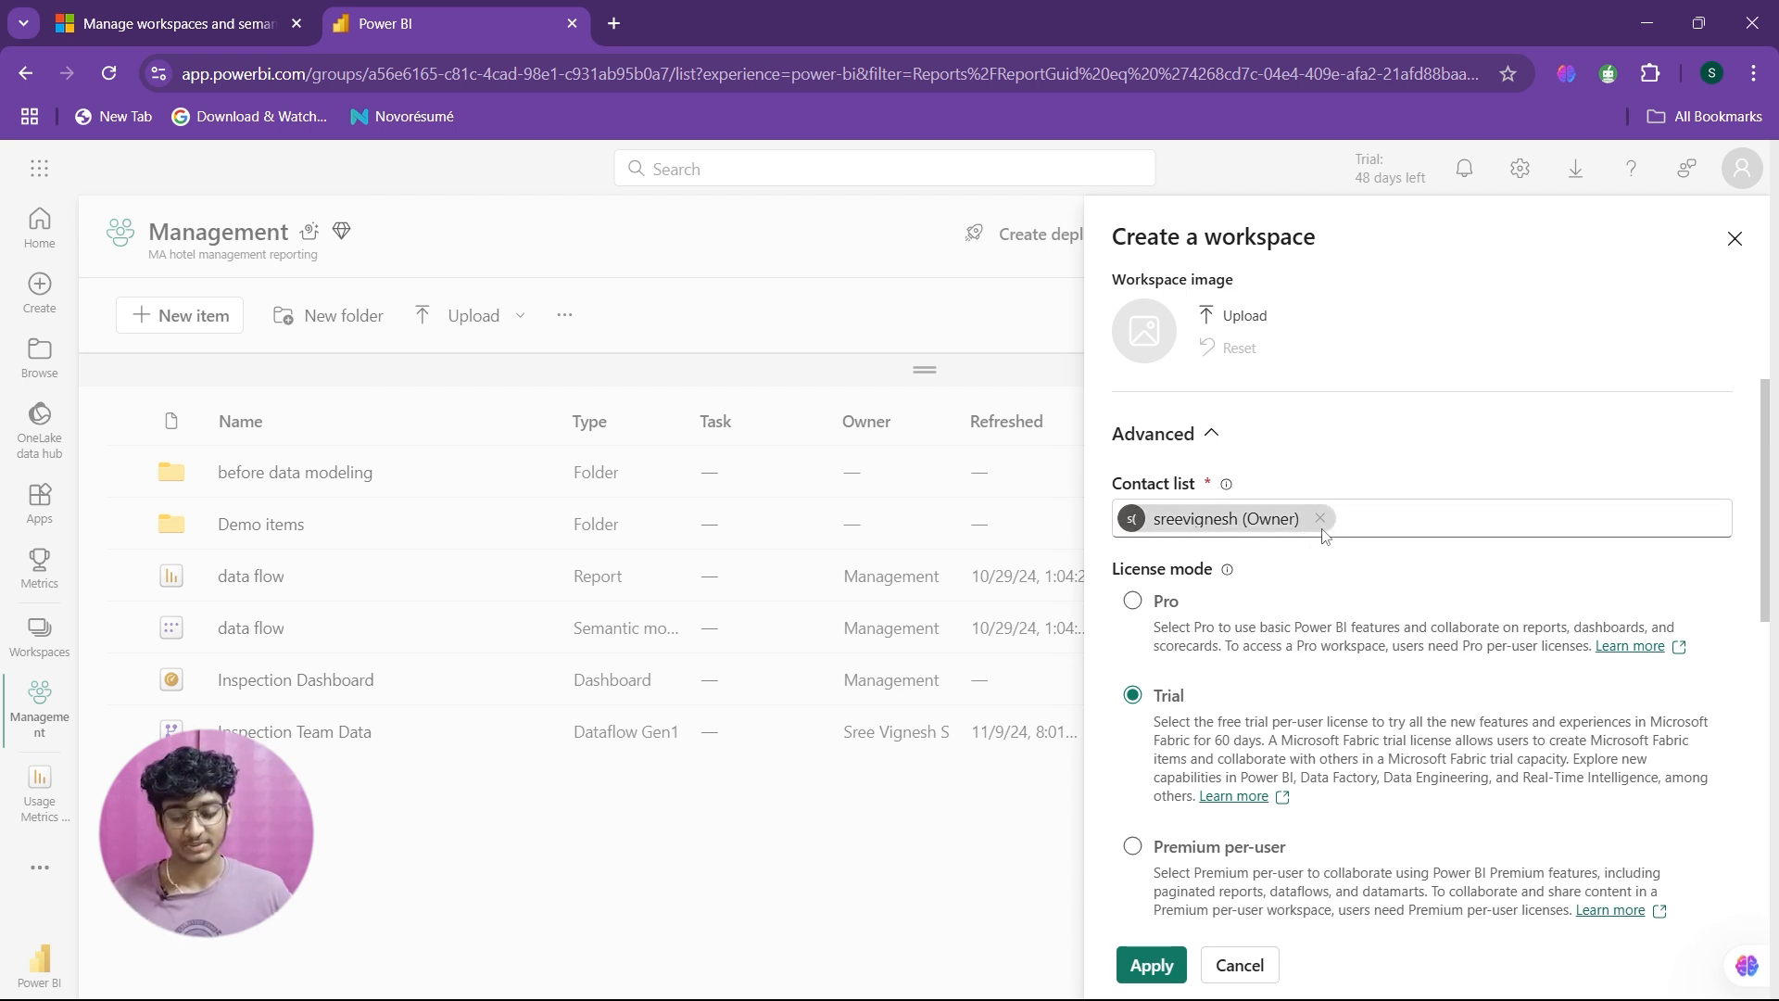
scroll(1363, 556, "down", 8)
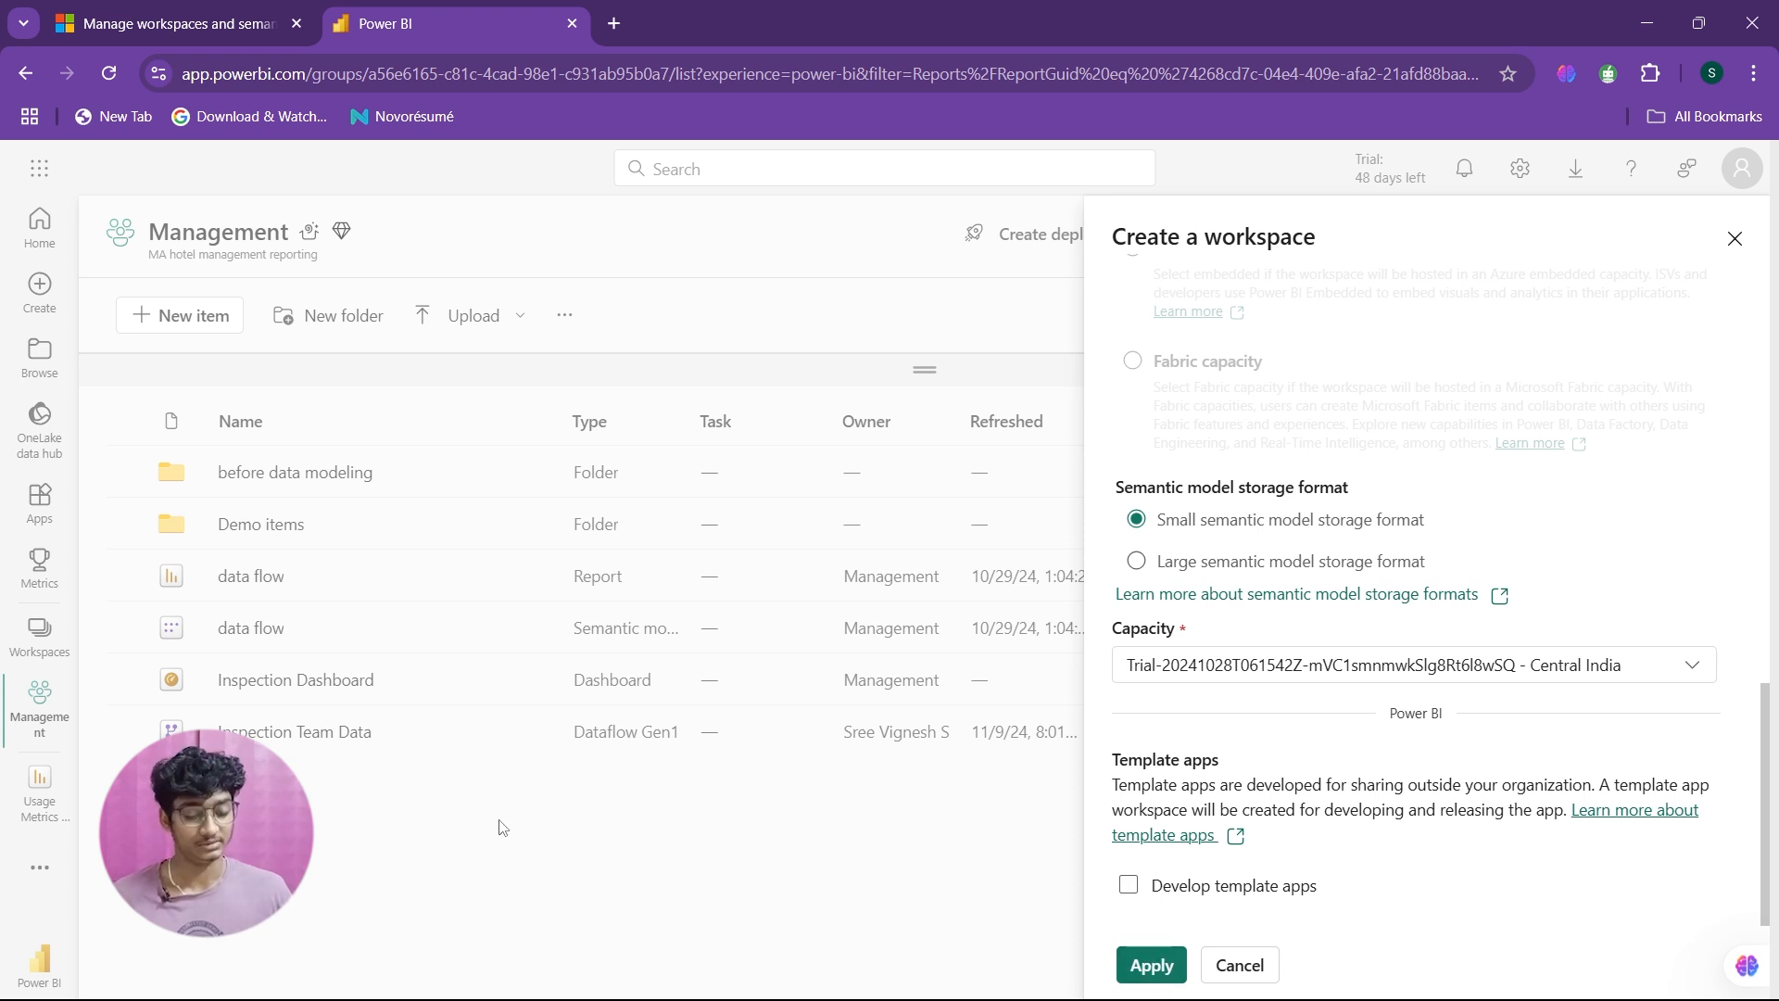
scroll(1571, 589, "up", 15)
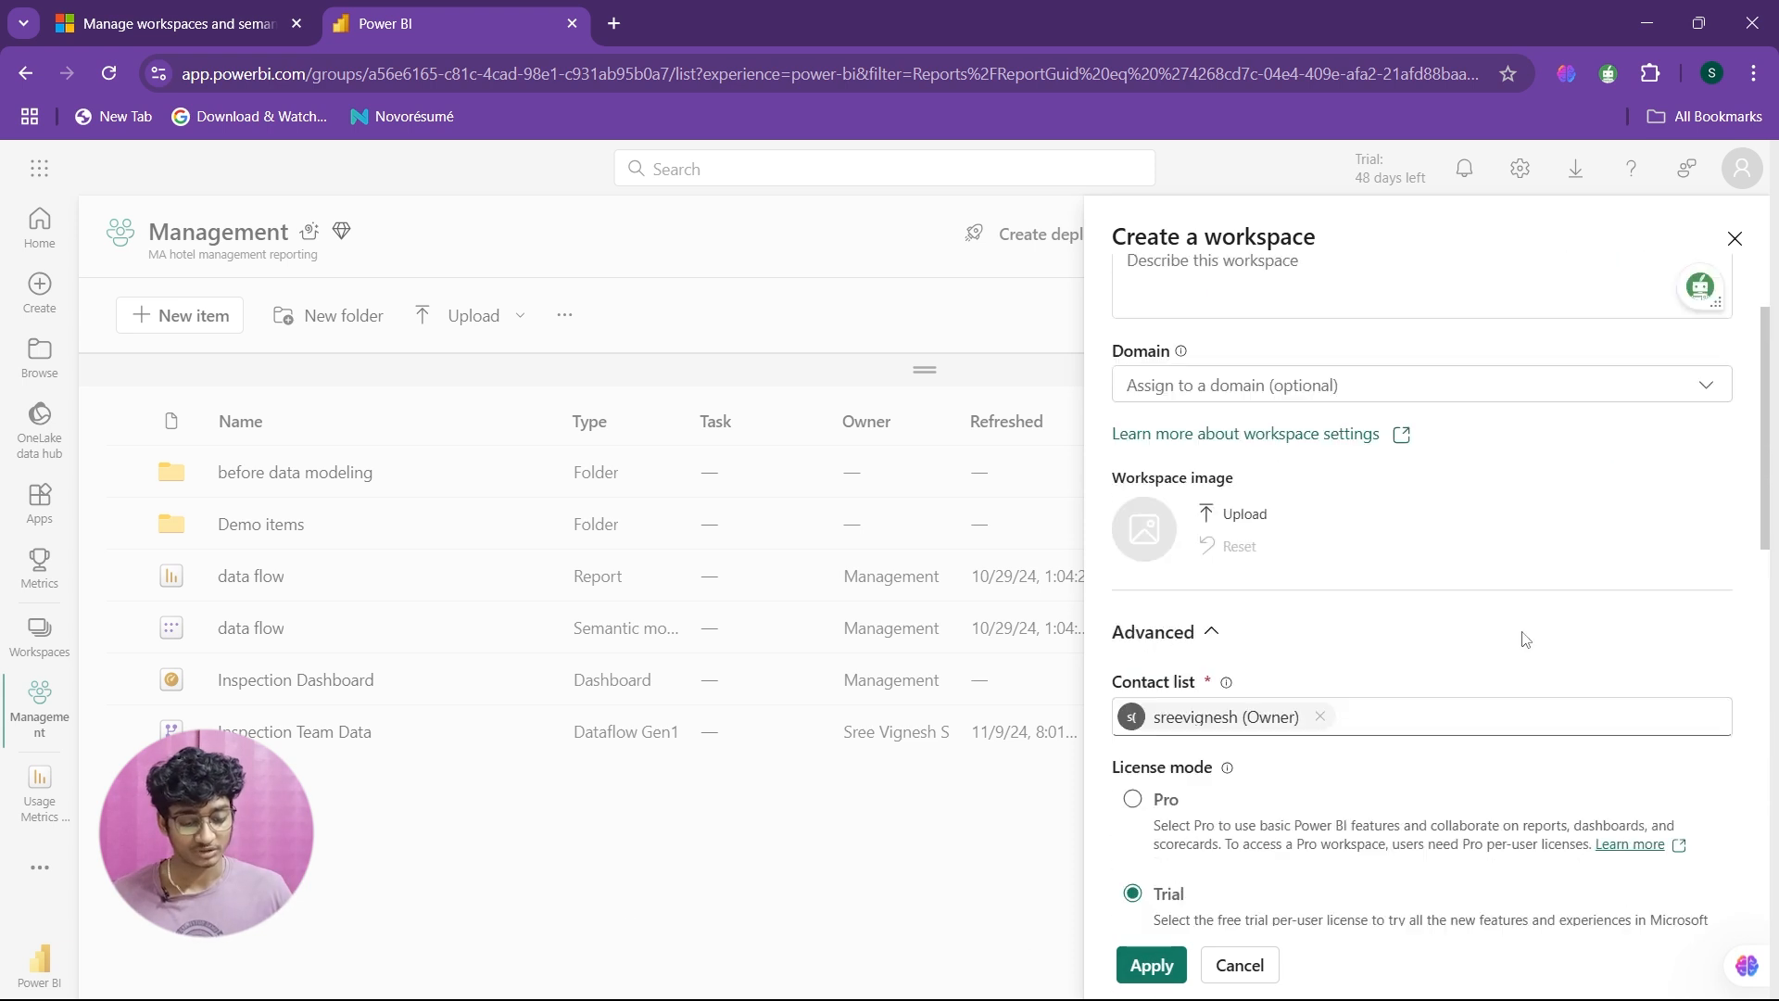
left_click(1160, 966)
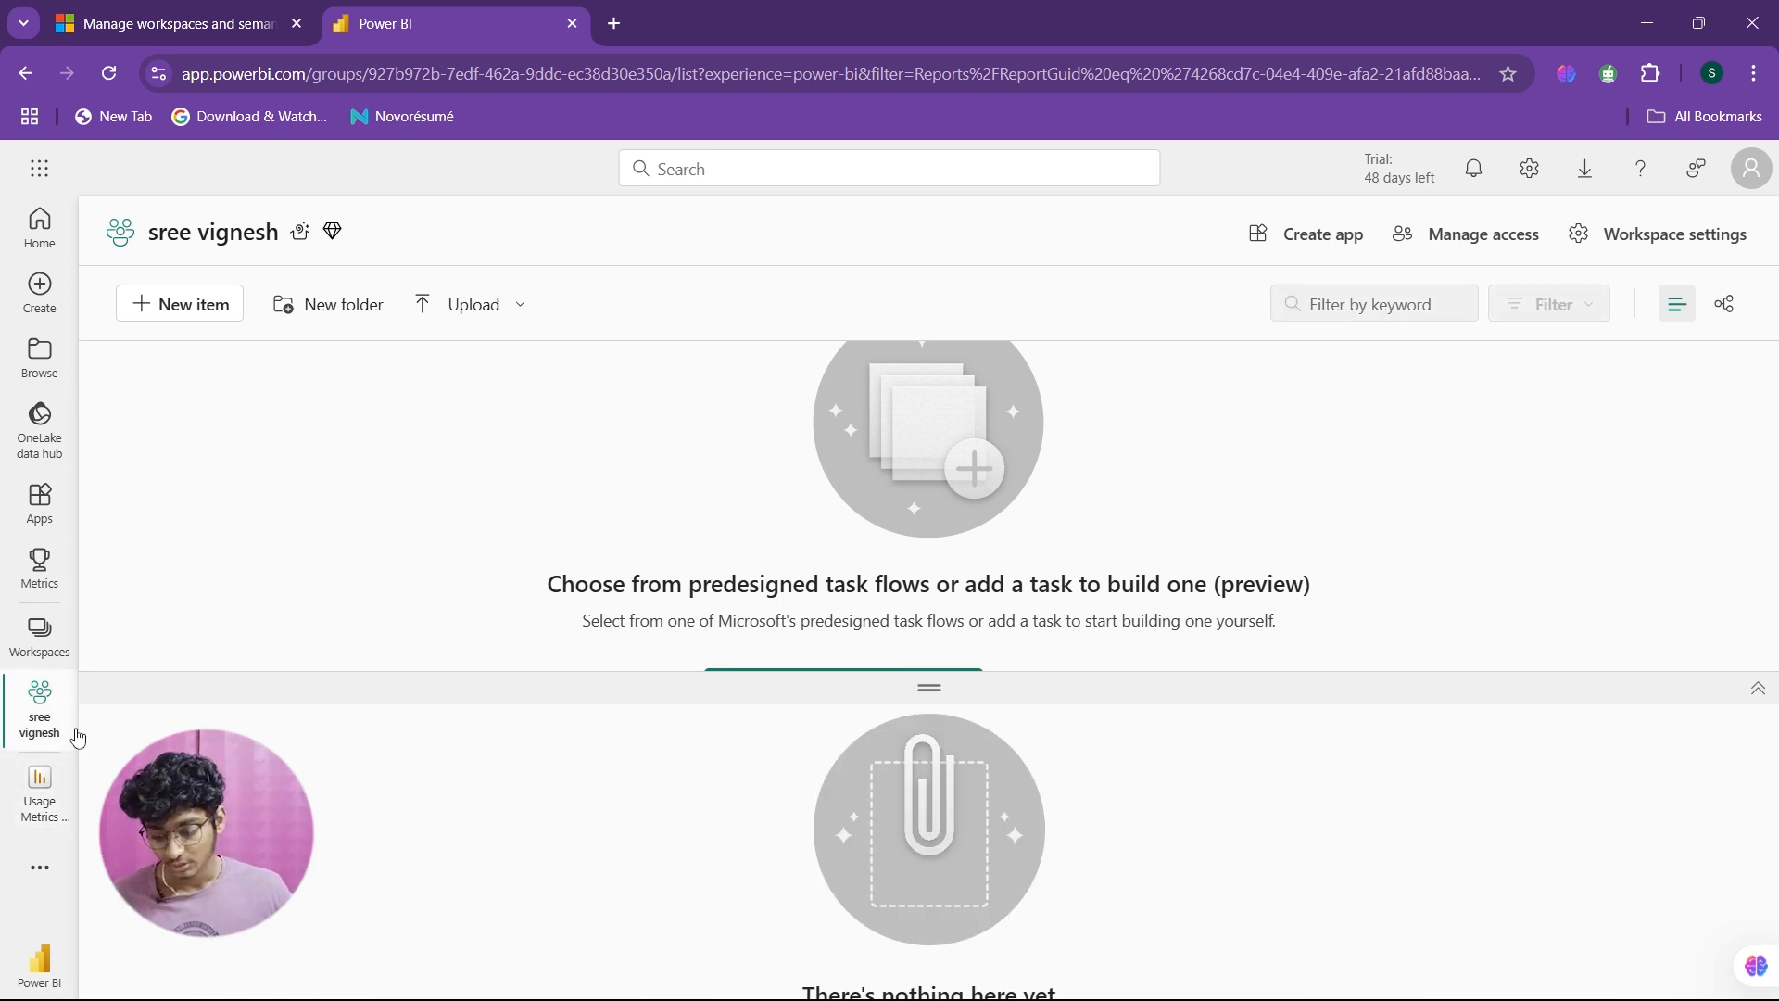
Step: Reopen the personal workspace and drag the pane splitter up to enlarge its item list
left_click(42, 639)
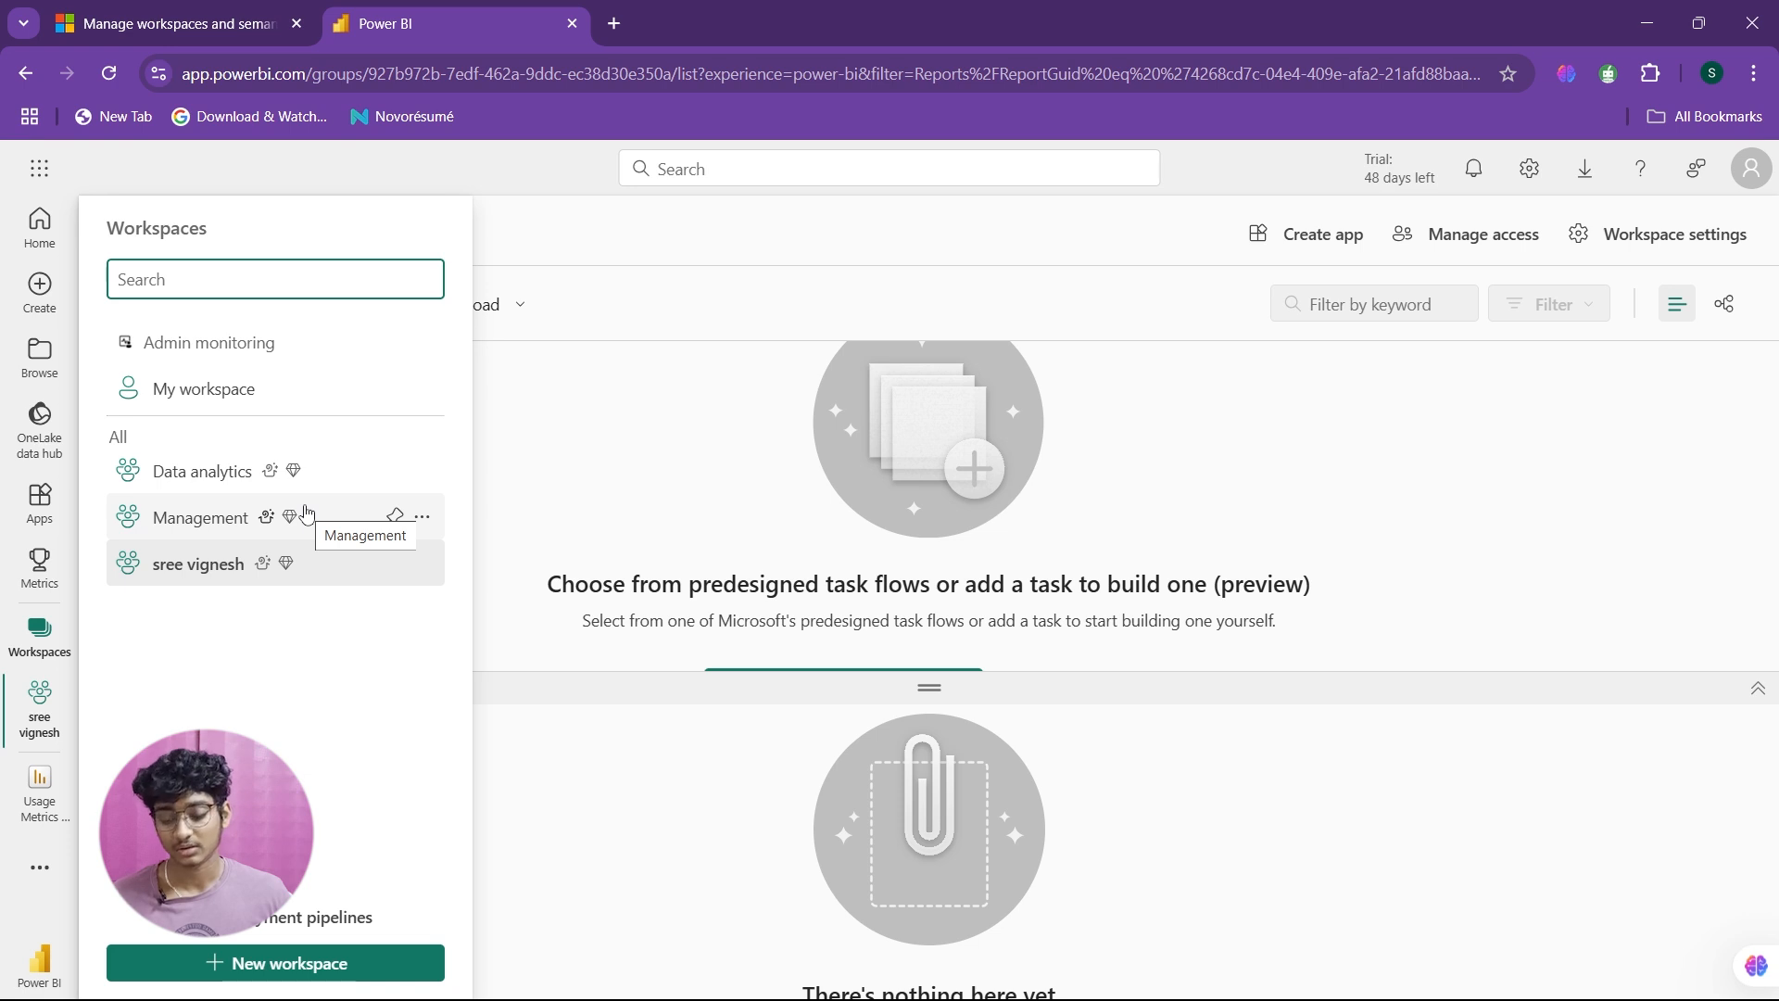
left_click(213, 577)
left_click_drag(925, 688, 917, 400)
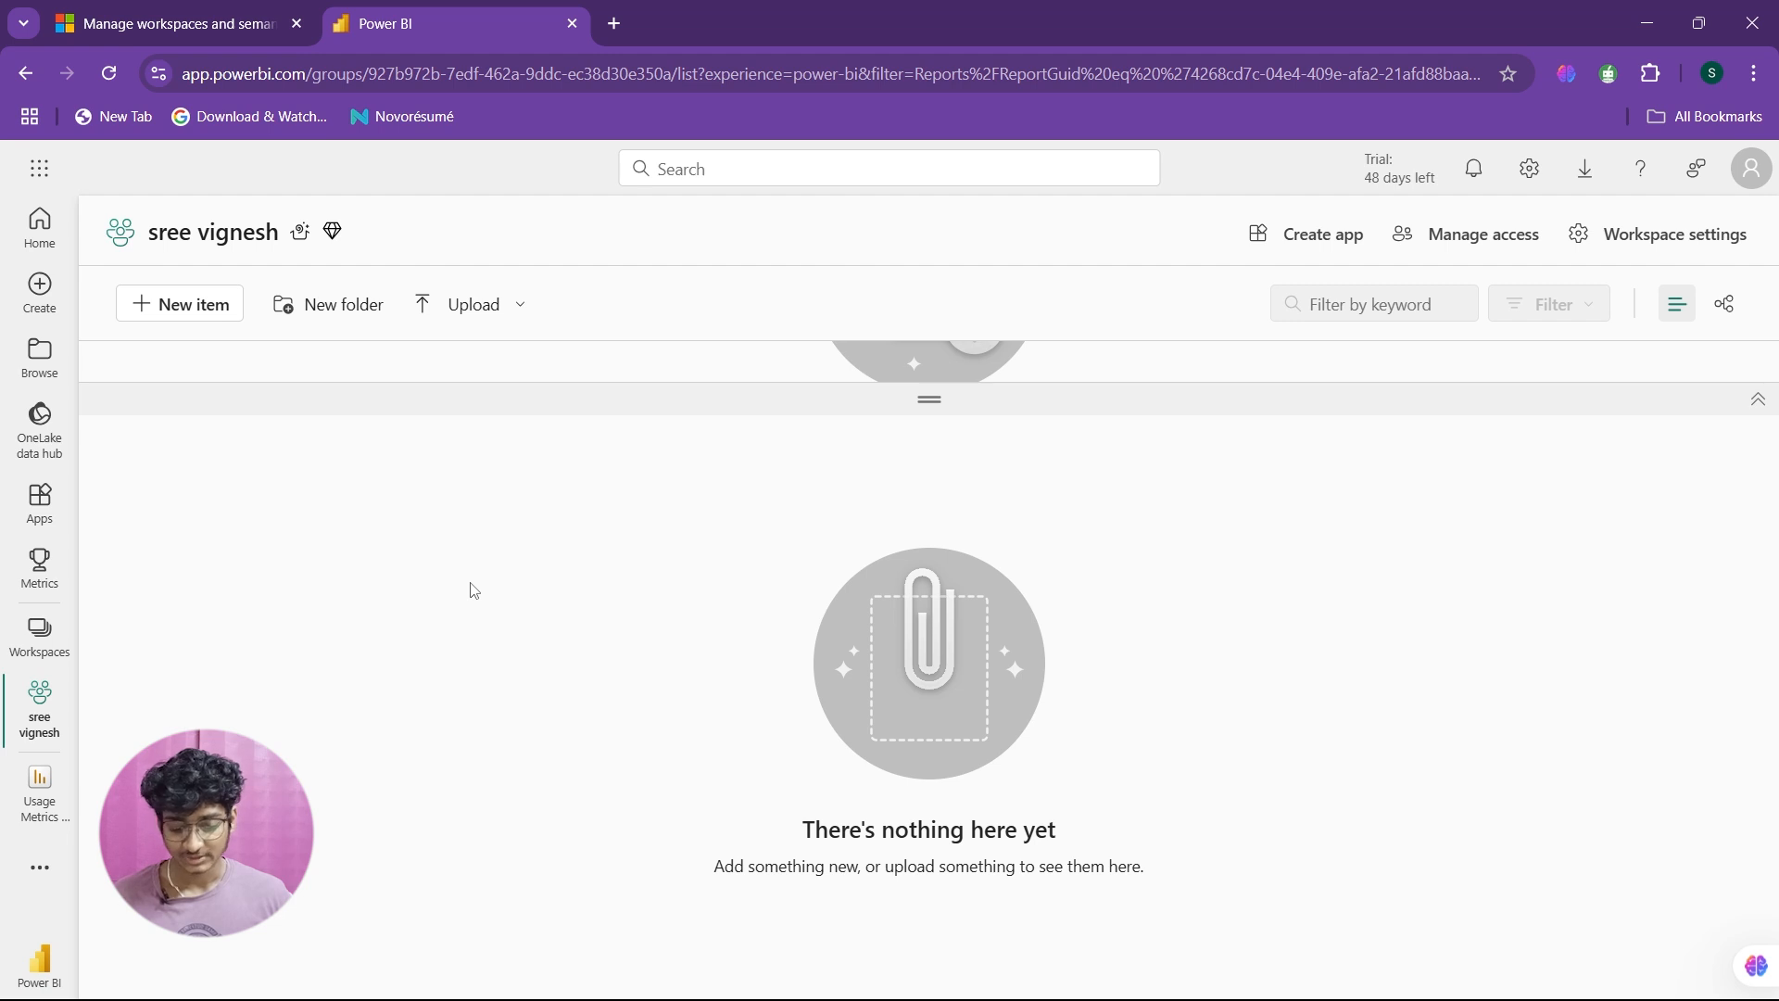
key("alt+Tab")
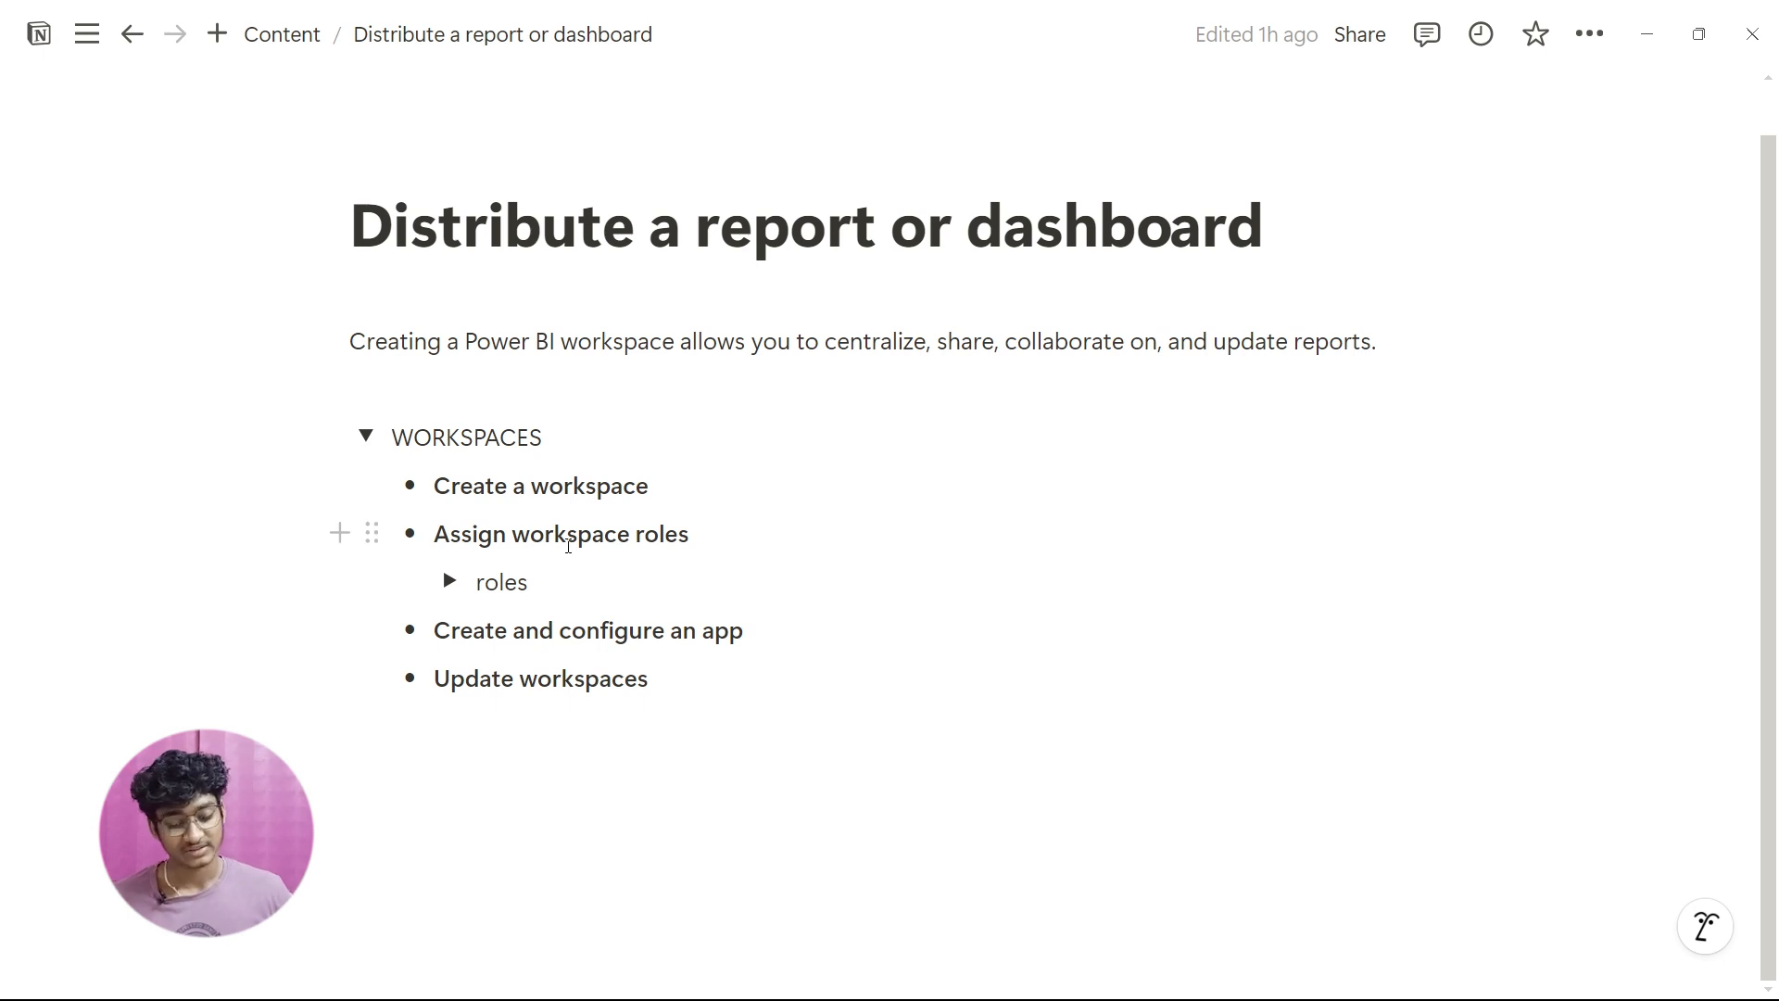
key("alt+Tab")
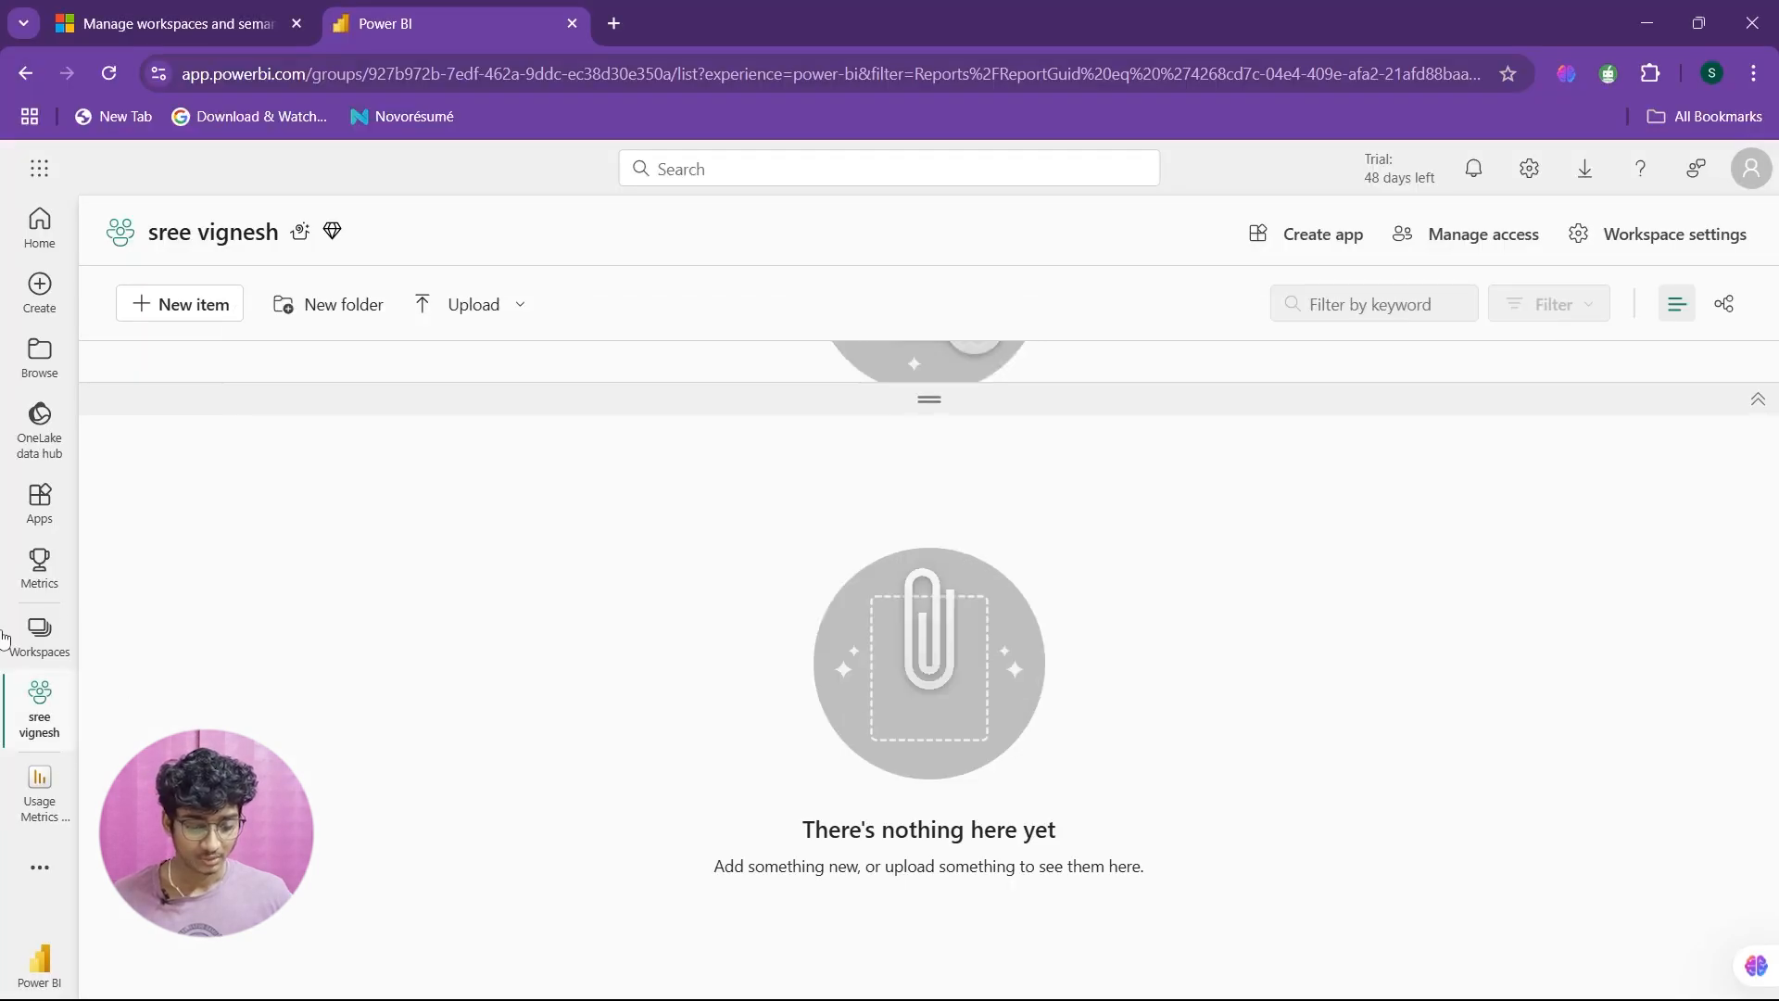
Step: Start adding people via Manage access, showing the Admin, Member, Contributor and Viewer roles, then switch to Notion
left_click_drag(902, 400, 922, 319)
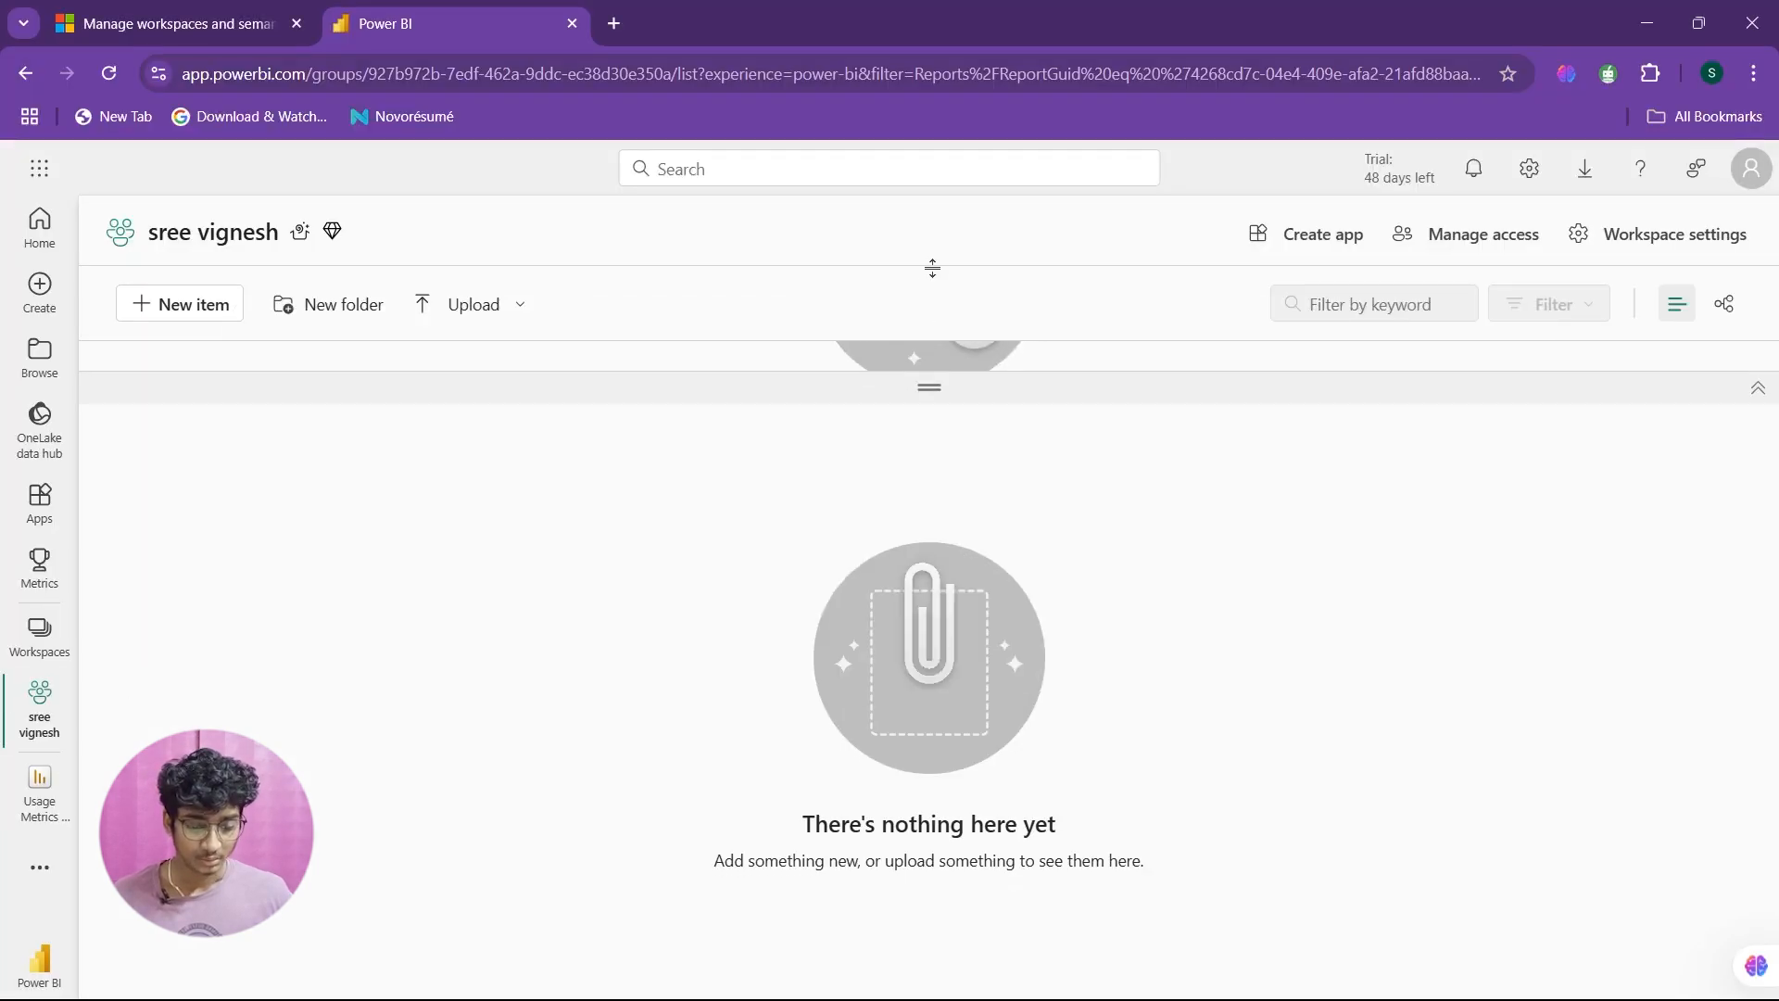
left_click(1428, 249)
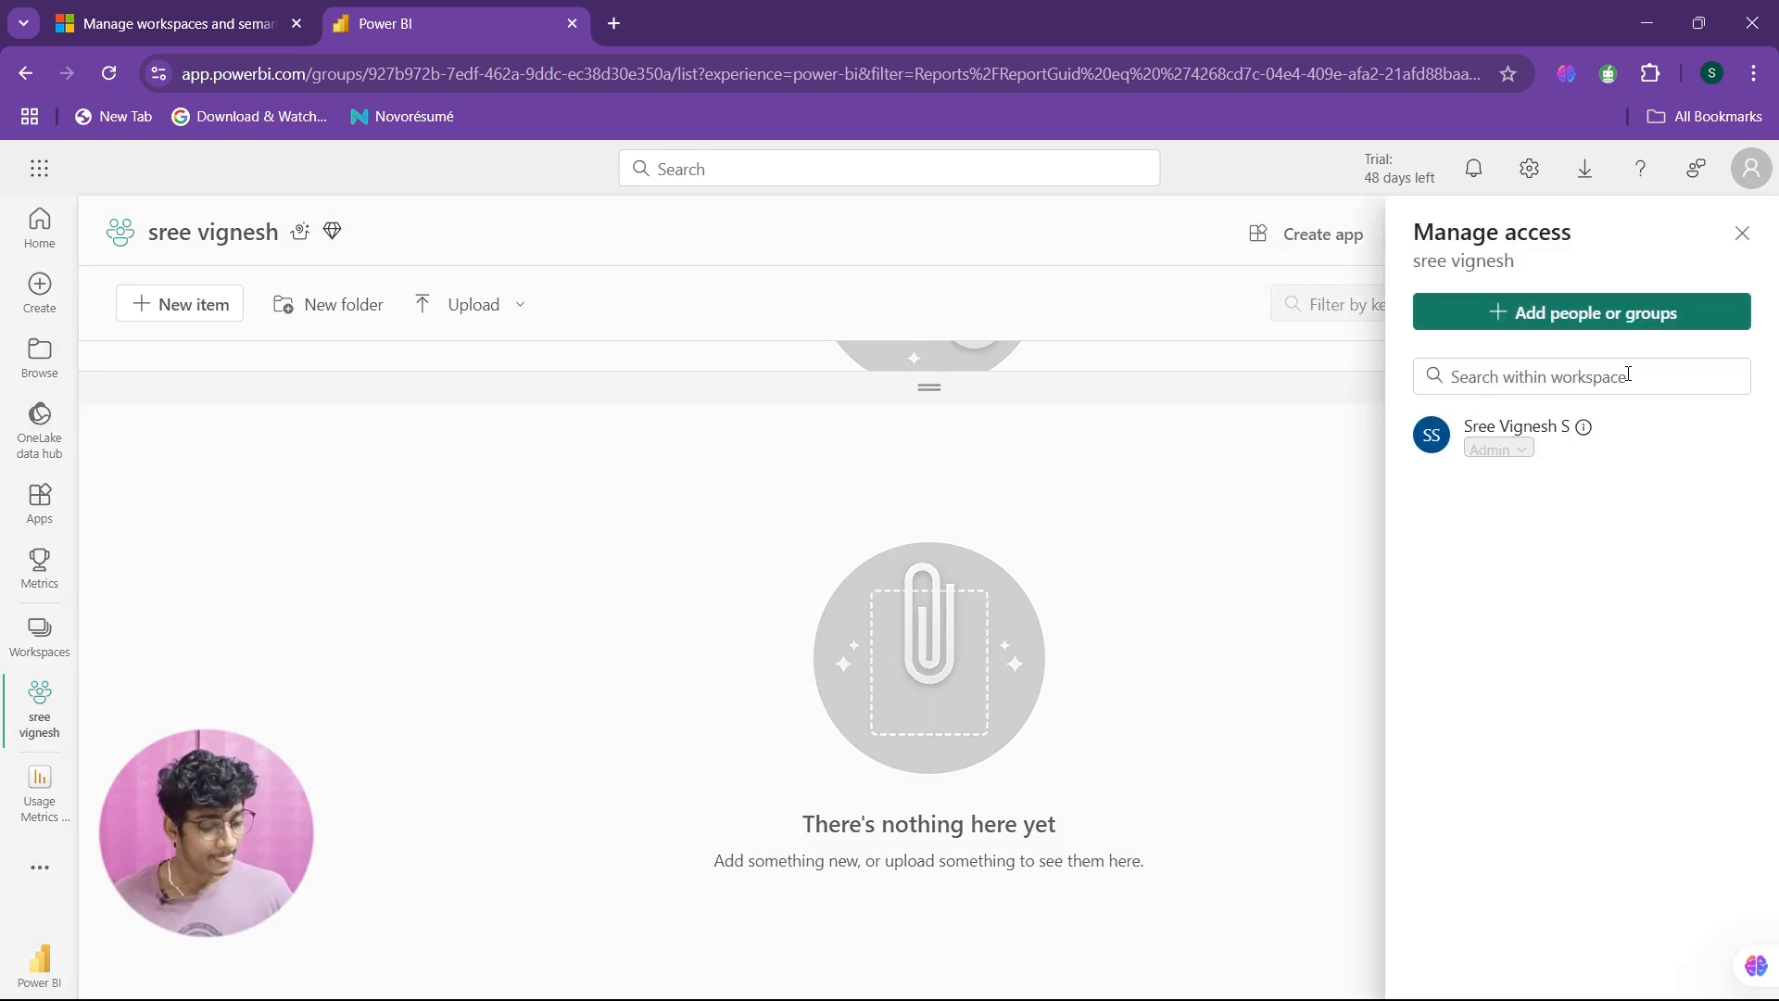
left_click(1632, 313)
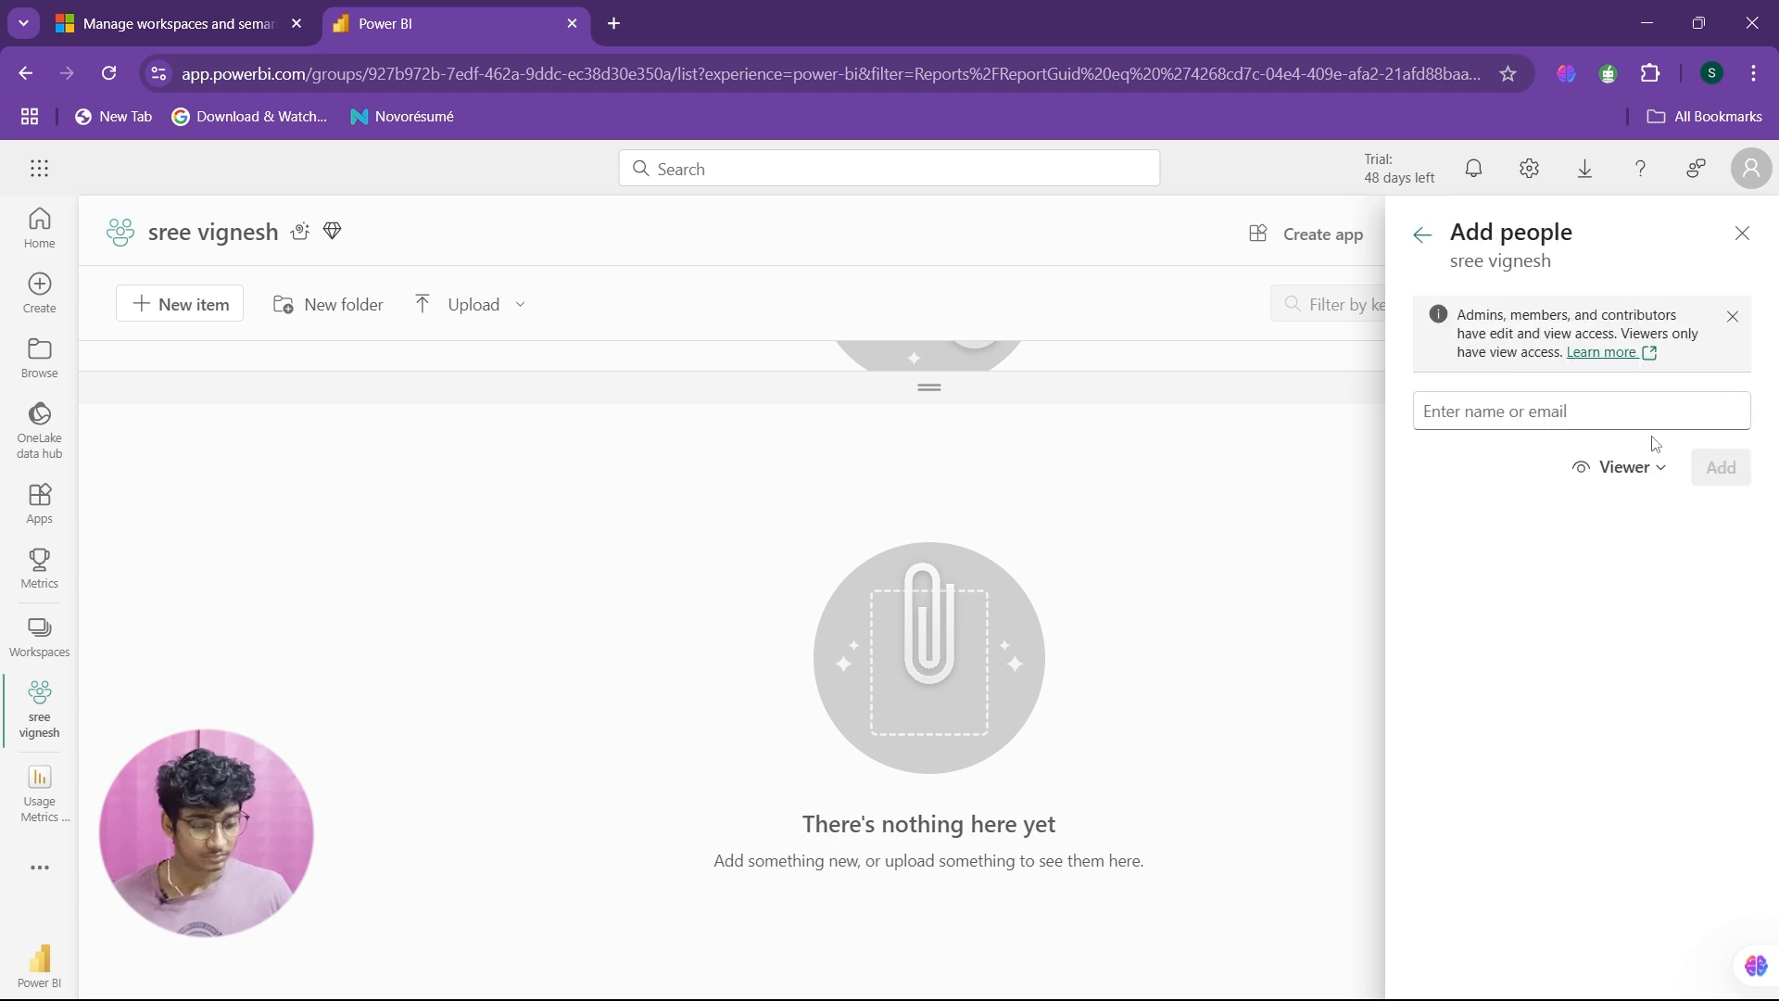
left_click(1535, 412)
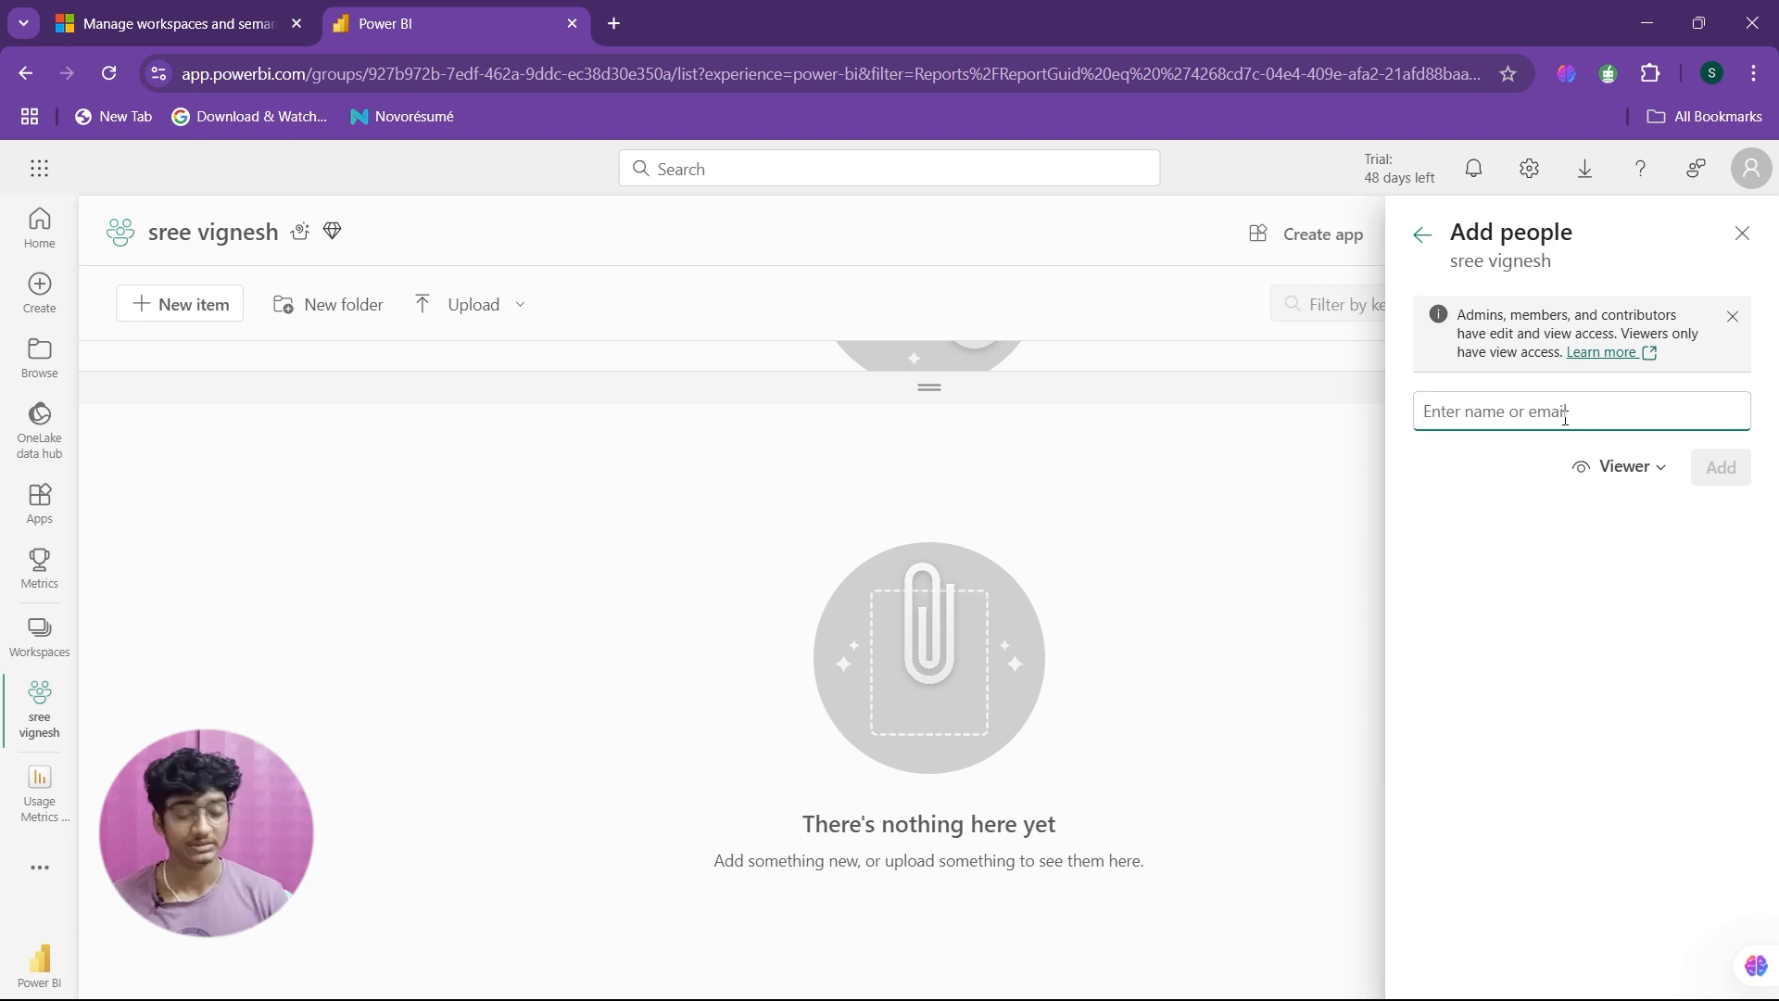
left_click(1658, 471)
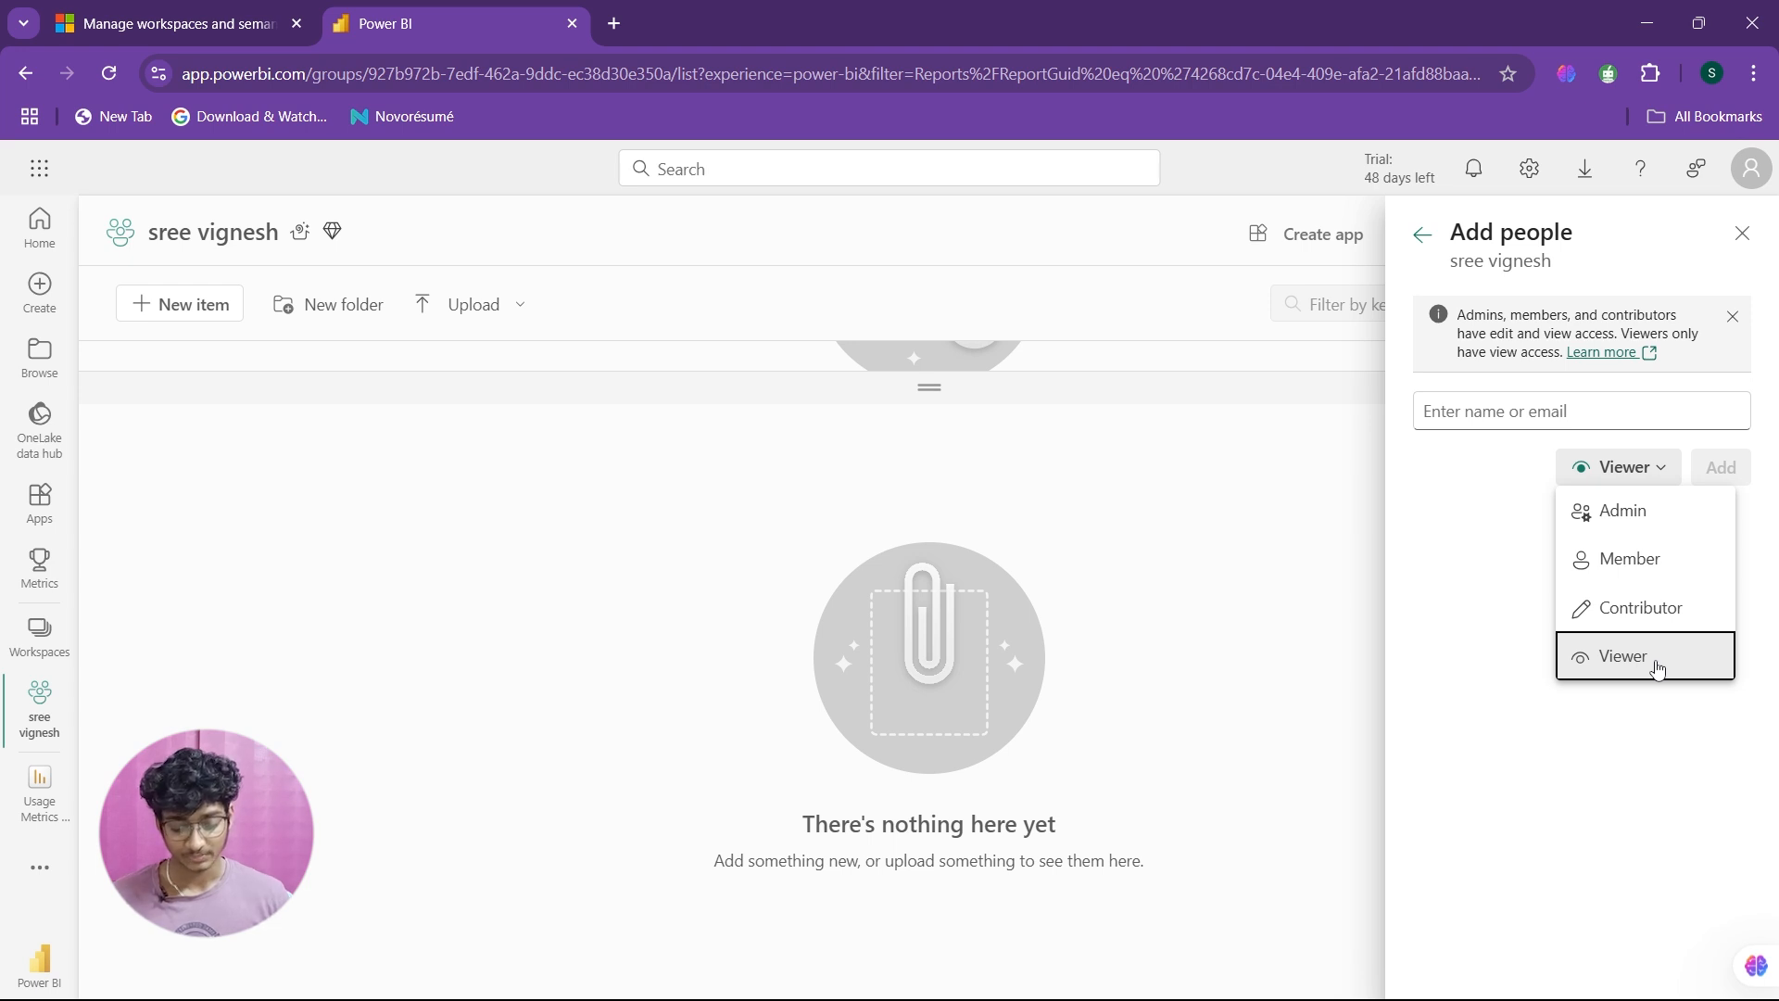
key("alt+Tab")
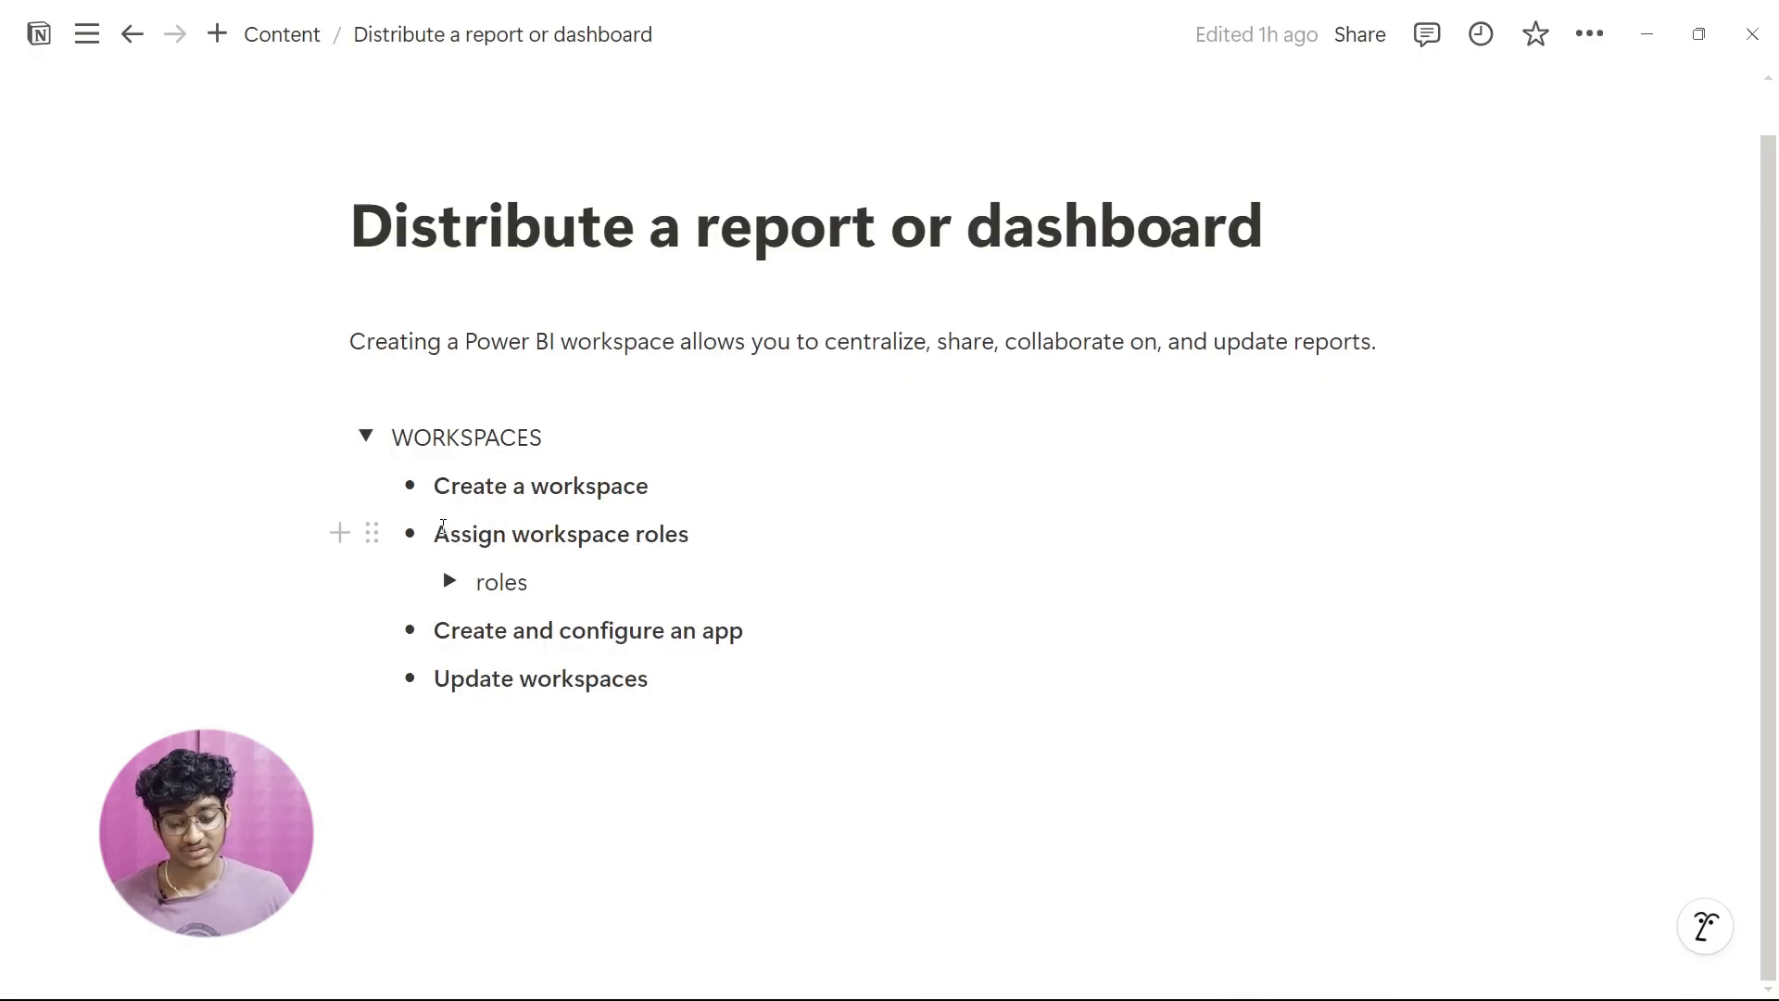
Step: Recheck Power BI's role choices, then expand Notion's 'roles' toggle under Assign workspace roles
key("alt+Tab")
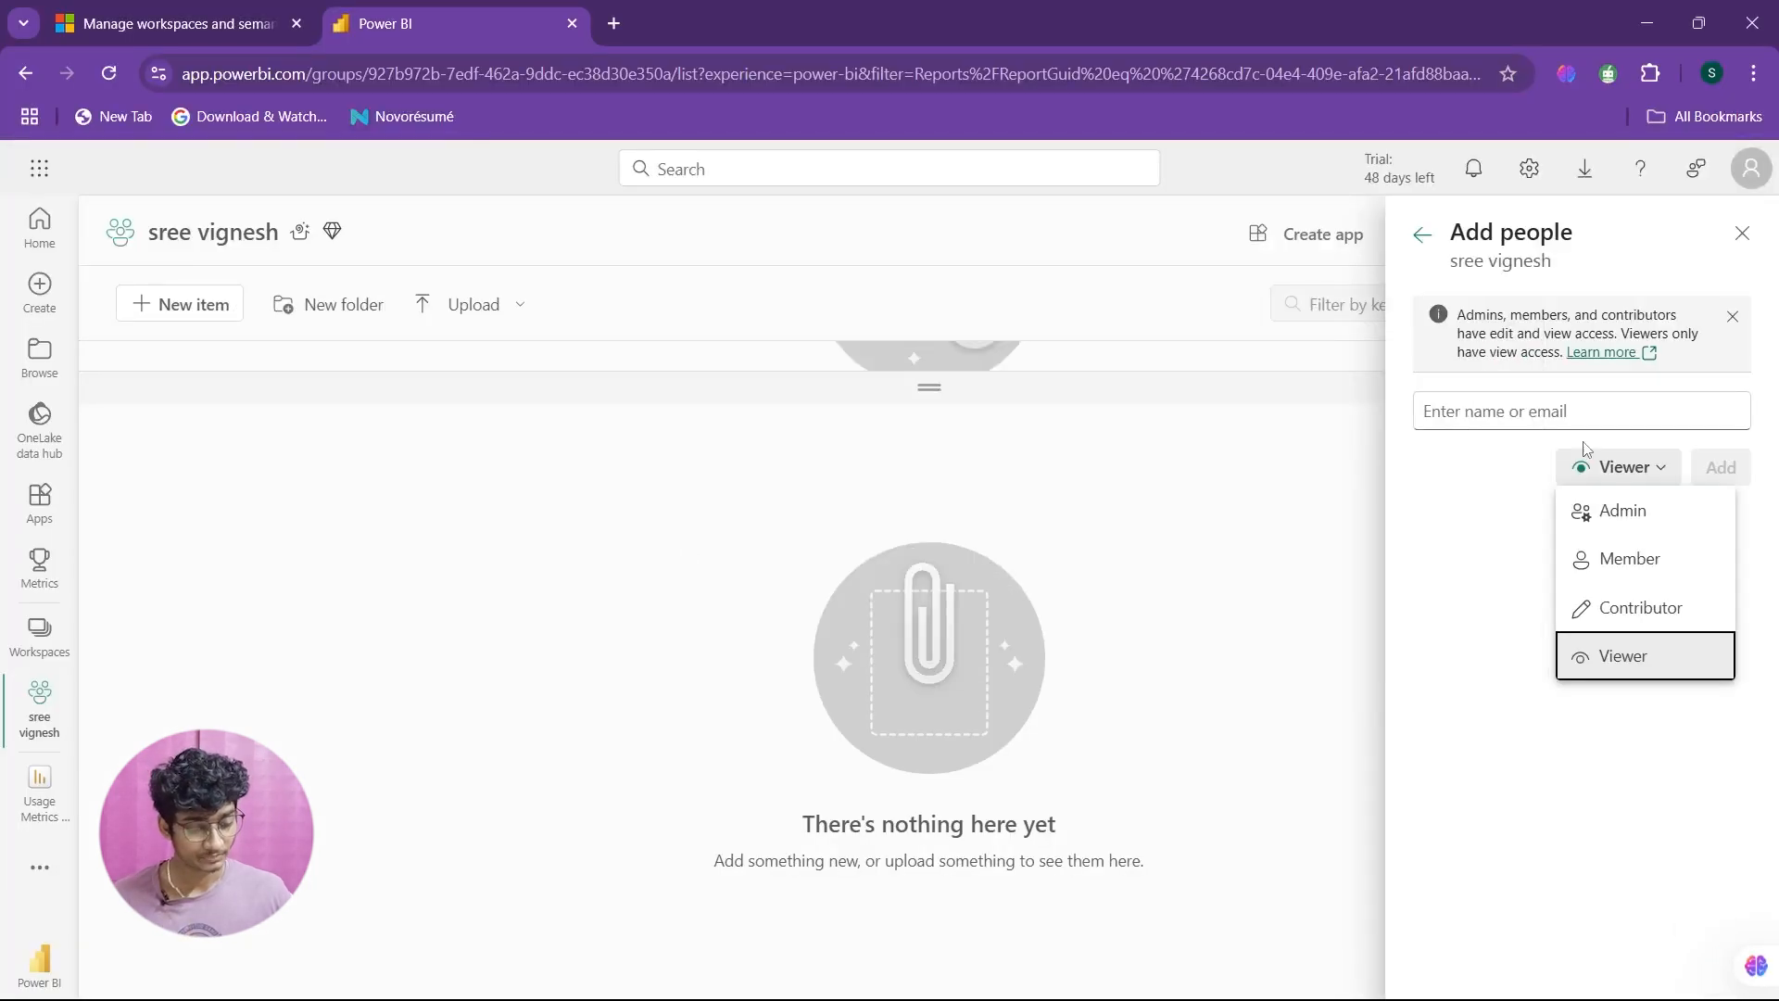
key("alt+Tab")
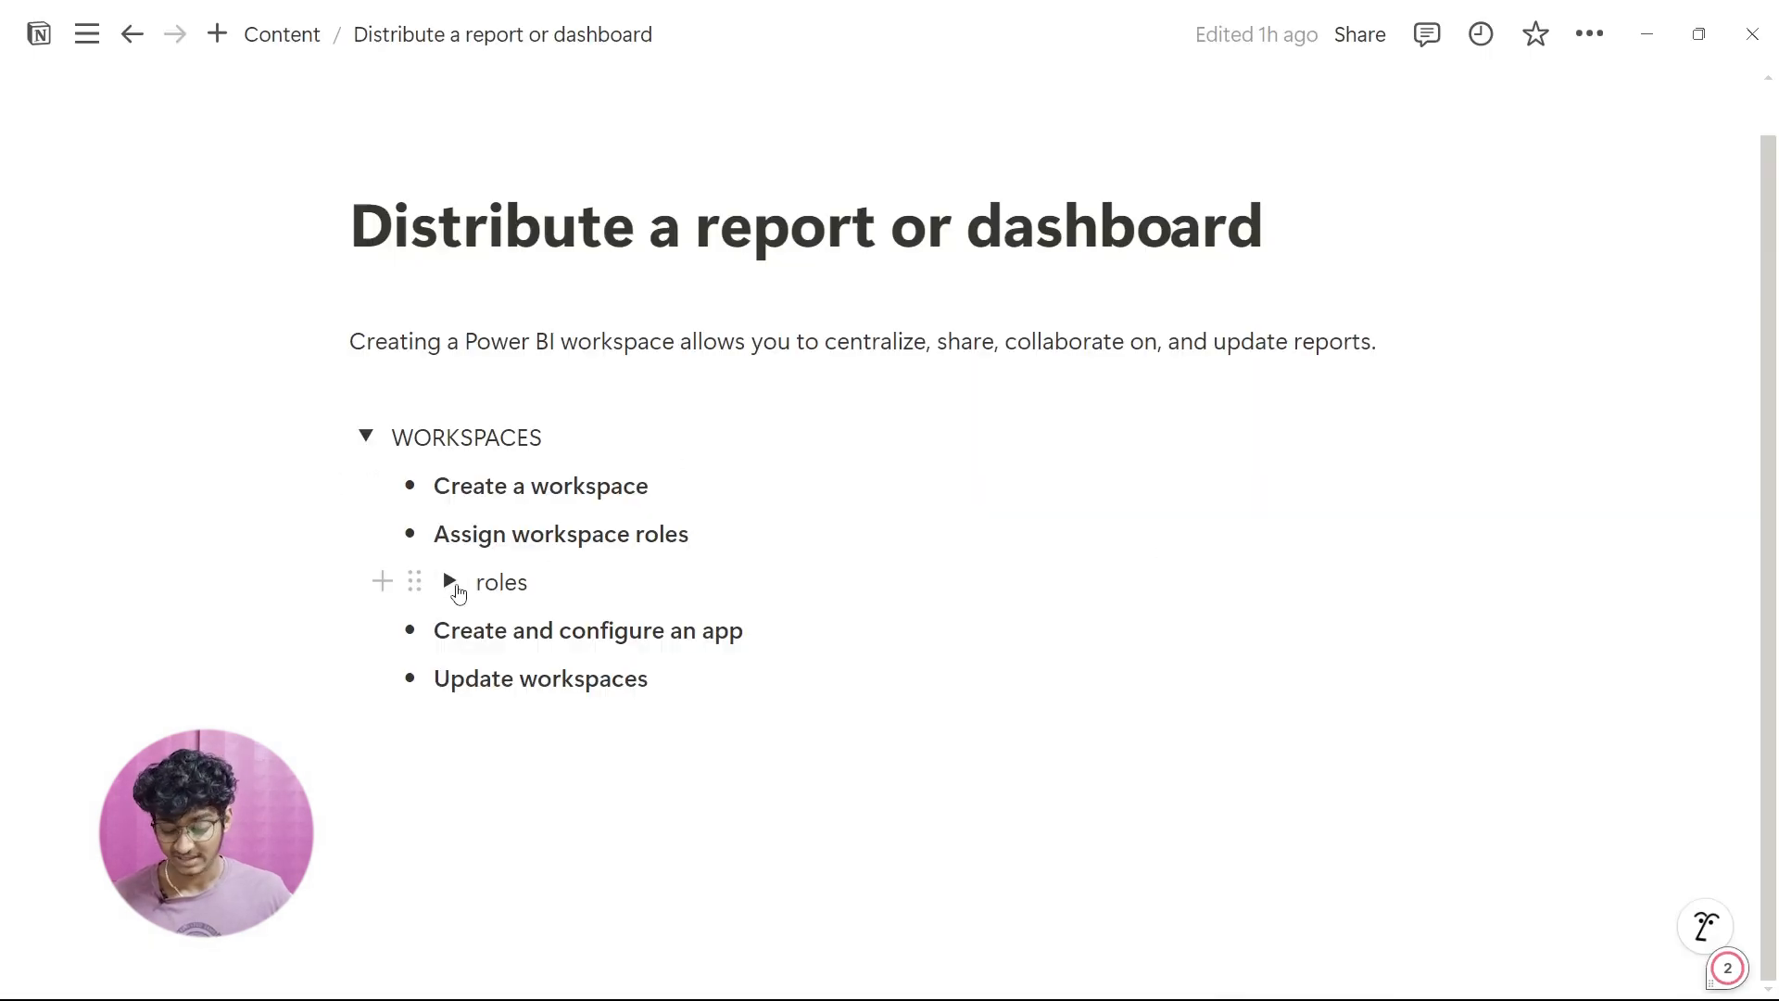
left_click(450, 581)
scroll(509, 542, "down", 1)
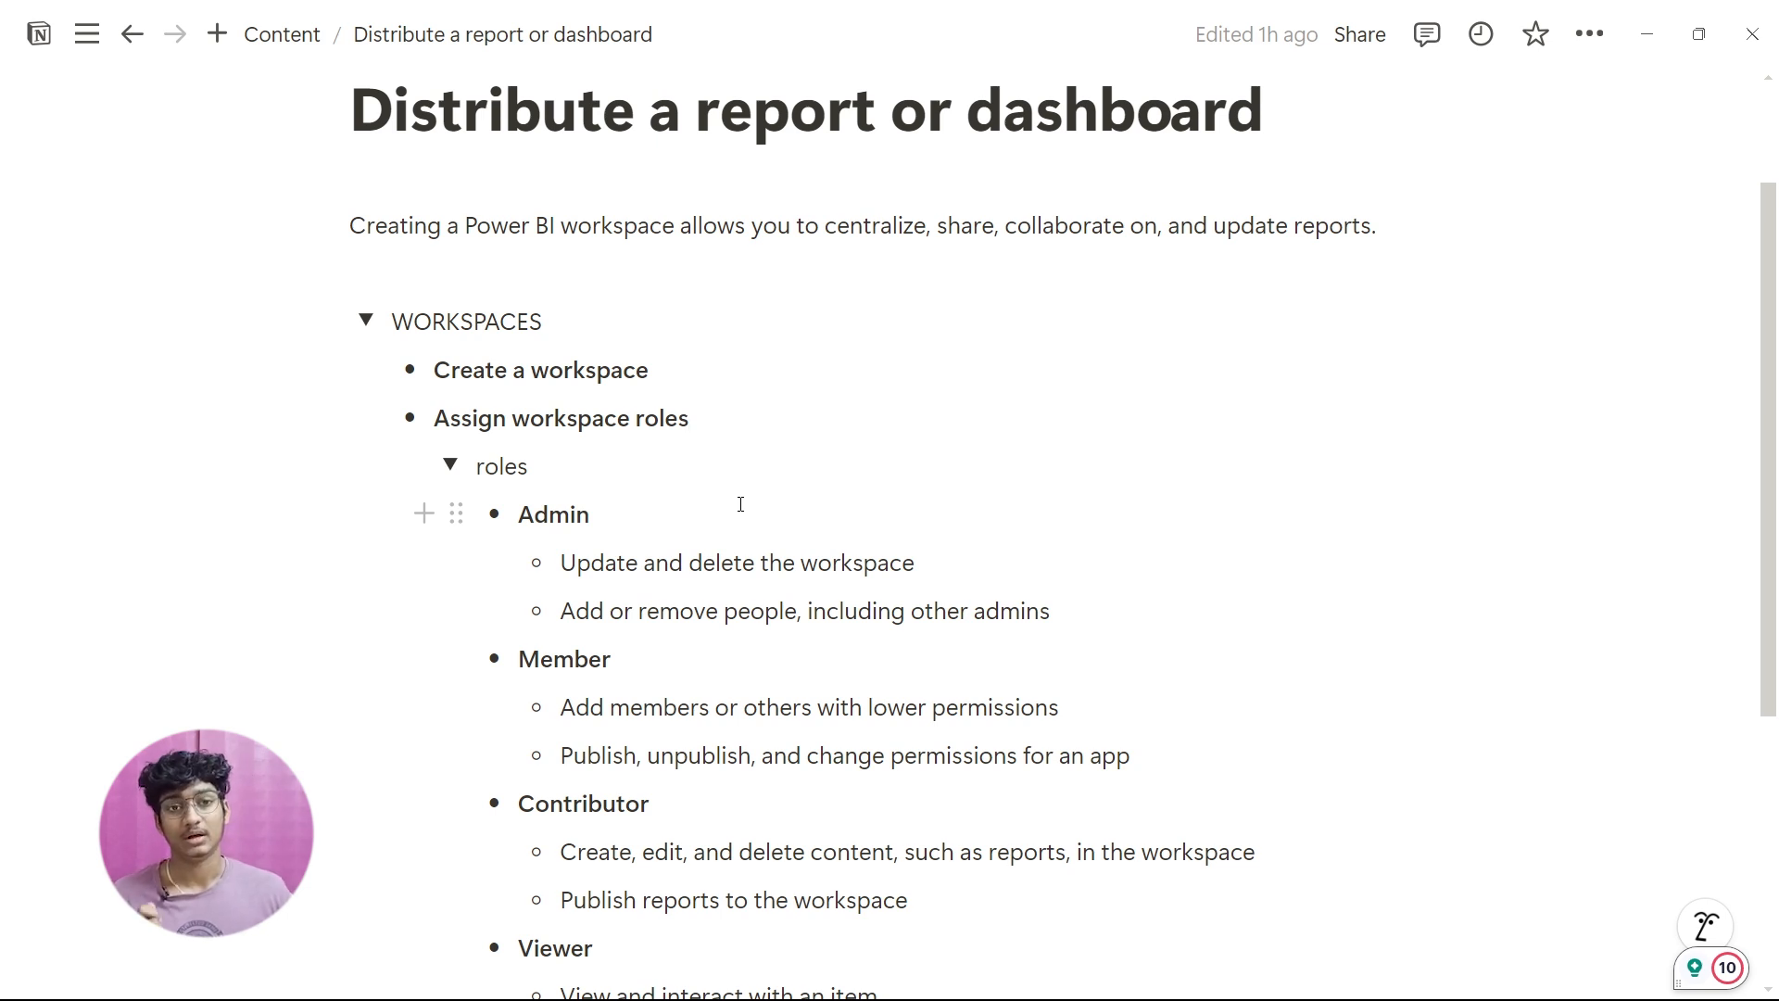
Step: Read through the Admin, Member, Contributor and Viewer permissions, then collapse the 'roles' toggle
scroll(740, 505, "down", 4)
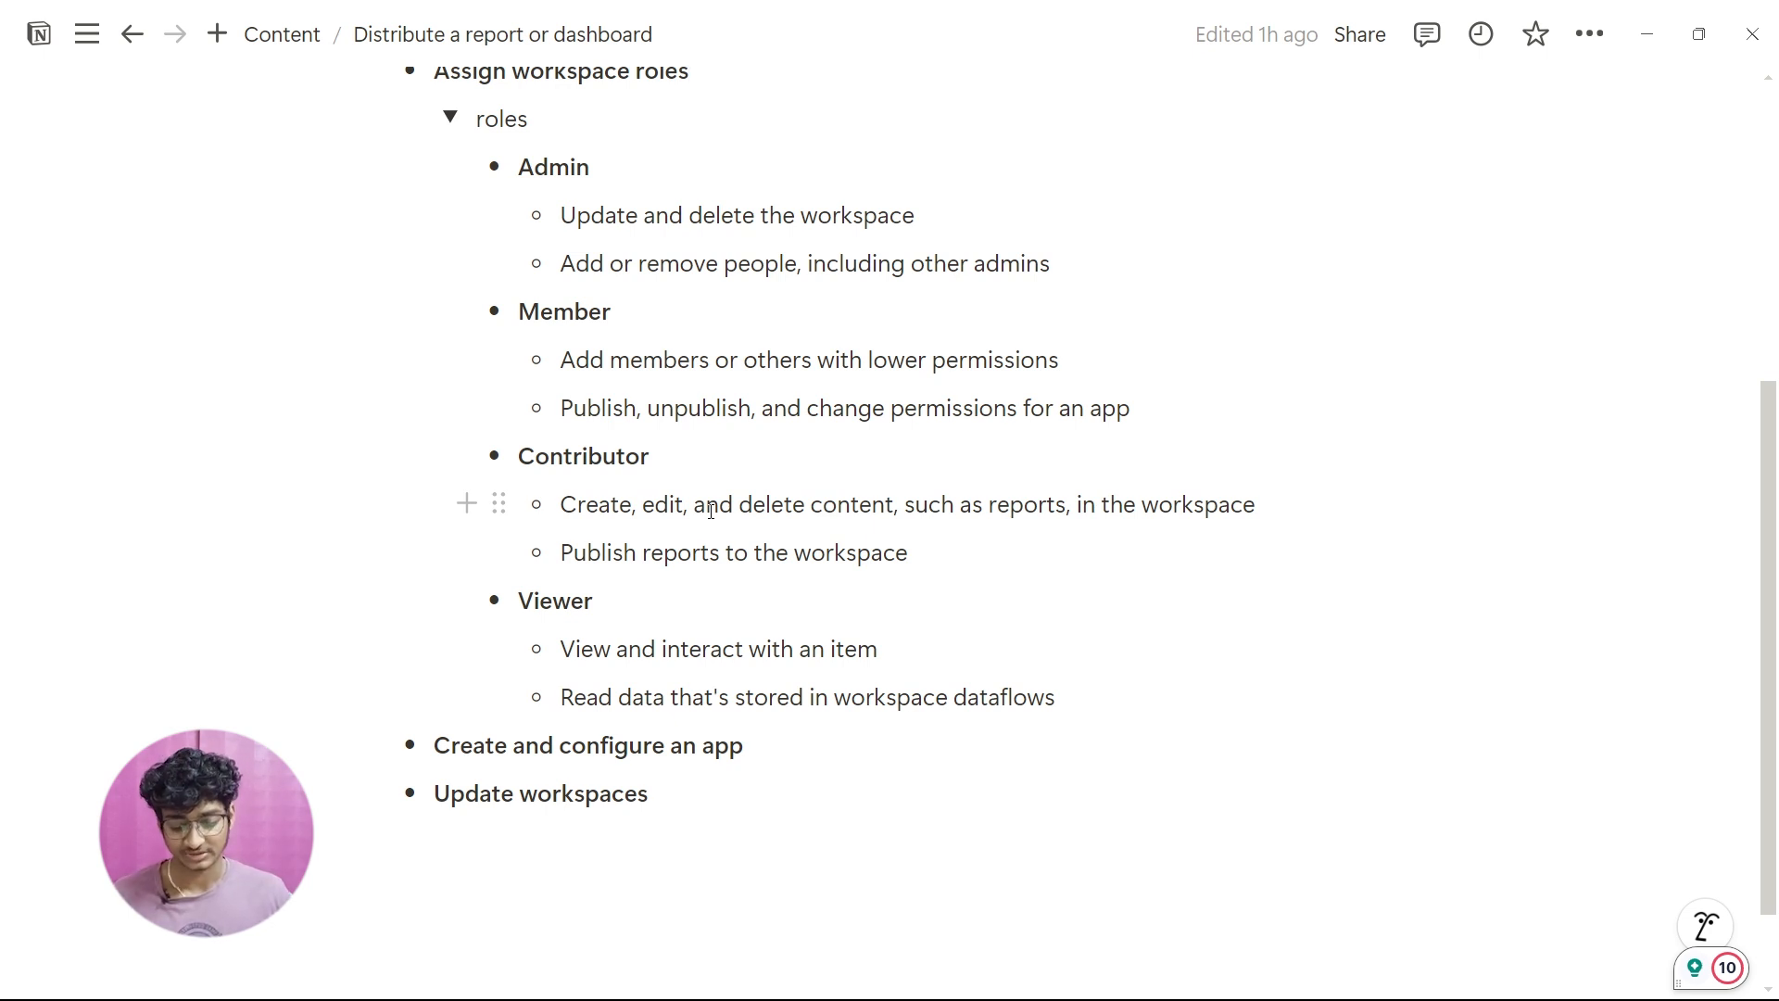
scroll(710, 510, "down", 1)
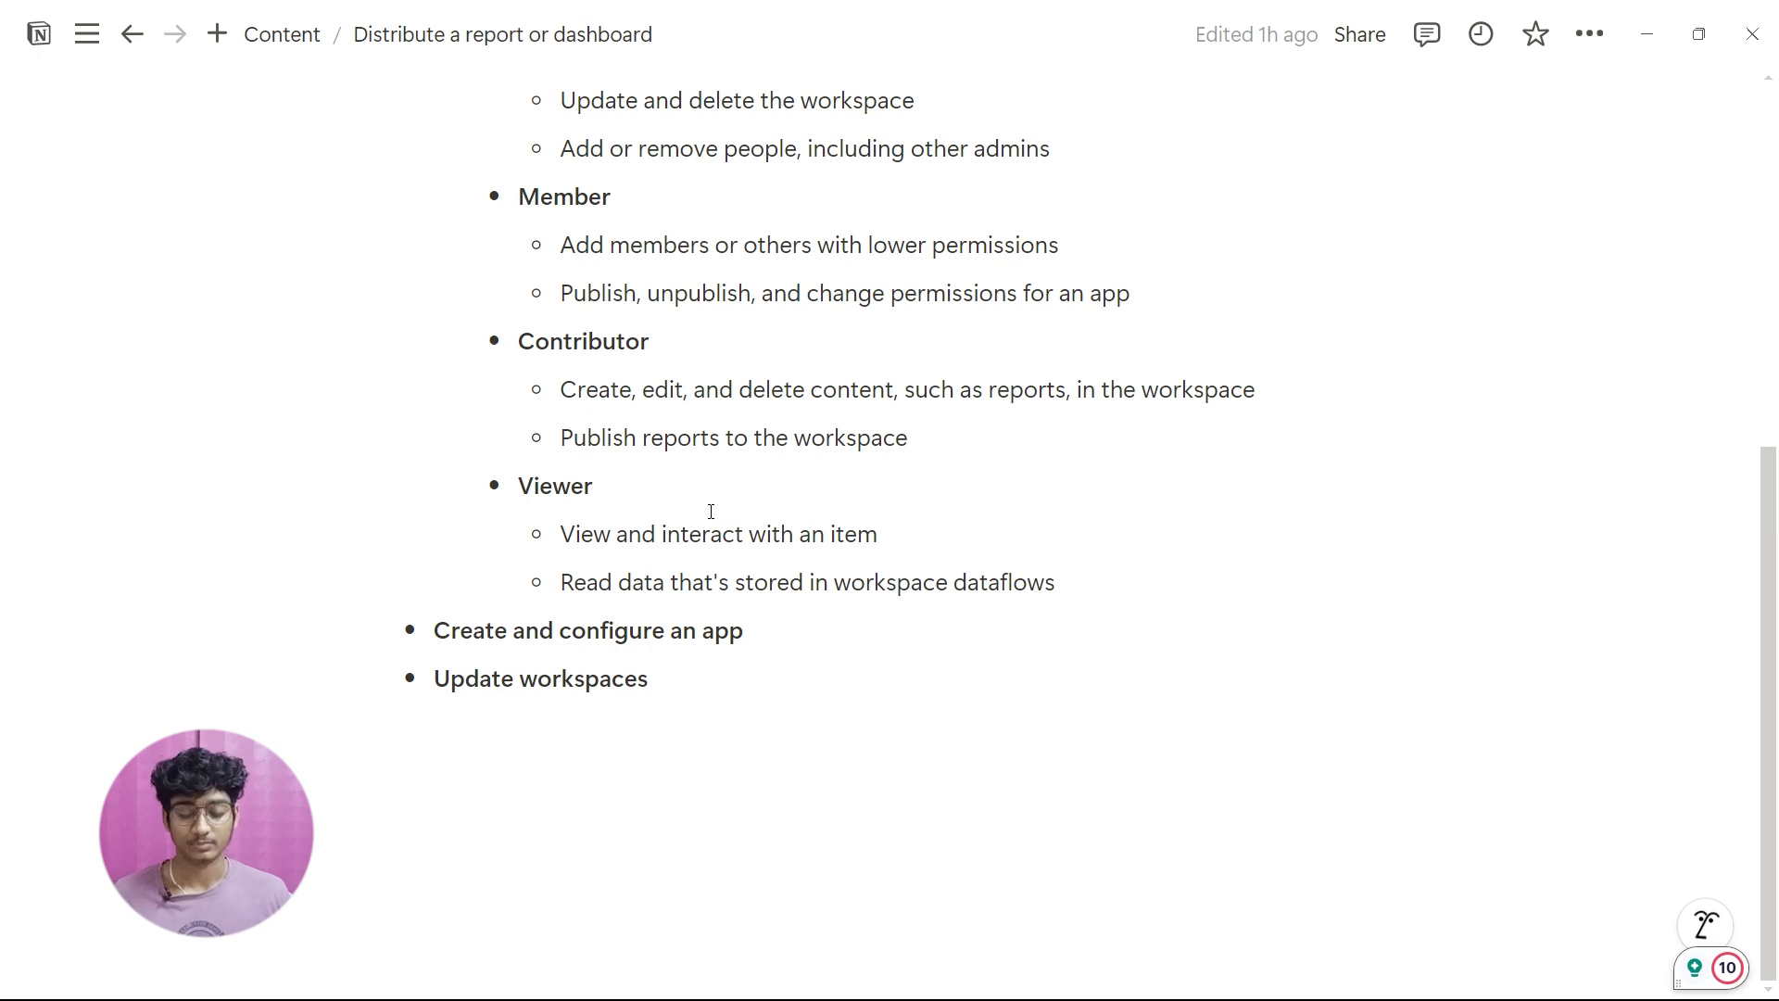
scroll(609, 394, "up", 1)
scroll(609, 394, "up", 1)
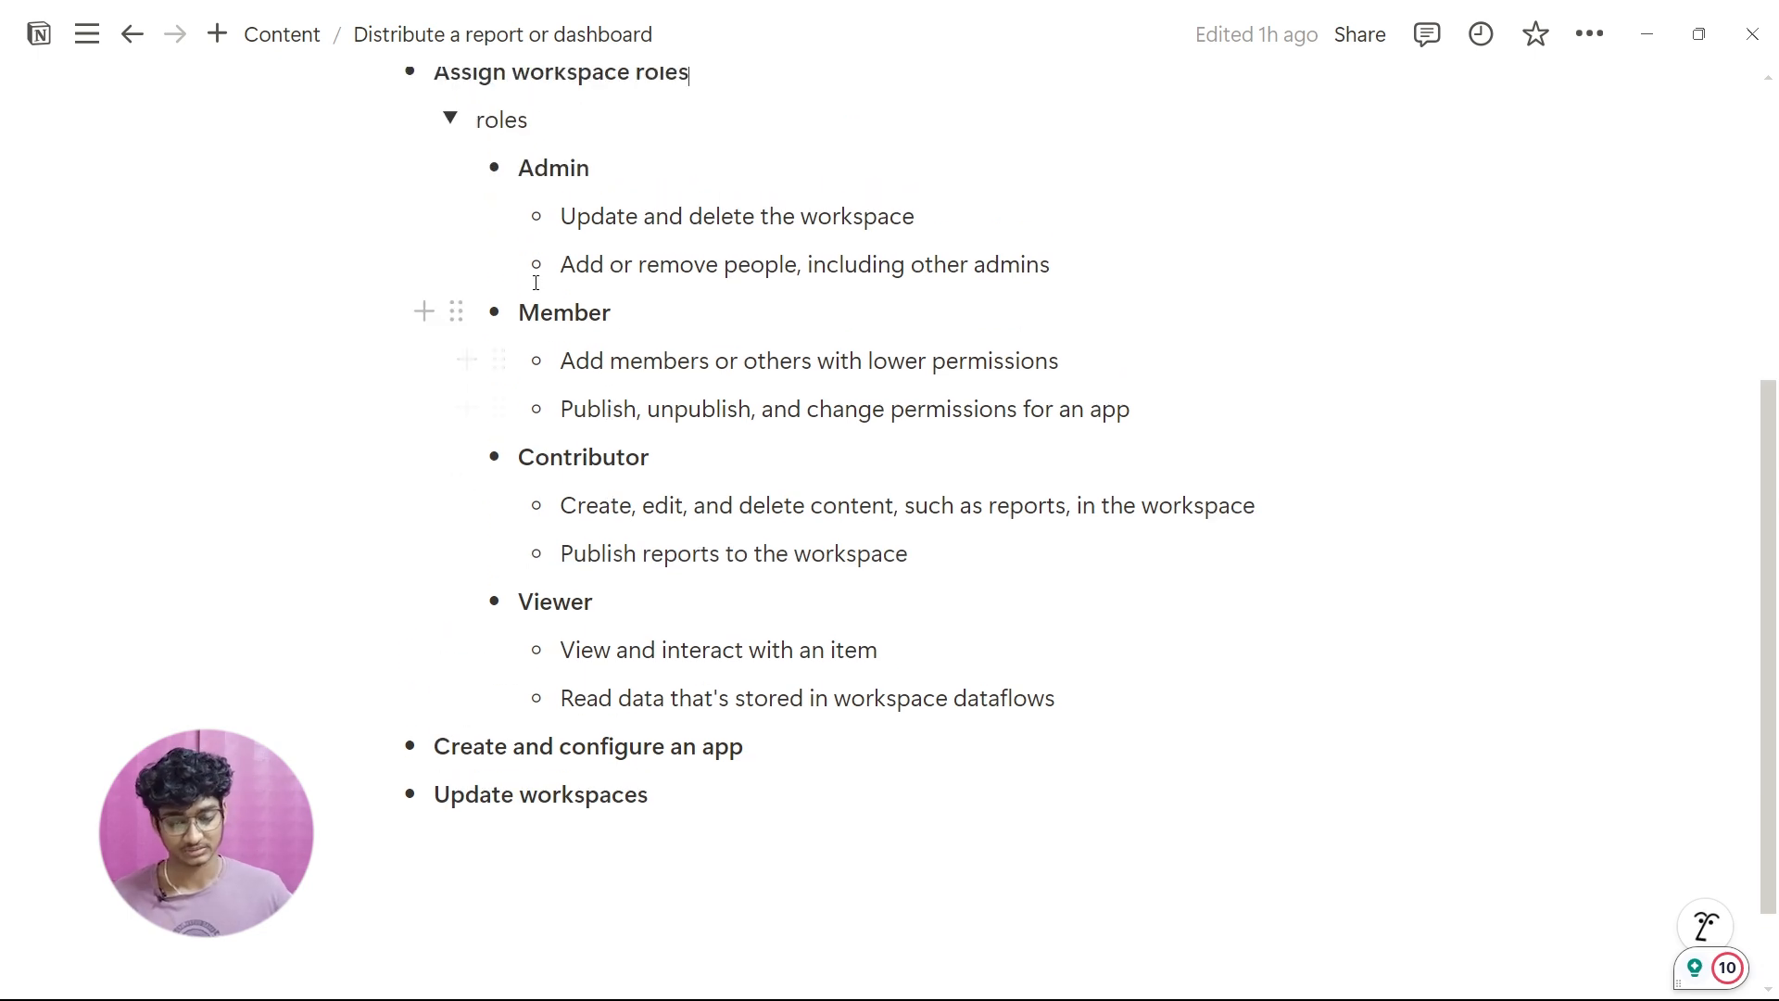
left_click(452, 119)
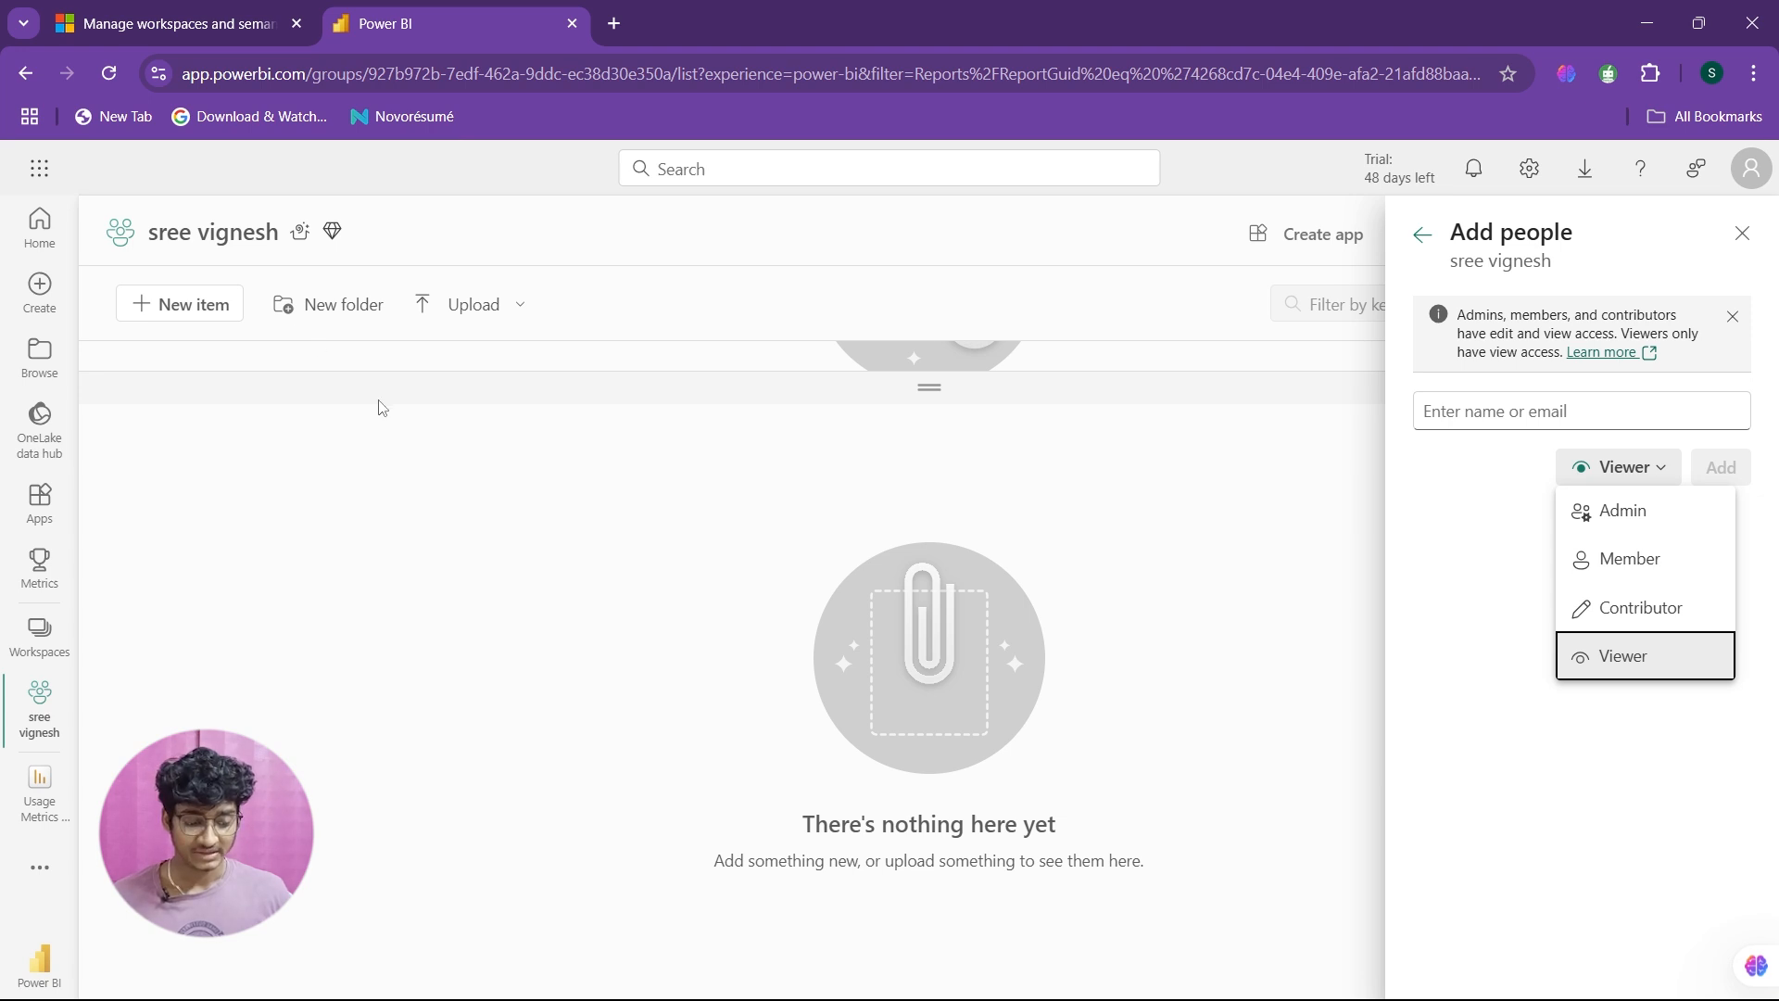
Step: Dismiss the role list and Add people panel, then open the Management workspace from Workspaces
left_click(1722, 228)
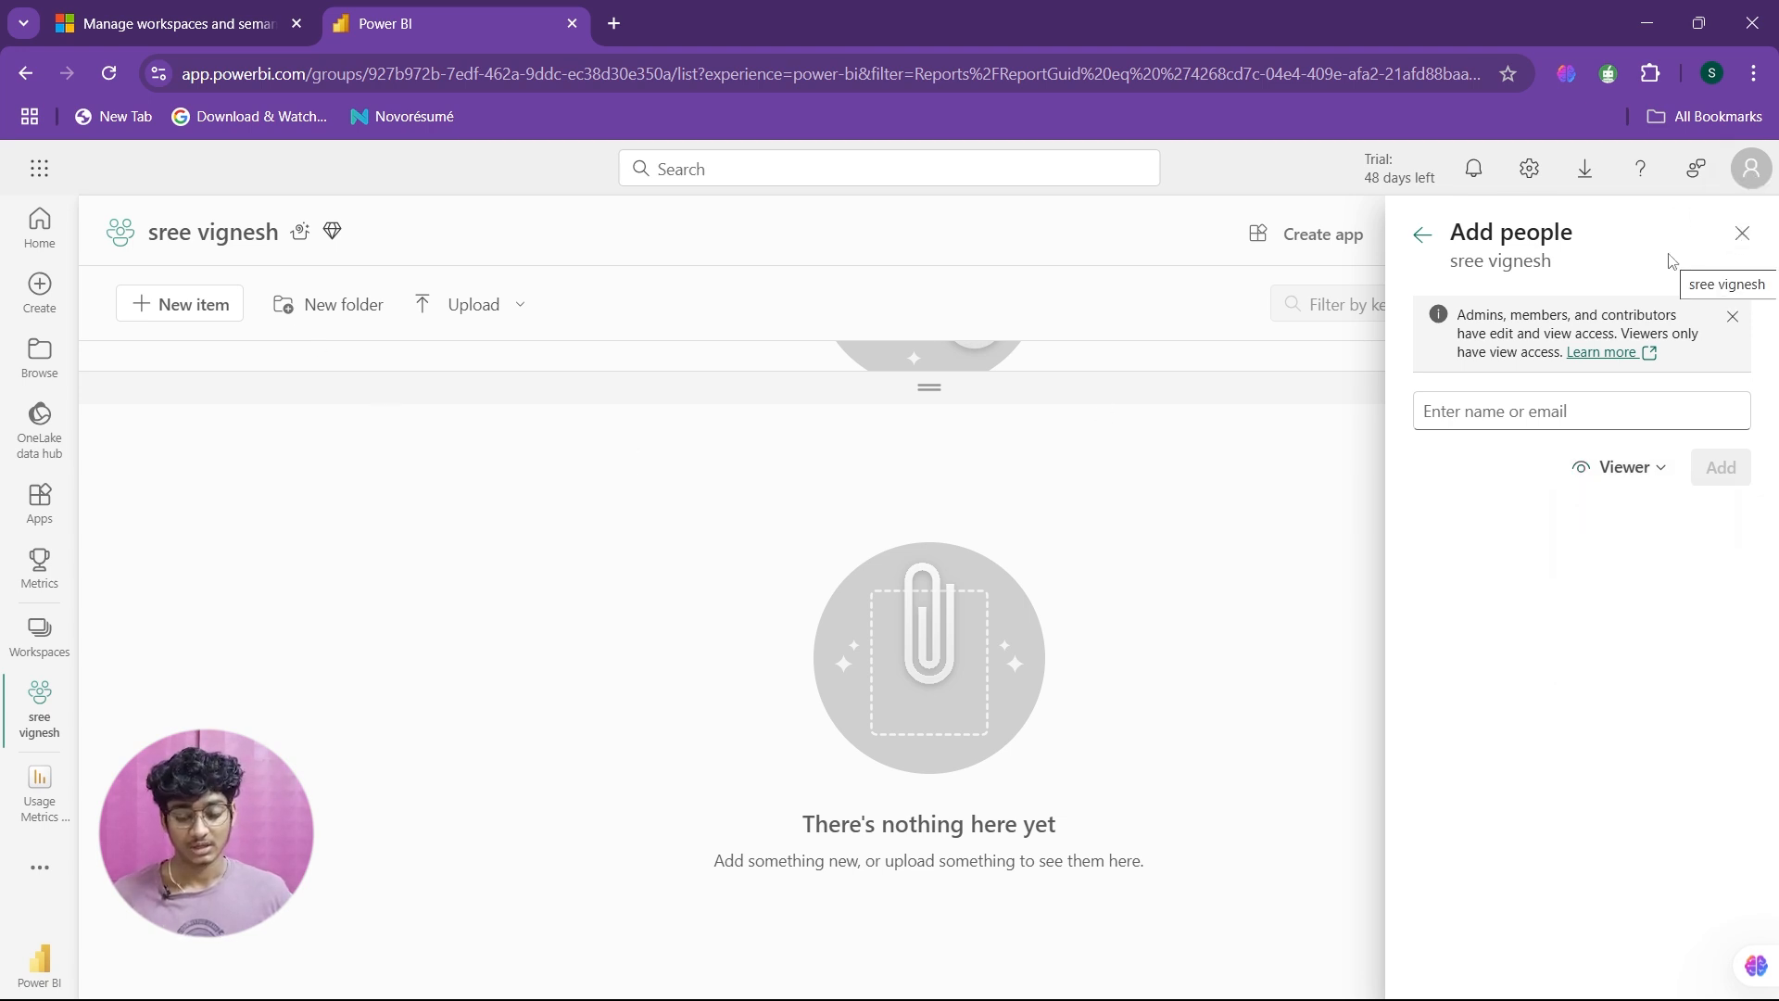
left_click(1742, 233)
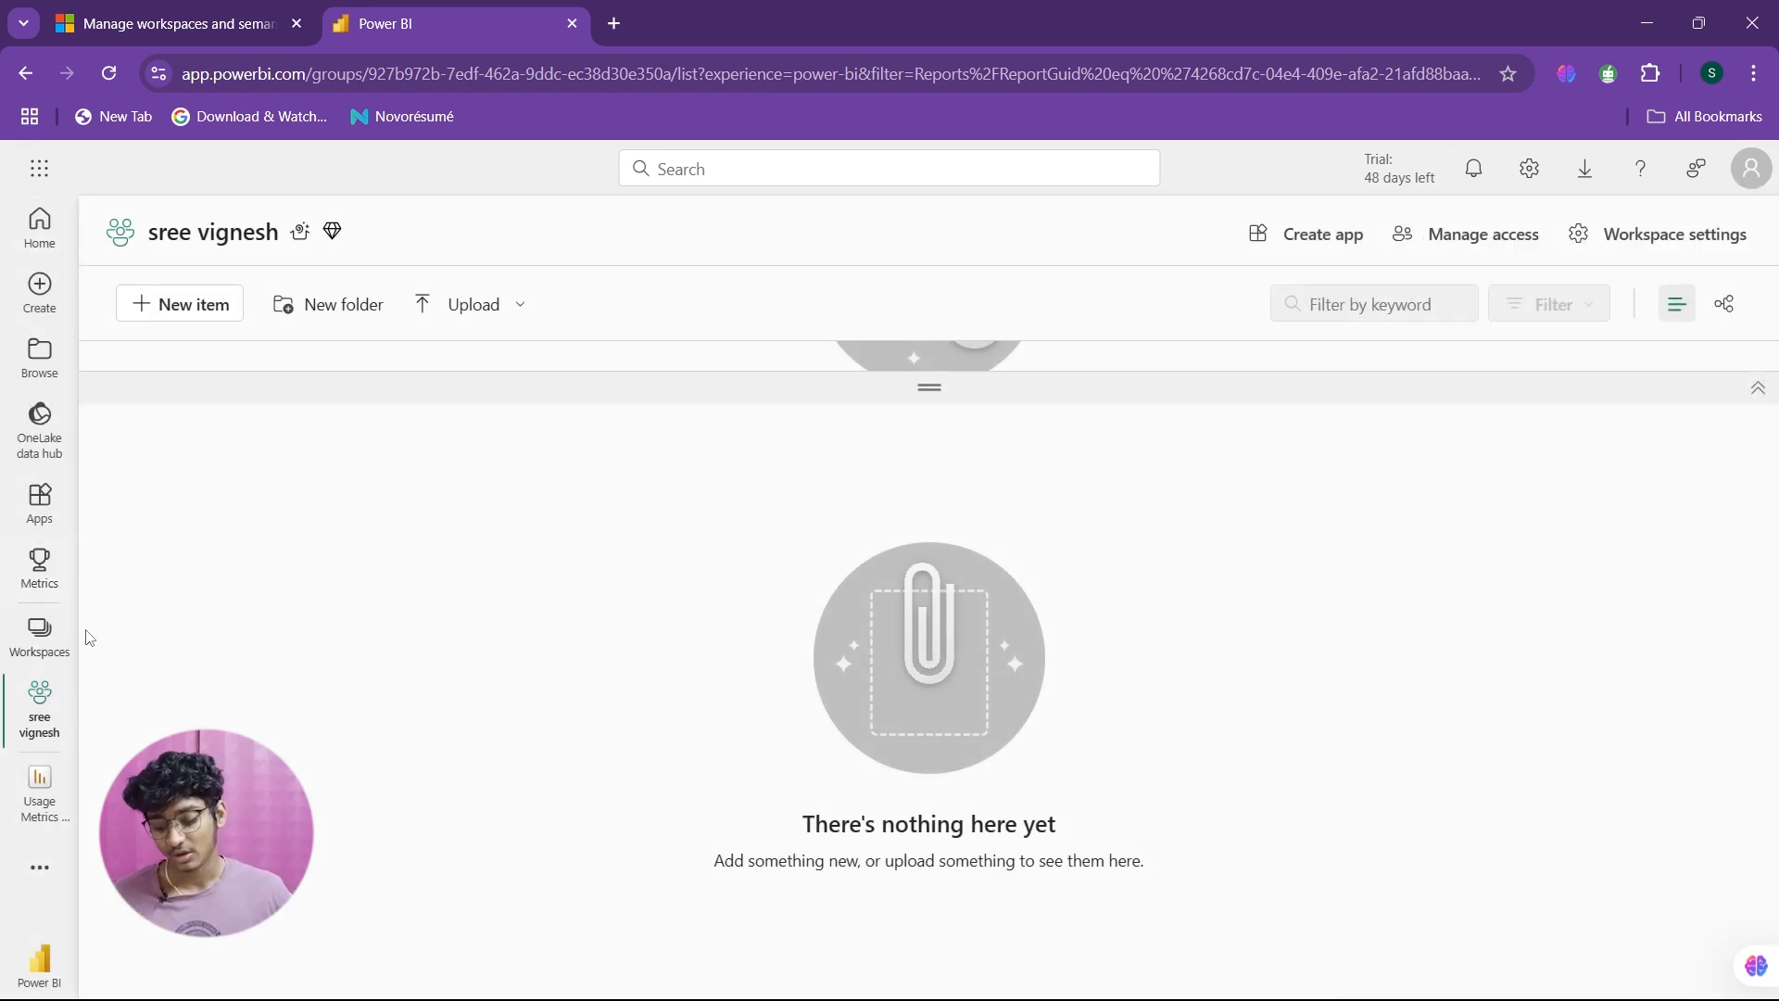
left_click(42, 653)
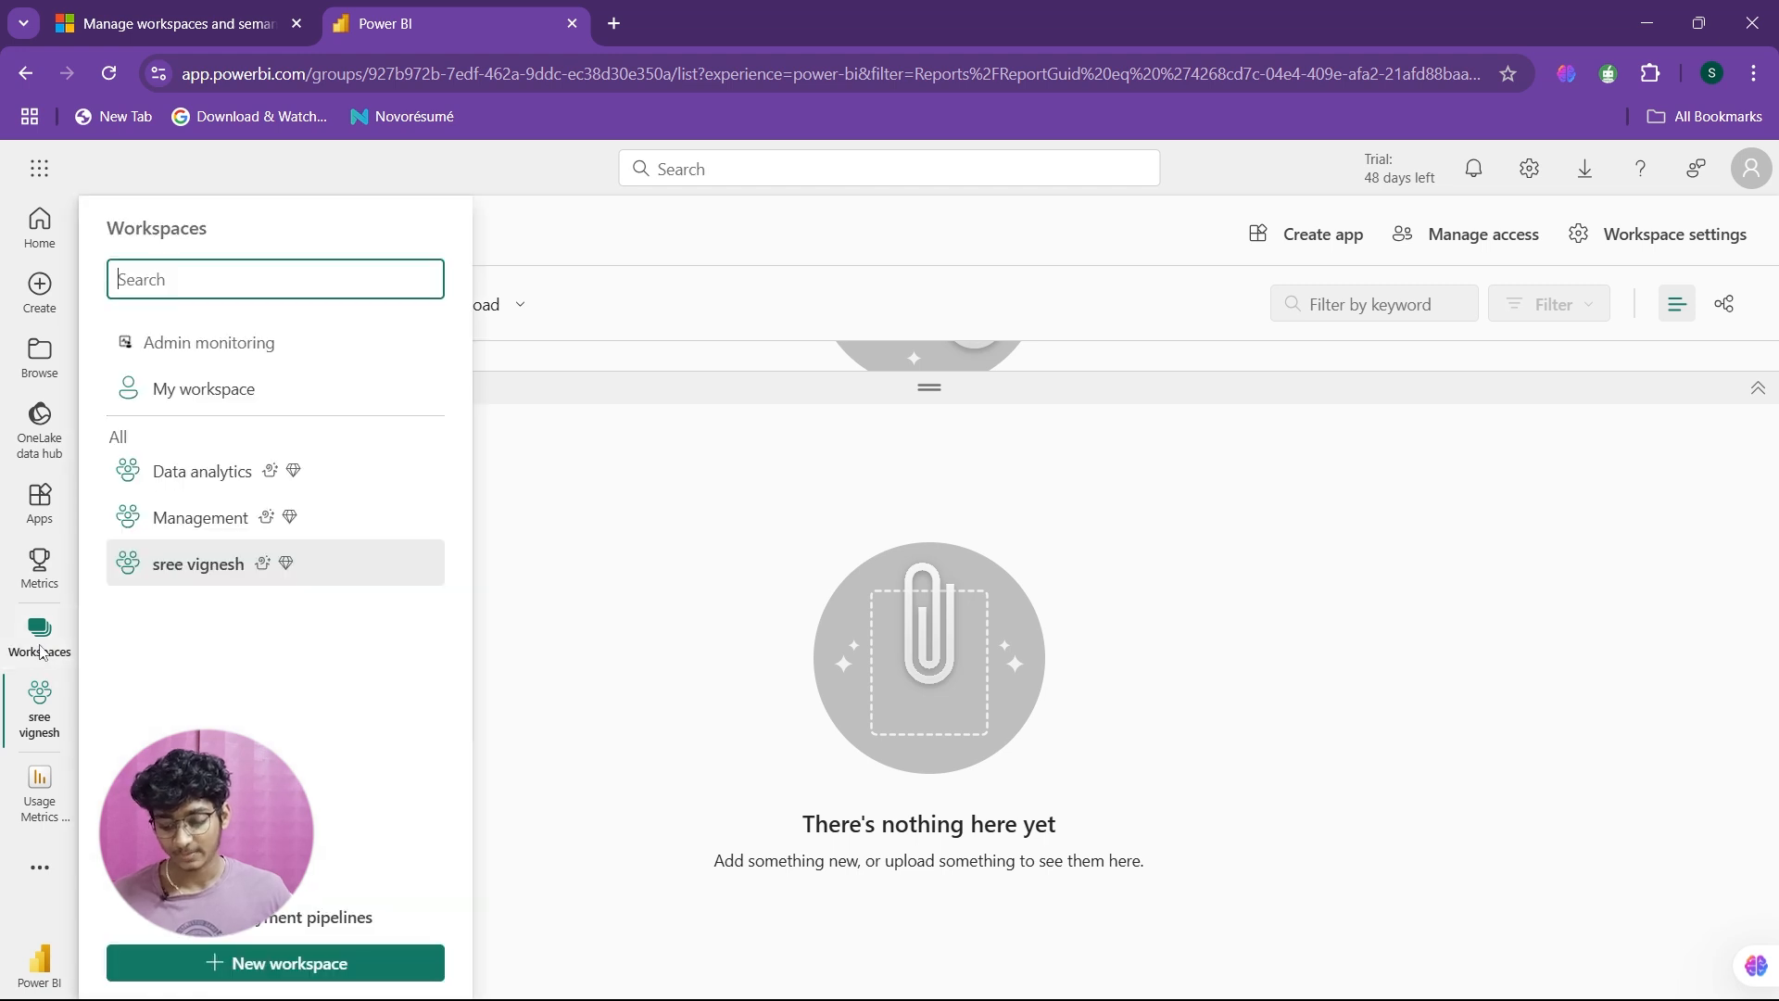
left_click(174, 524)
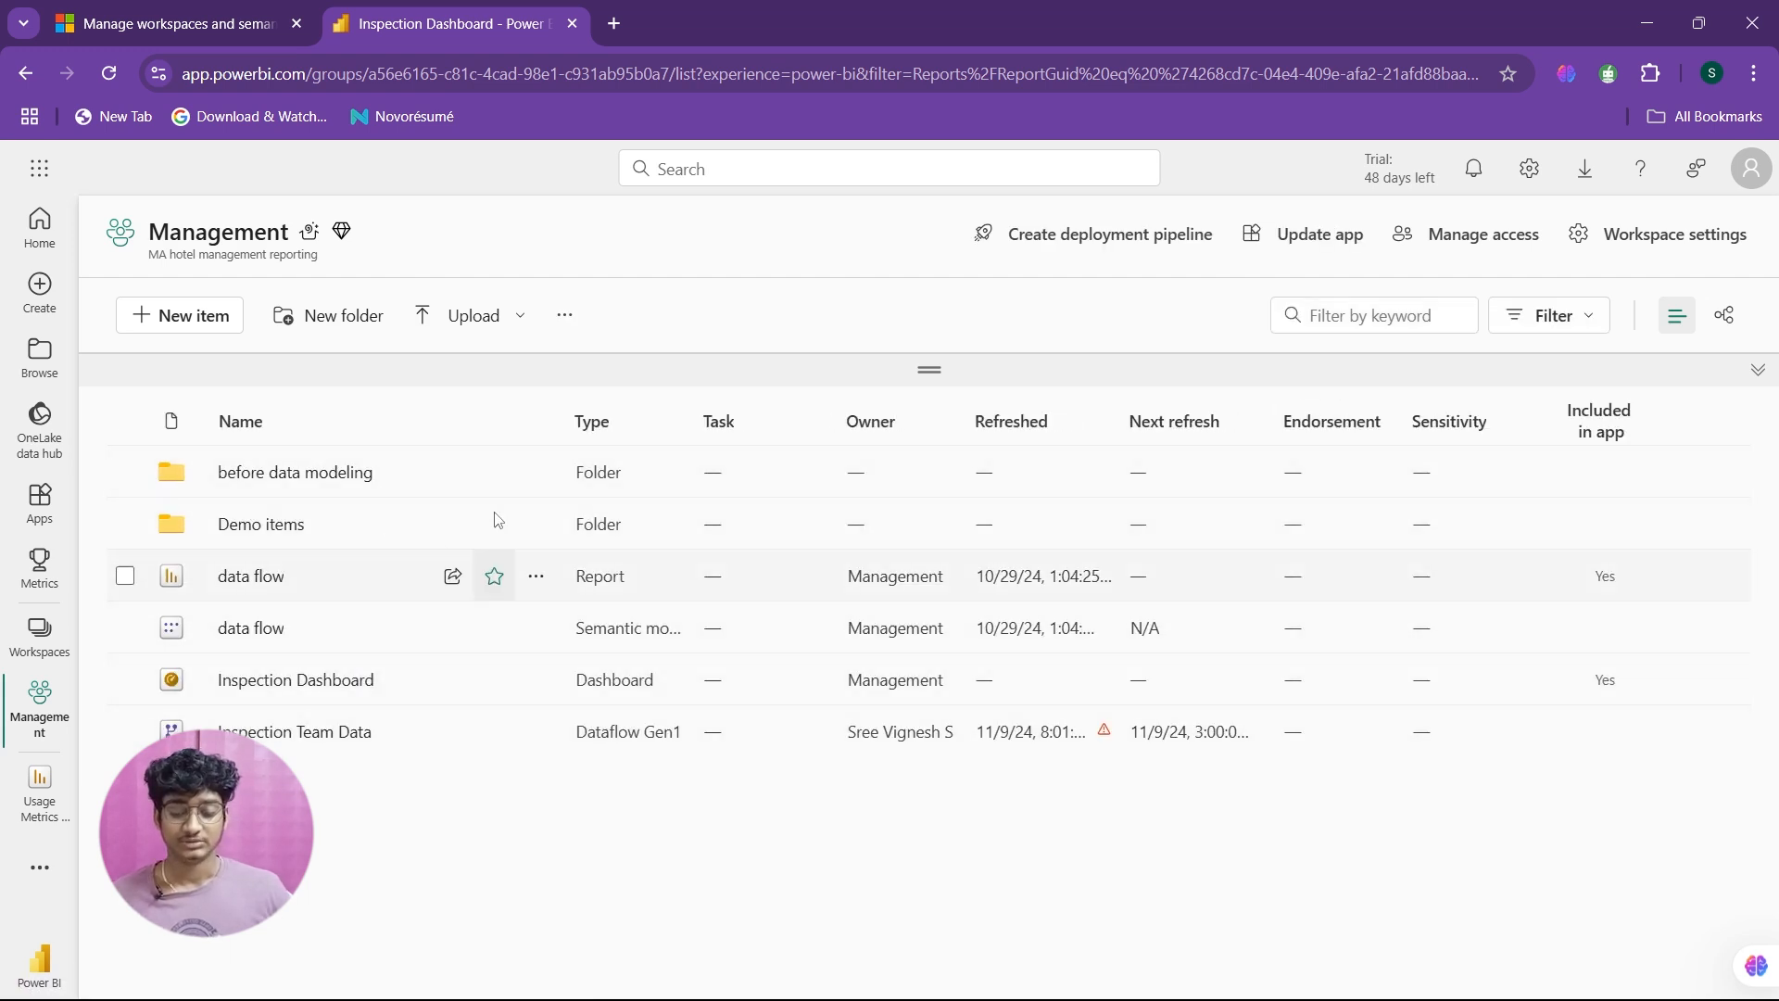
Step: Begin updating 'Management Inspection team - app' and review its Setup details and Advanced settings
left_click(1302, 226)
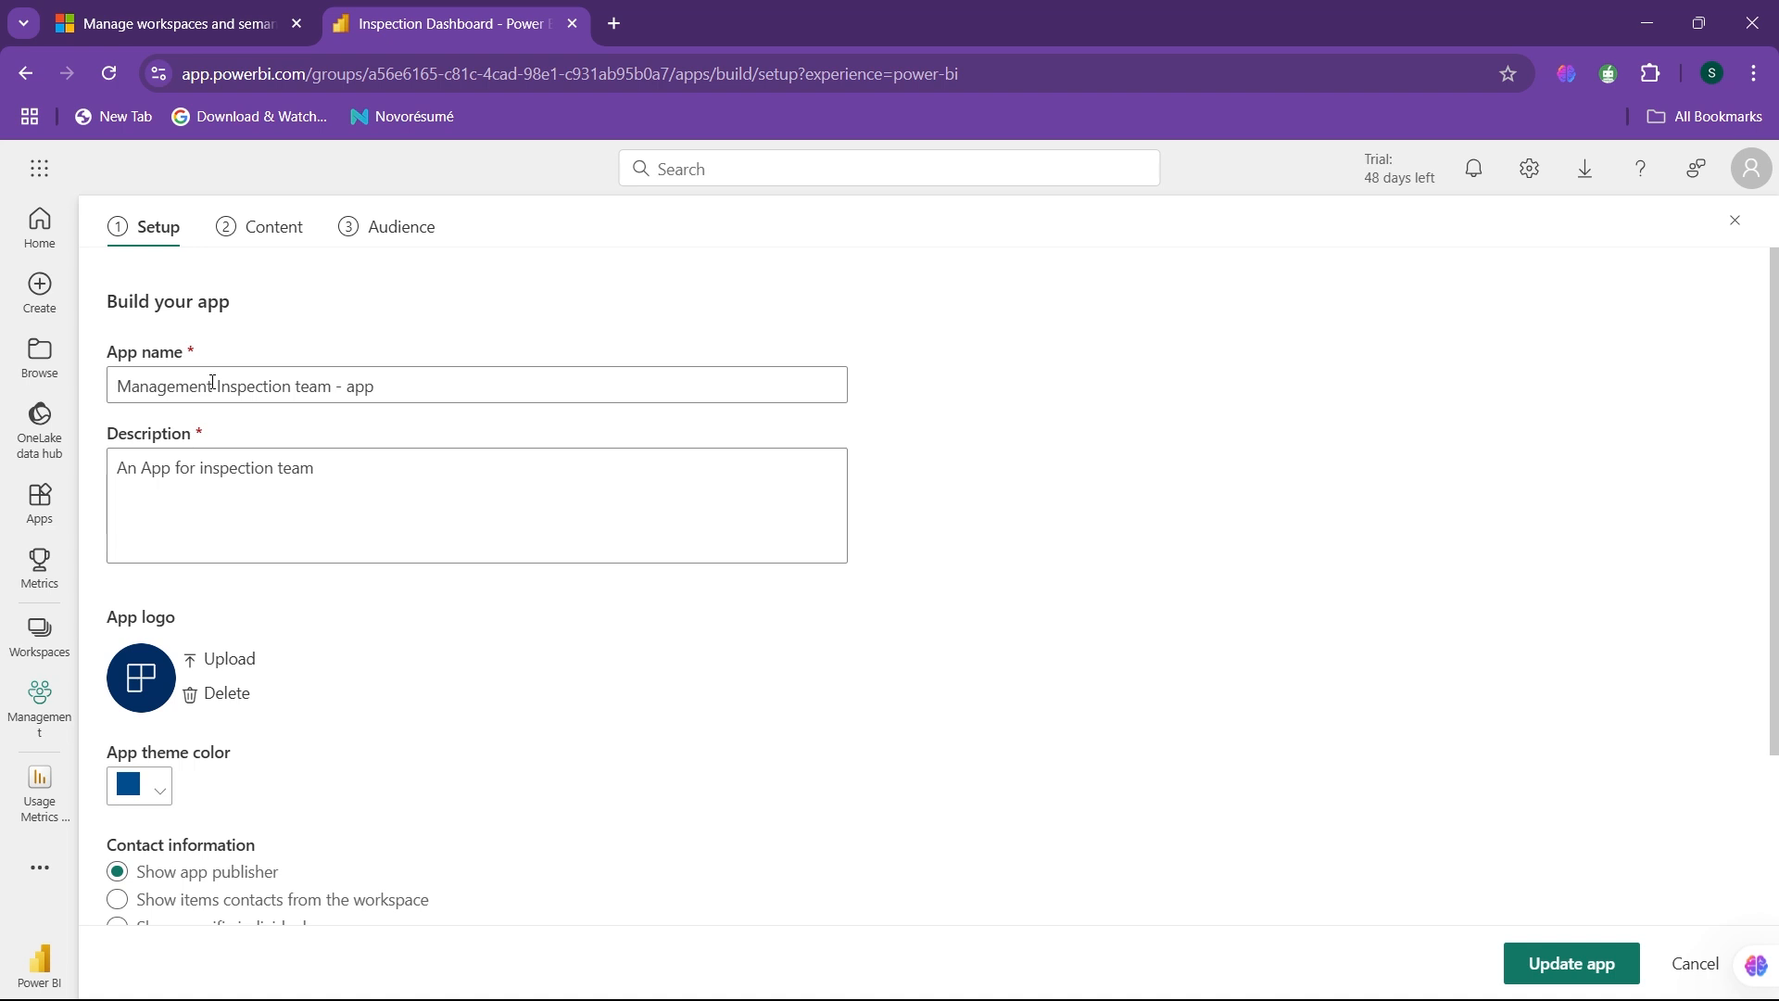
scroll(227, 376, "down", 2)
scroll(229, 389, "up", 2)
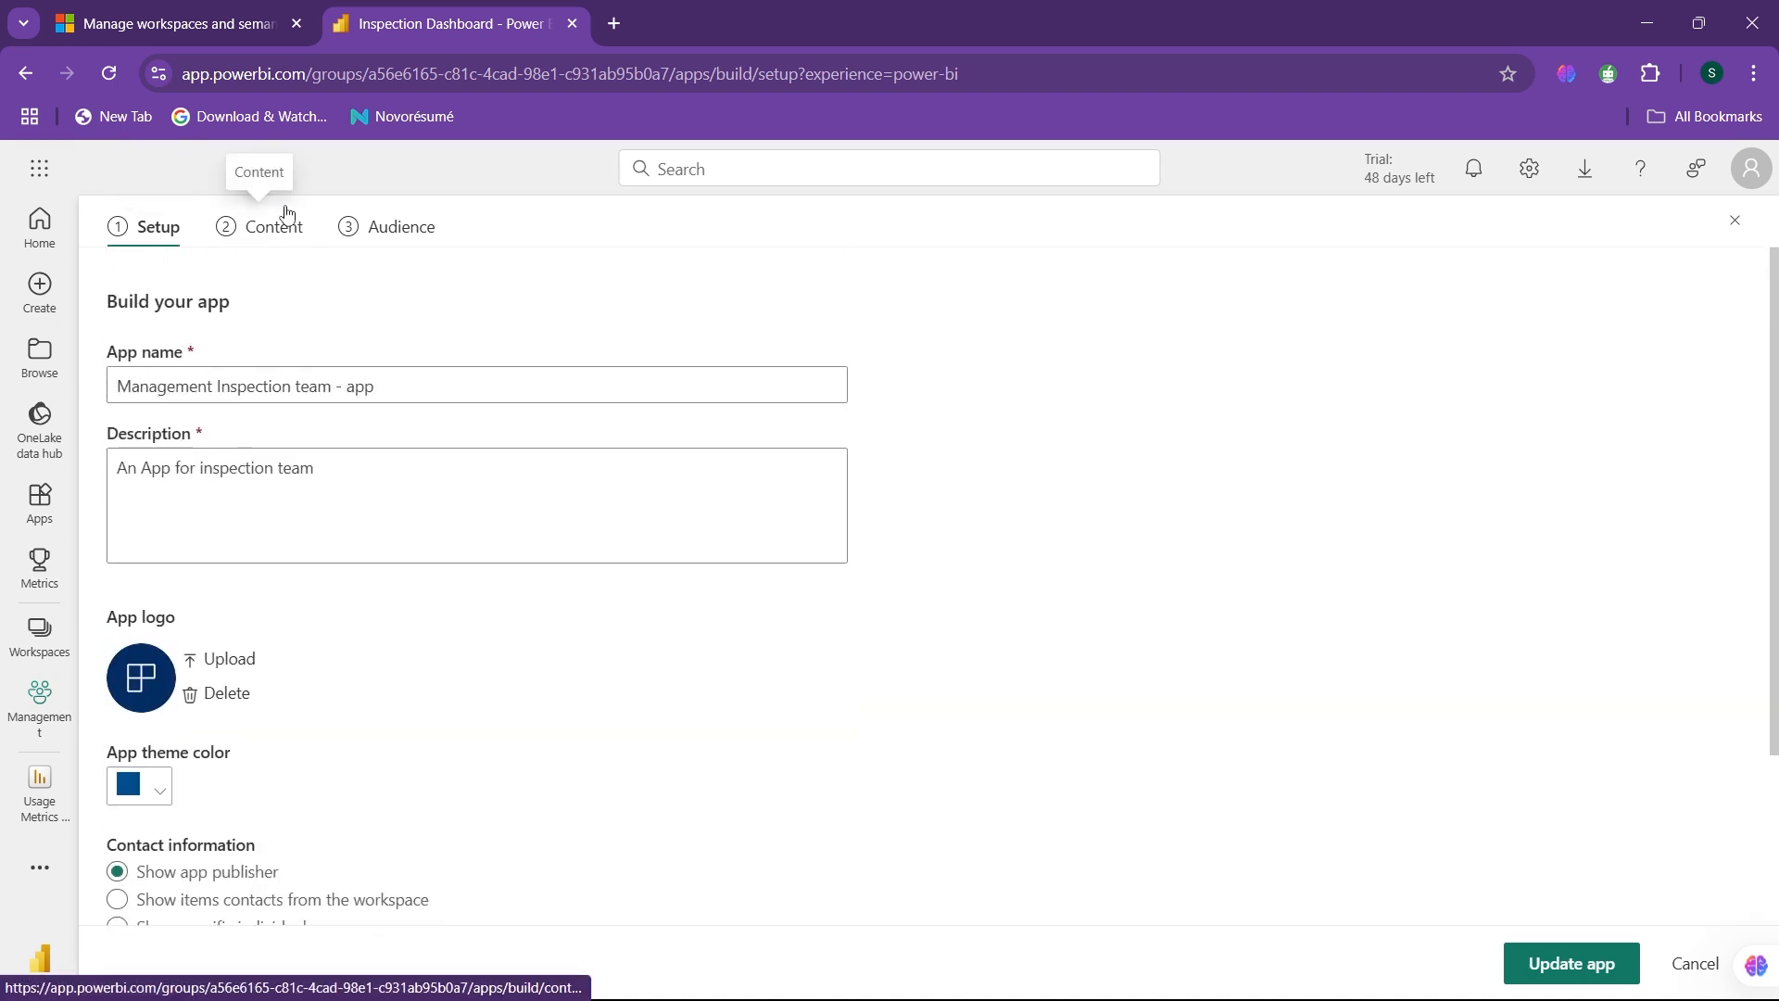
scroll(244, 329, "down", 1)
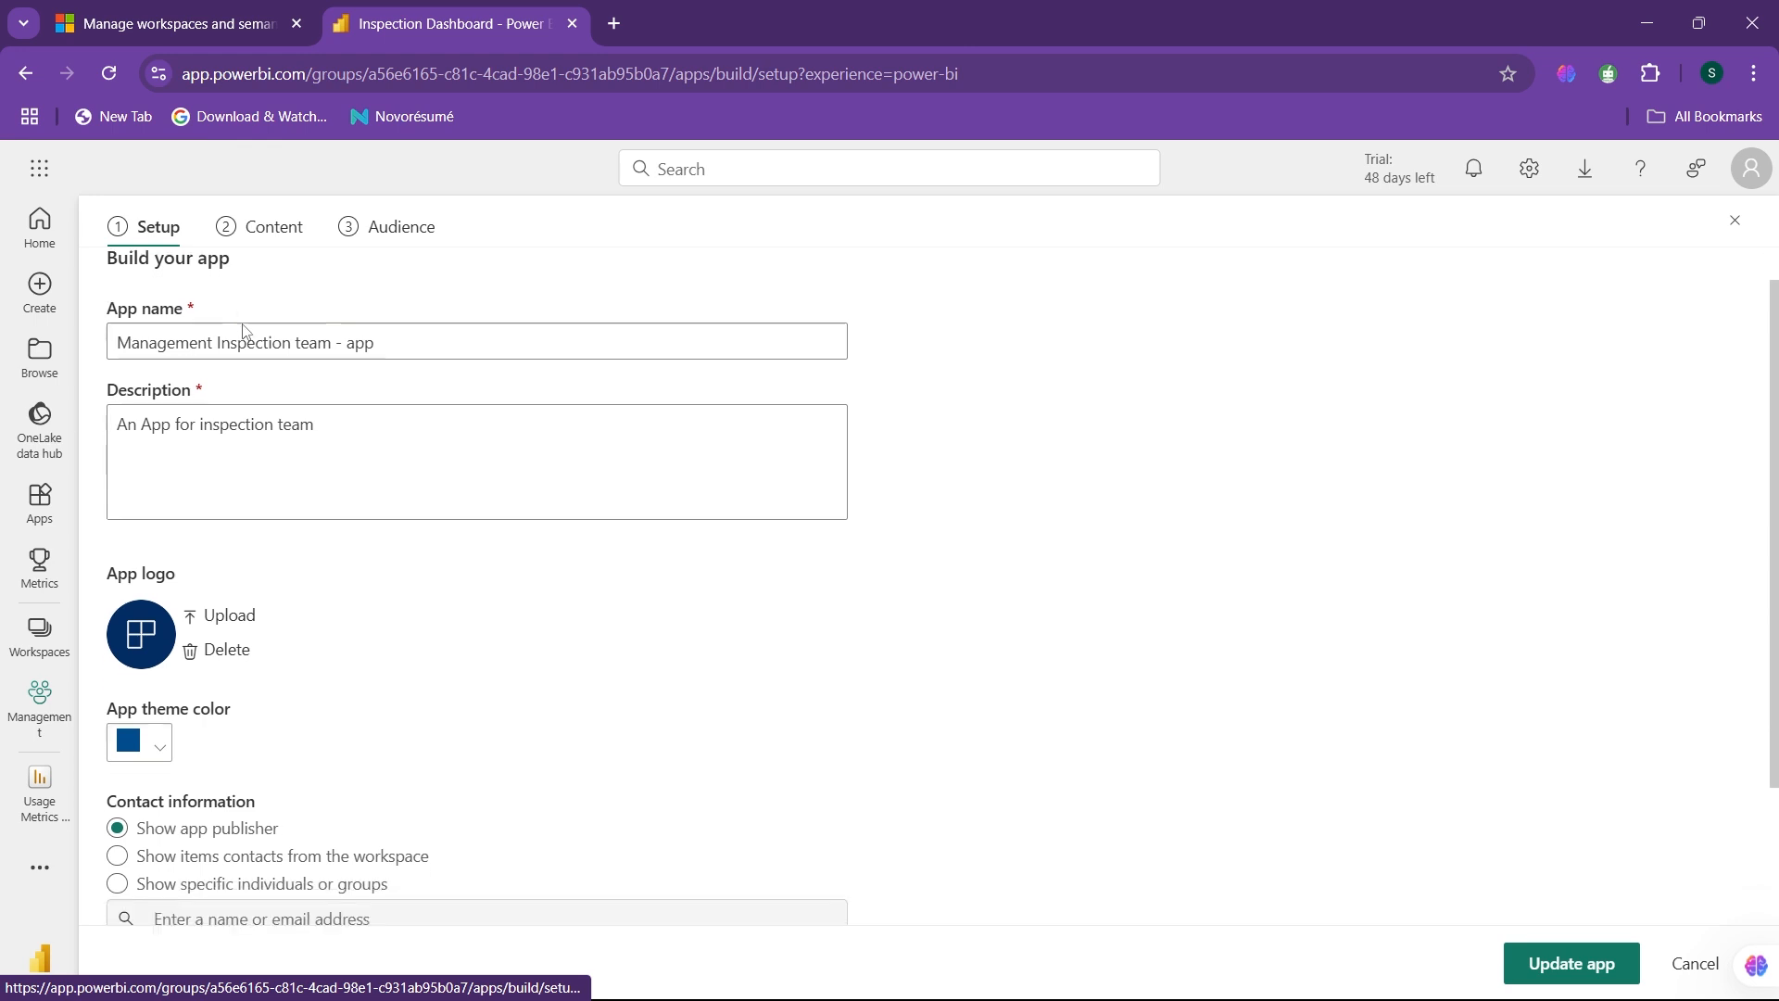
scroll(244, 329, "down", 1)
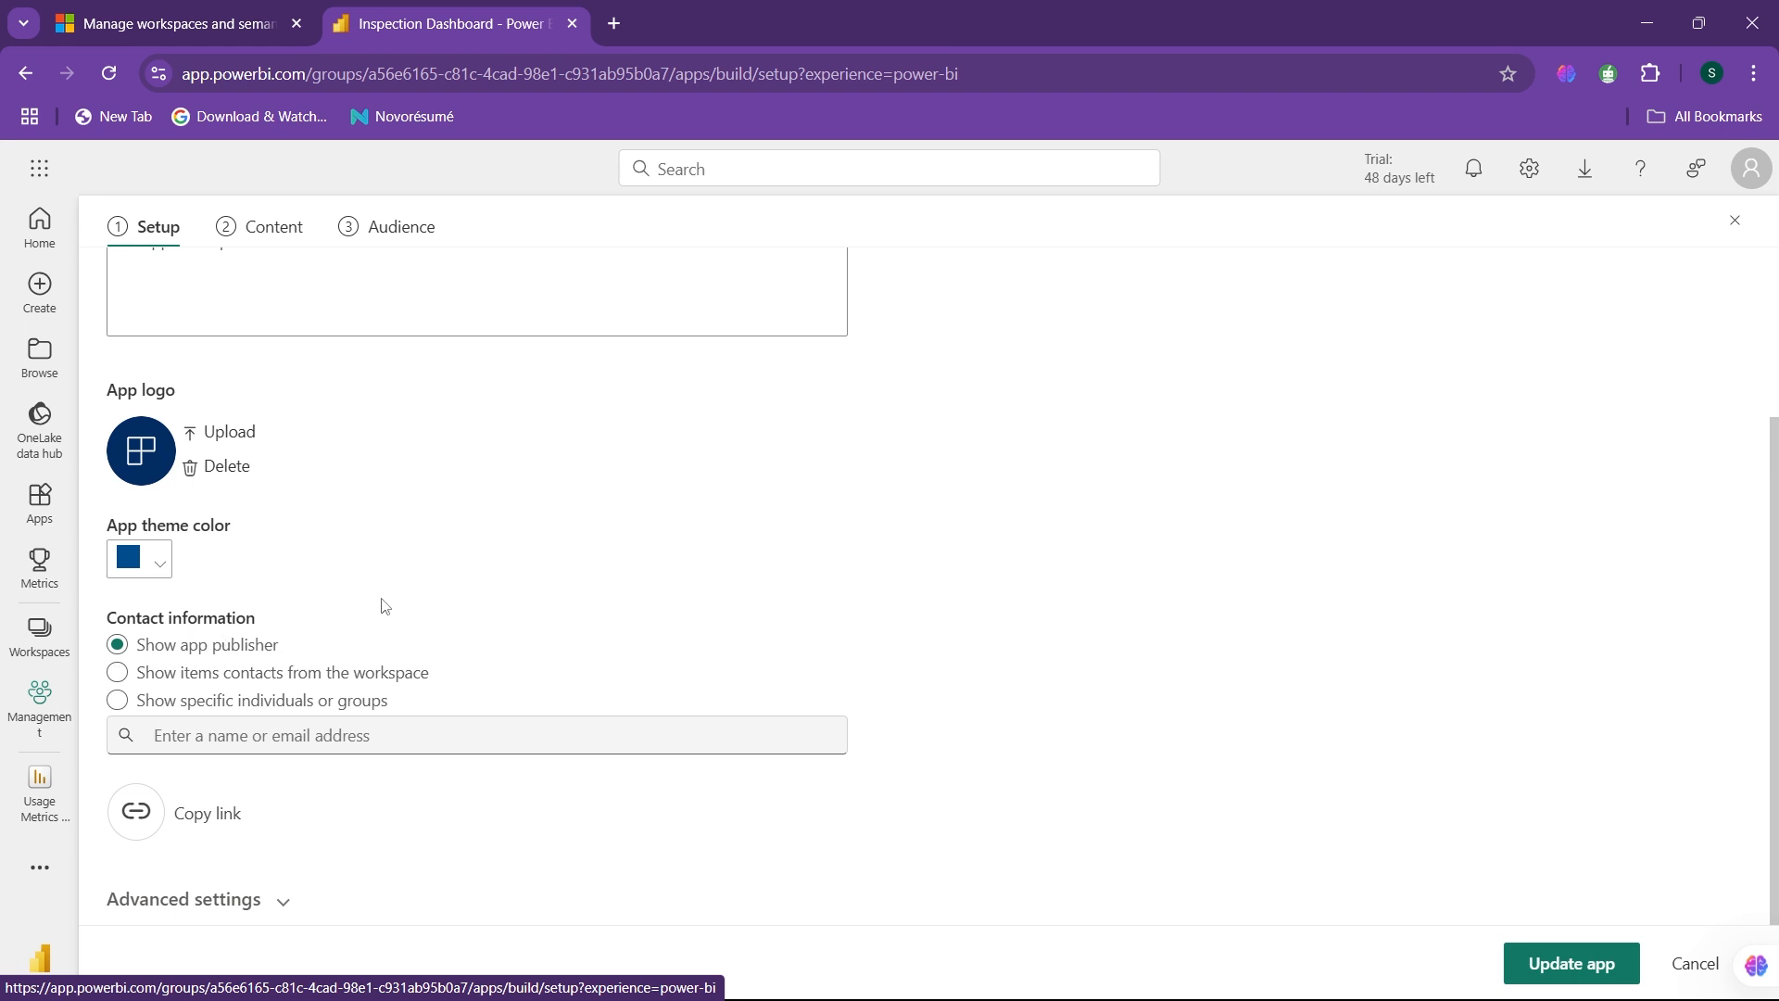
left_click(281, 897)
scroll(588, 580, "down", 5)
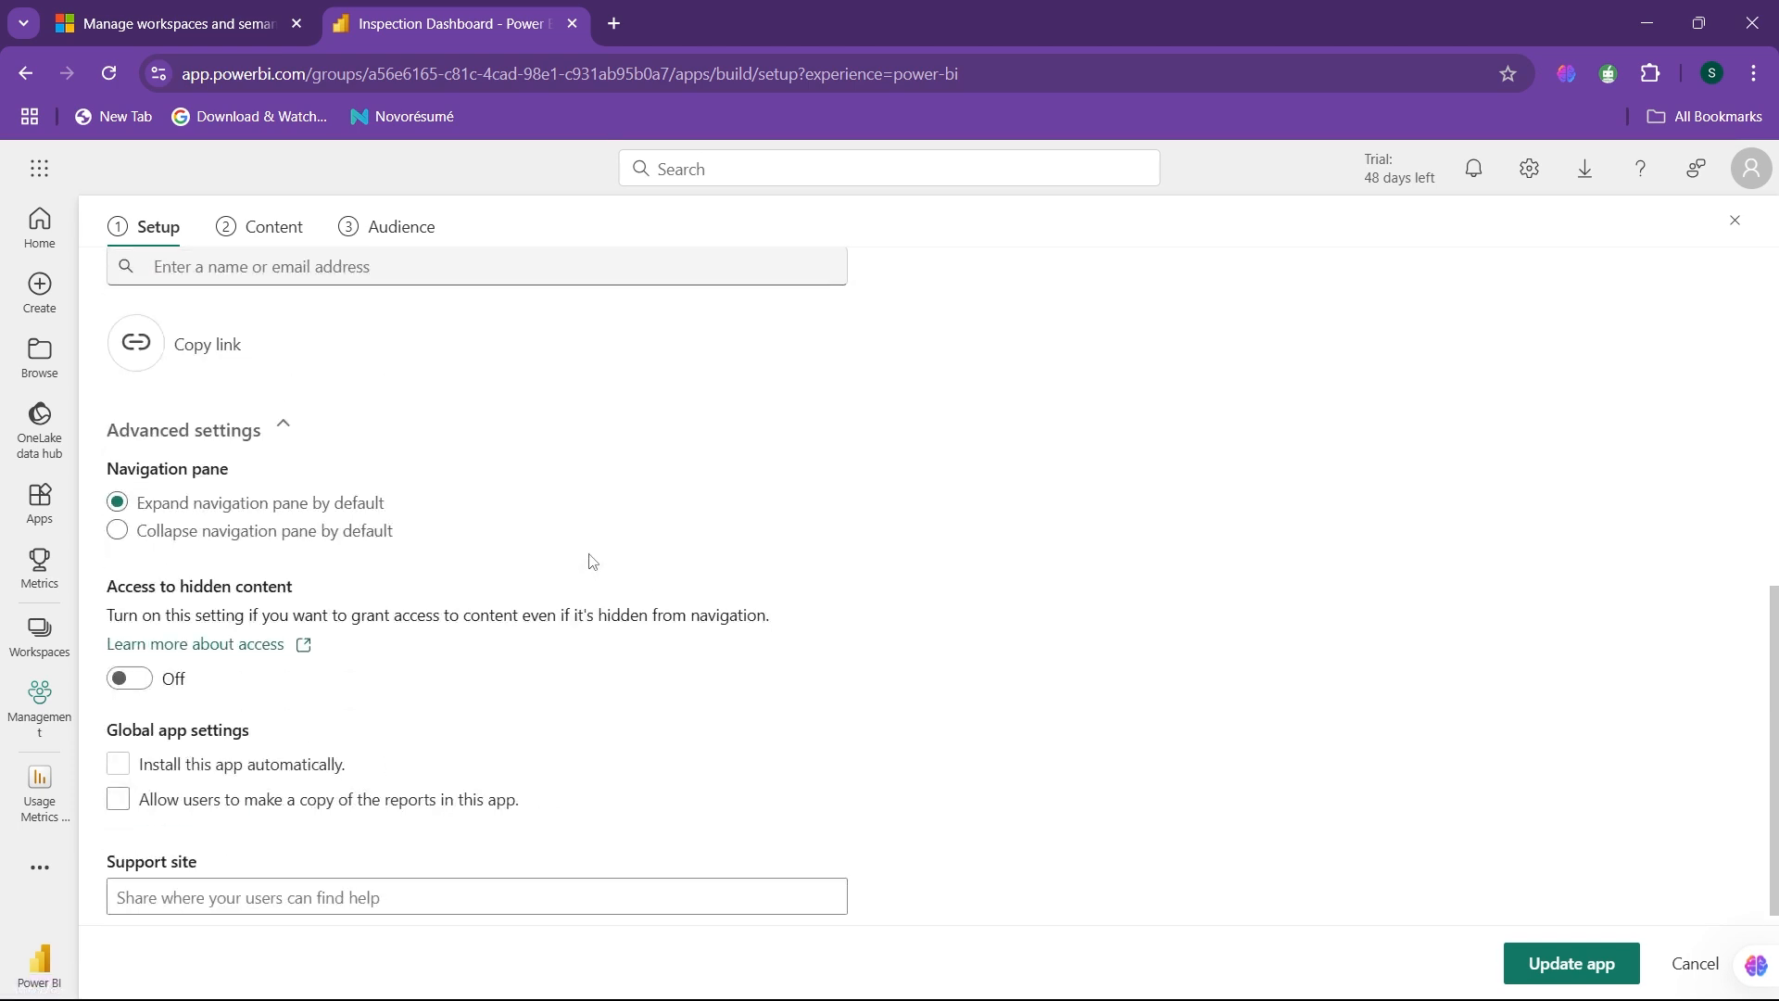
scroll(589, 556, "down", 1)
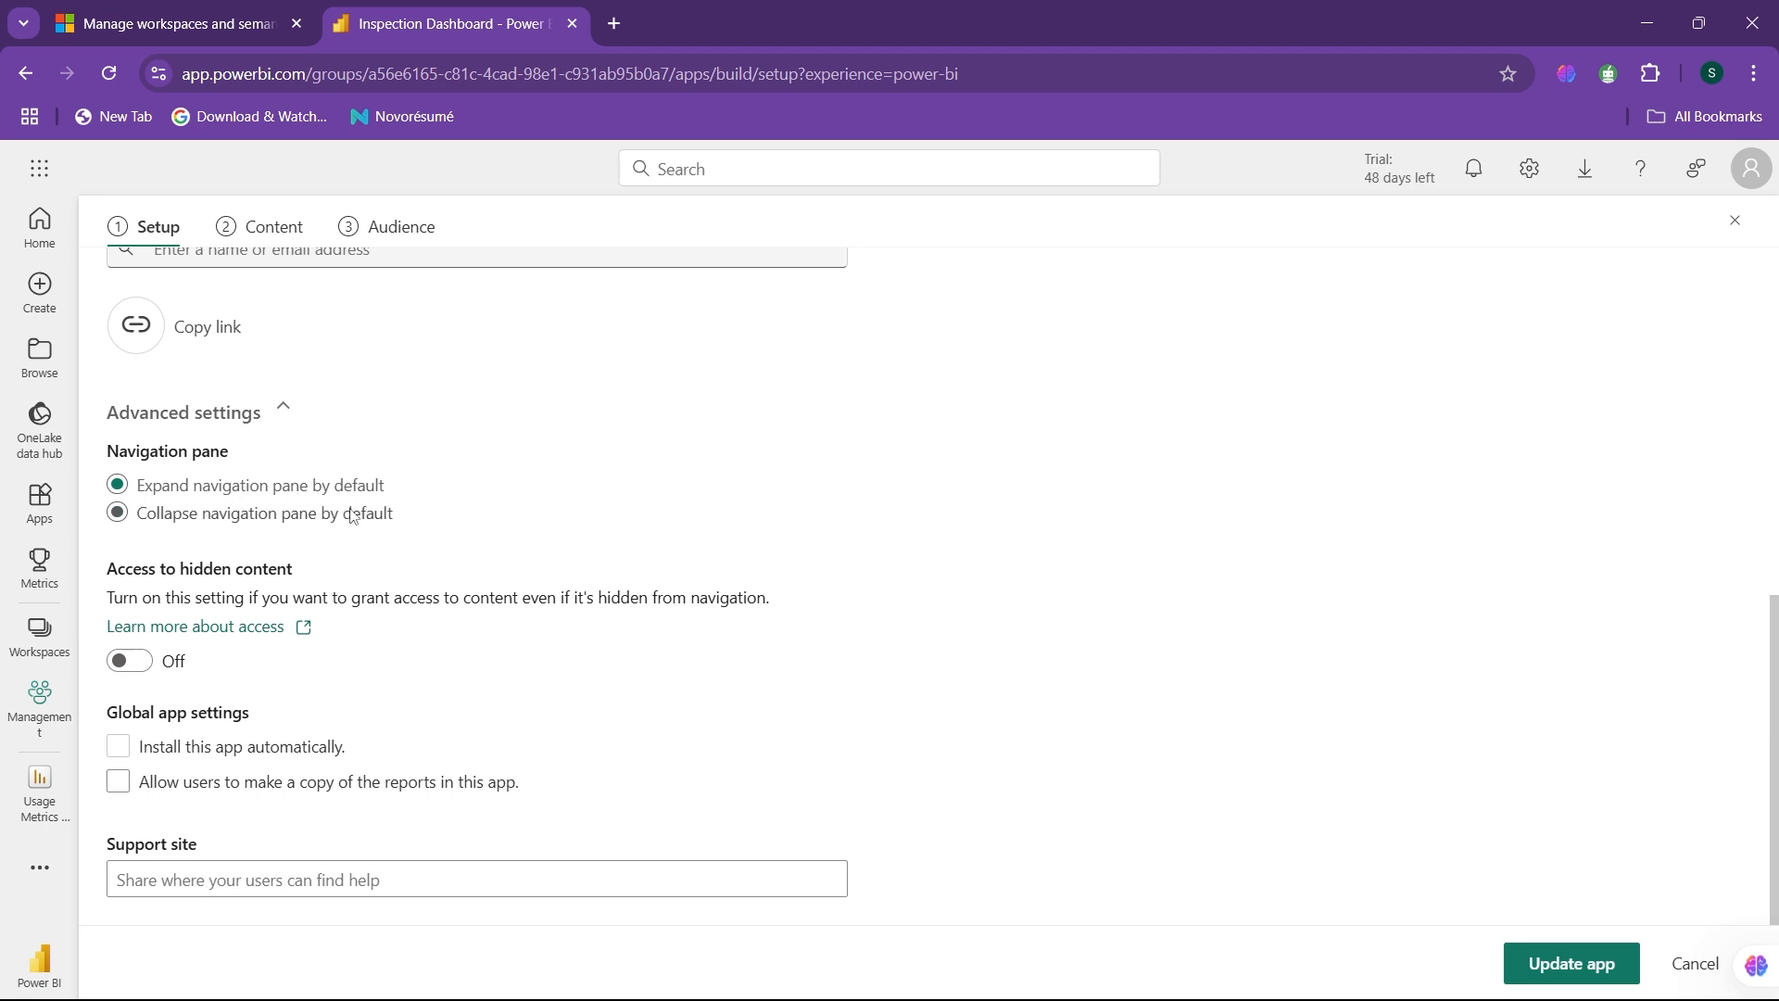
scroll(423, 491, "up", 10)
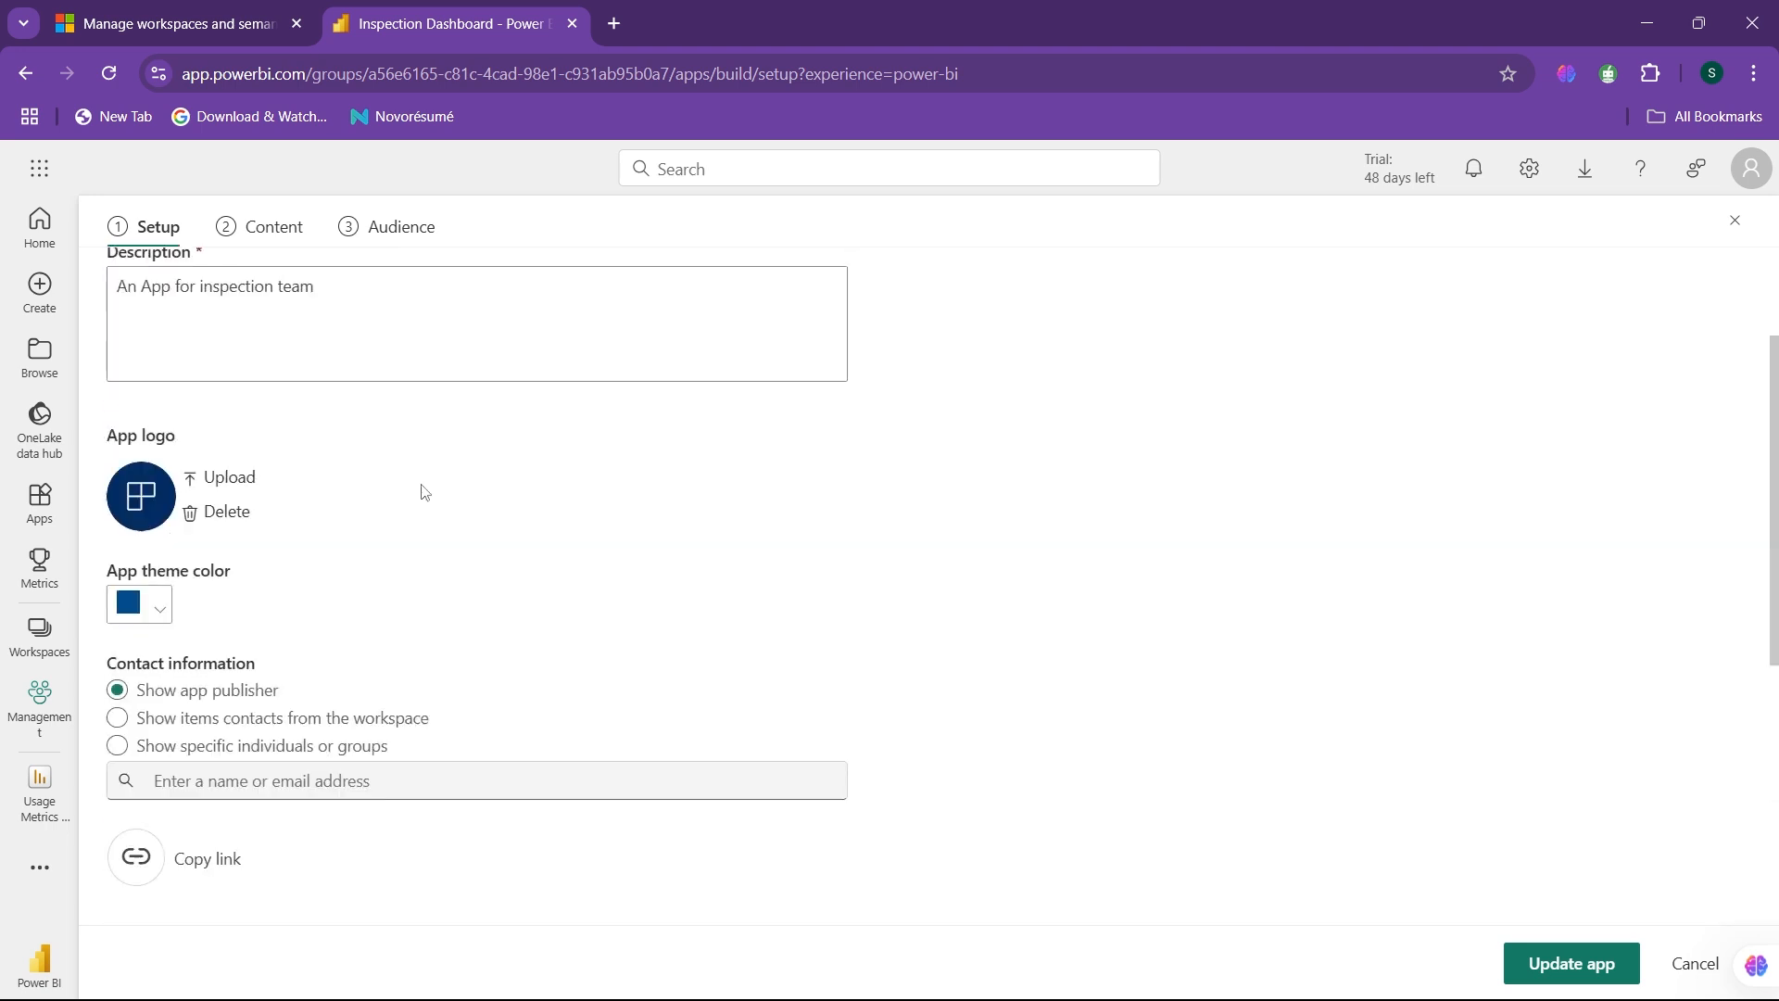
Step: On the app's Content step, preview Inspection Dashboard and data flow, then confirm the added workspace content
left_click(250, 237)
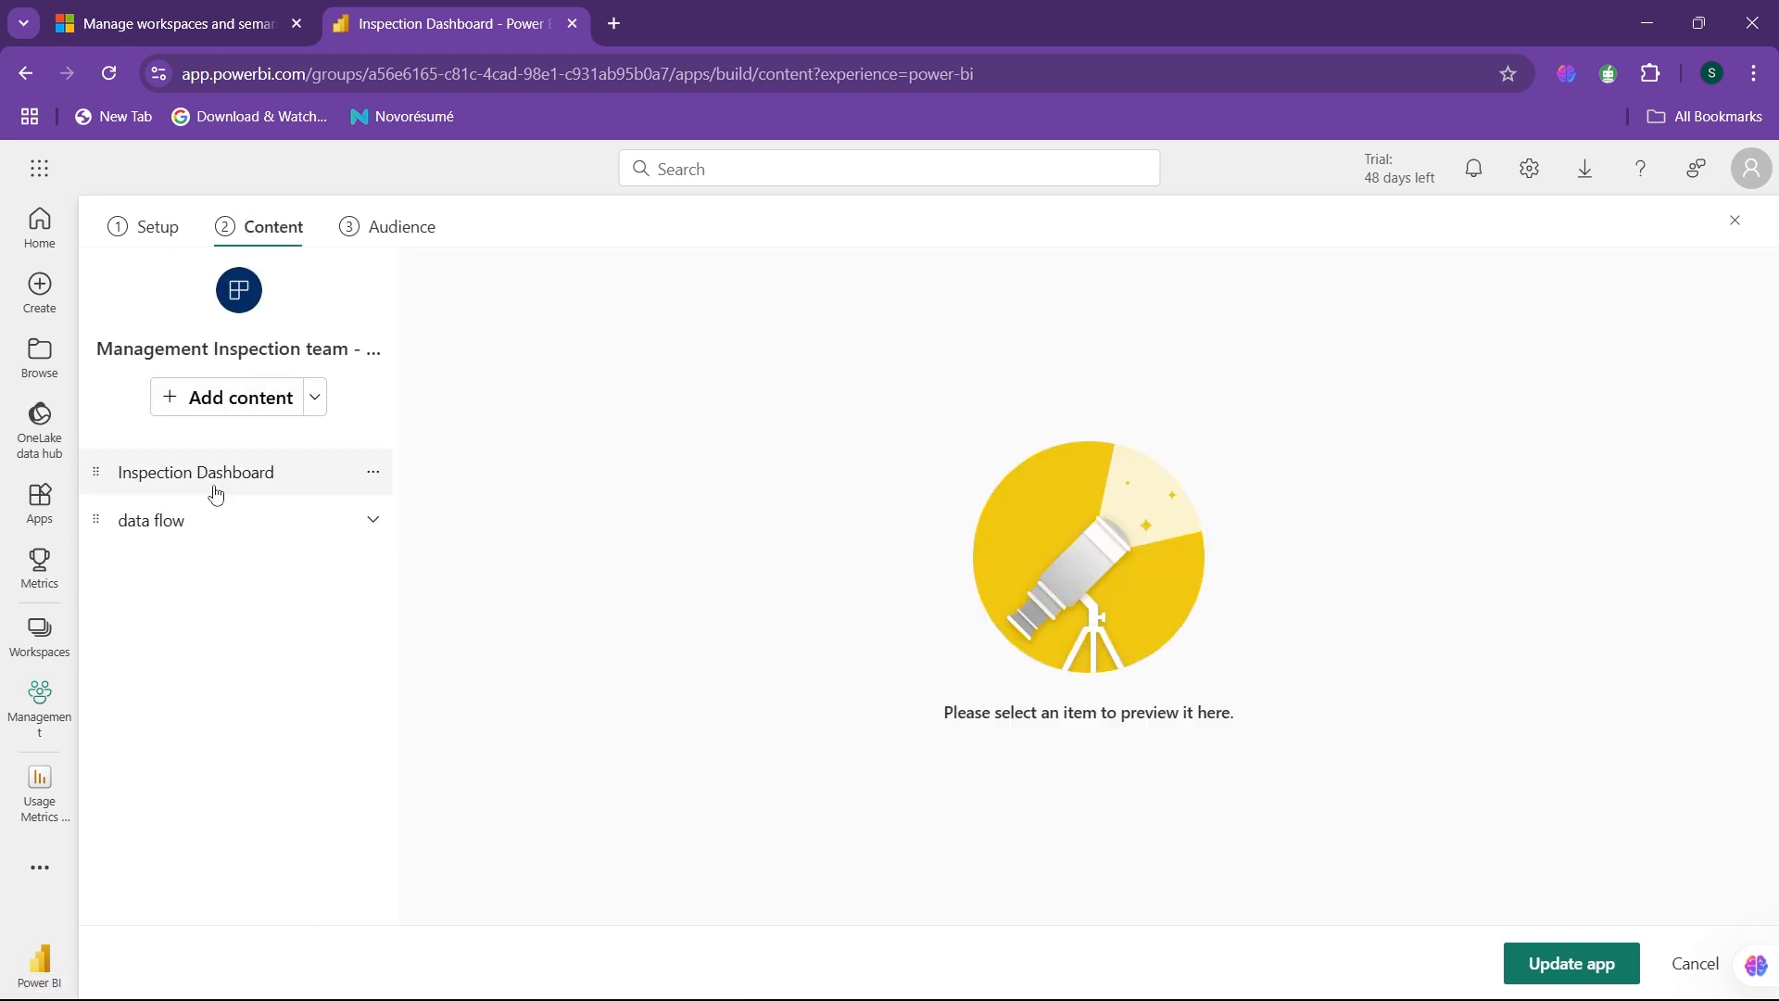
left_click(252, 483)
left_click(259, 516)
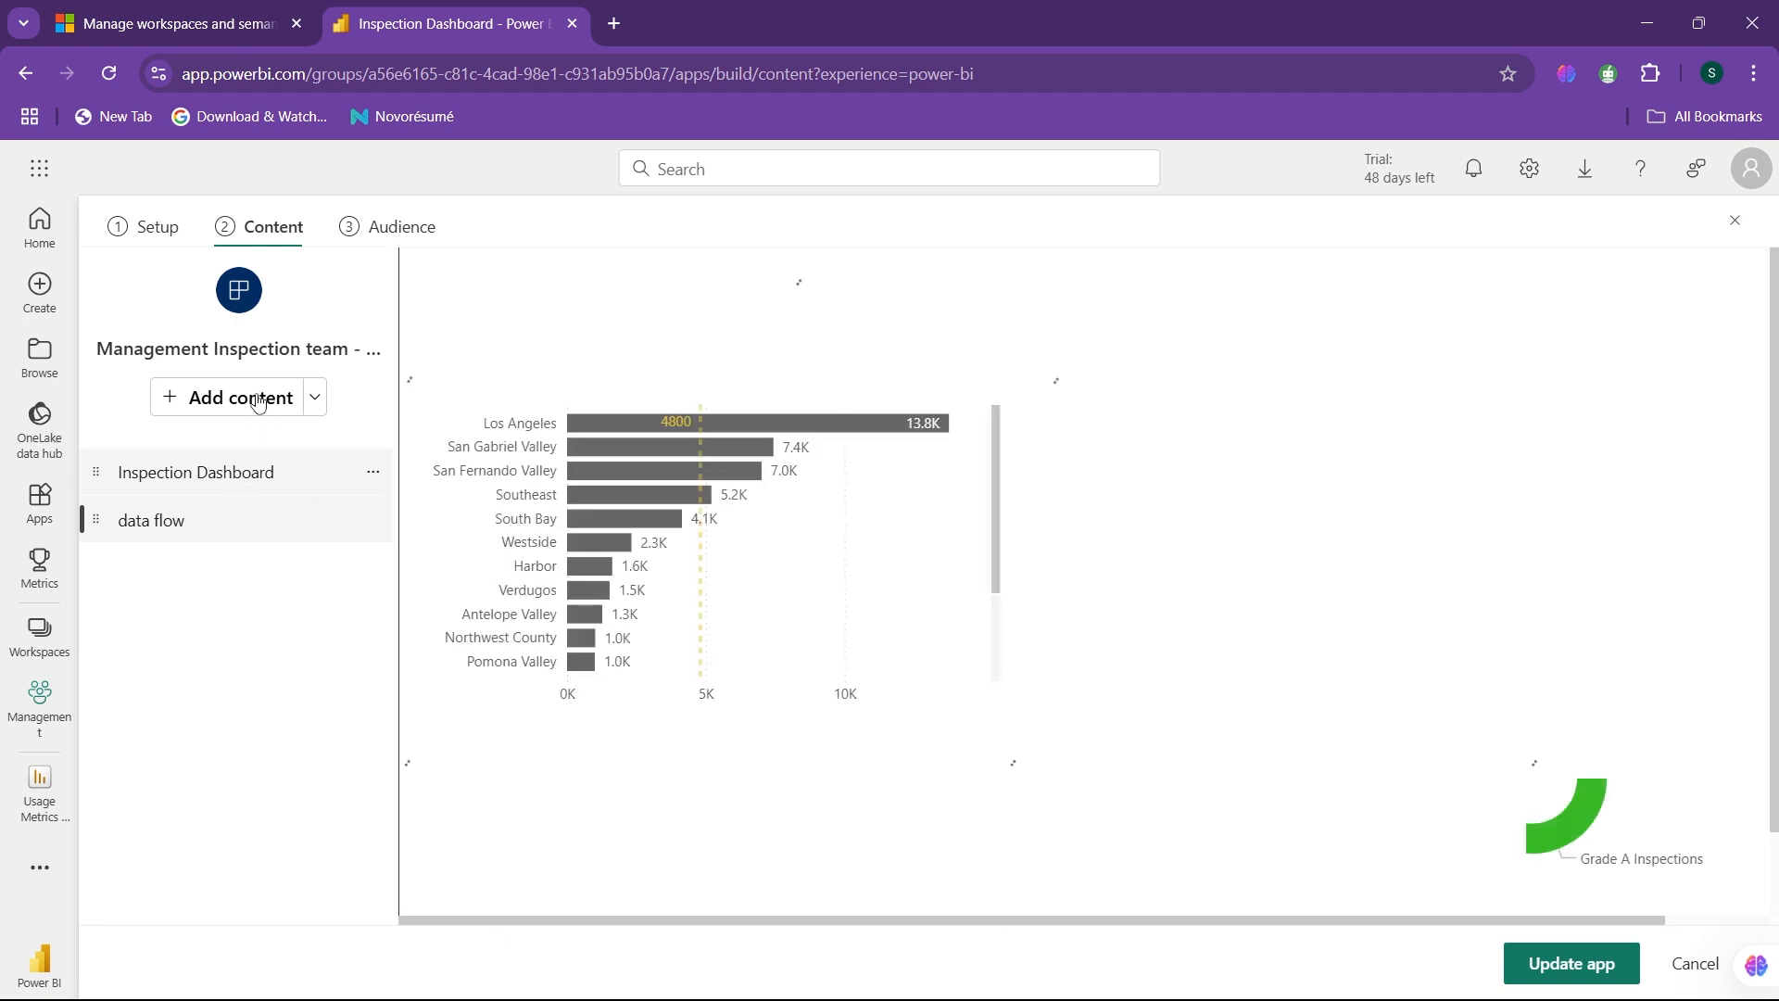
left_click(224, 484)
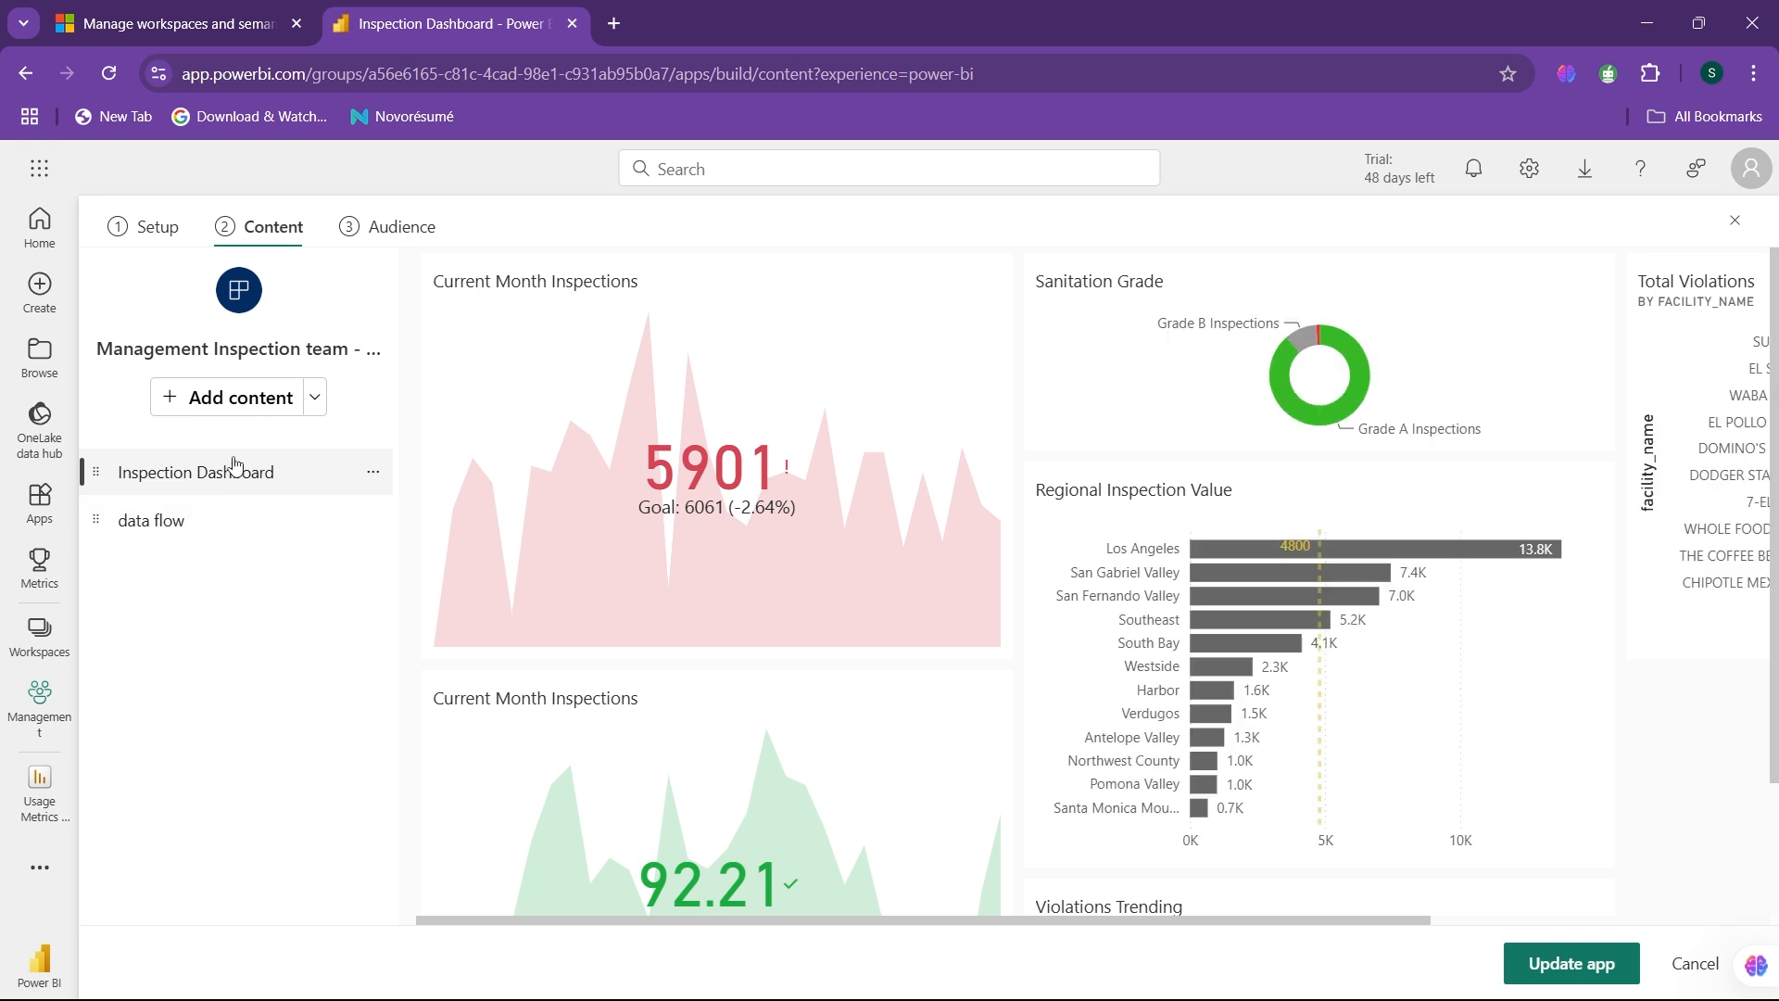
left_click(254, 413)
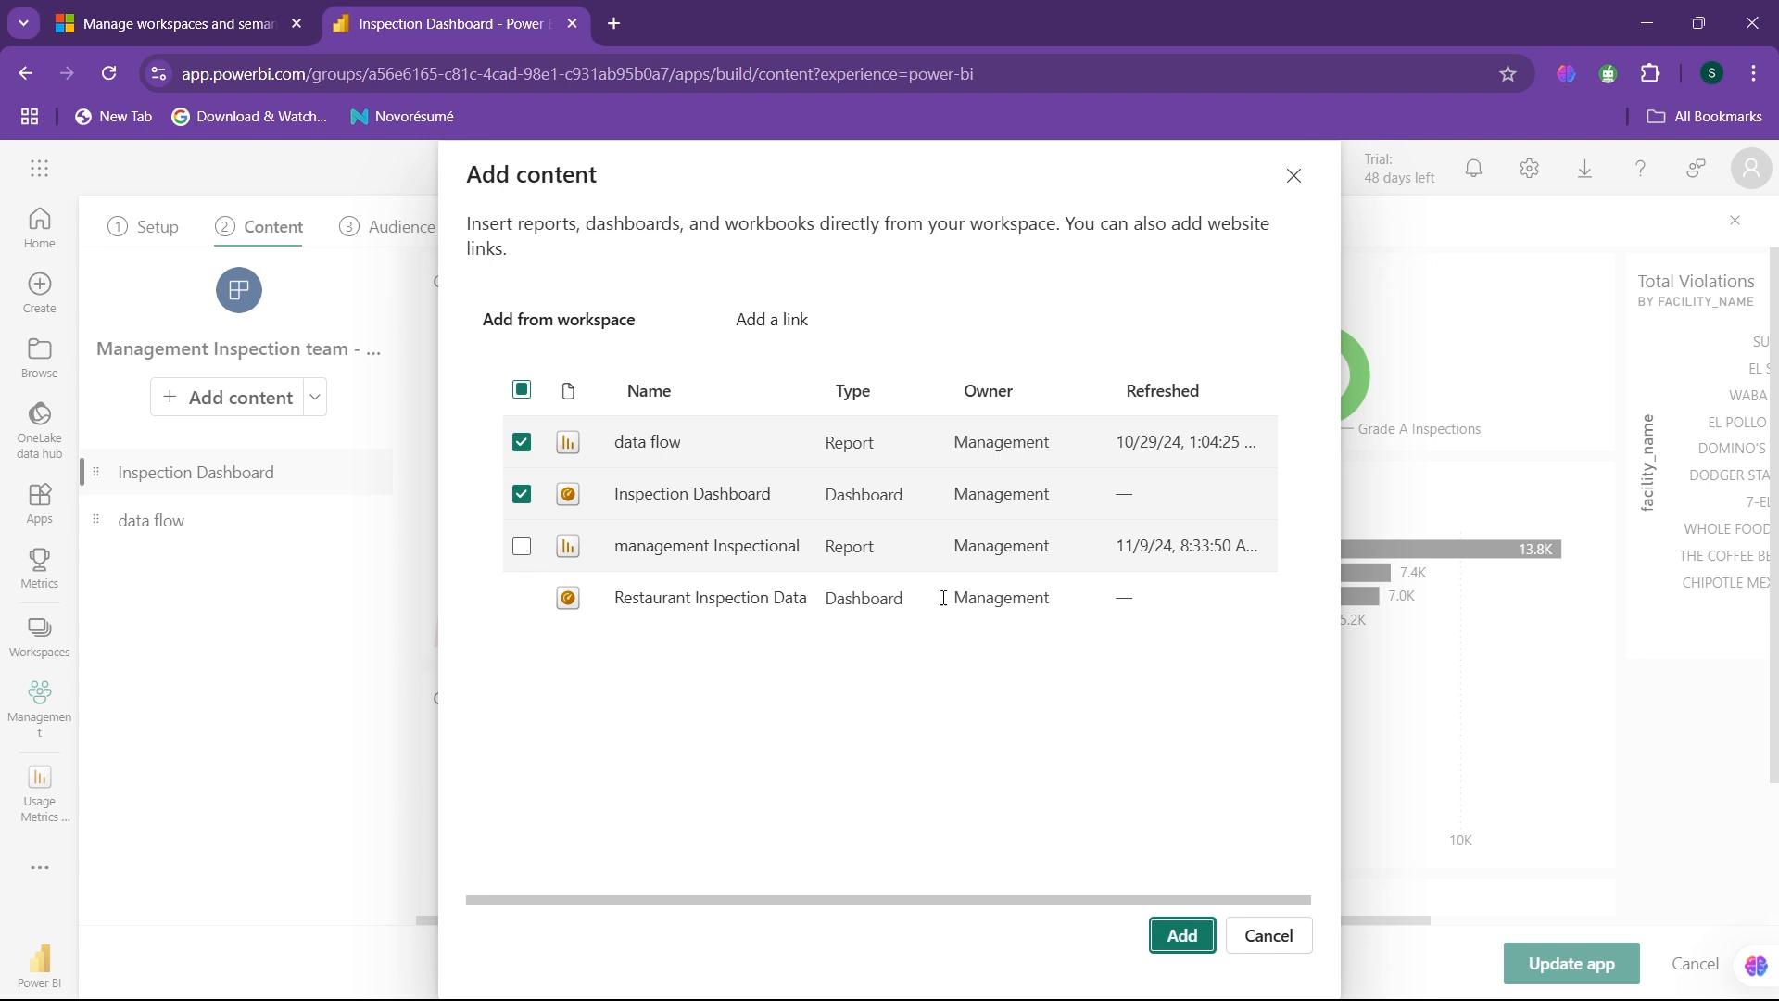
left_click(1269, 936)
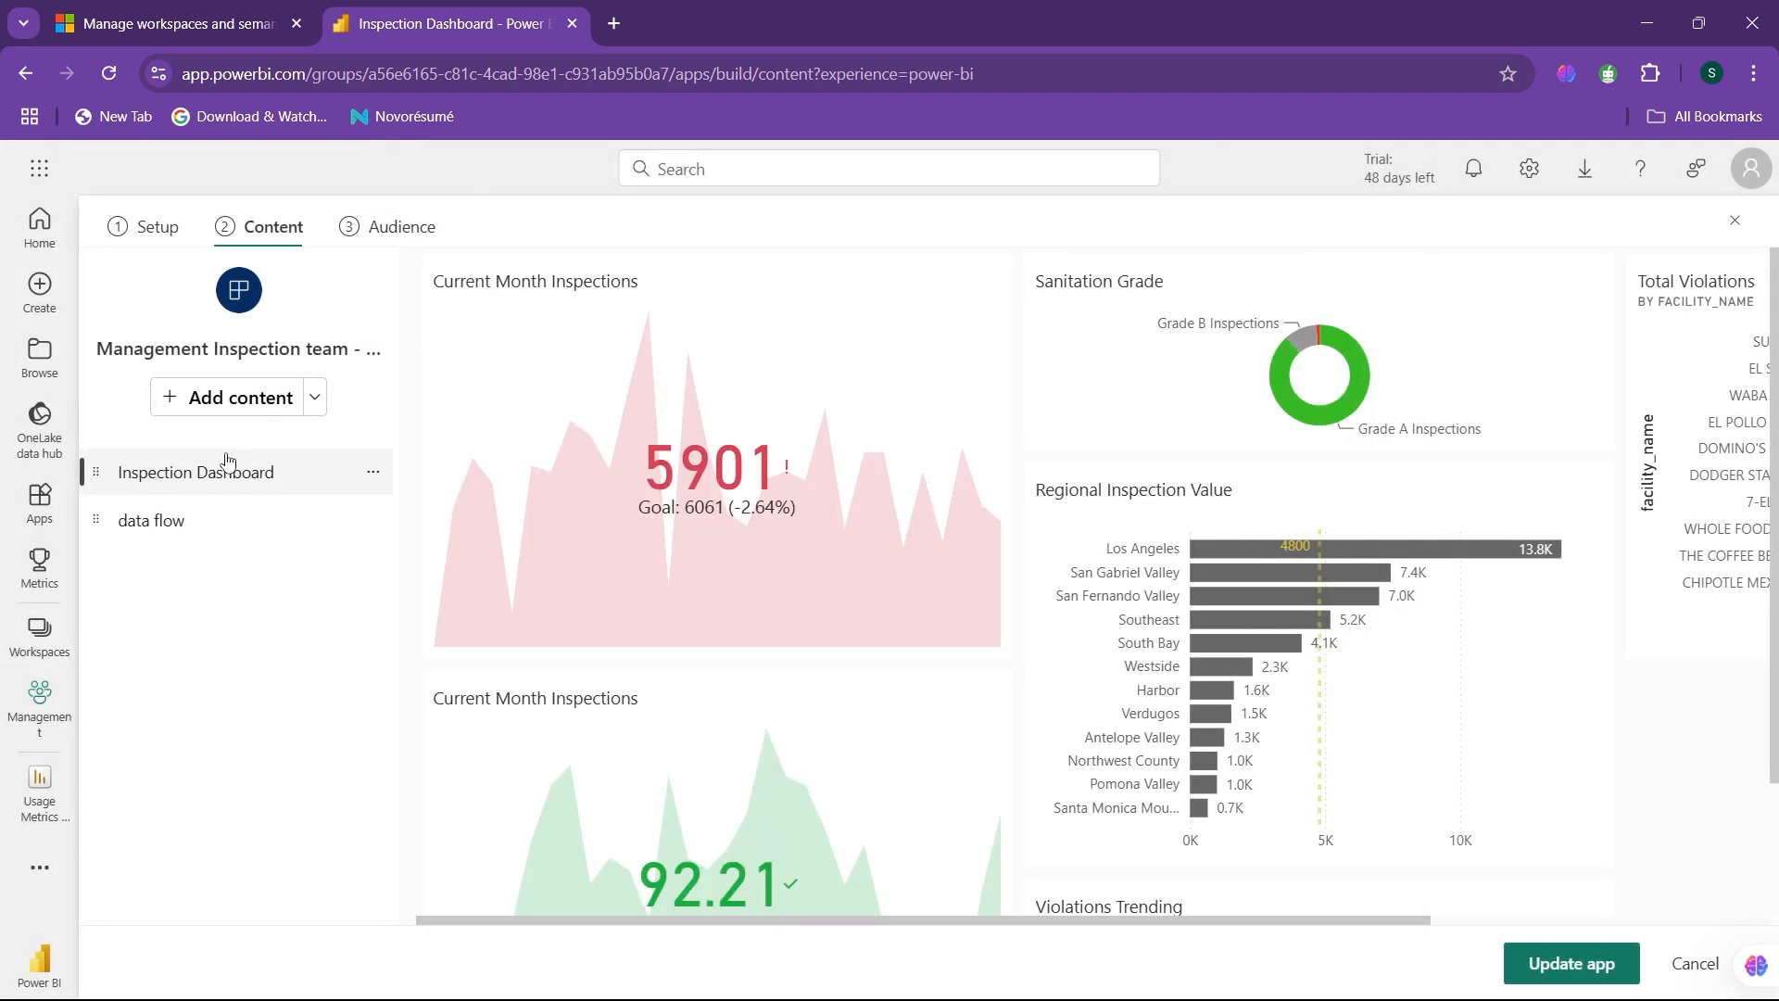
Step: Drag data flow above Inspection Dashboard in the app's item order
left_click(215, 524)
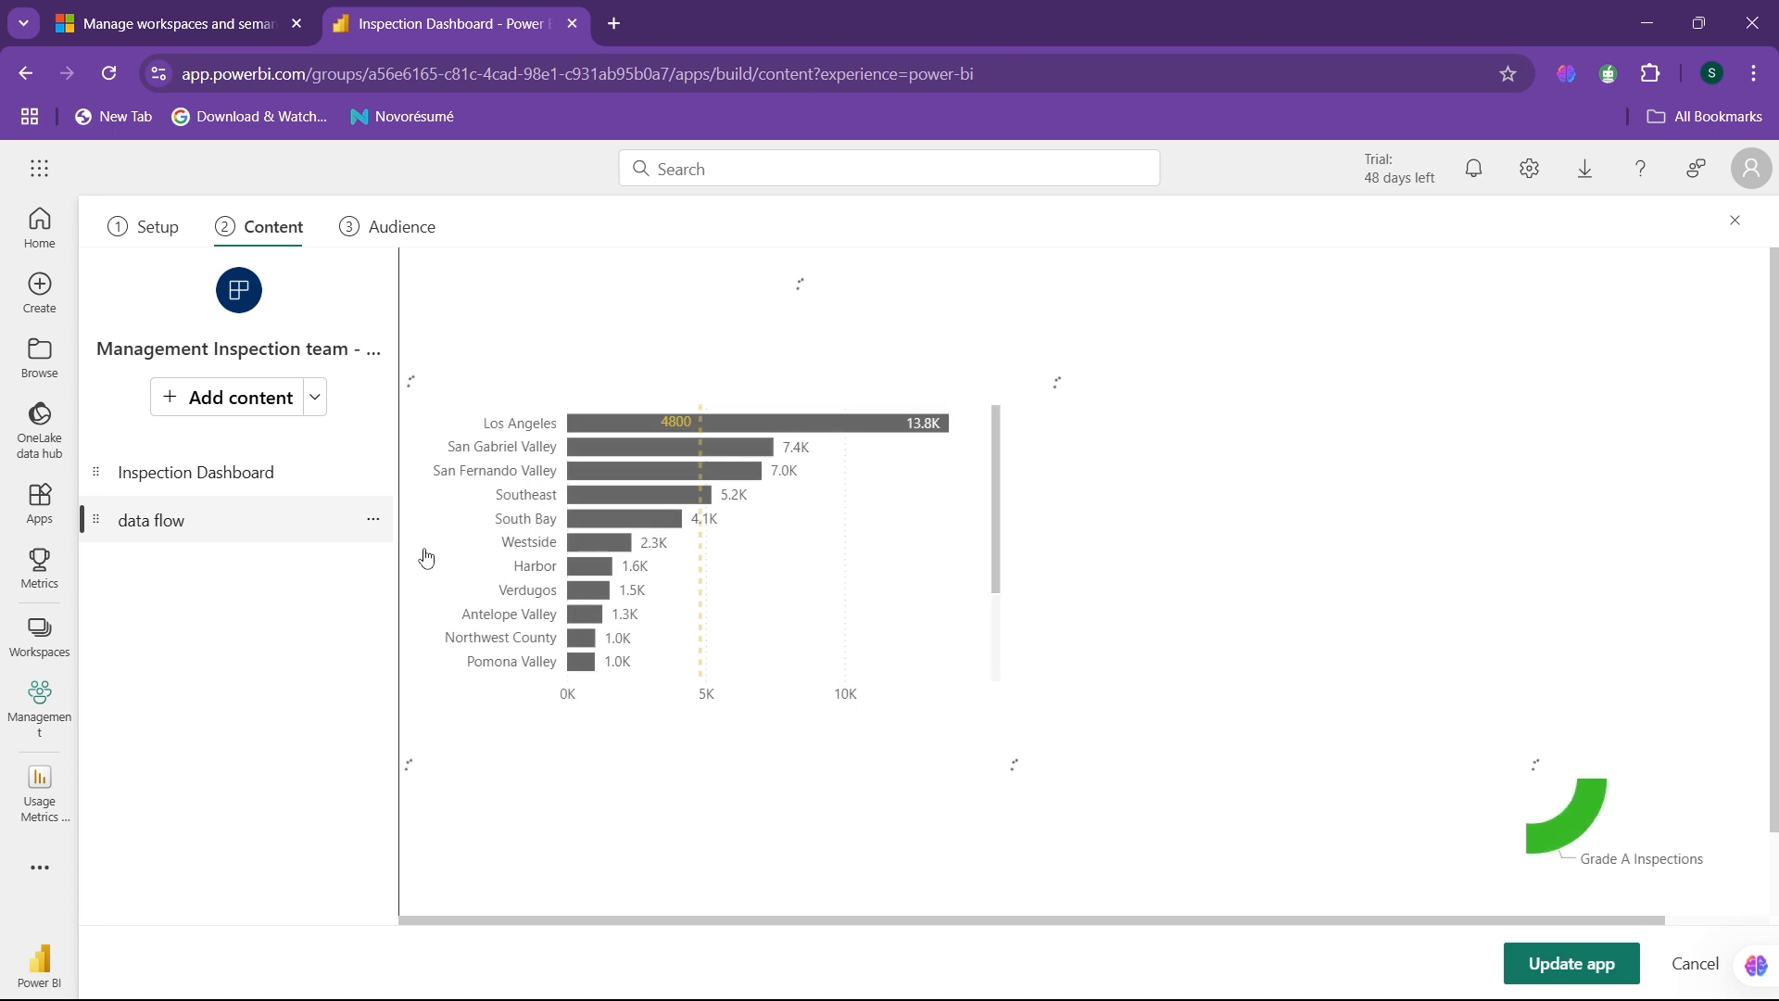
left_click_drag(96, 521, 101, 462)
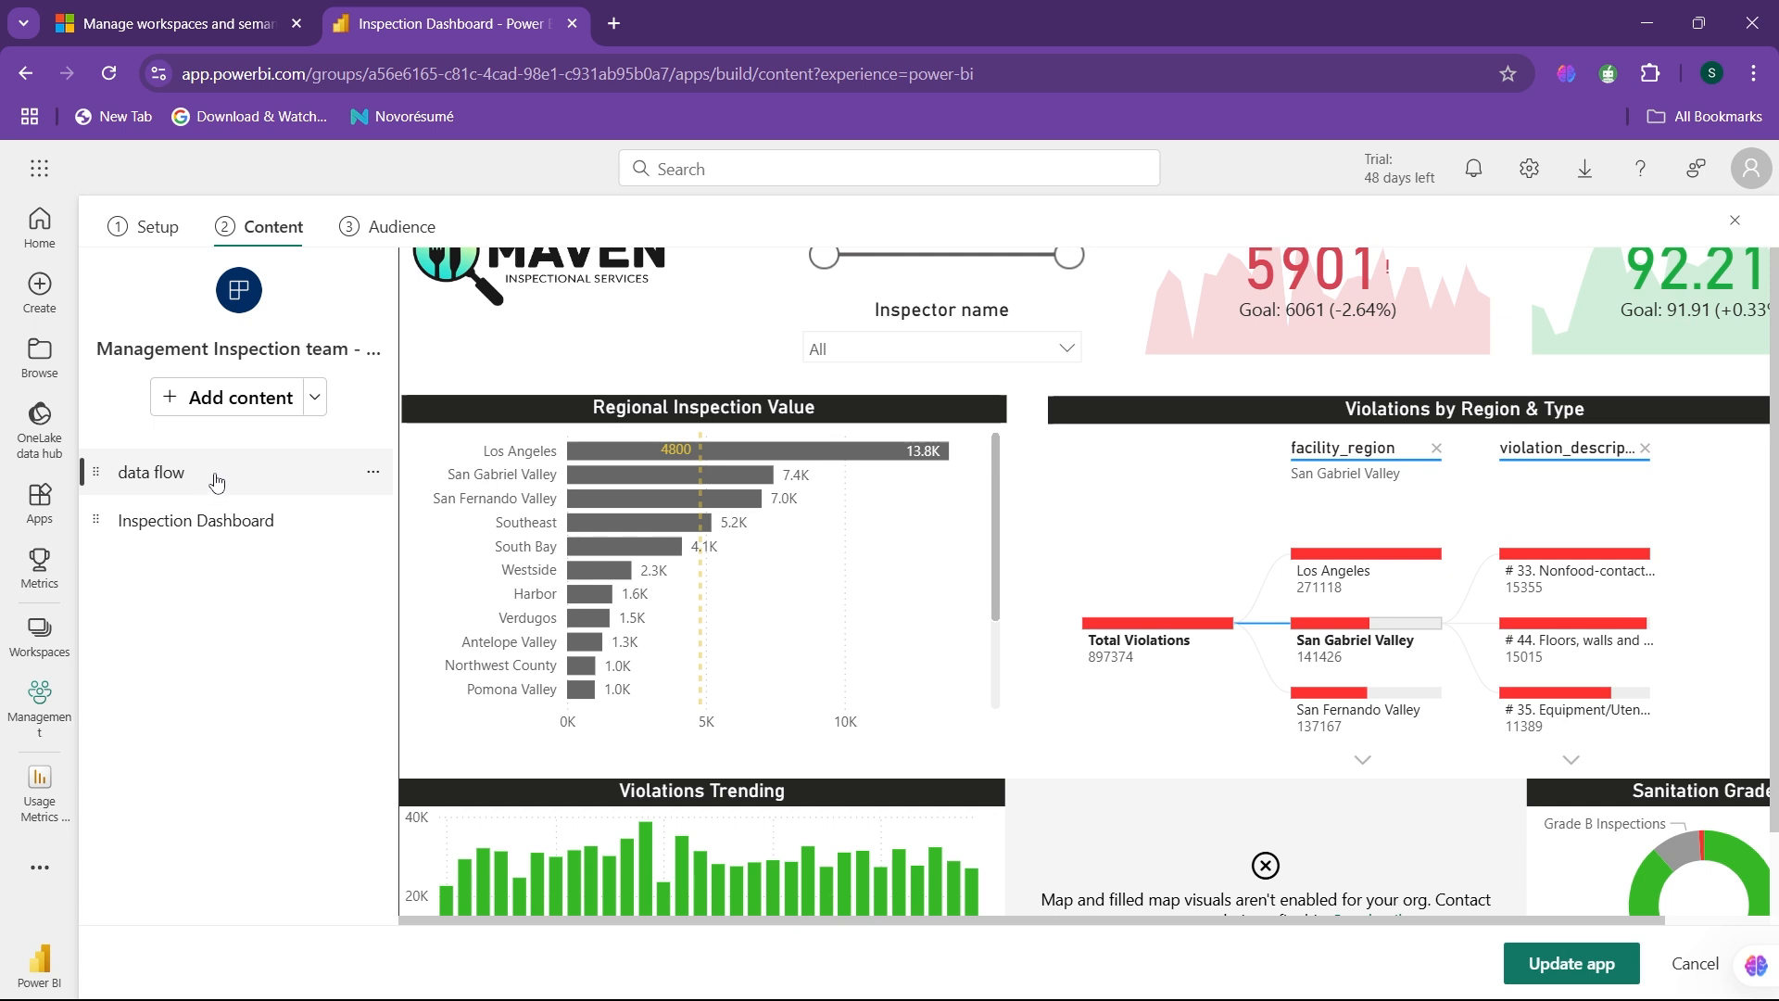
scroll(714, 543, "down", 3)
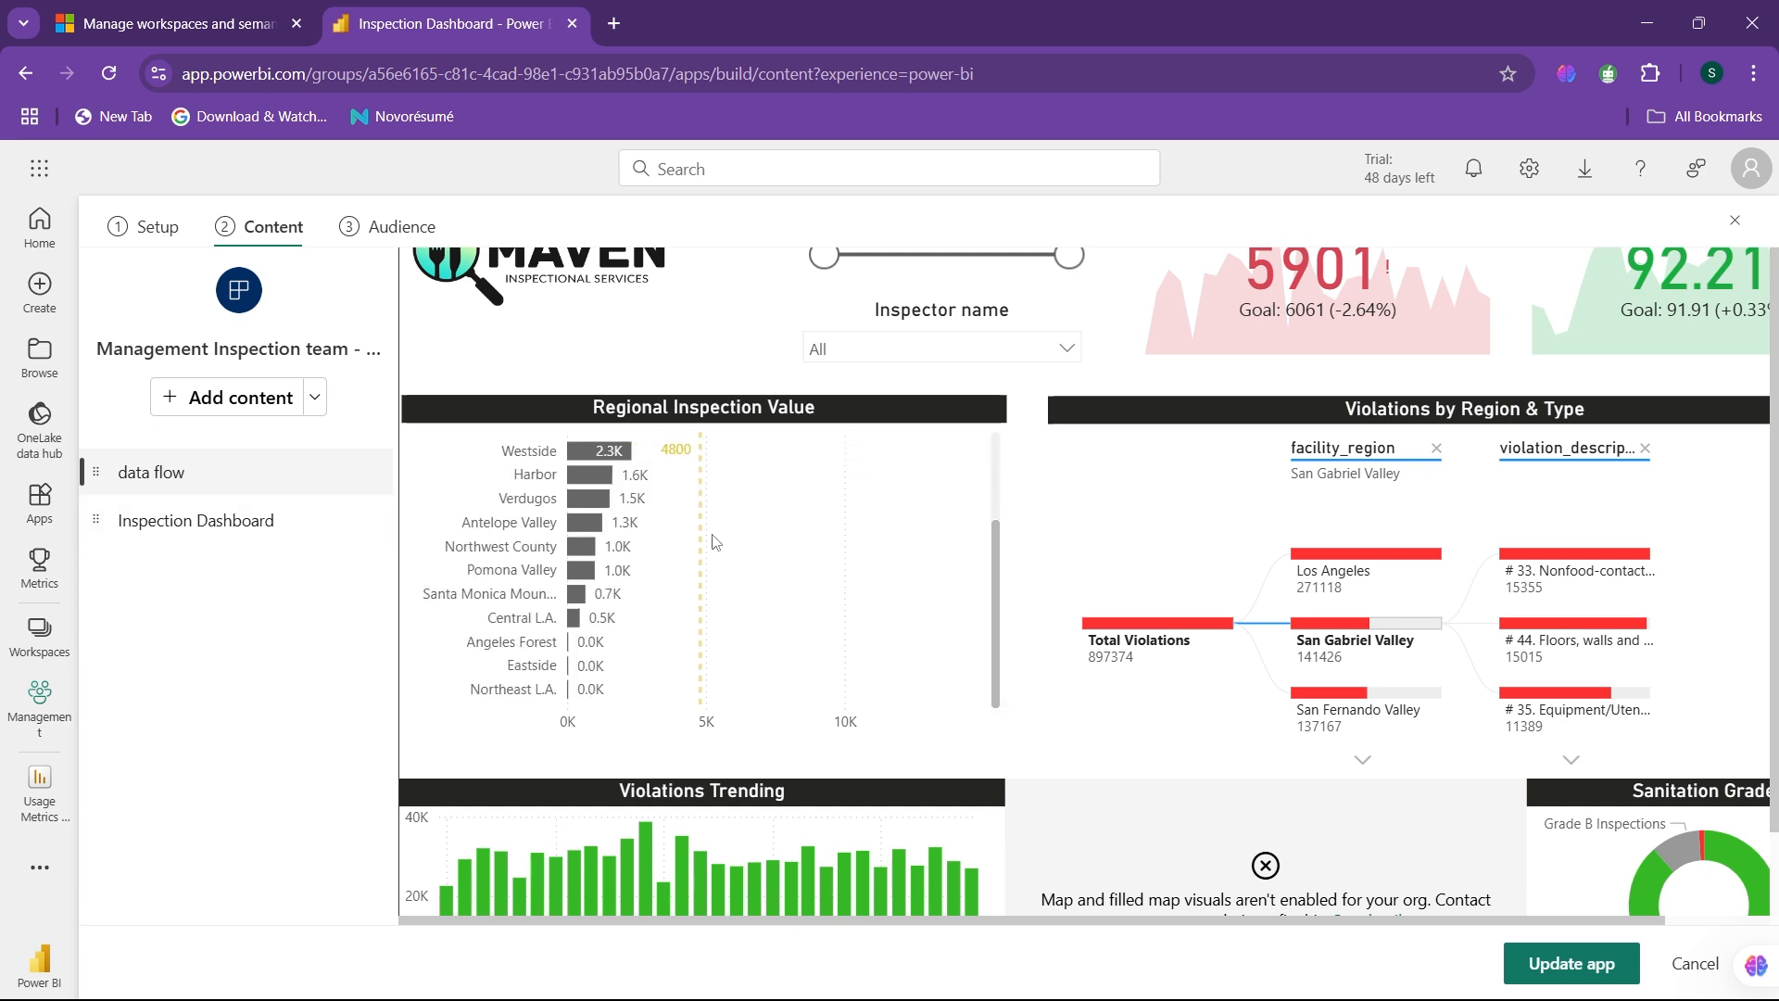
key("ctrl+minus")
key("ctrl+minus")
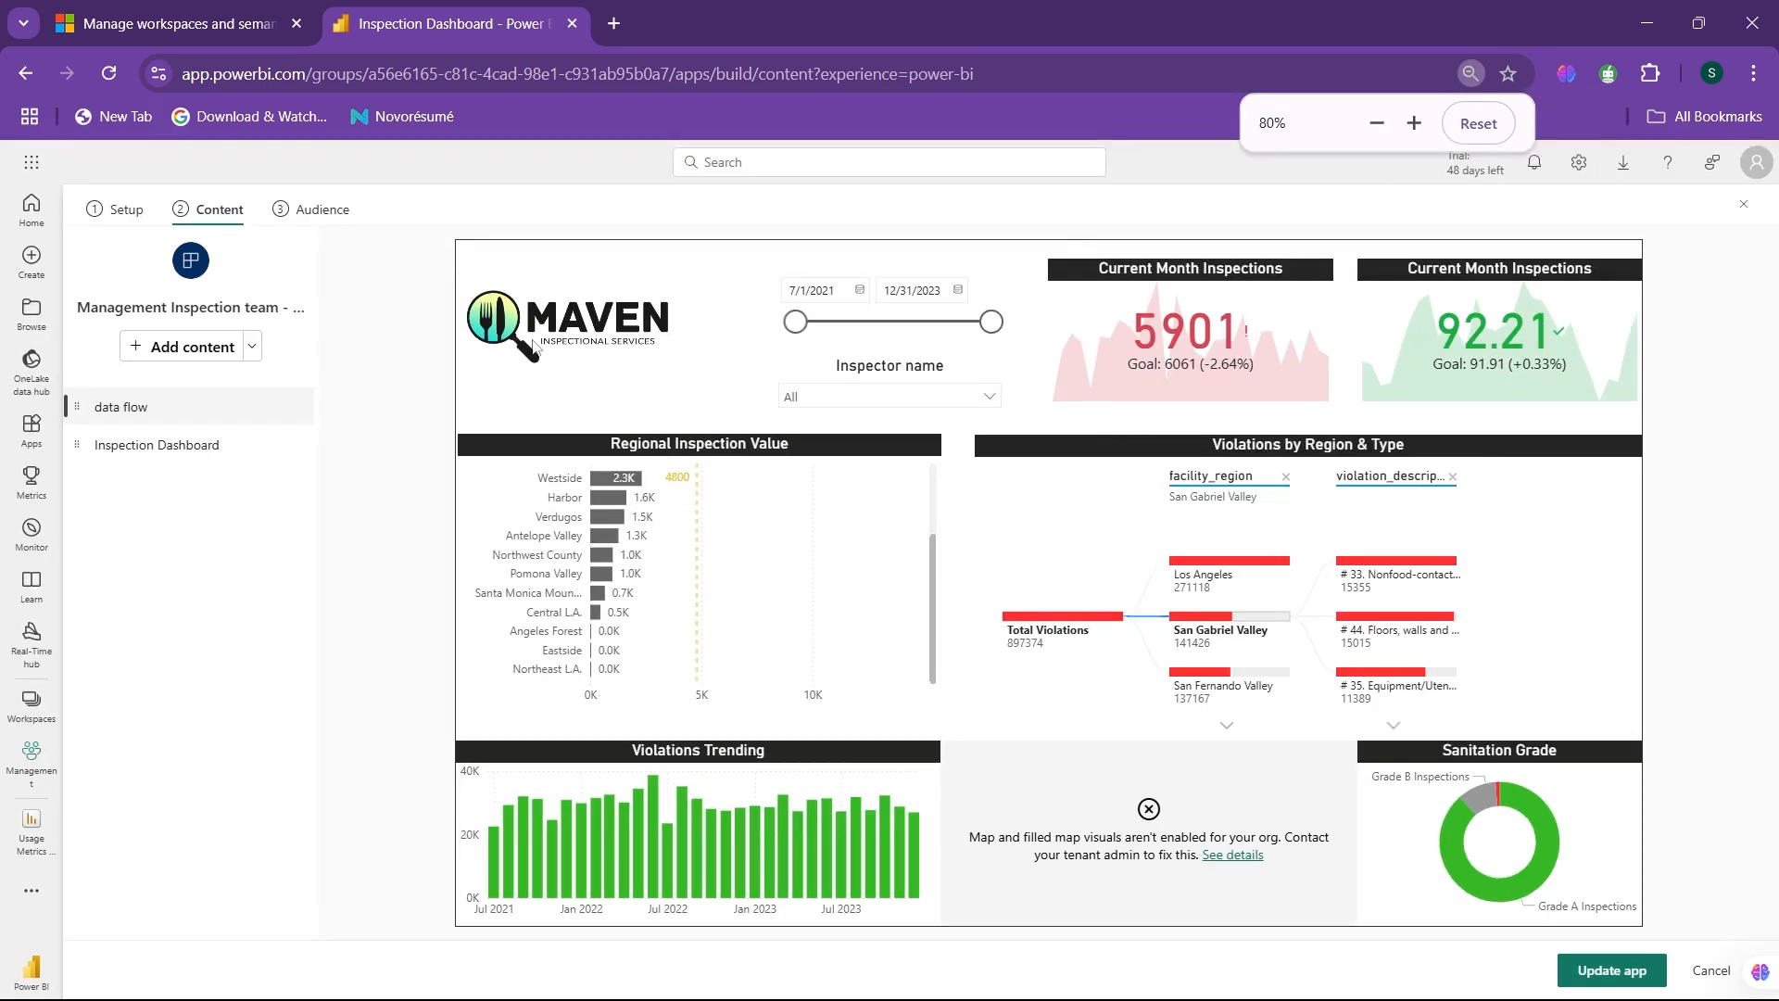
Step: Add a new app audience named 'Executive' beside the Management Inspection team audience
left_click(312, 212)
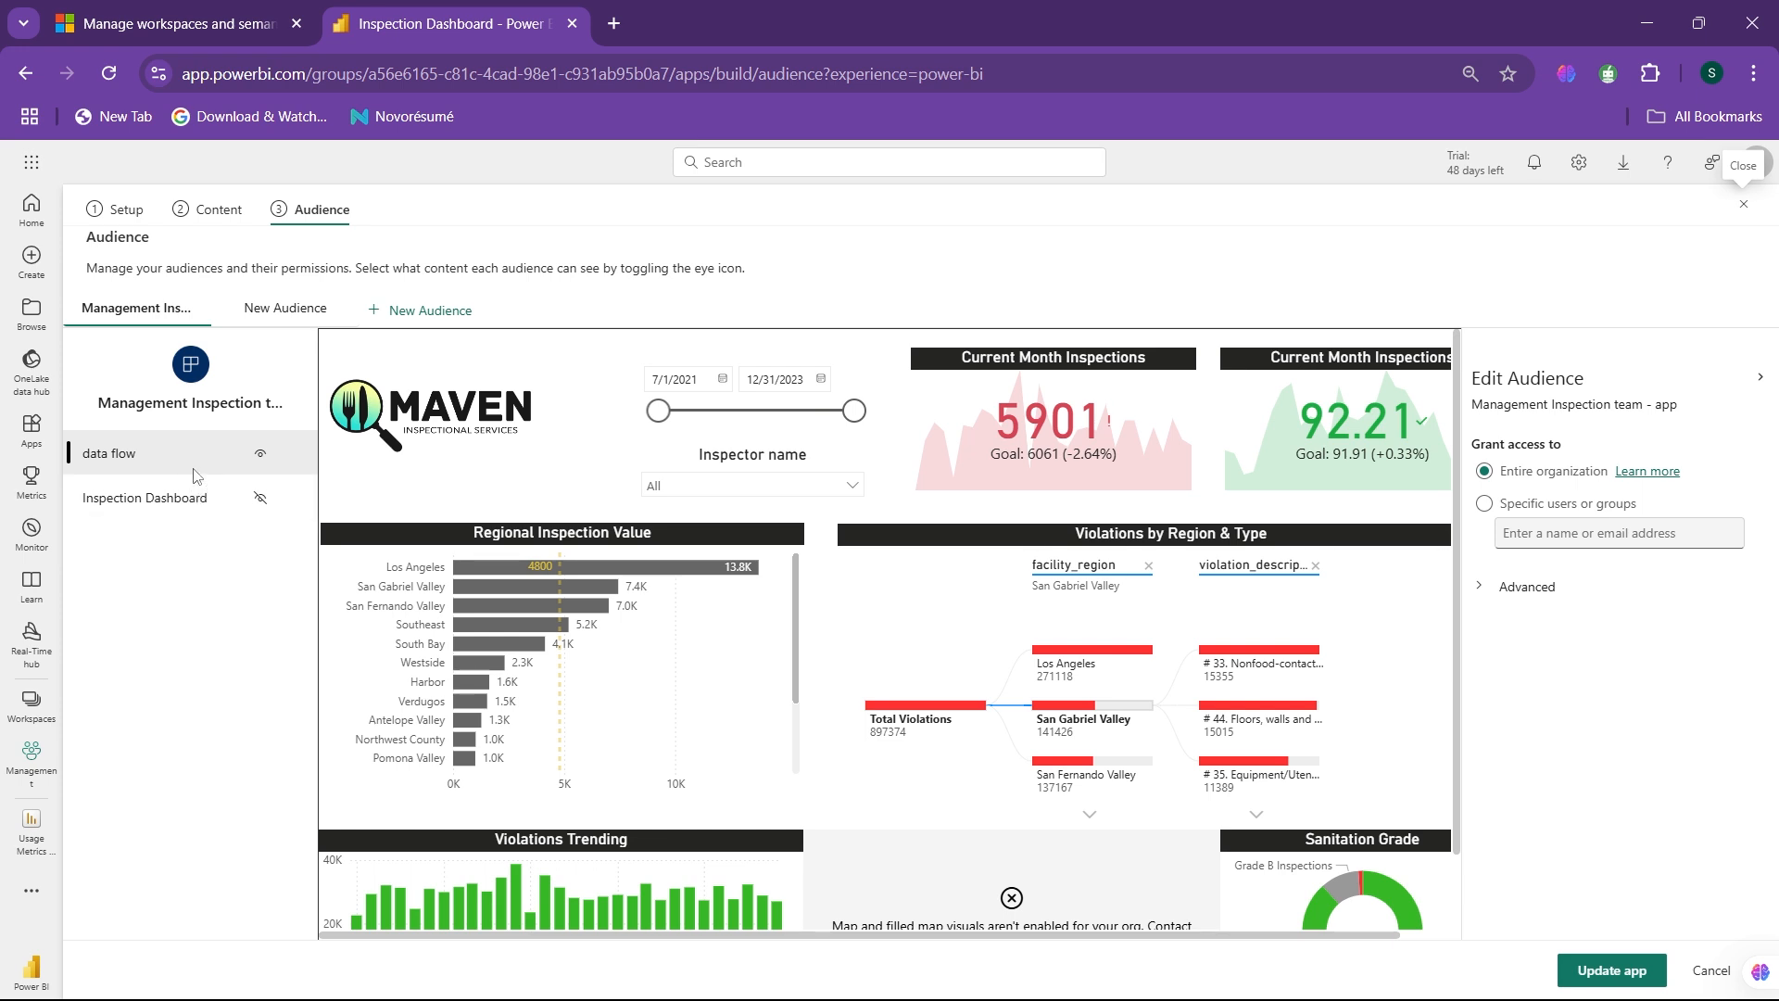
left_click(281, 309)
left_click(291, 308)
key("ctrl+a")
key("BackSpace")
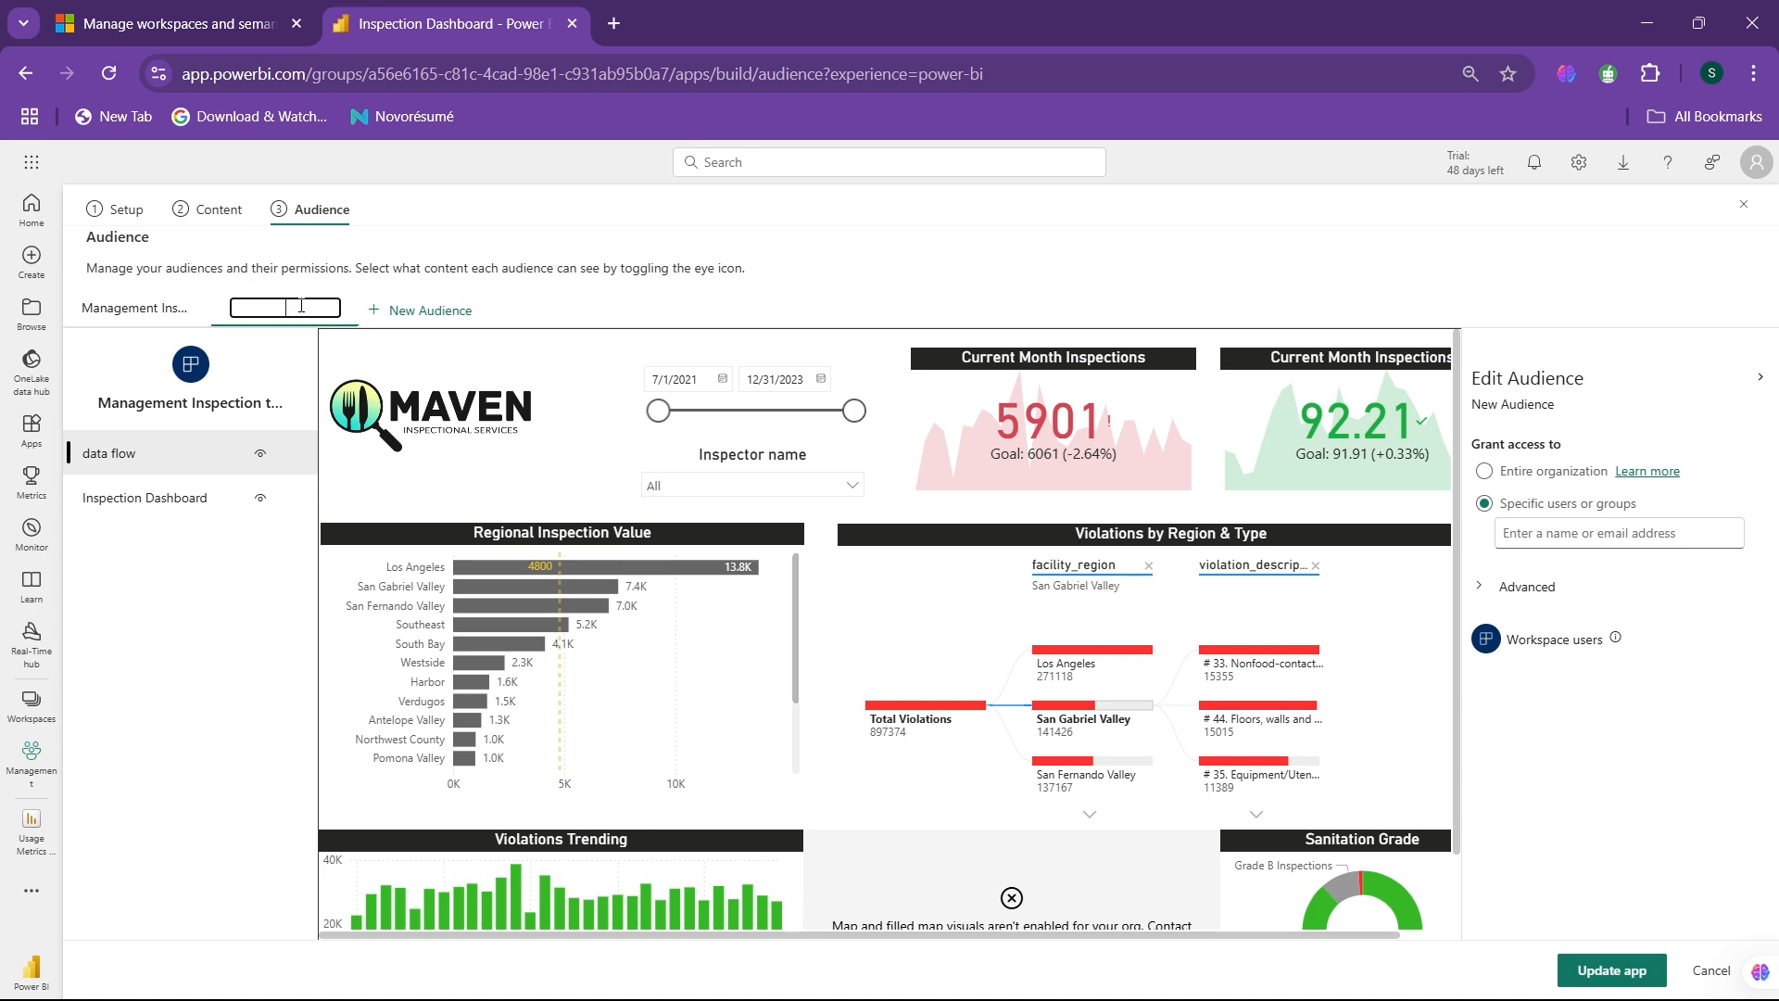
type("Executive")
left_click(179, 649)
left_click(167, 313)
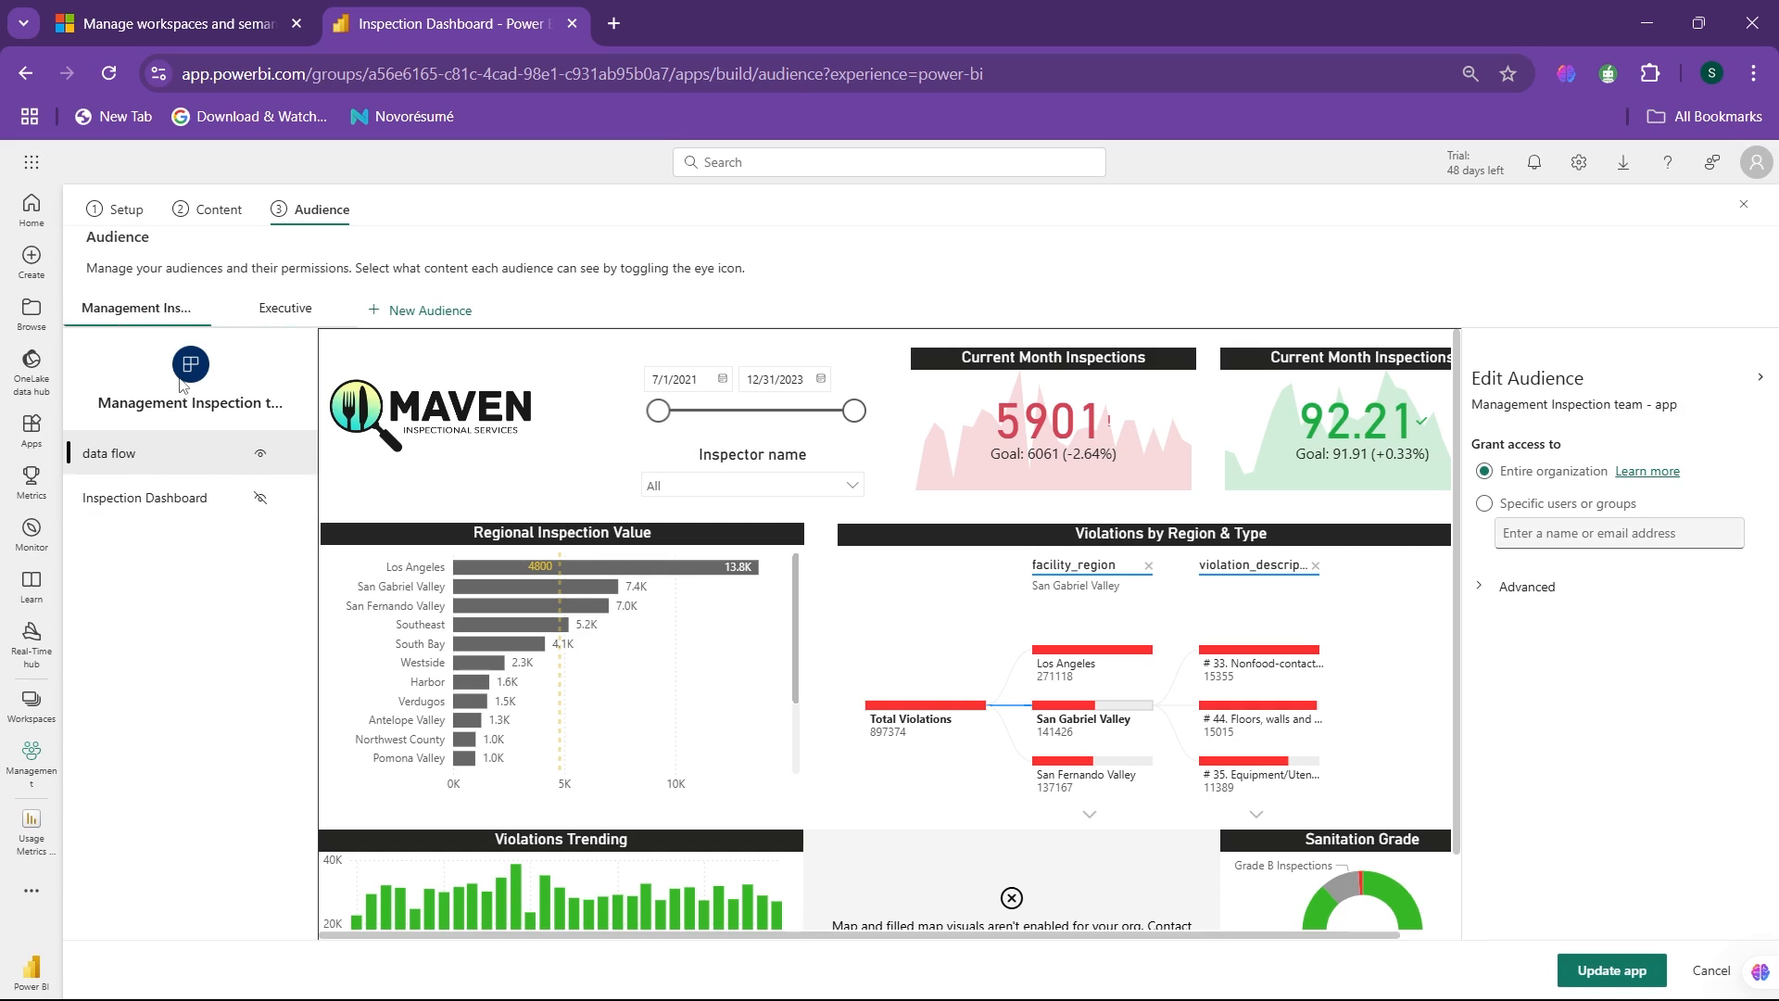
Step: Make both Inspection Dashboard and data flow visible to the Executive audience
left_click(171, 498)
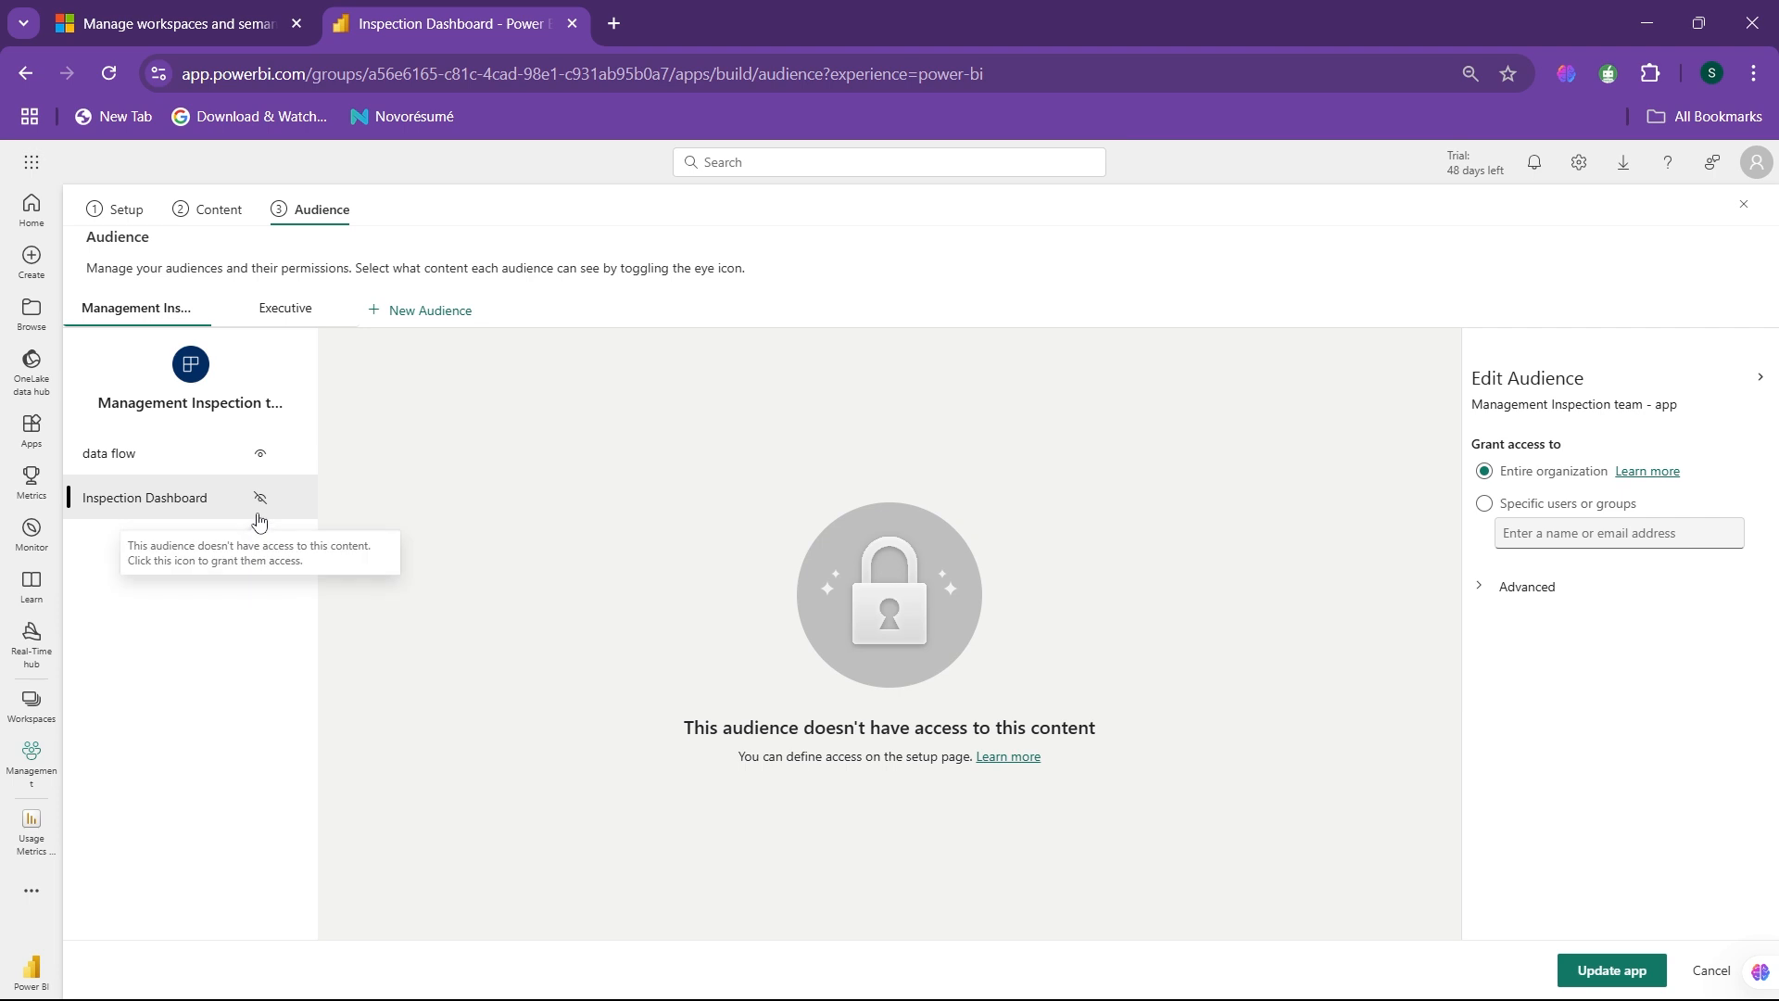
left_click(298, 313)
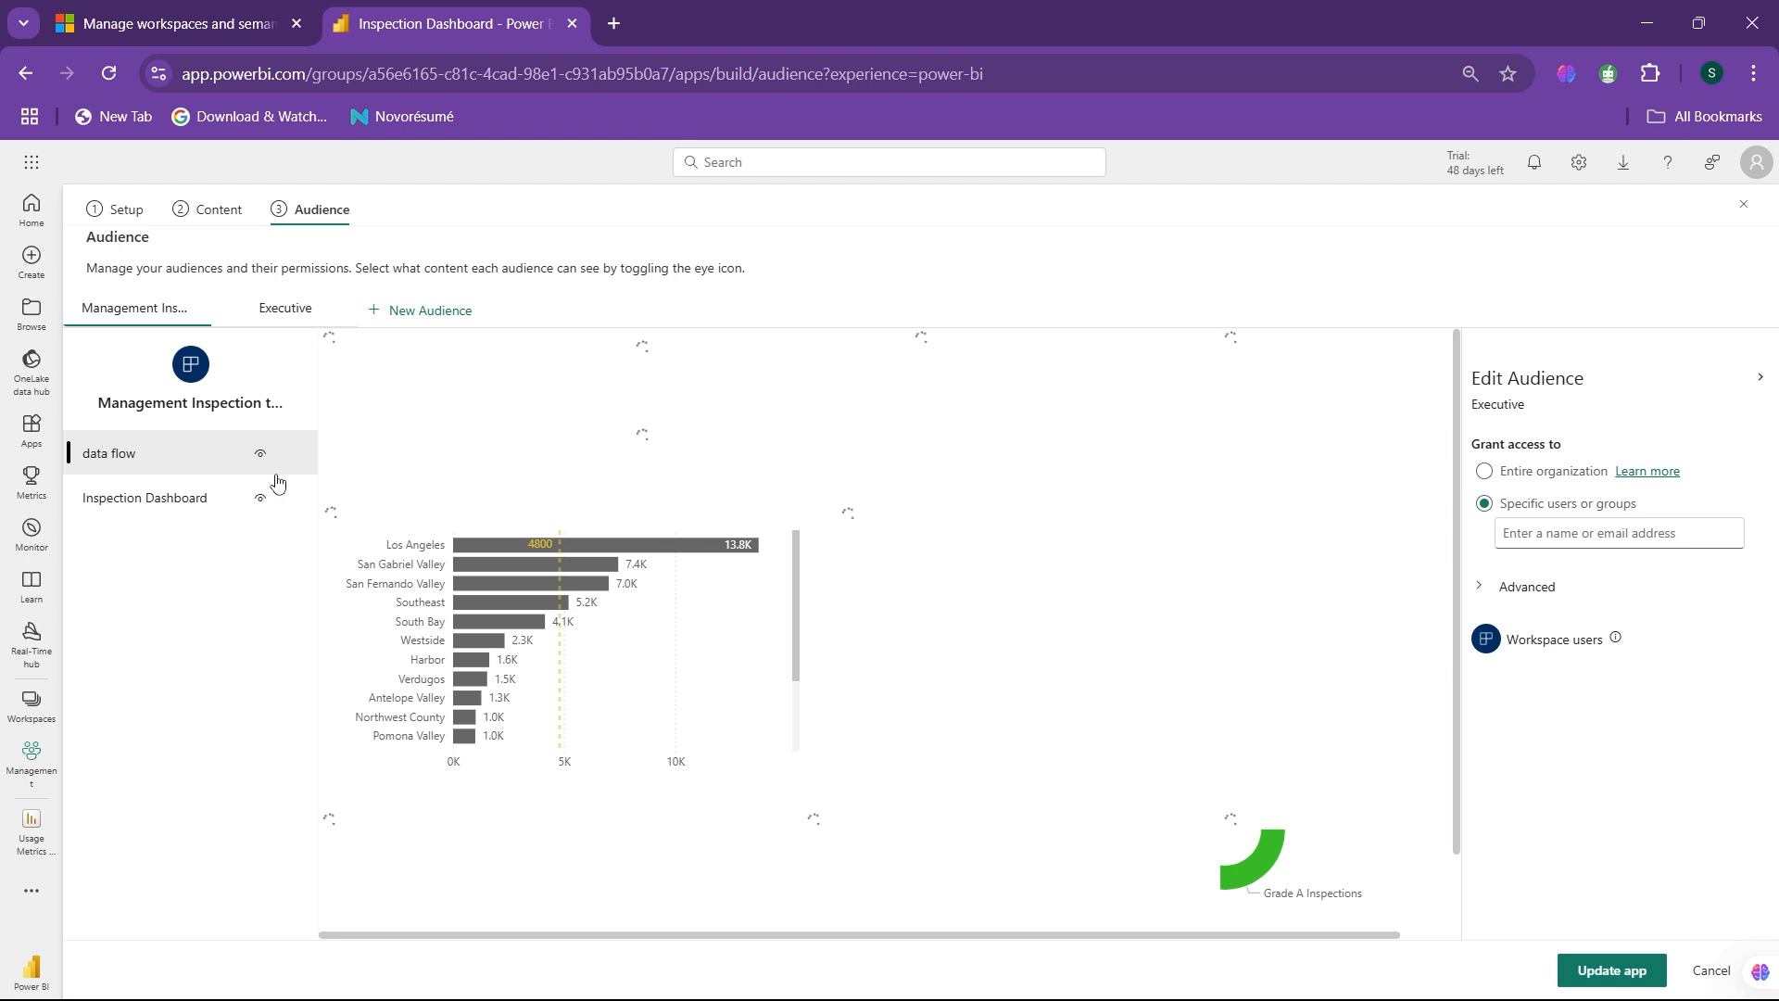
left_click(206, 502)
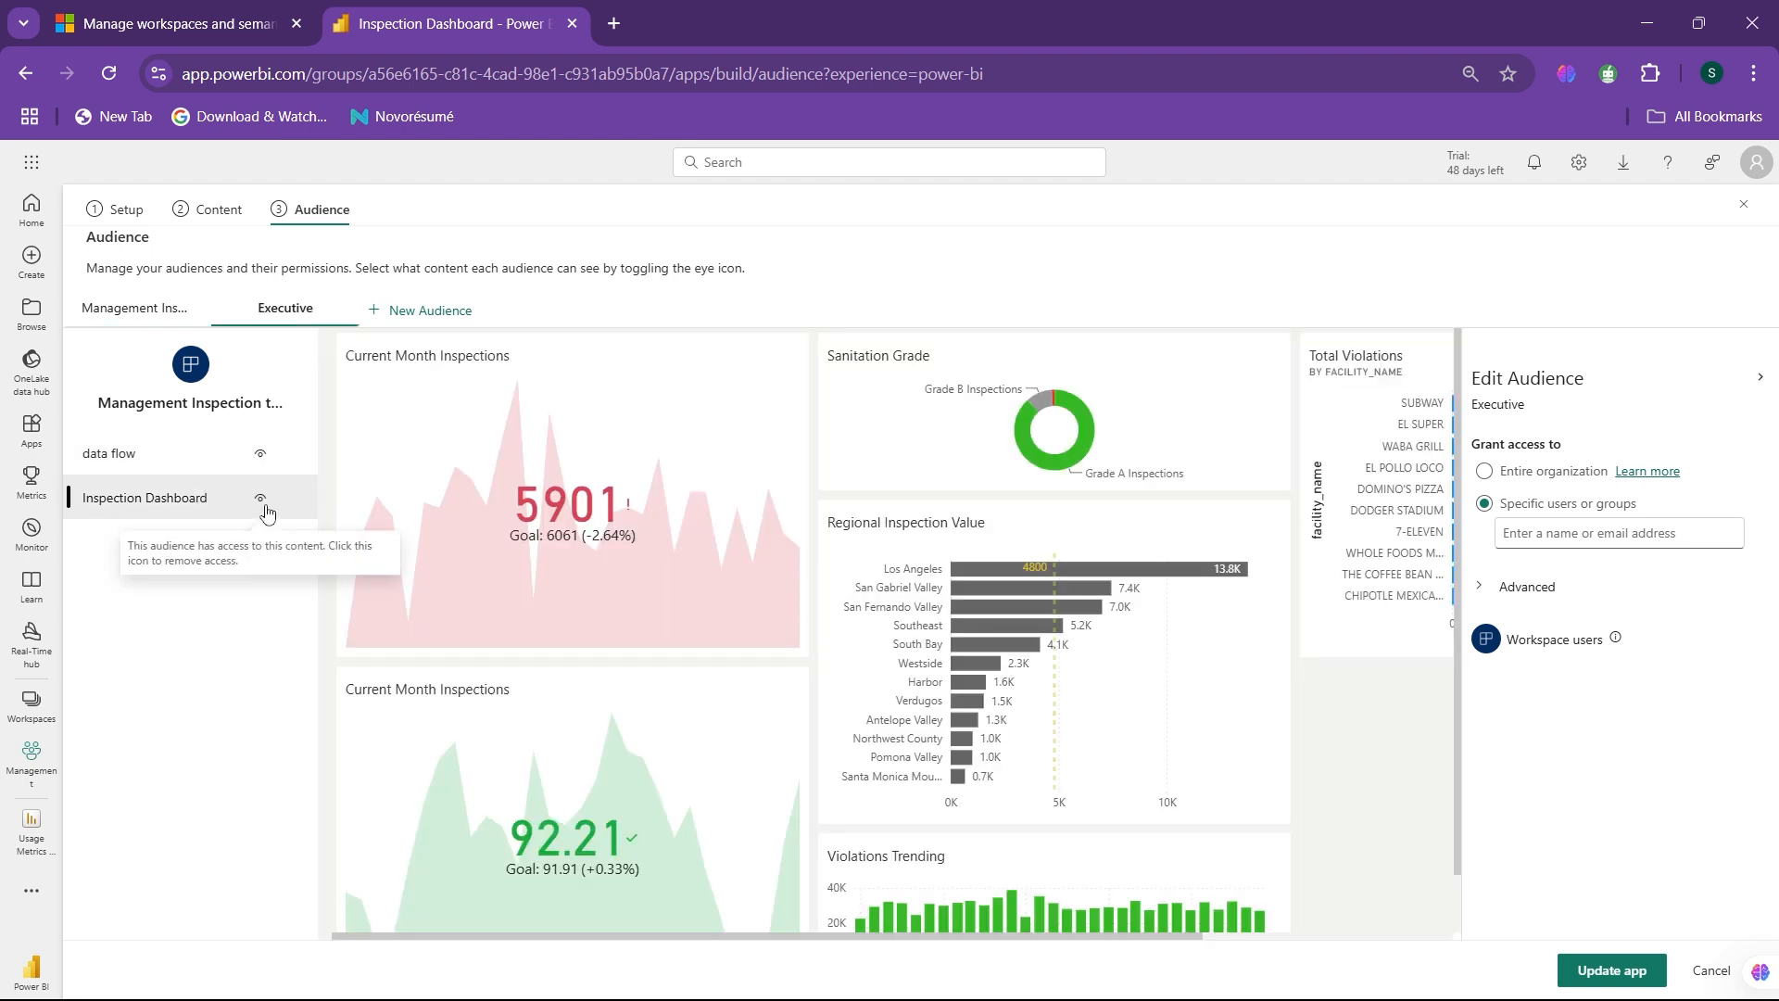
left_click(260, 499)
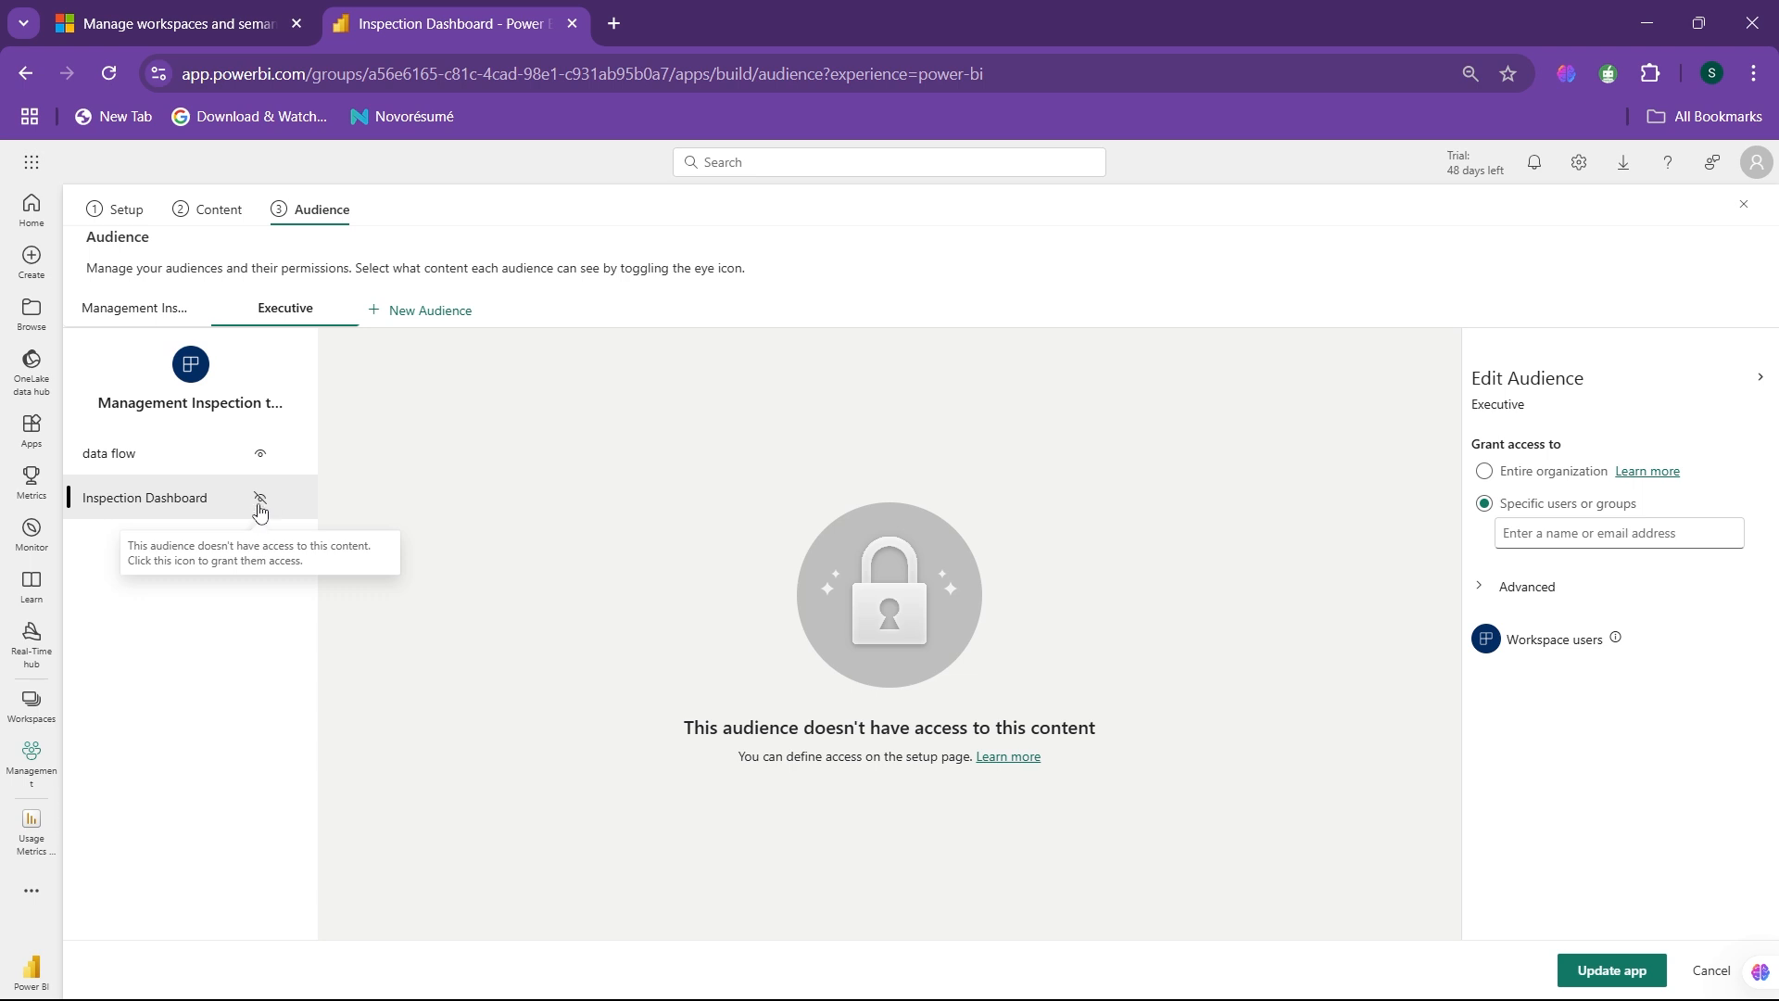
left_click(259, 505)
left_click(139, 452)
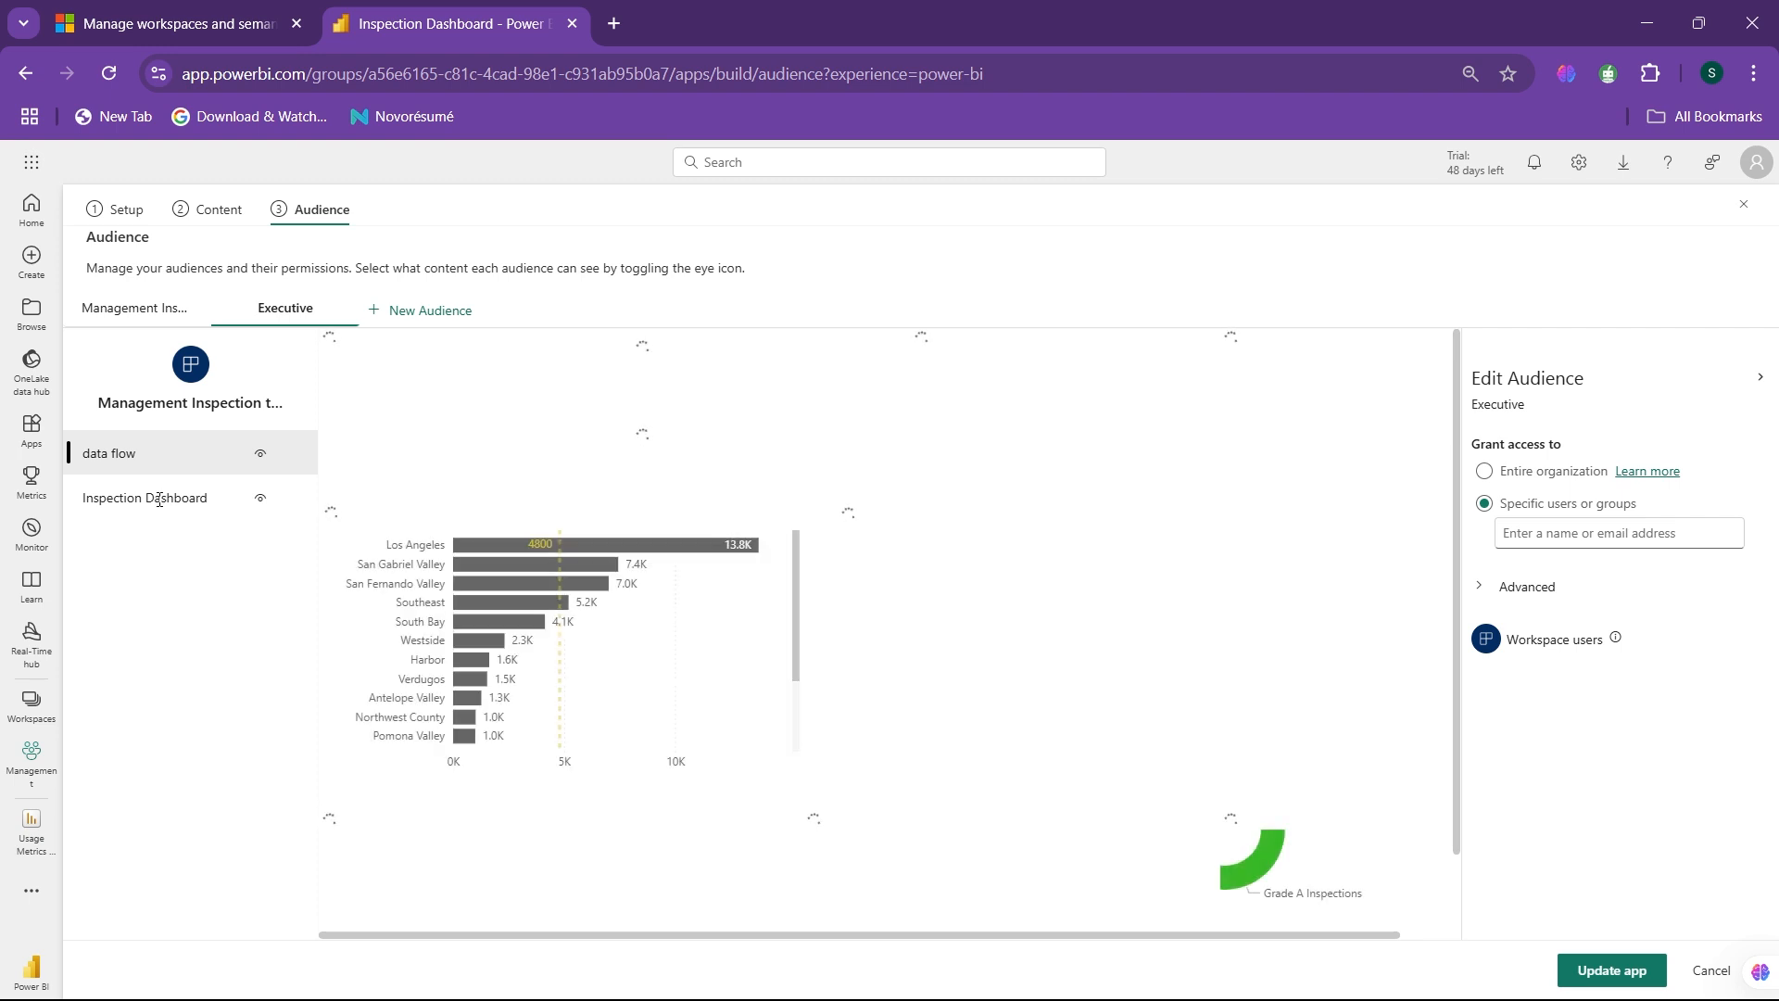
left_click(159, 500)
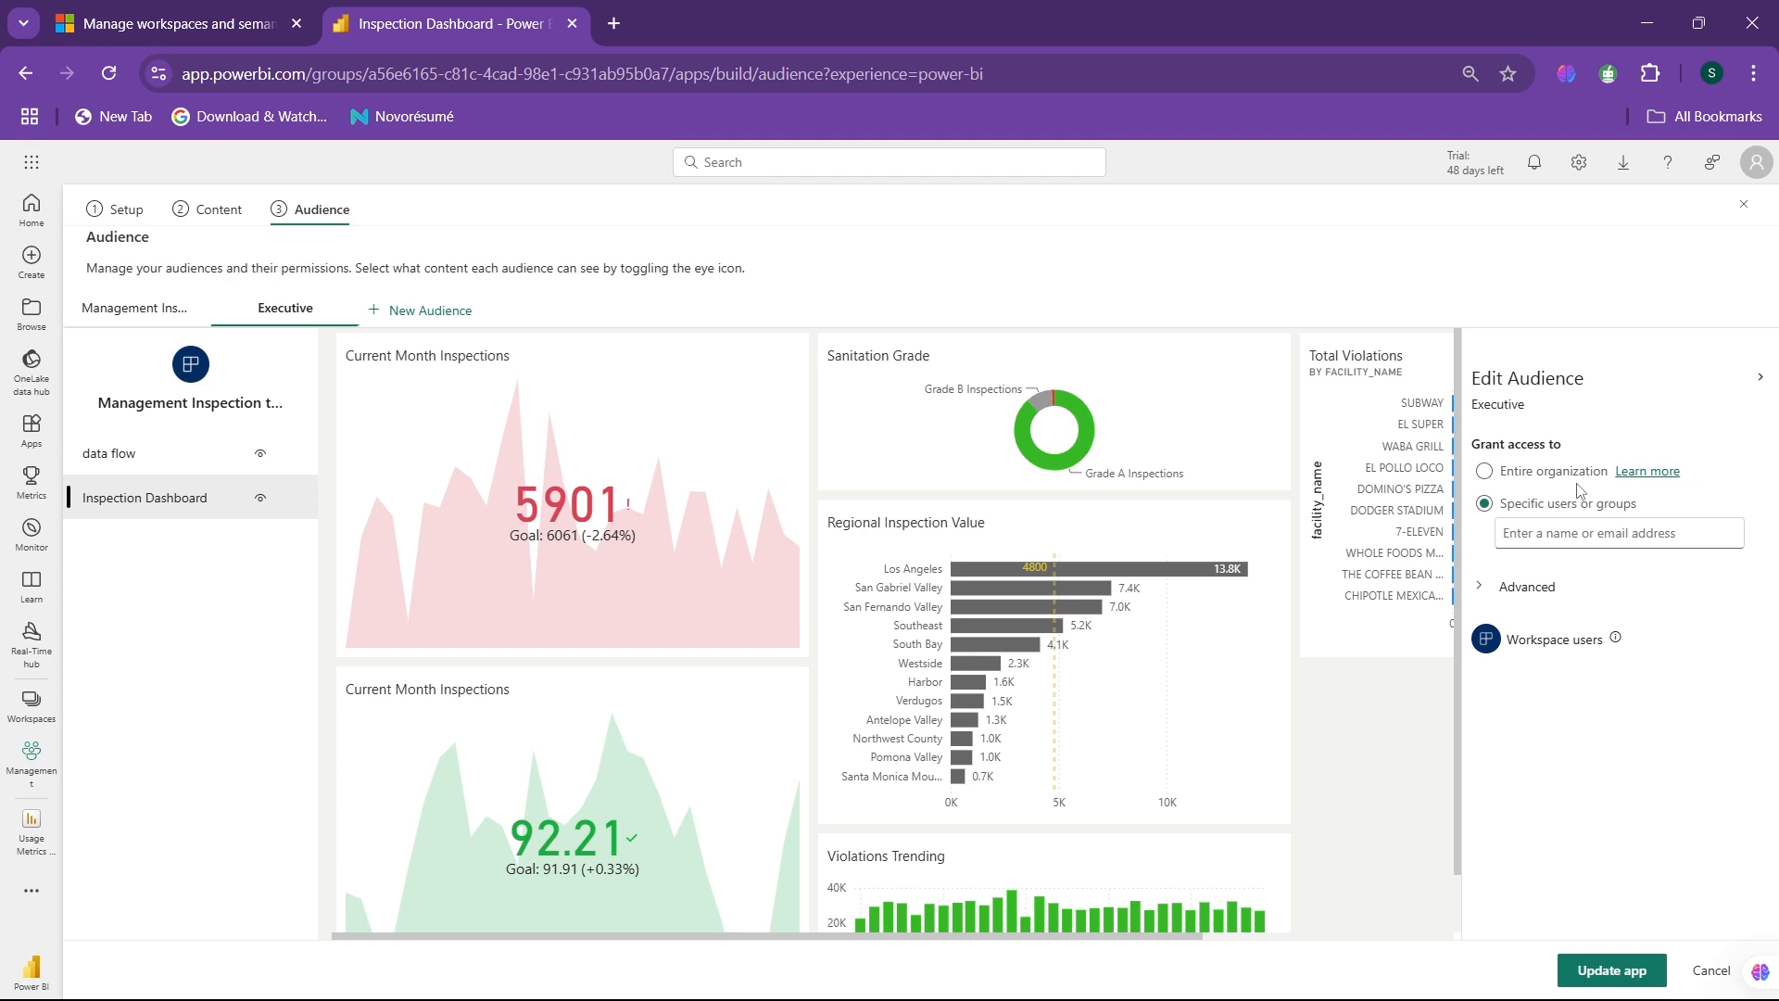
Step: Restrict Executive access to specific users or groups, leaving both Advanced dataset options unchecked
left_click(1520, 475)
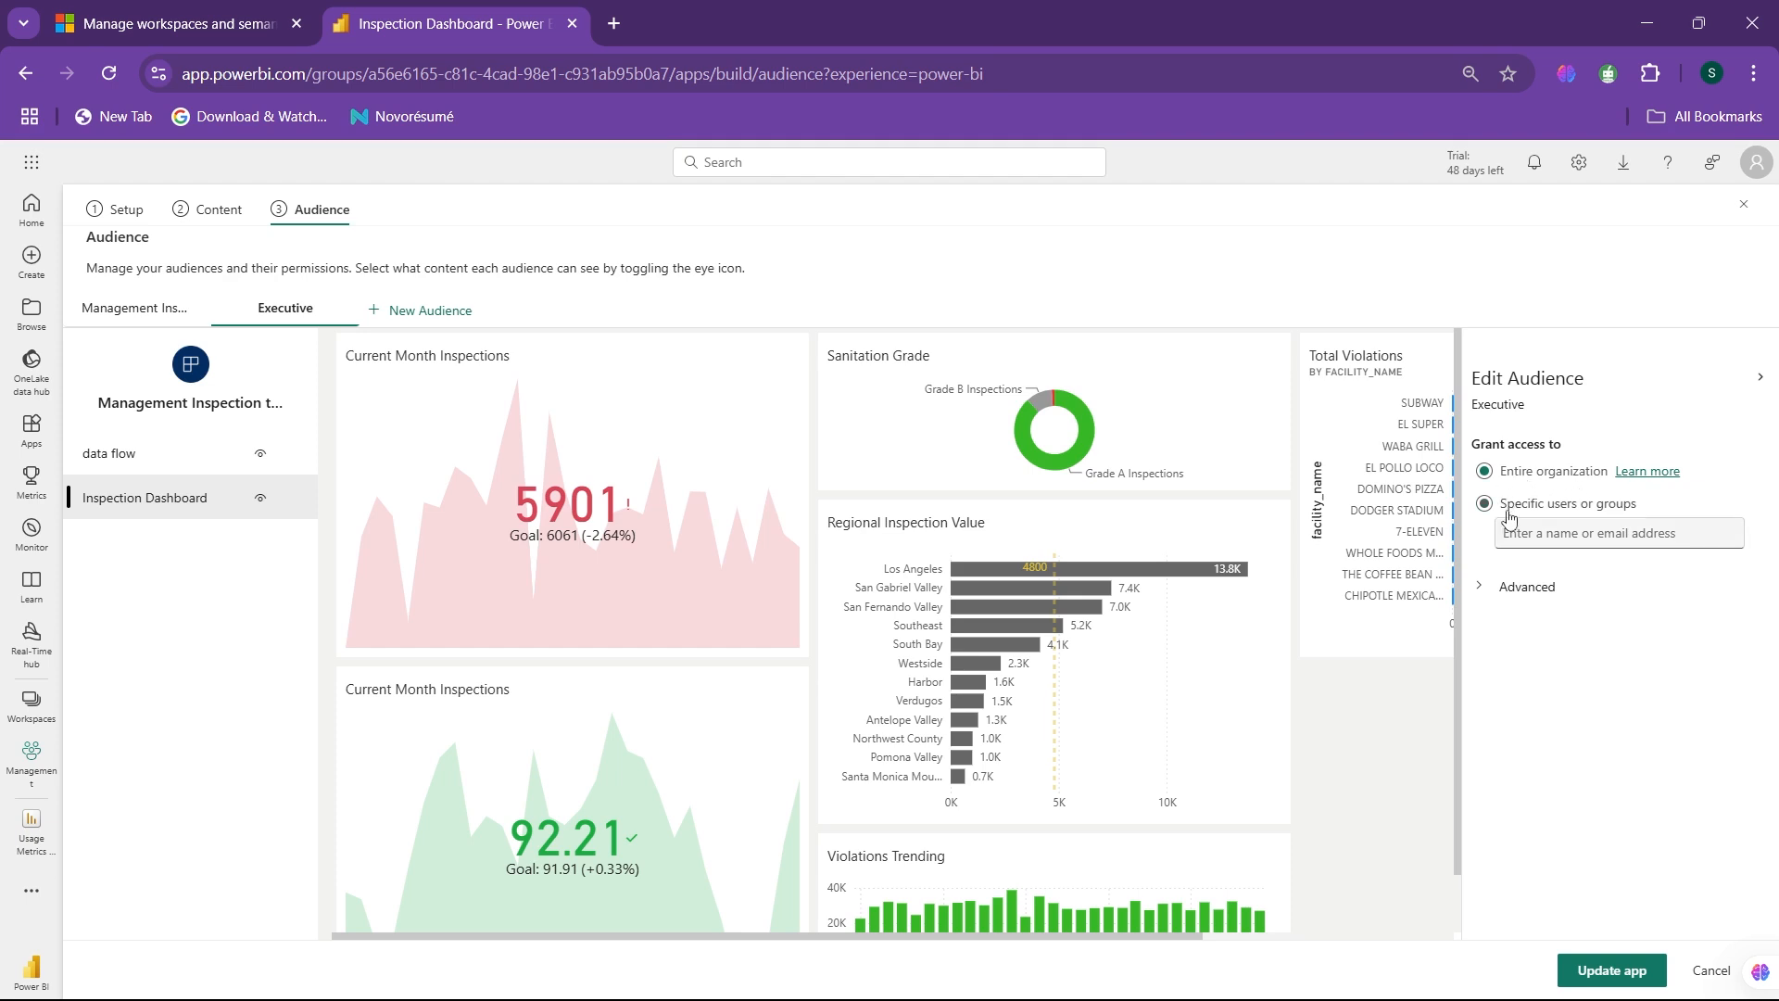
left_click(1507, 511)
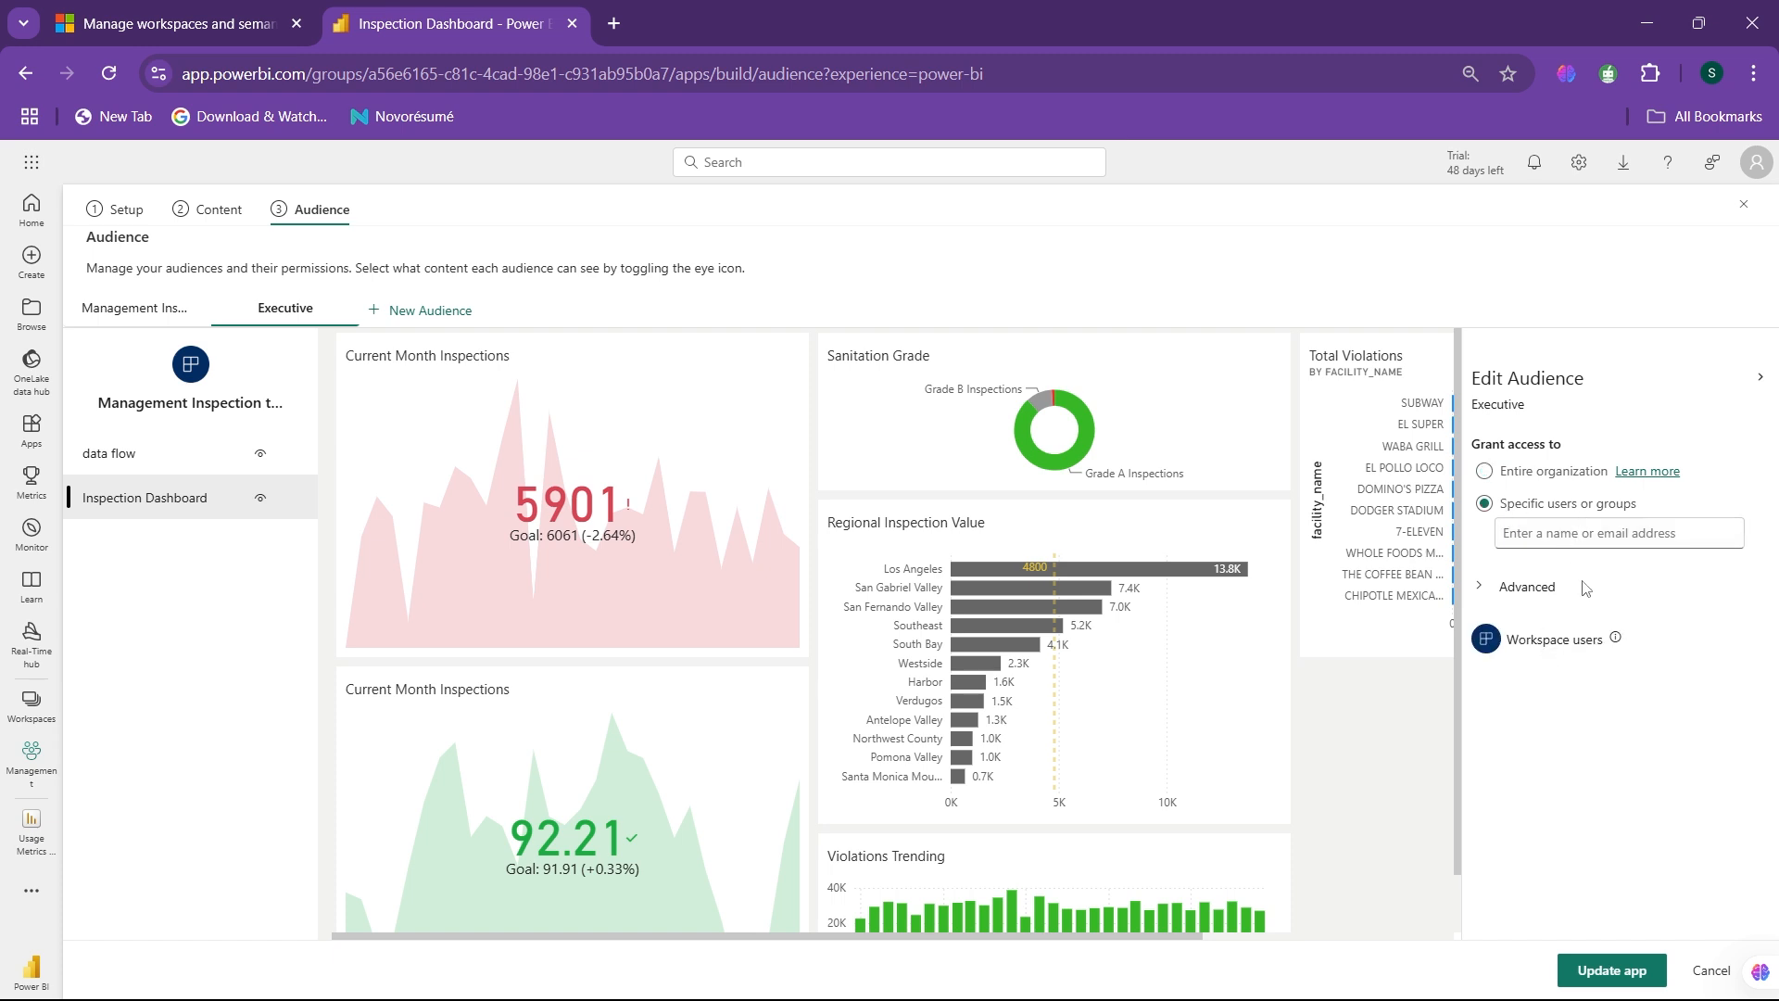
left_click(1525, 586)
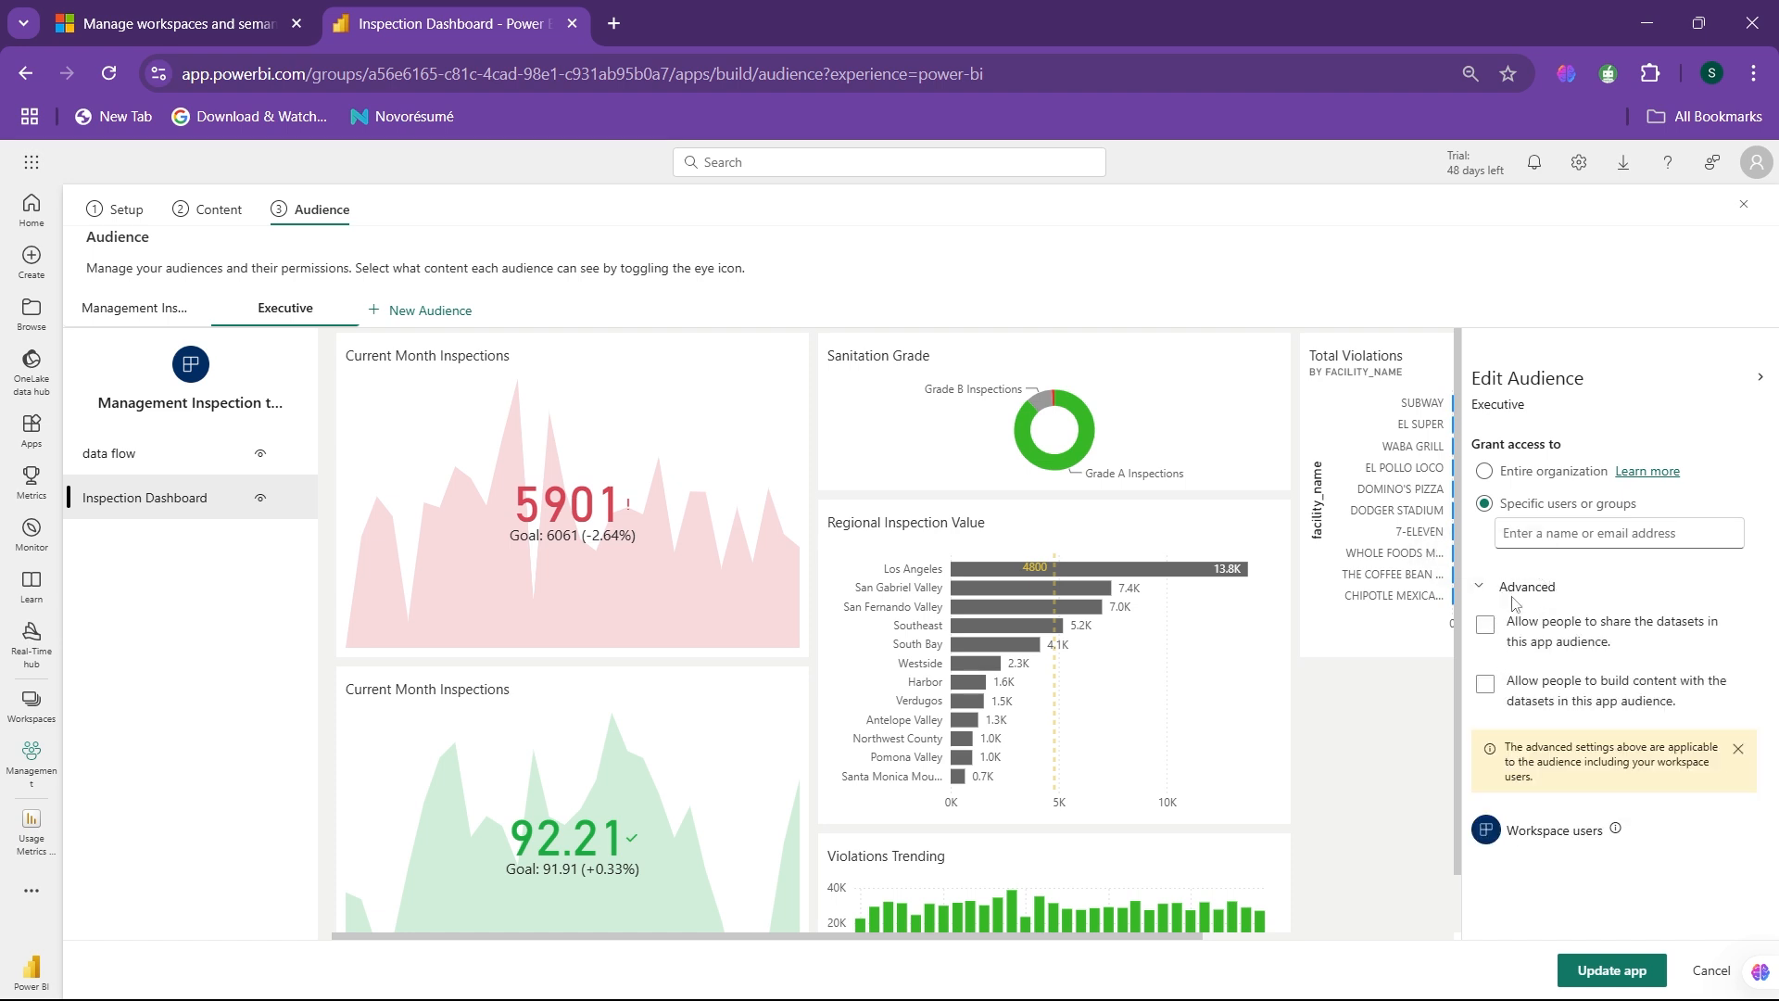
key("ctrl+plus")
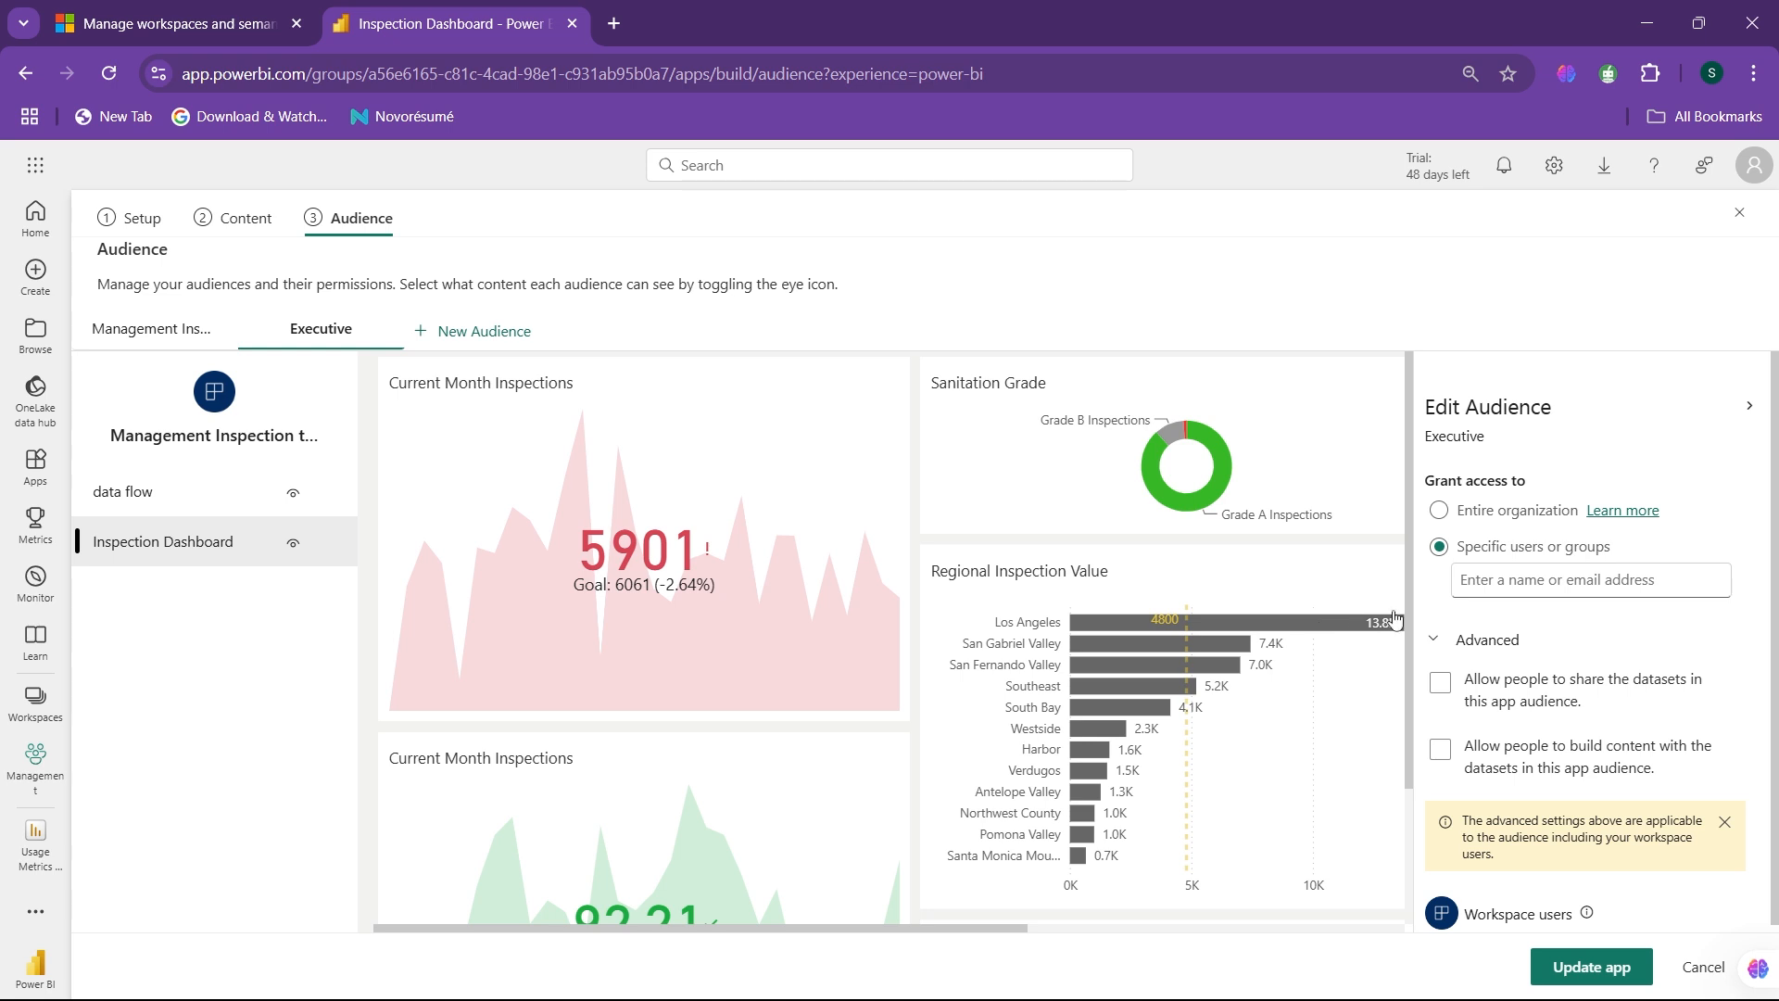
scroll(1511, 691, "down", 1)
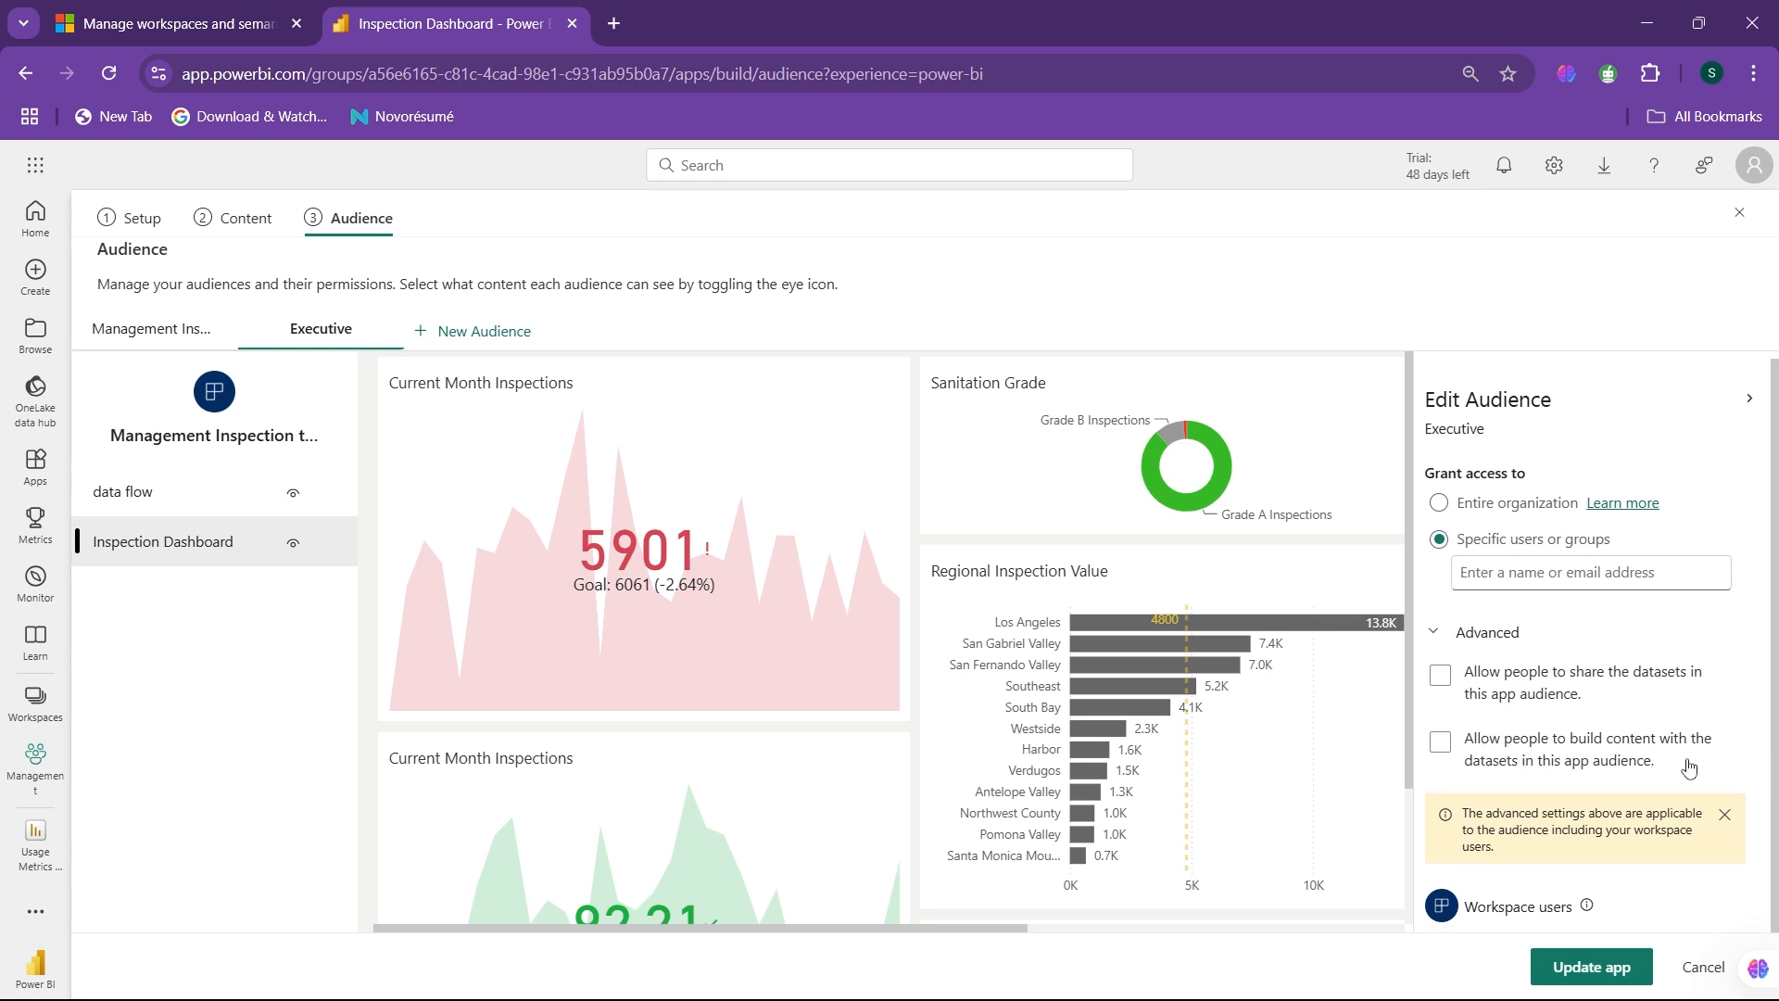
mouse_move(1434, 775)
key("ctrl+minus")
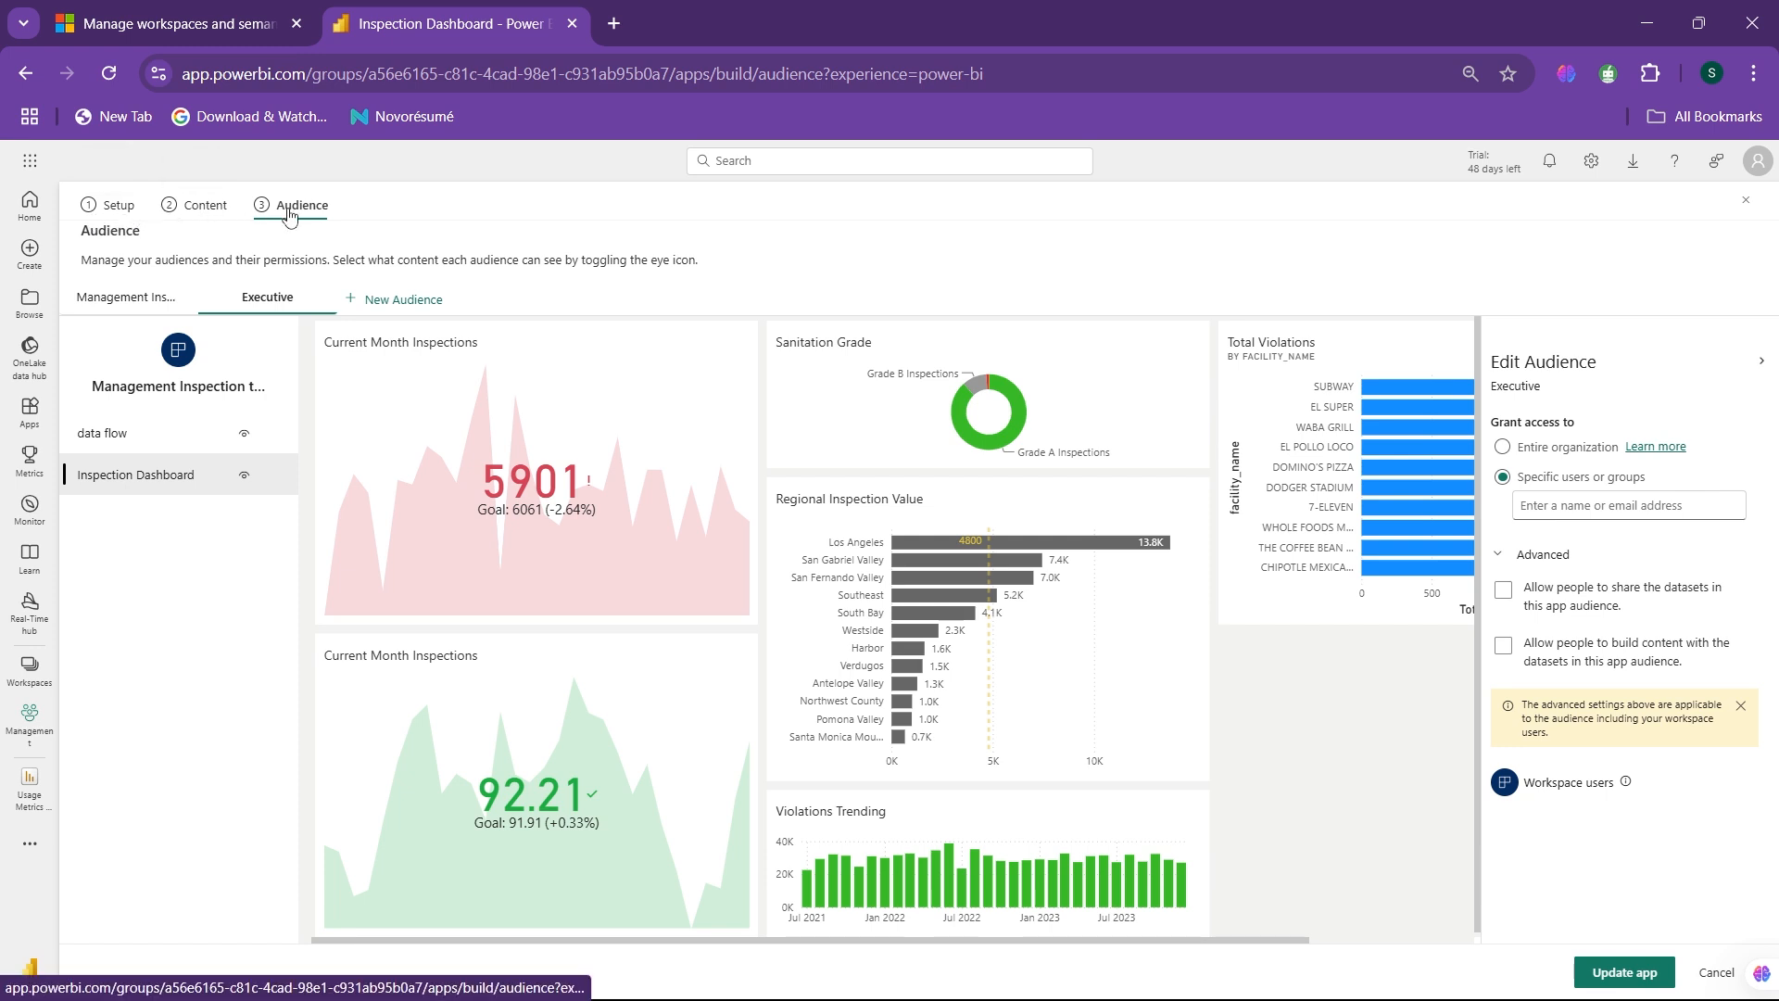
Step: Publish the app update and open the app on the data flow report
left_click(1636, 973)
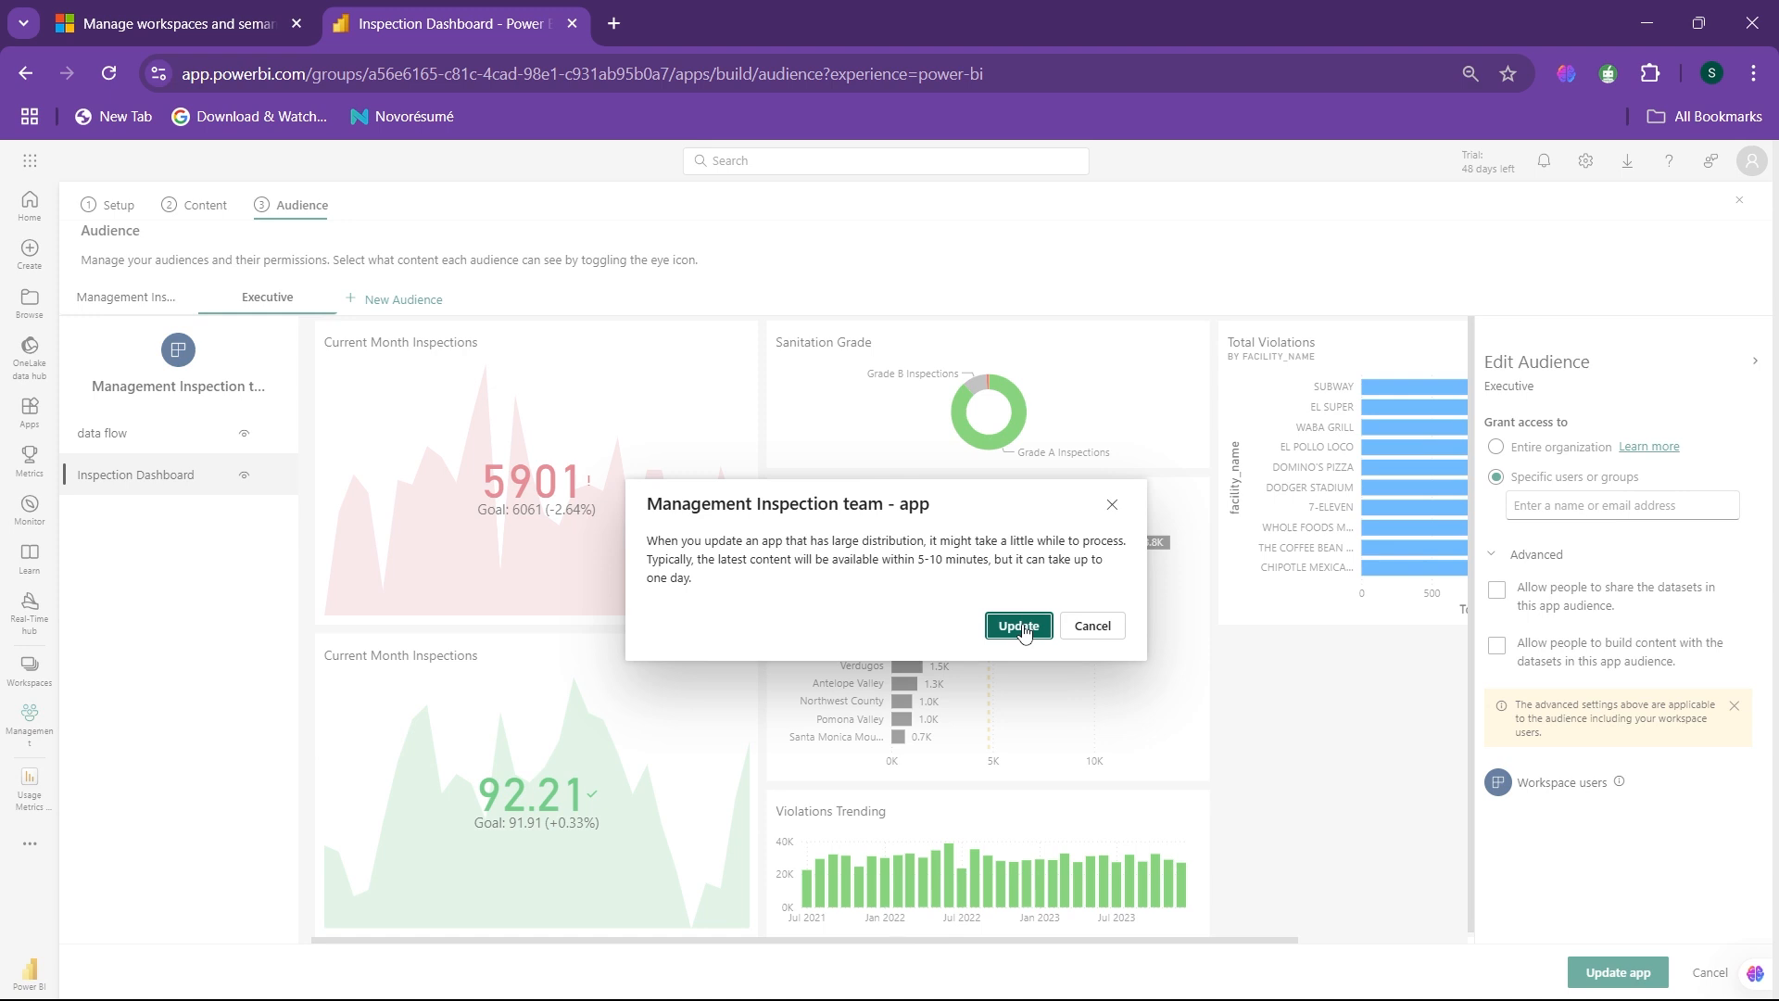
left_click(1020, 628)
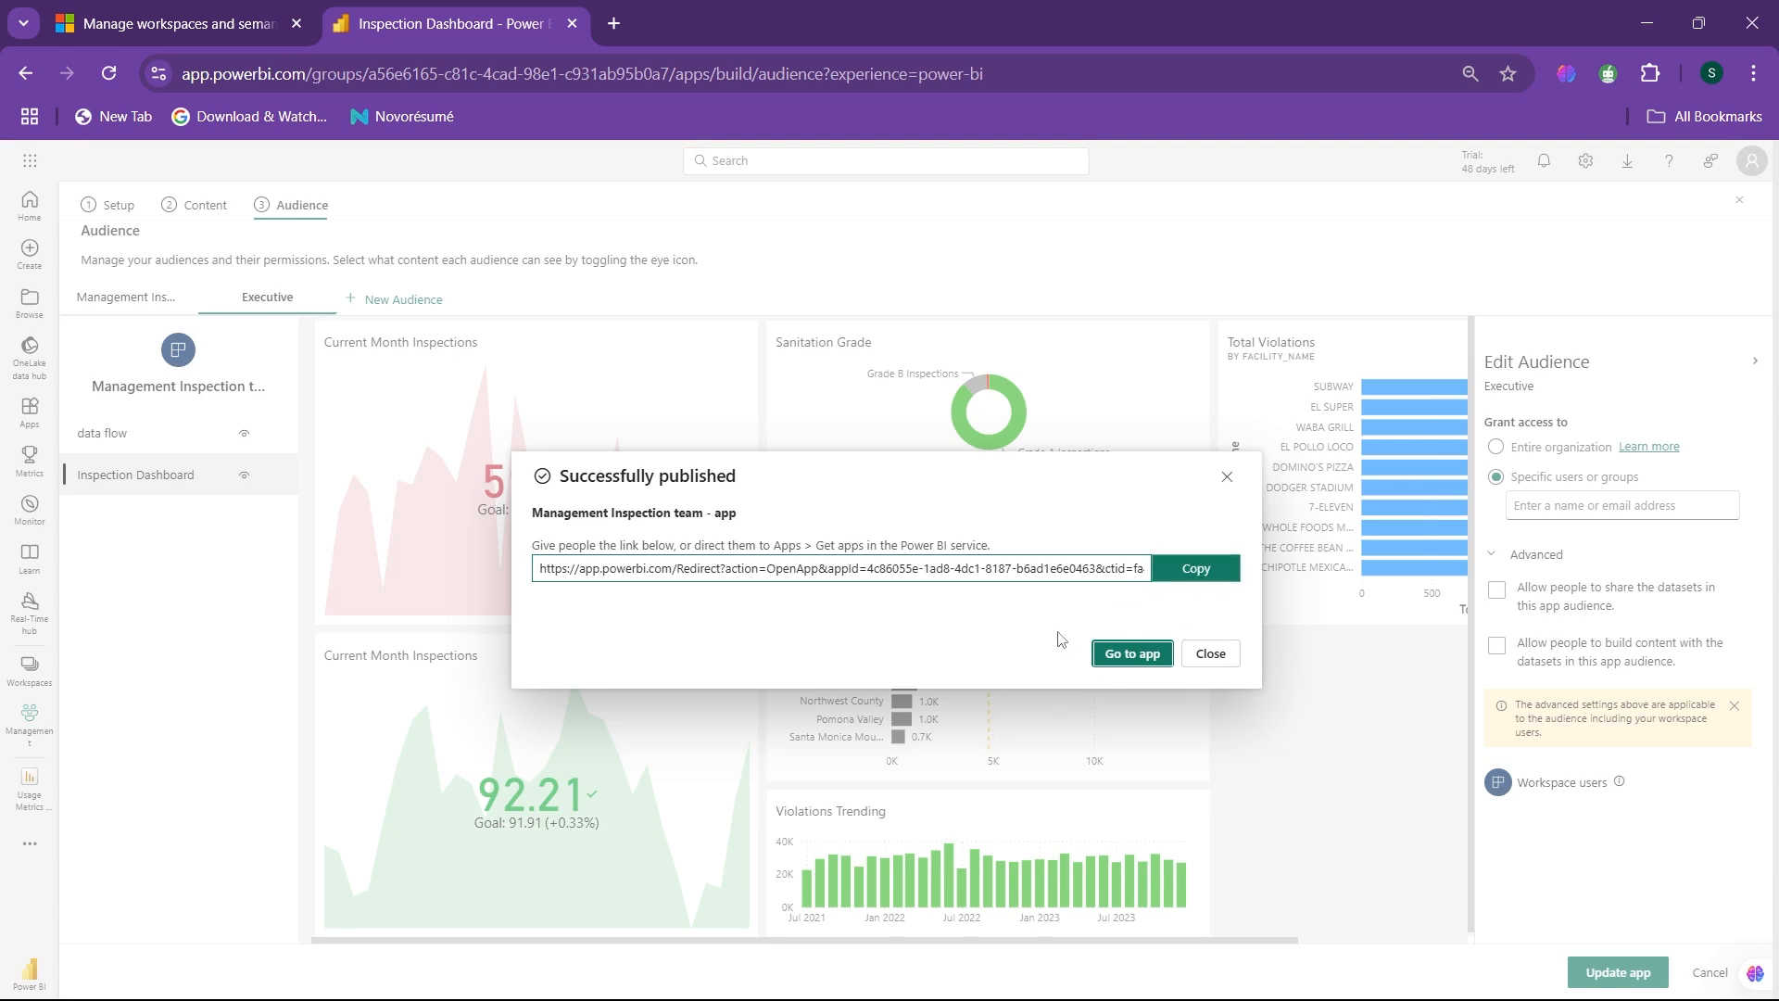
left_click(1138, 661)
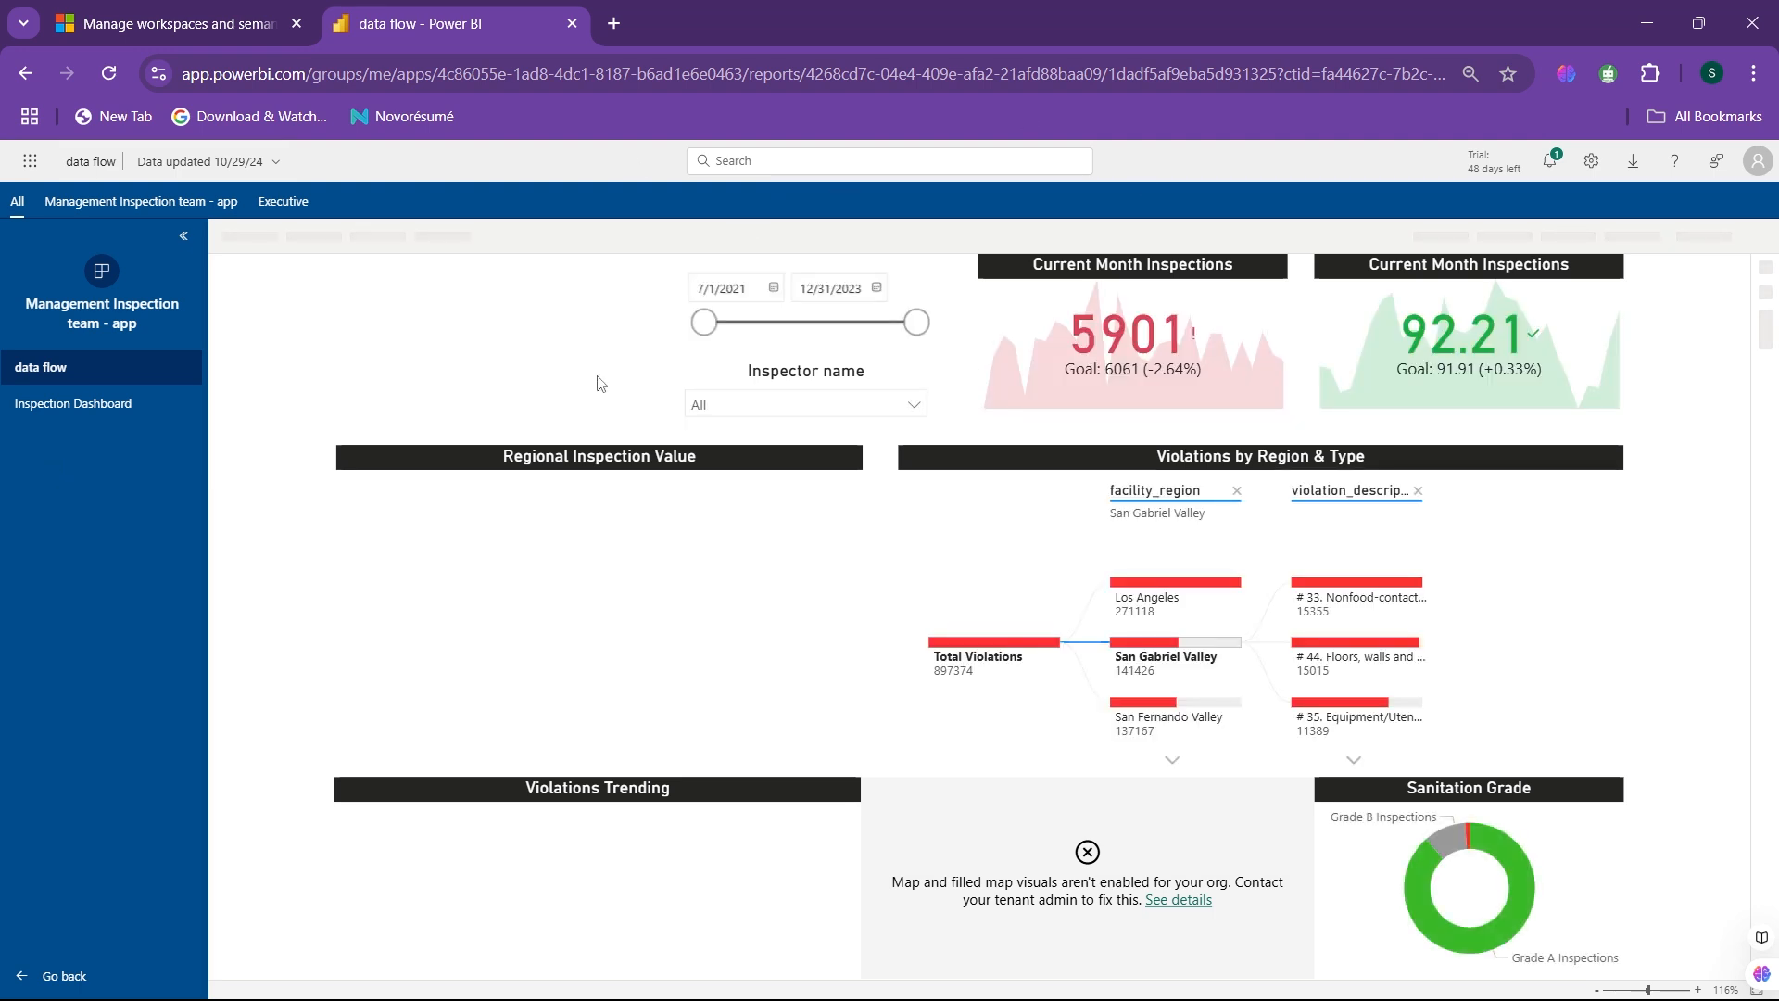
Step: Browse Inspection Dashboard and data flow under the Management Inspection team and Executive audiences
left_click(67, 409)
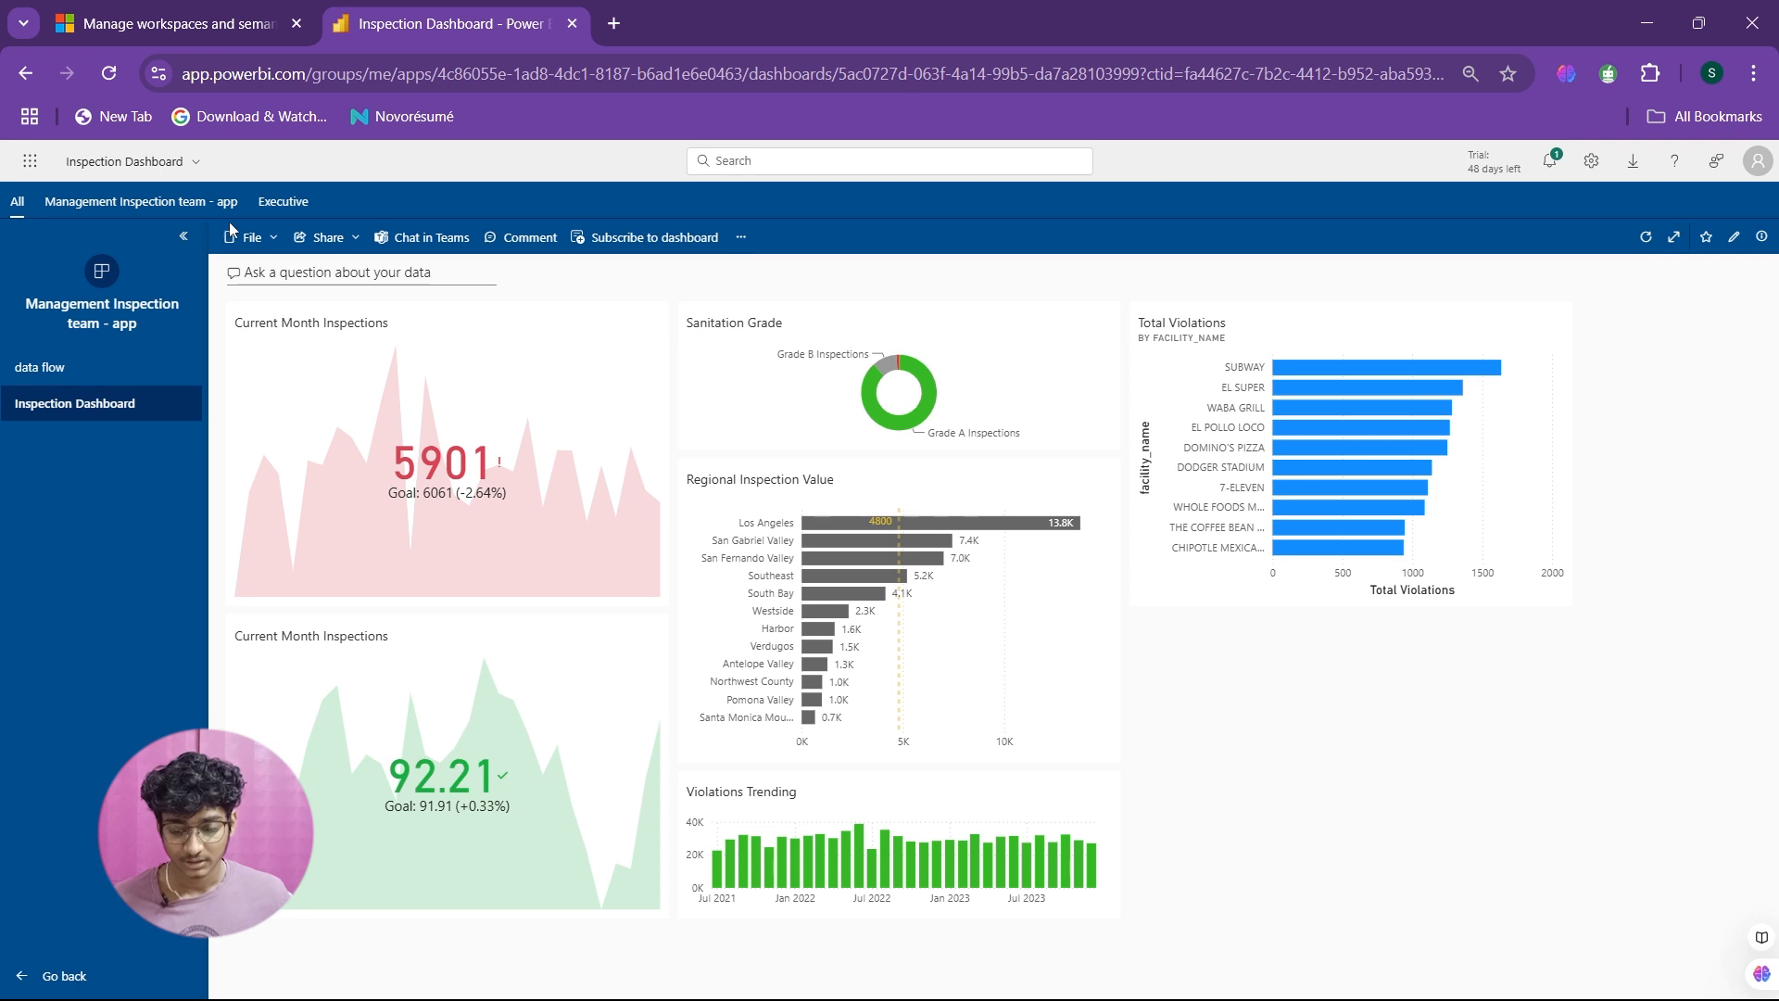
left_click(123, 203)
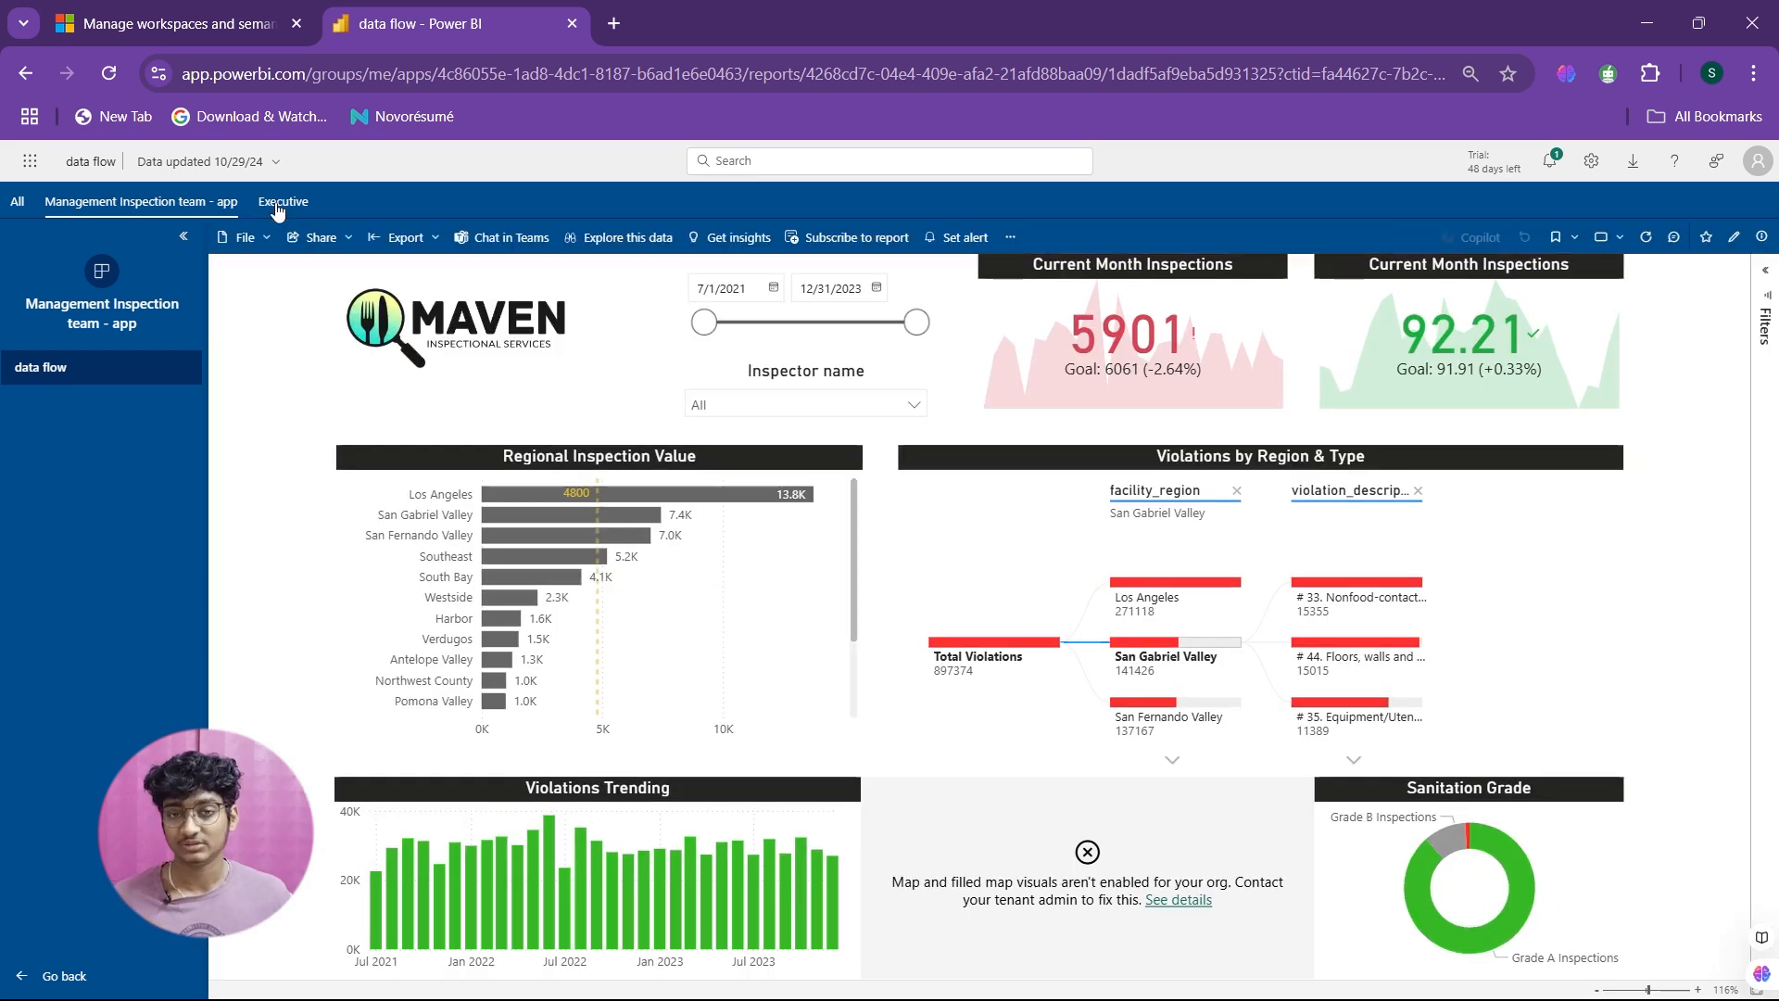
left_click(278, 210)
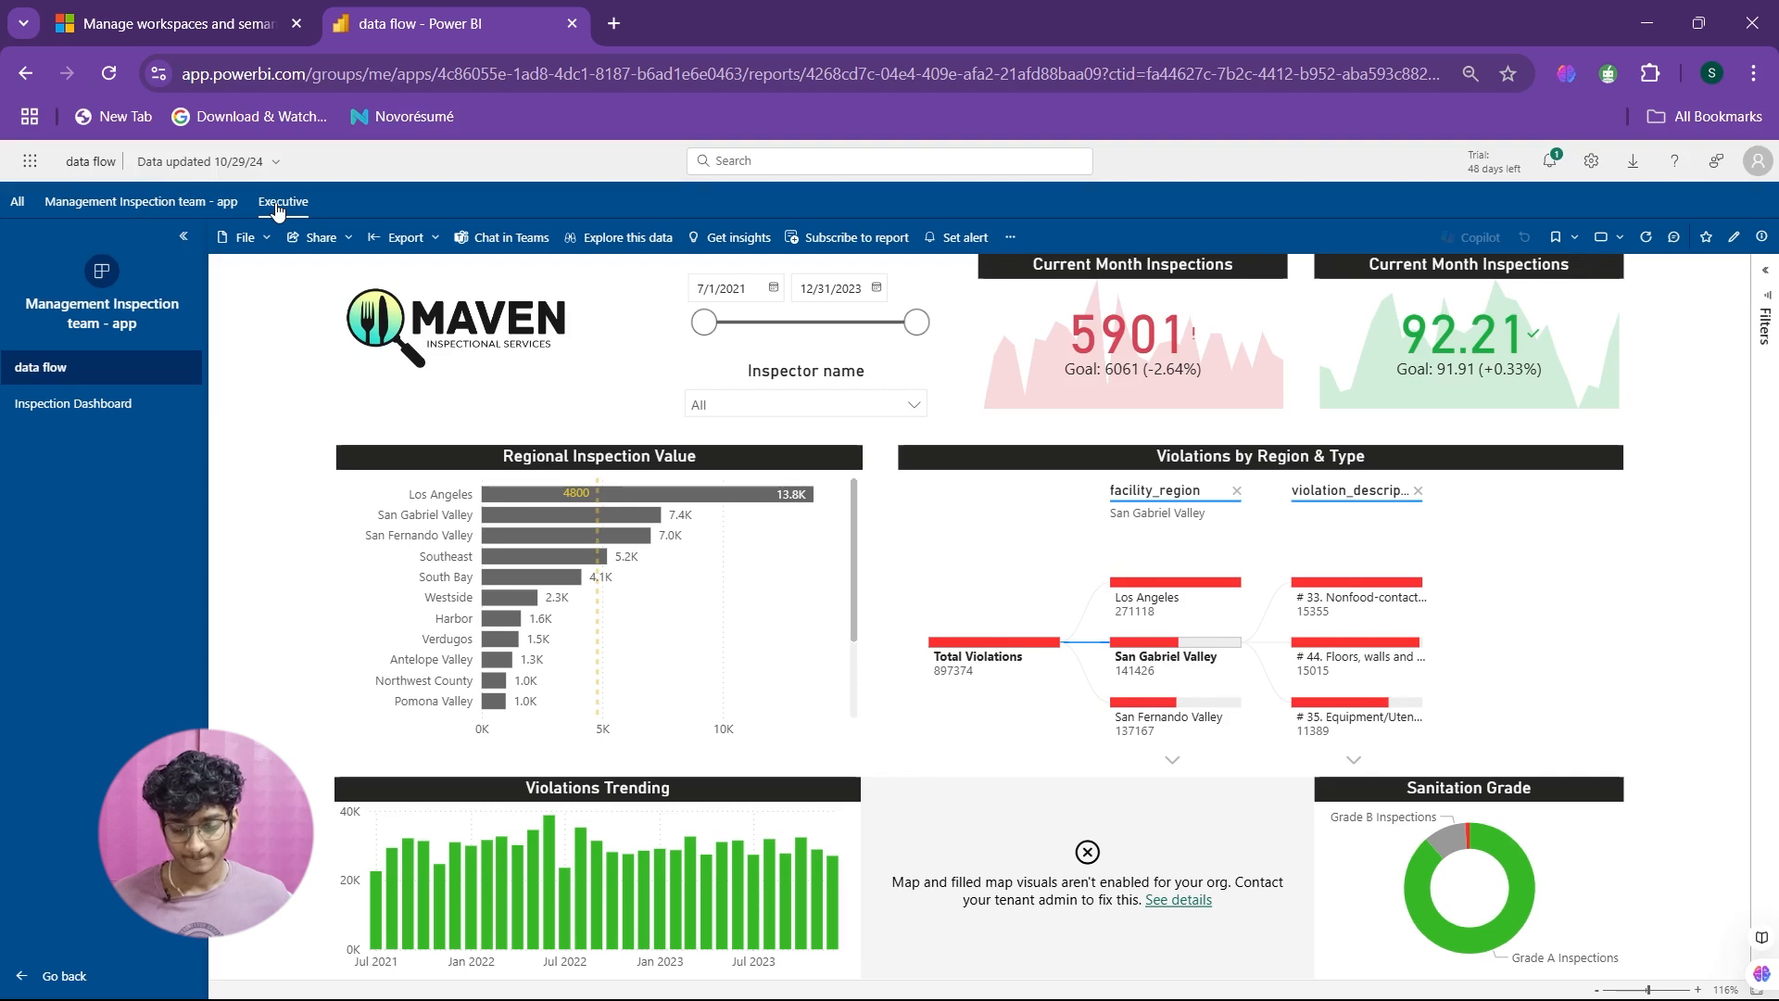
left_click(82, 416)
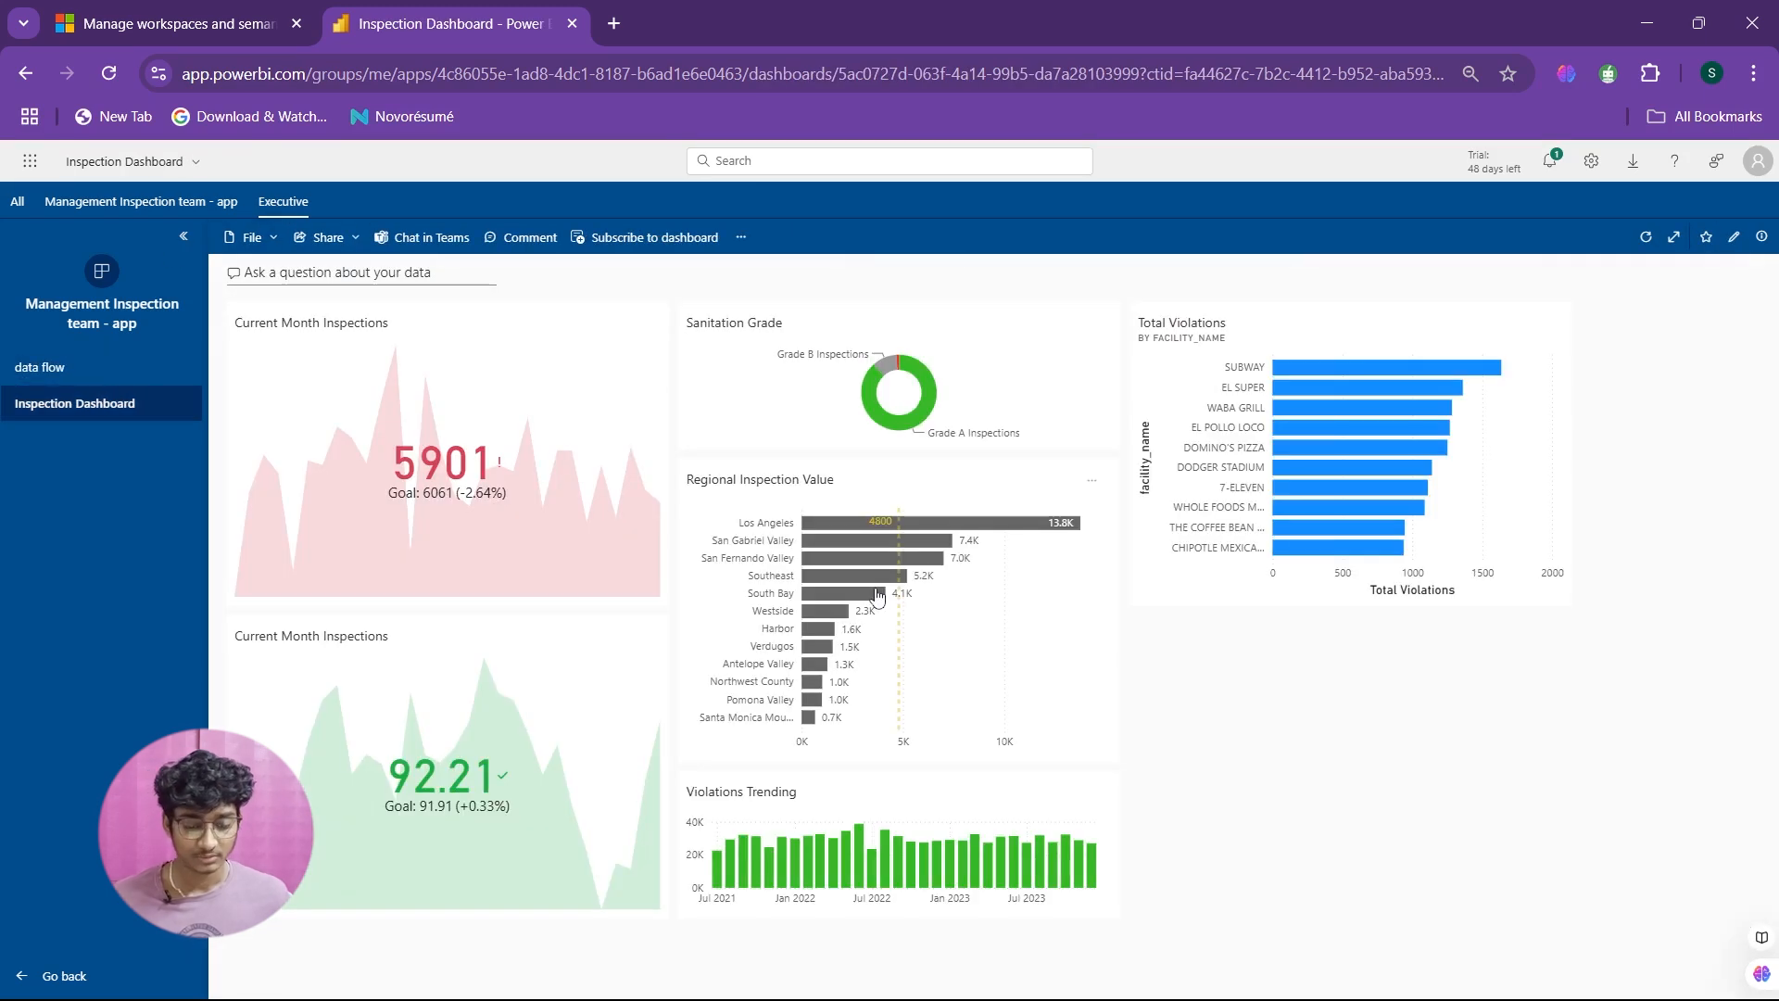
left_click(69, 376)
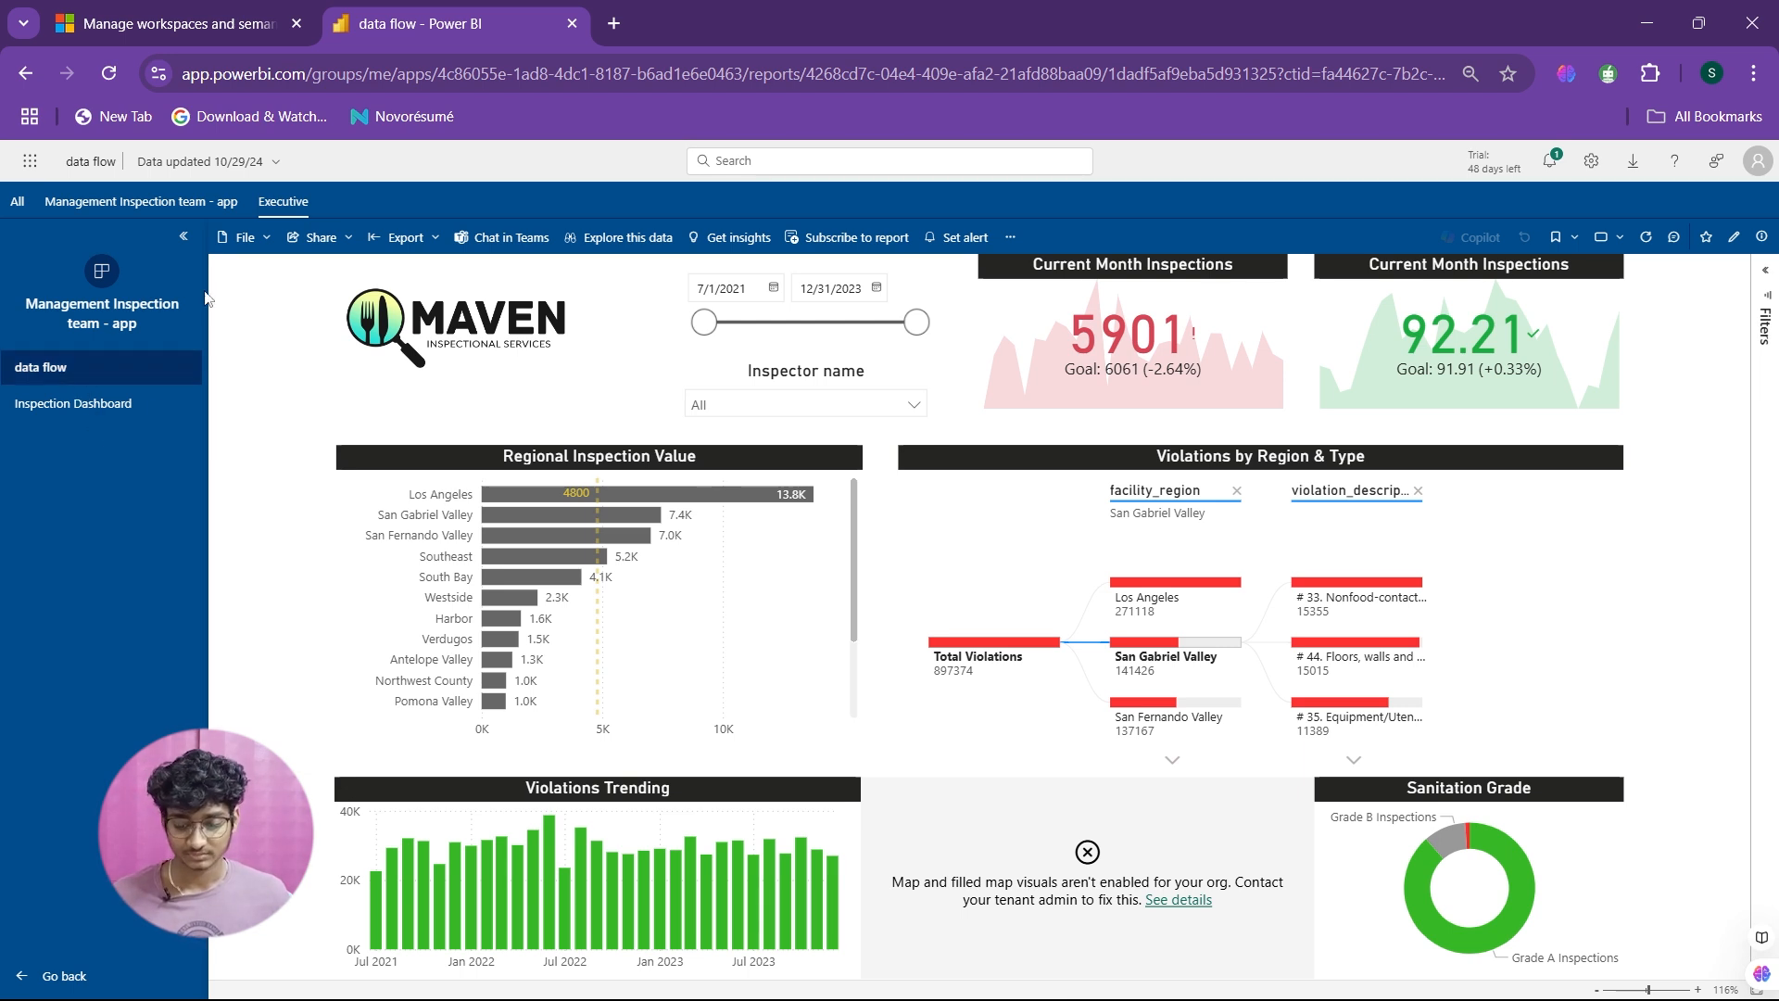
left_click(16, 202)
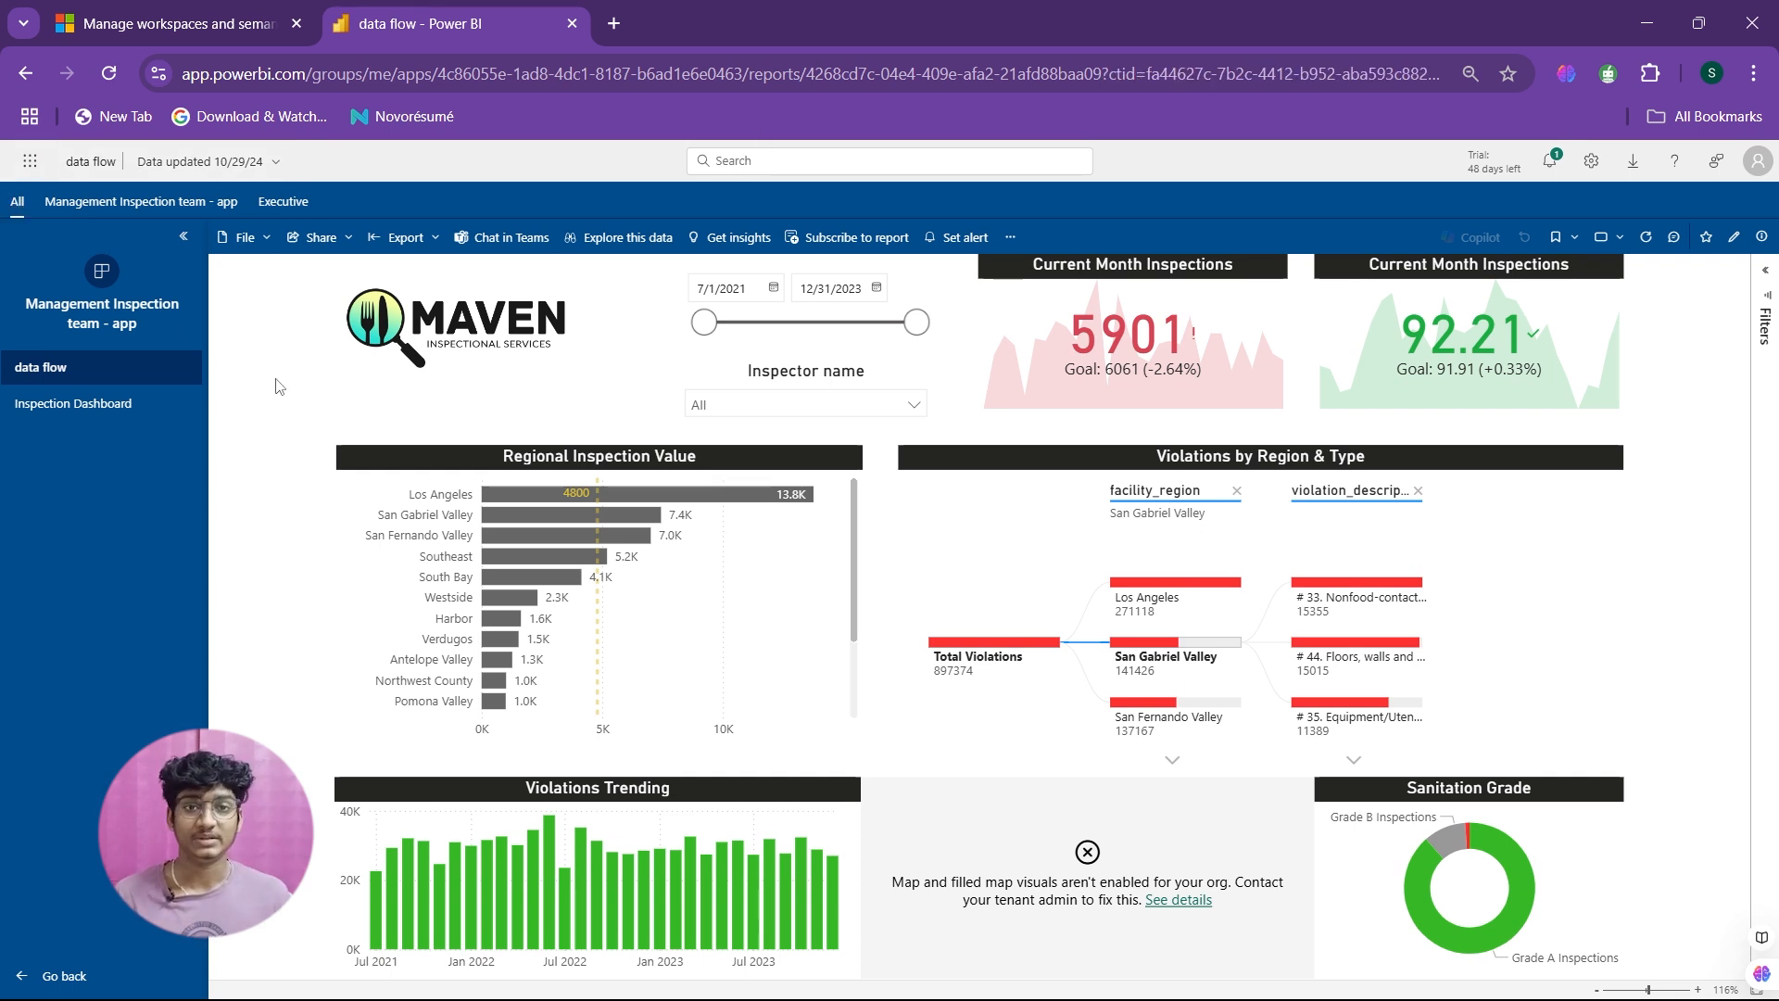
key("alt+Tab")
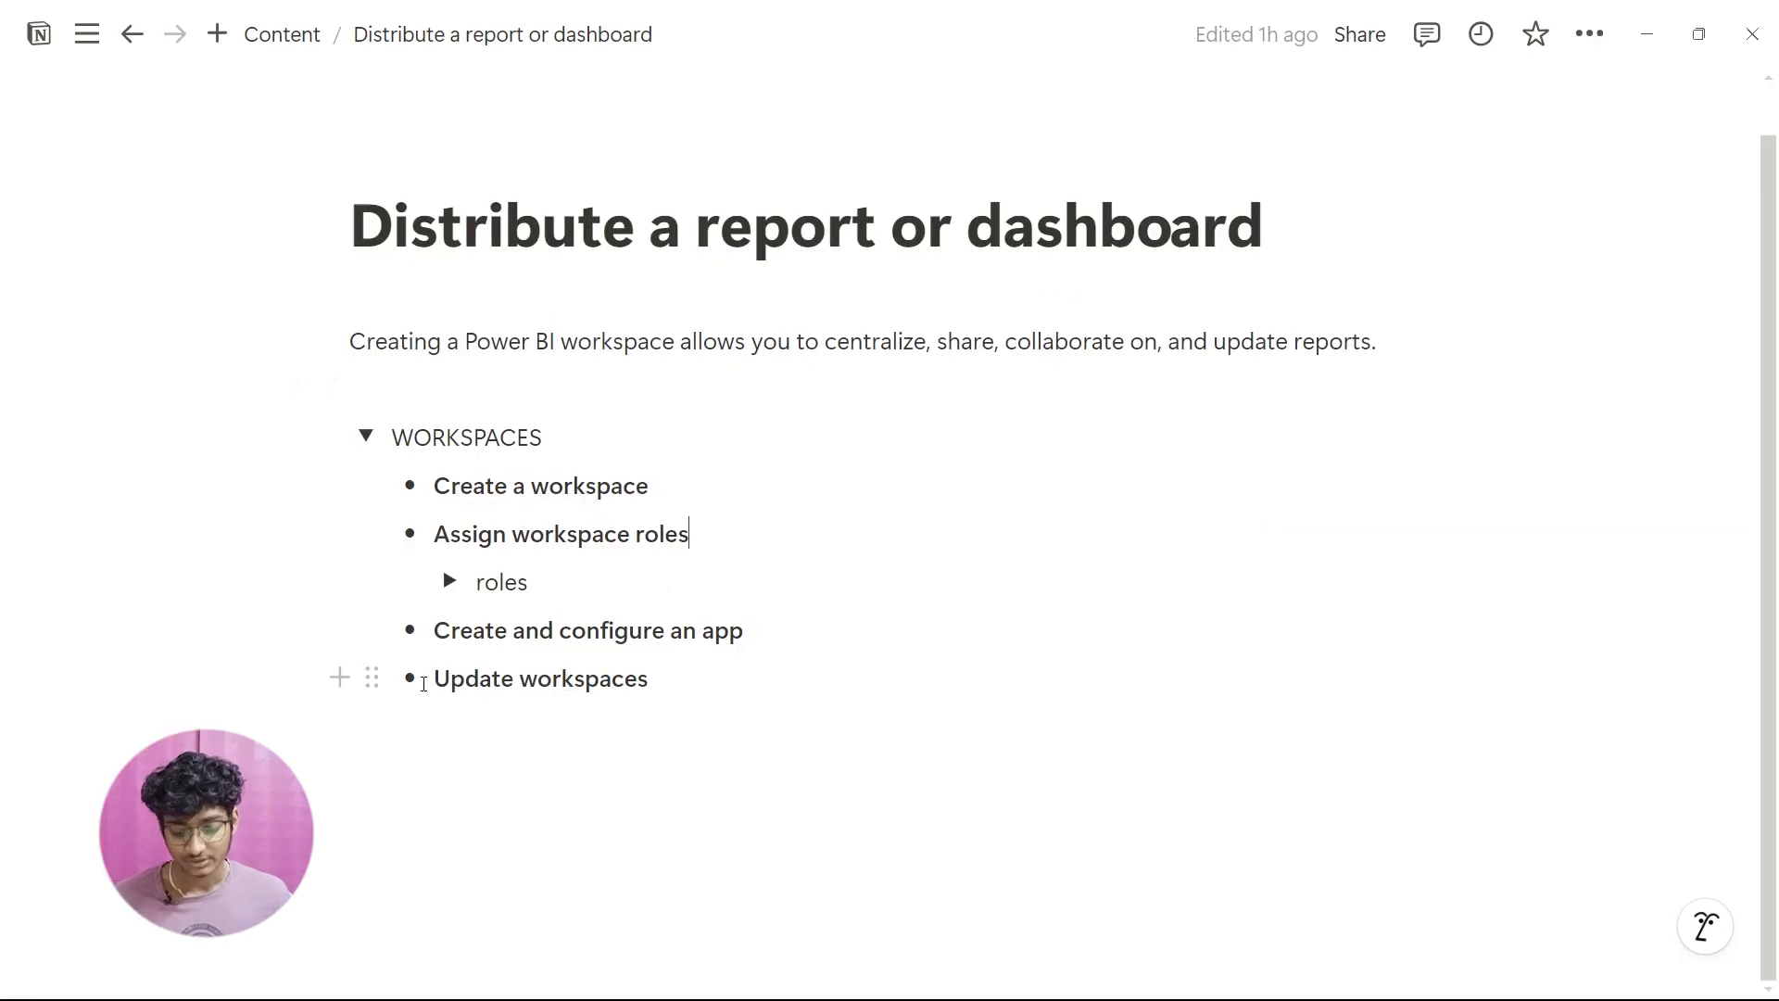
Step: Leave the published app, reopen the Management workspace's item list, then return to Notion
key("alt+Tab")
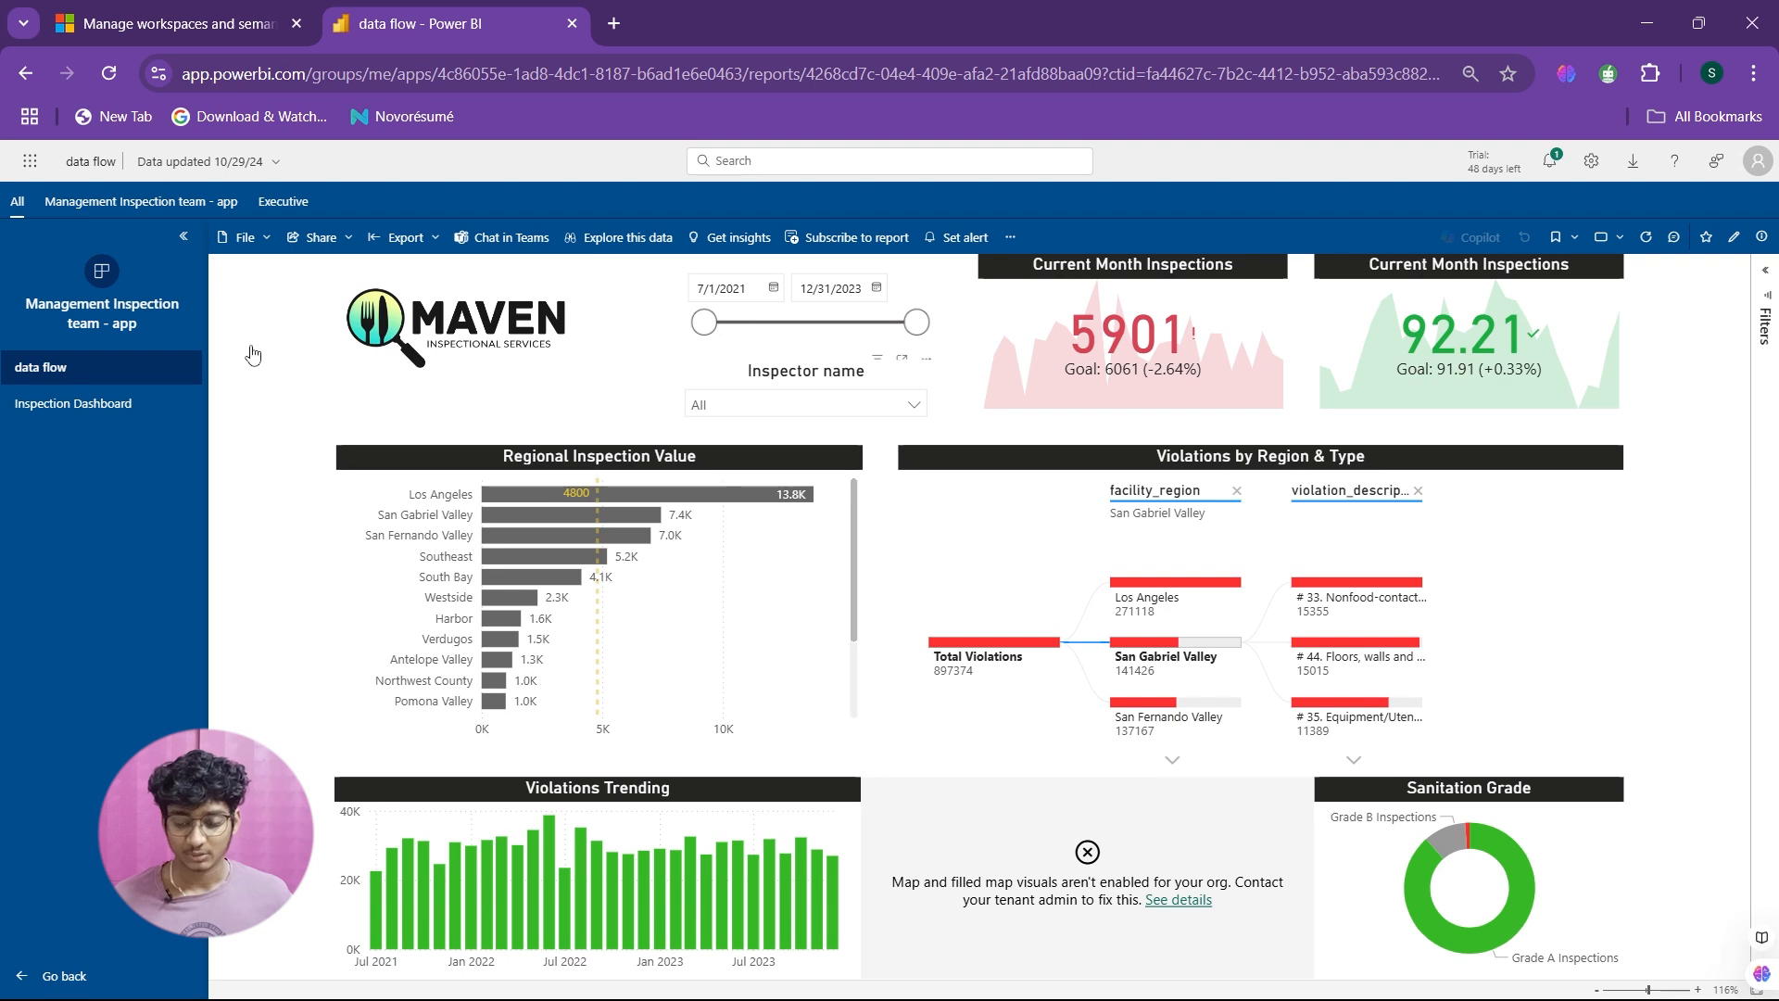
left_click(28, 162)
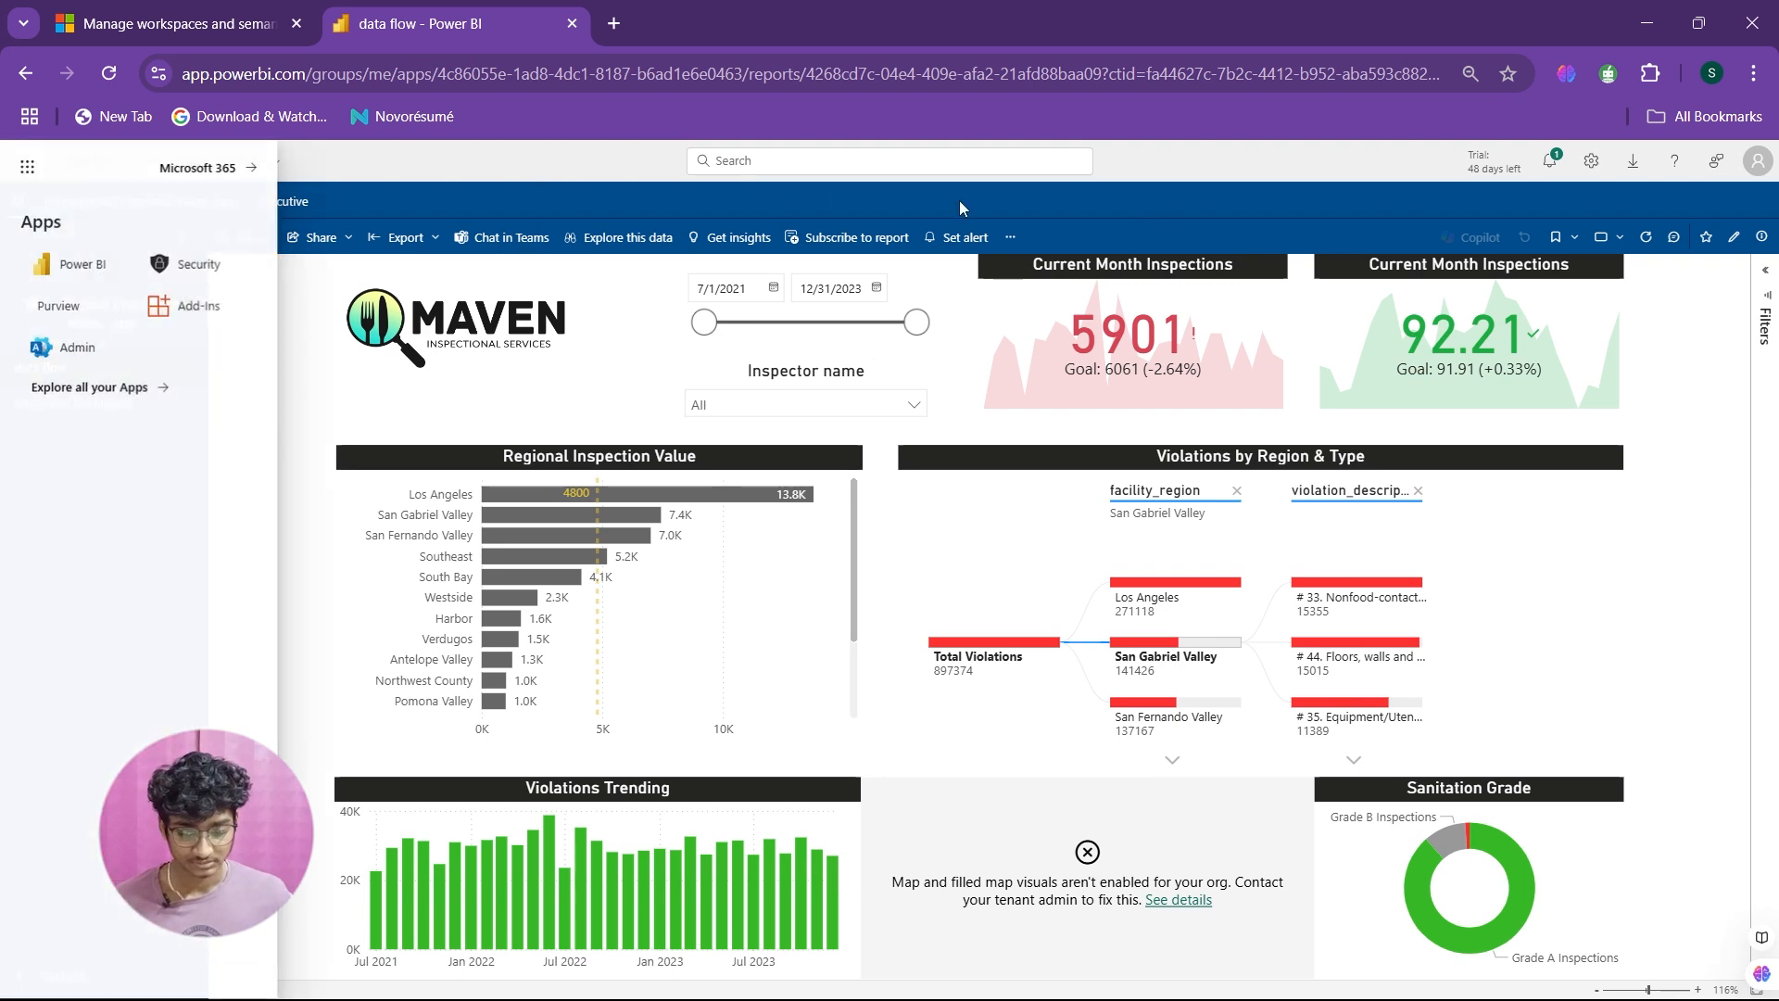
left_click(380, 180)
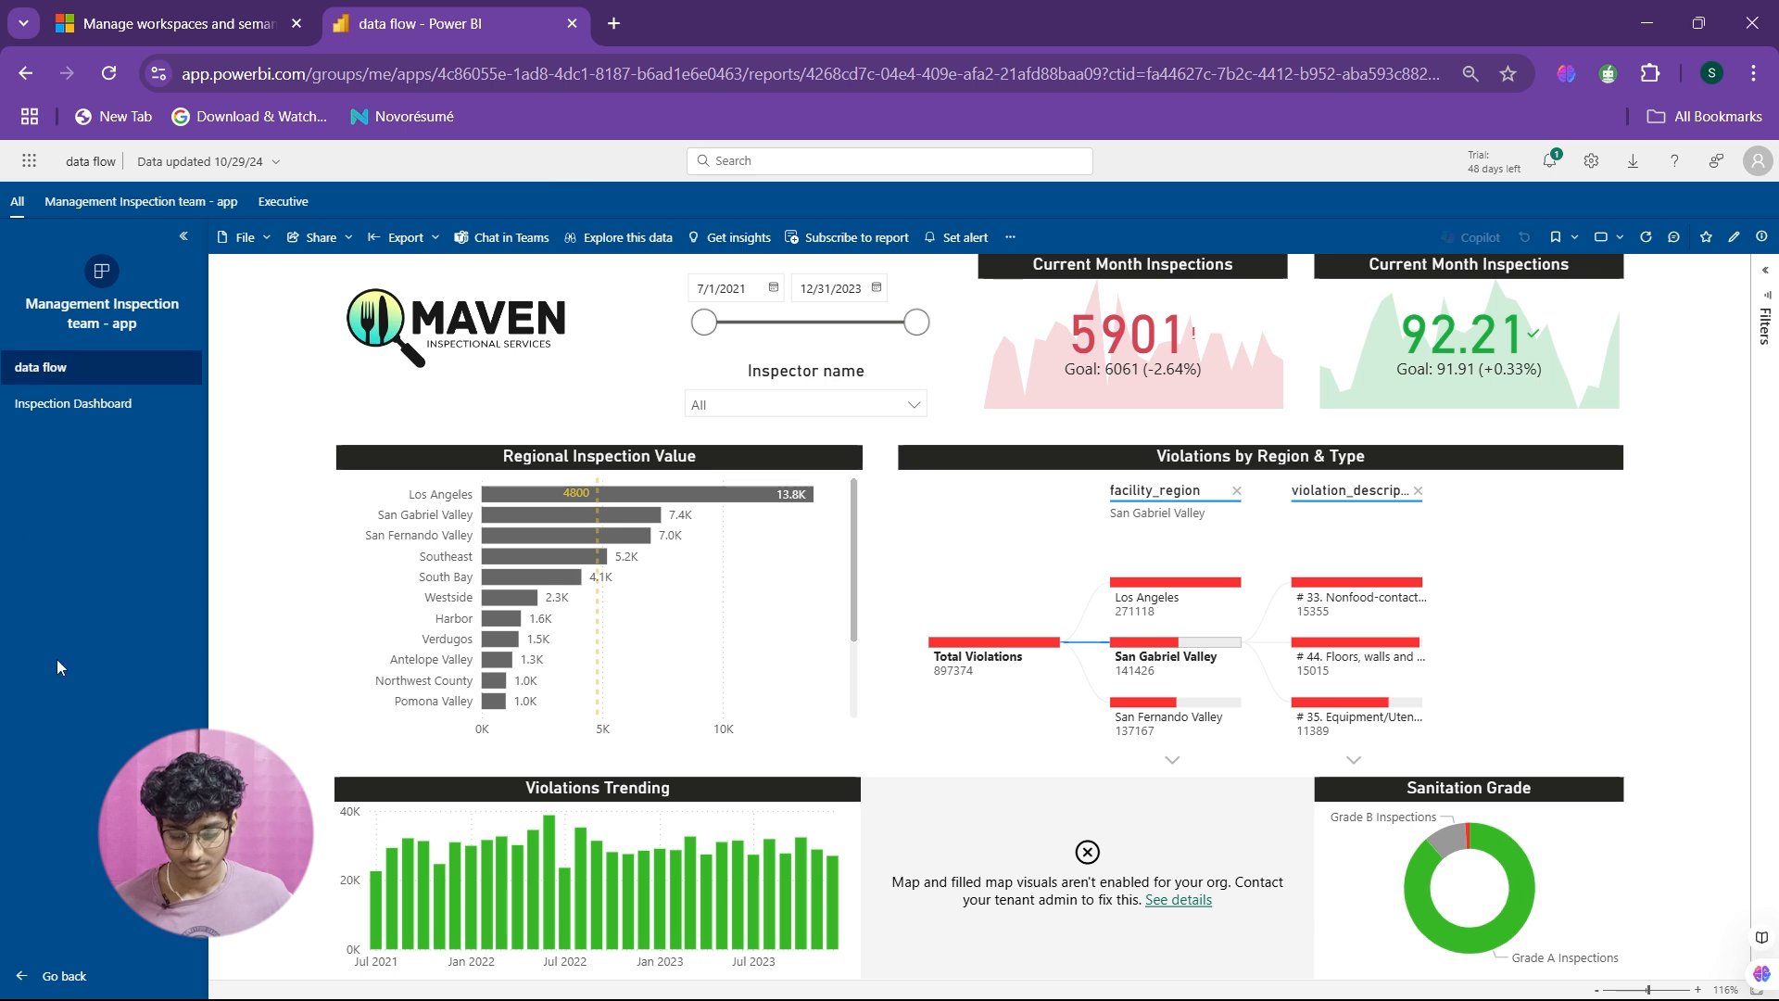
left_click(45, 976)
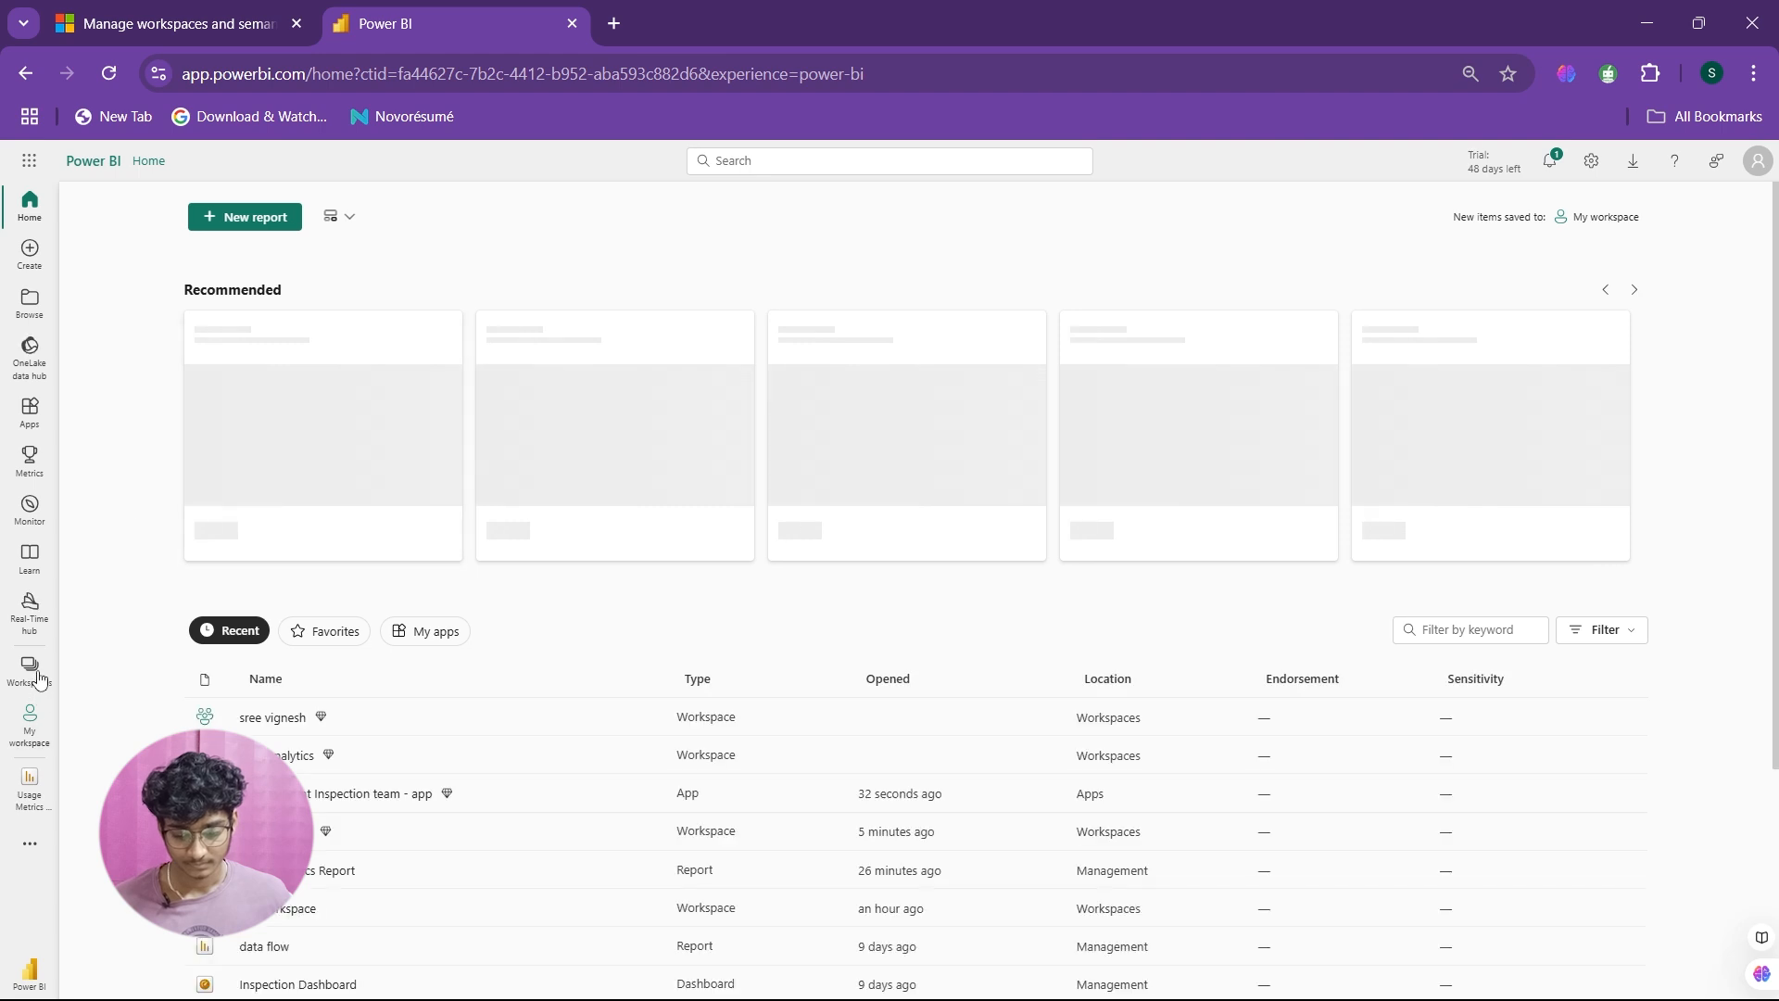
left_click(34, 672)
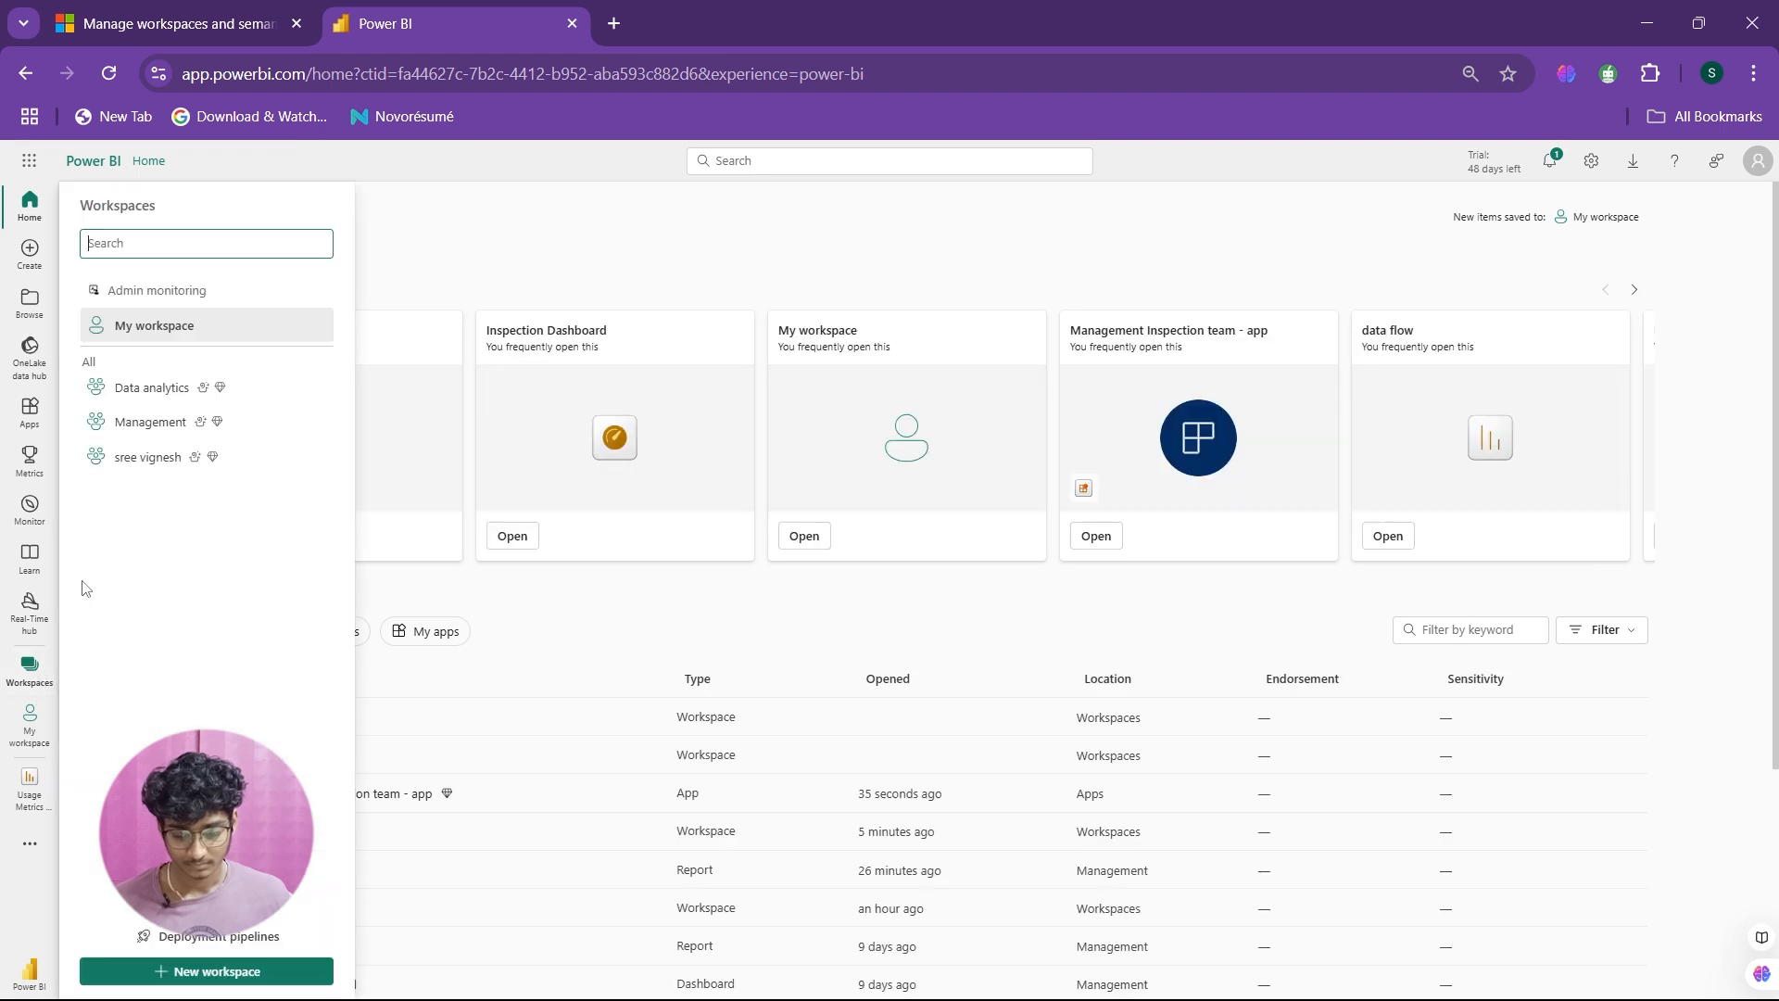
left_click(172, 428)
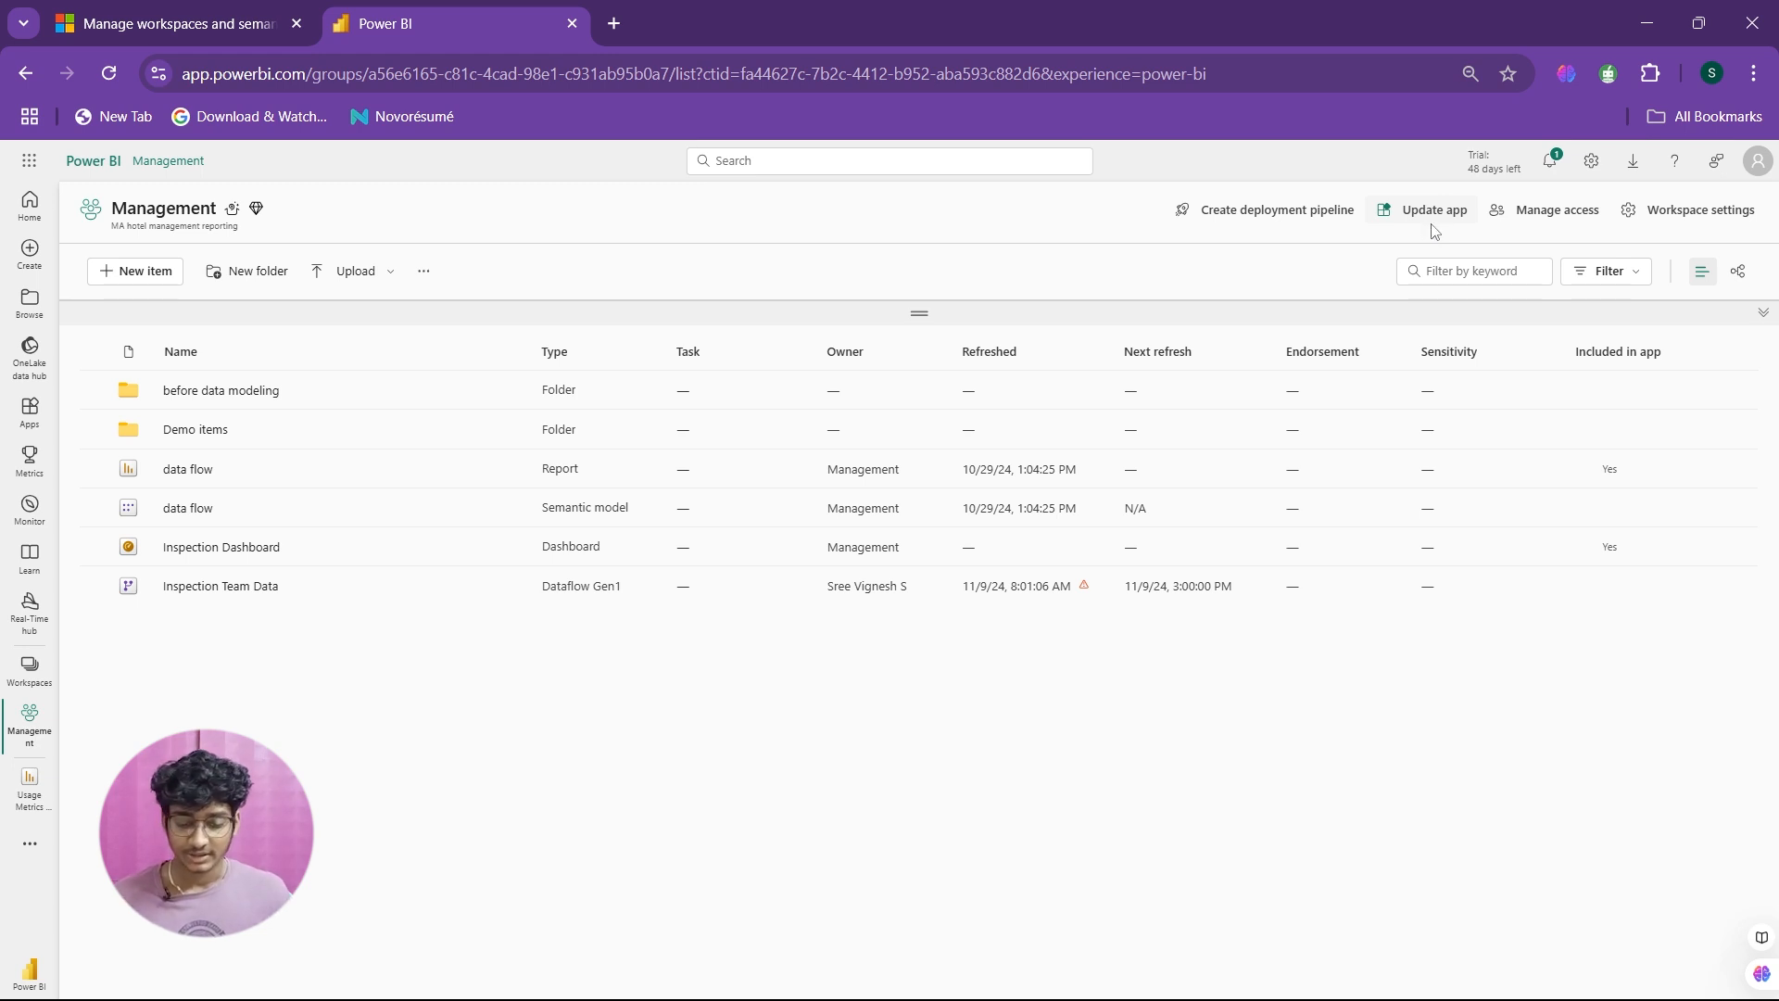
key("alt+Tab")
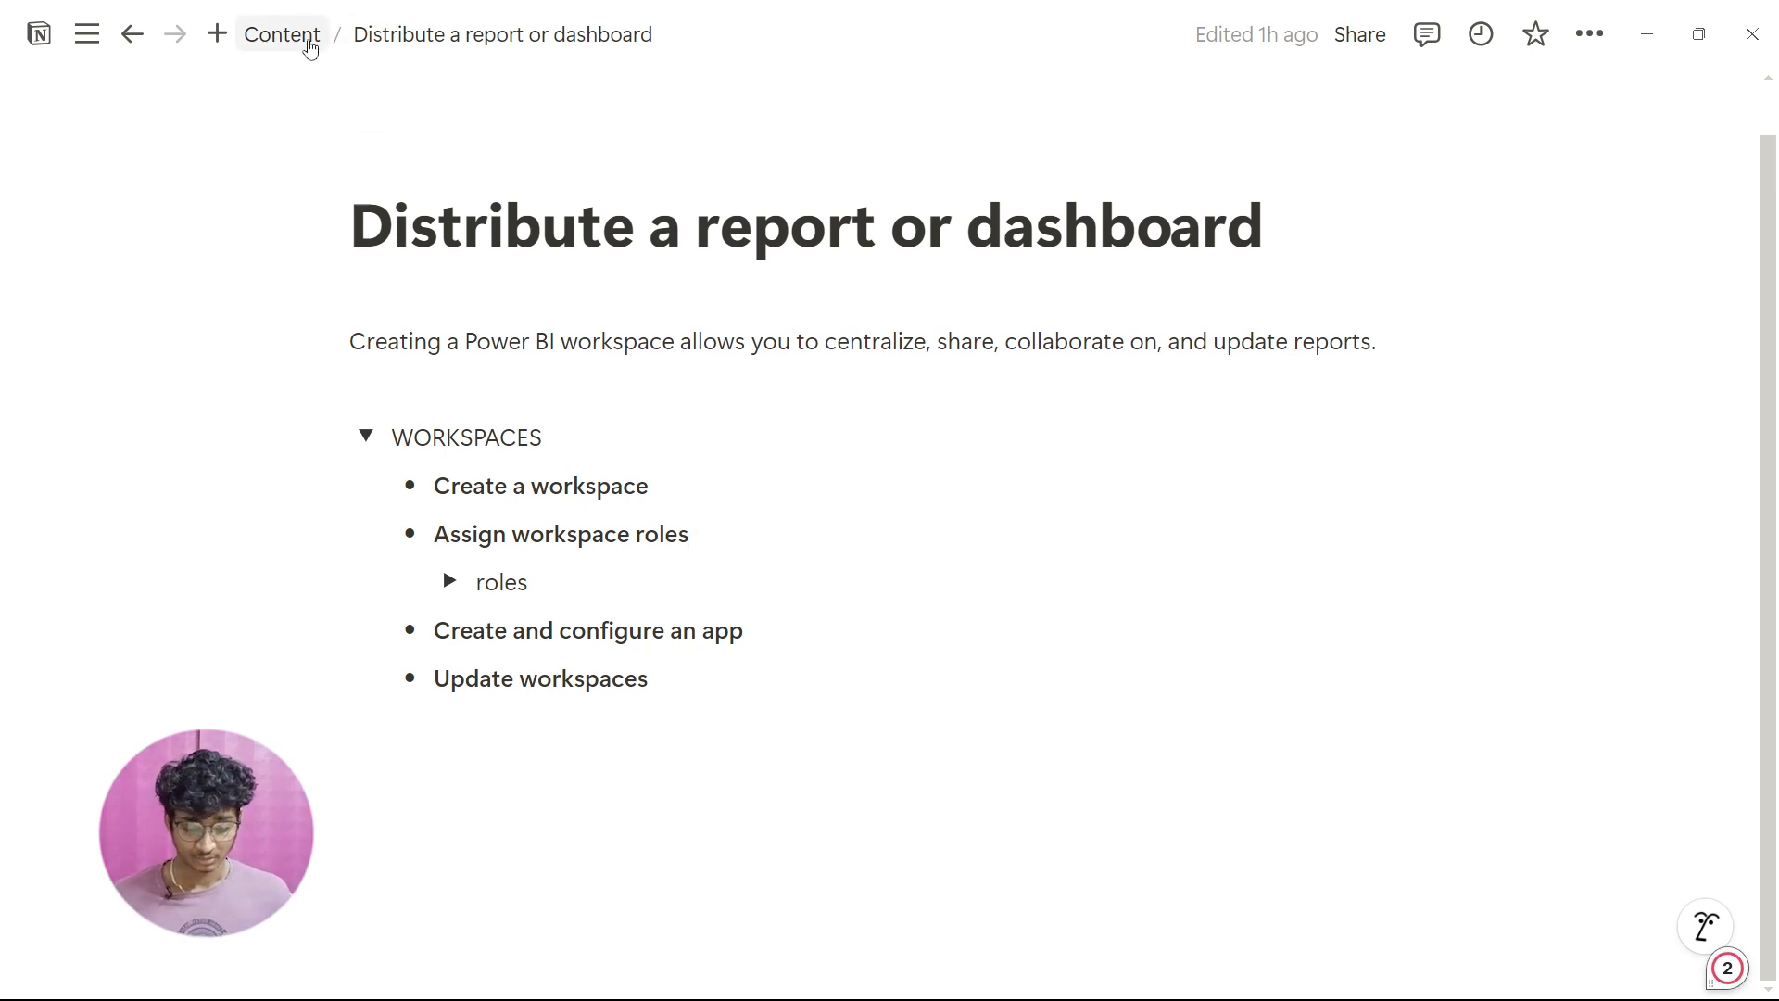
Step: Collapse the WORKSPACES notes, open the Monitor usage and performance page, then return to Power BI
left_click(367, 437)
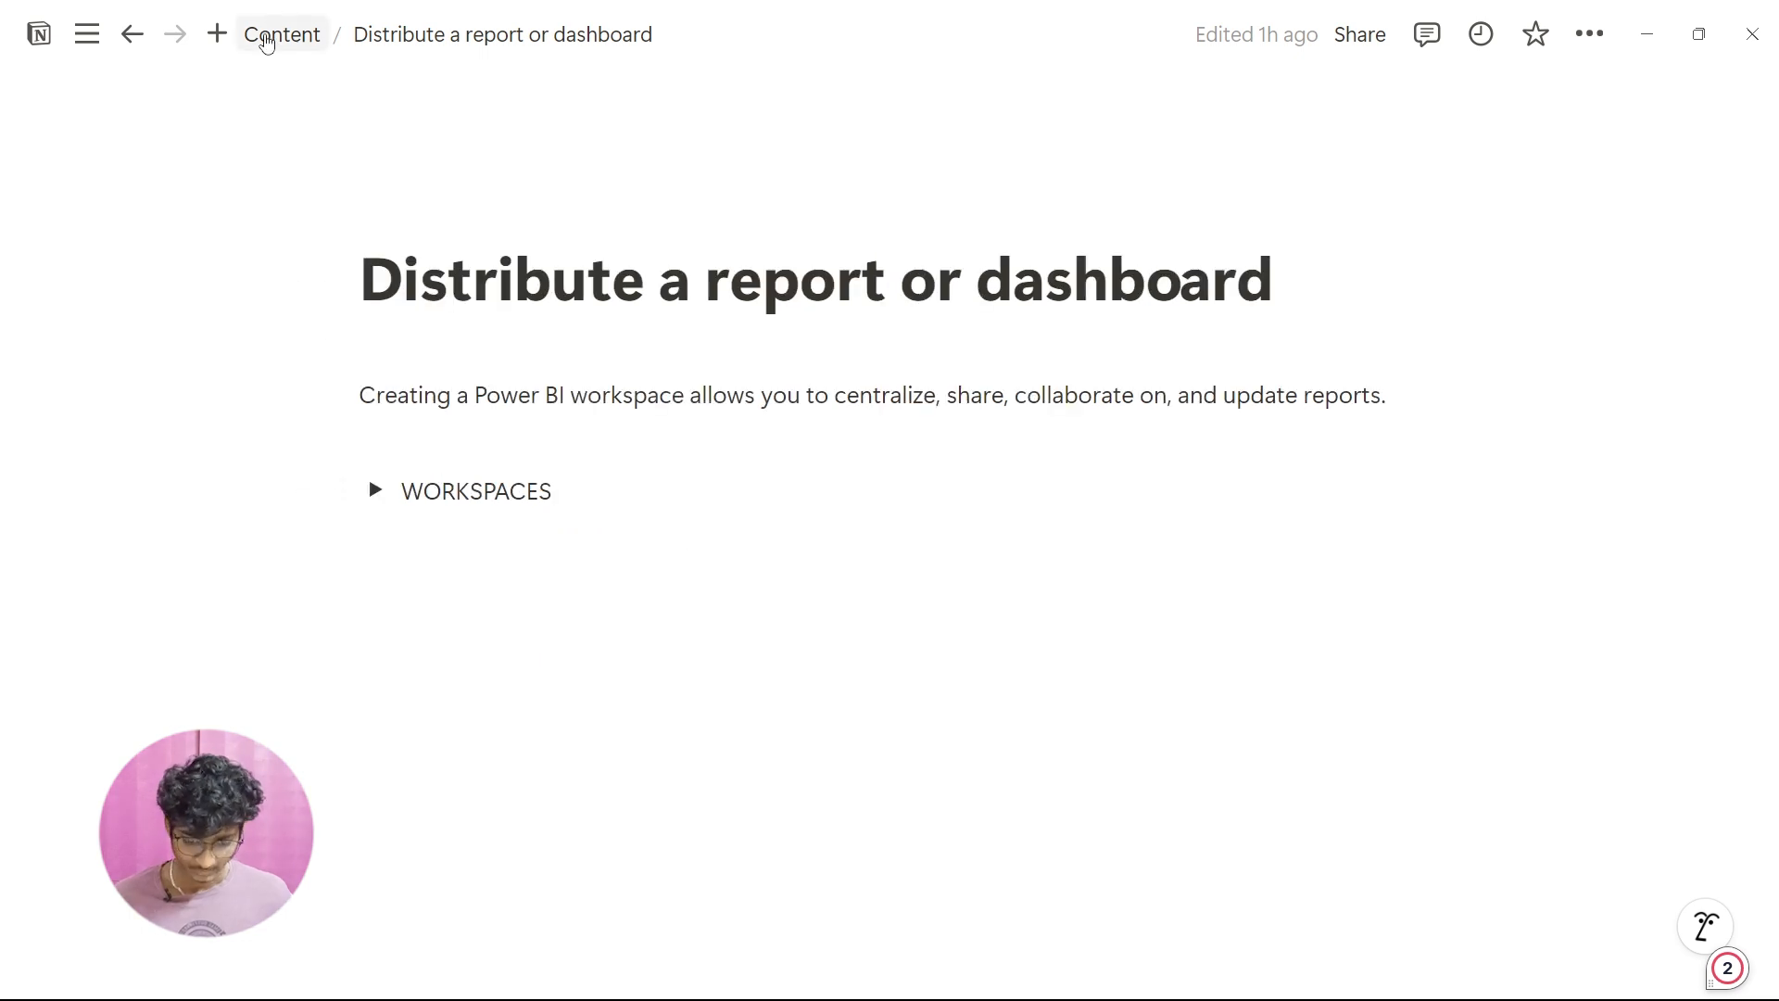
left_click(278, 35)
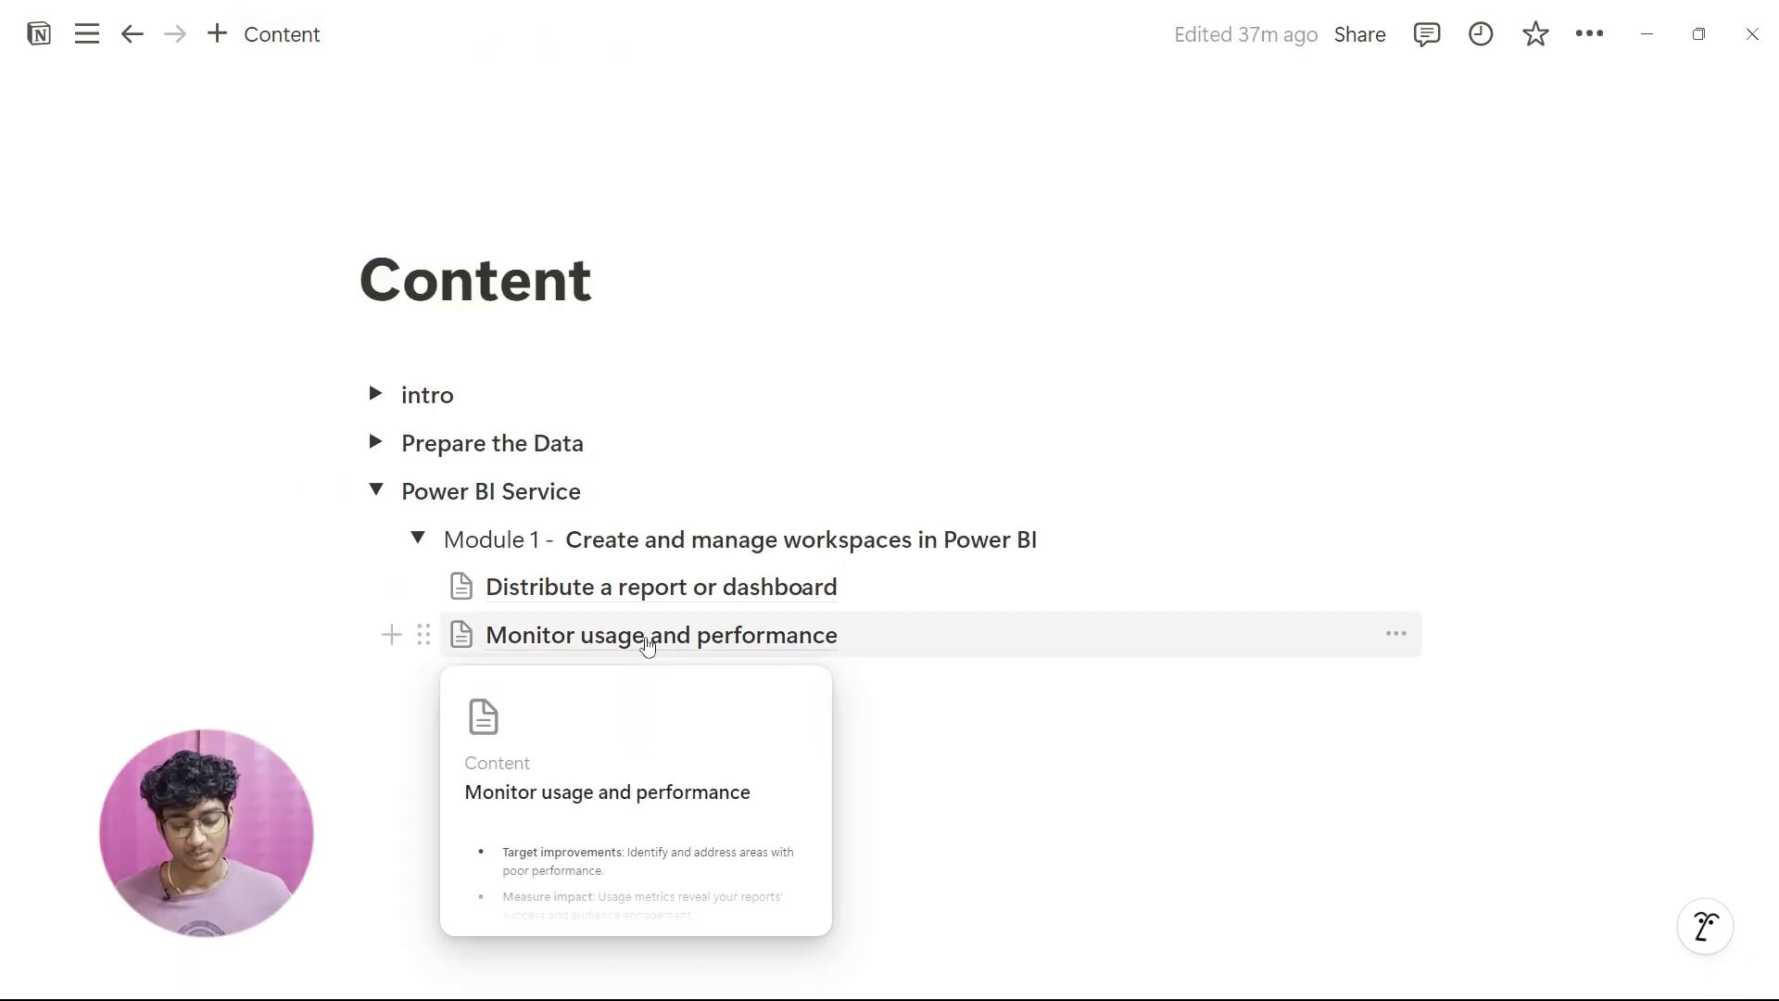
left_click(648, 639)
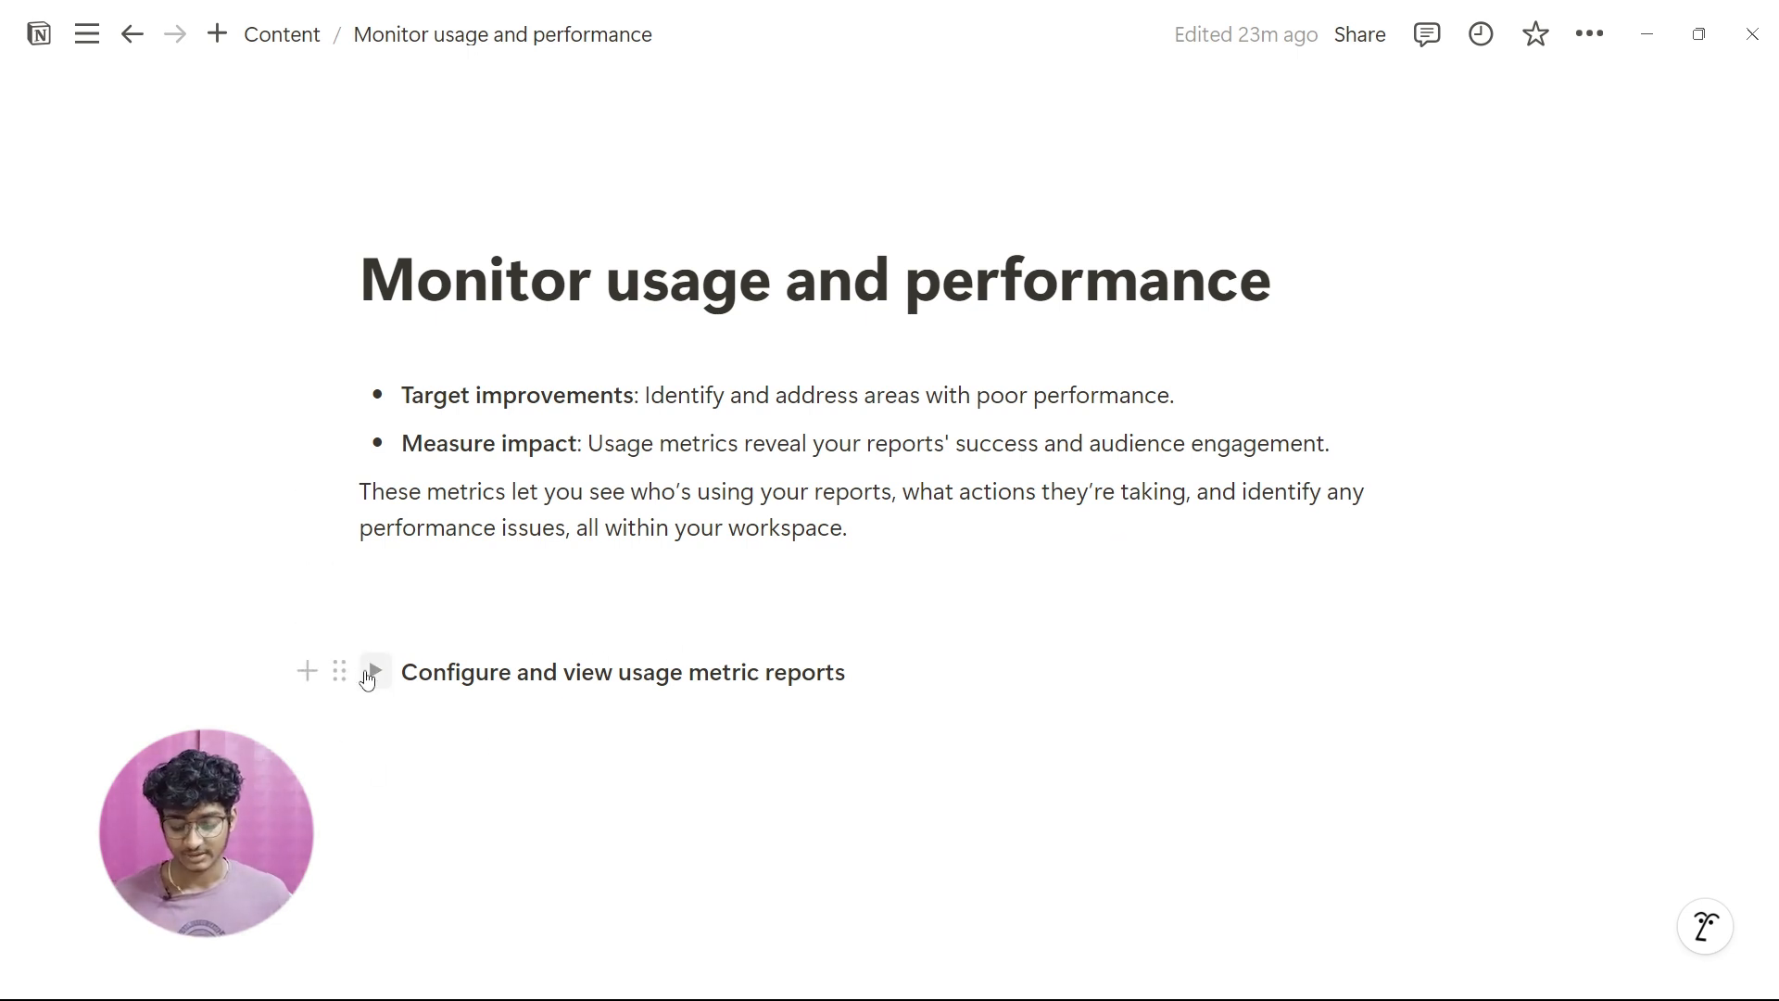
key("alt+Tab")
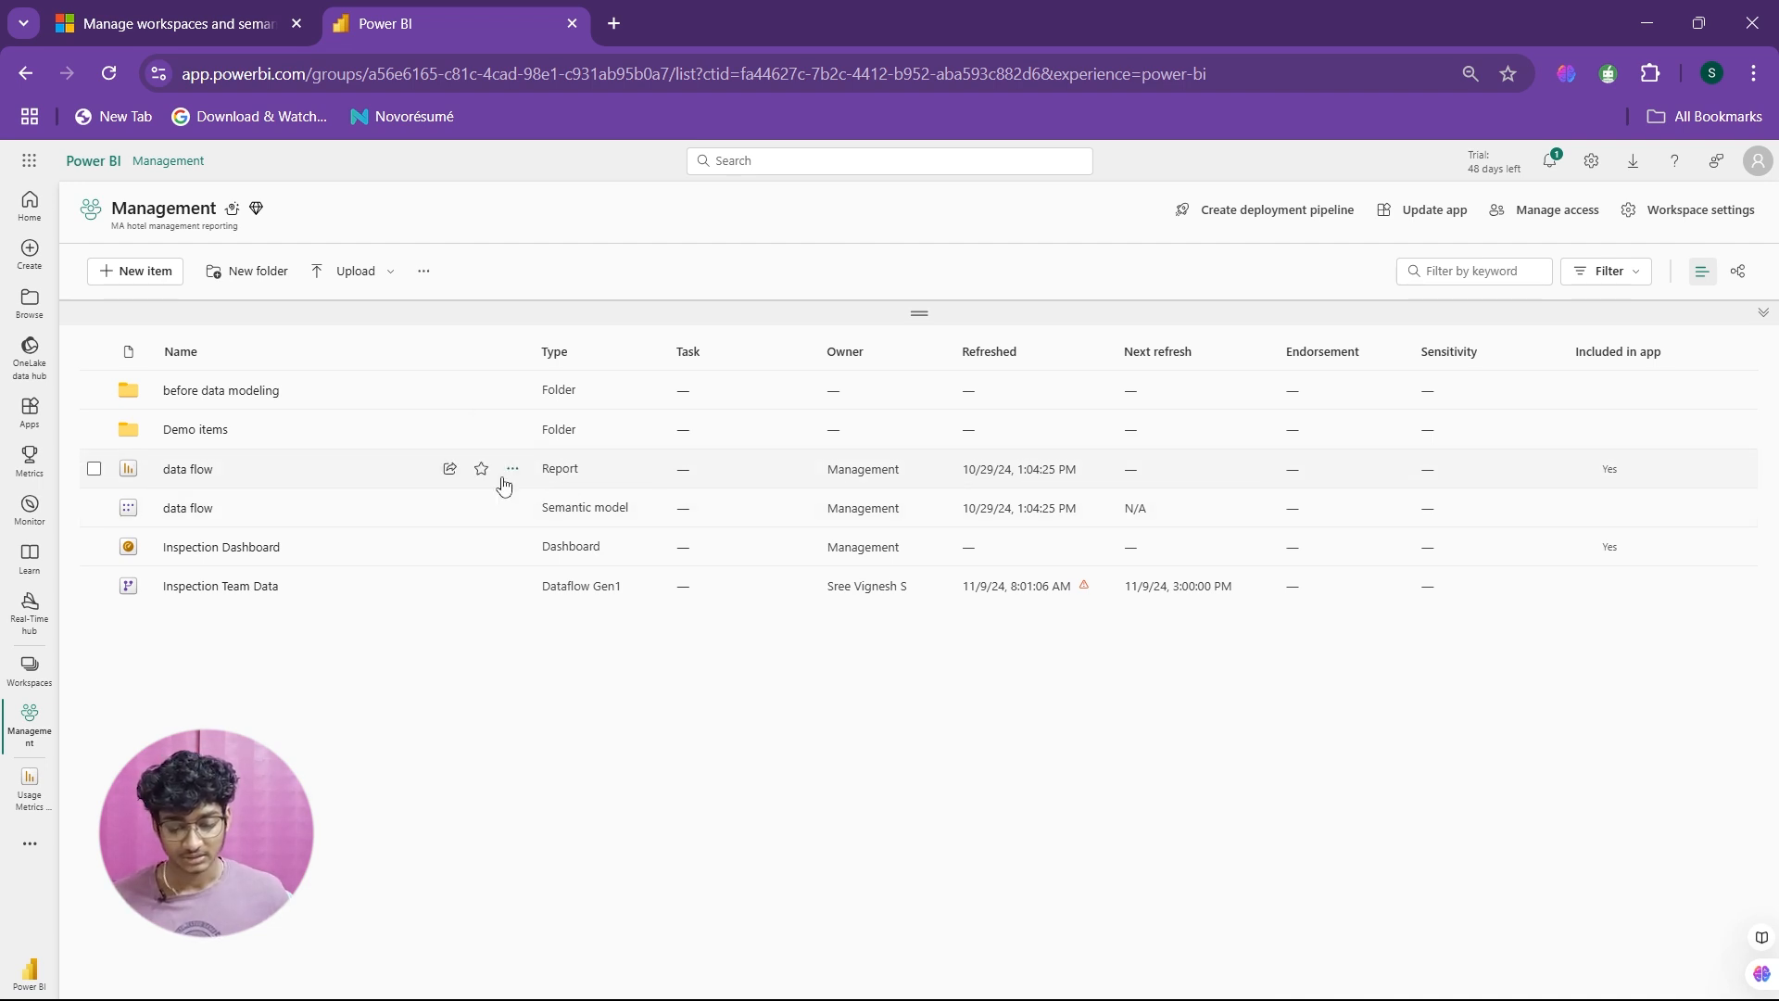
Step: Open data flow's usage metrics report, showing 16 report opens and 19 page views
left_click(512, 470)
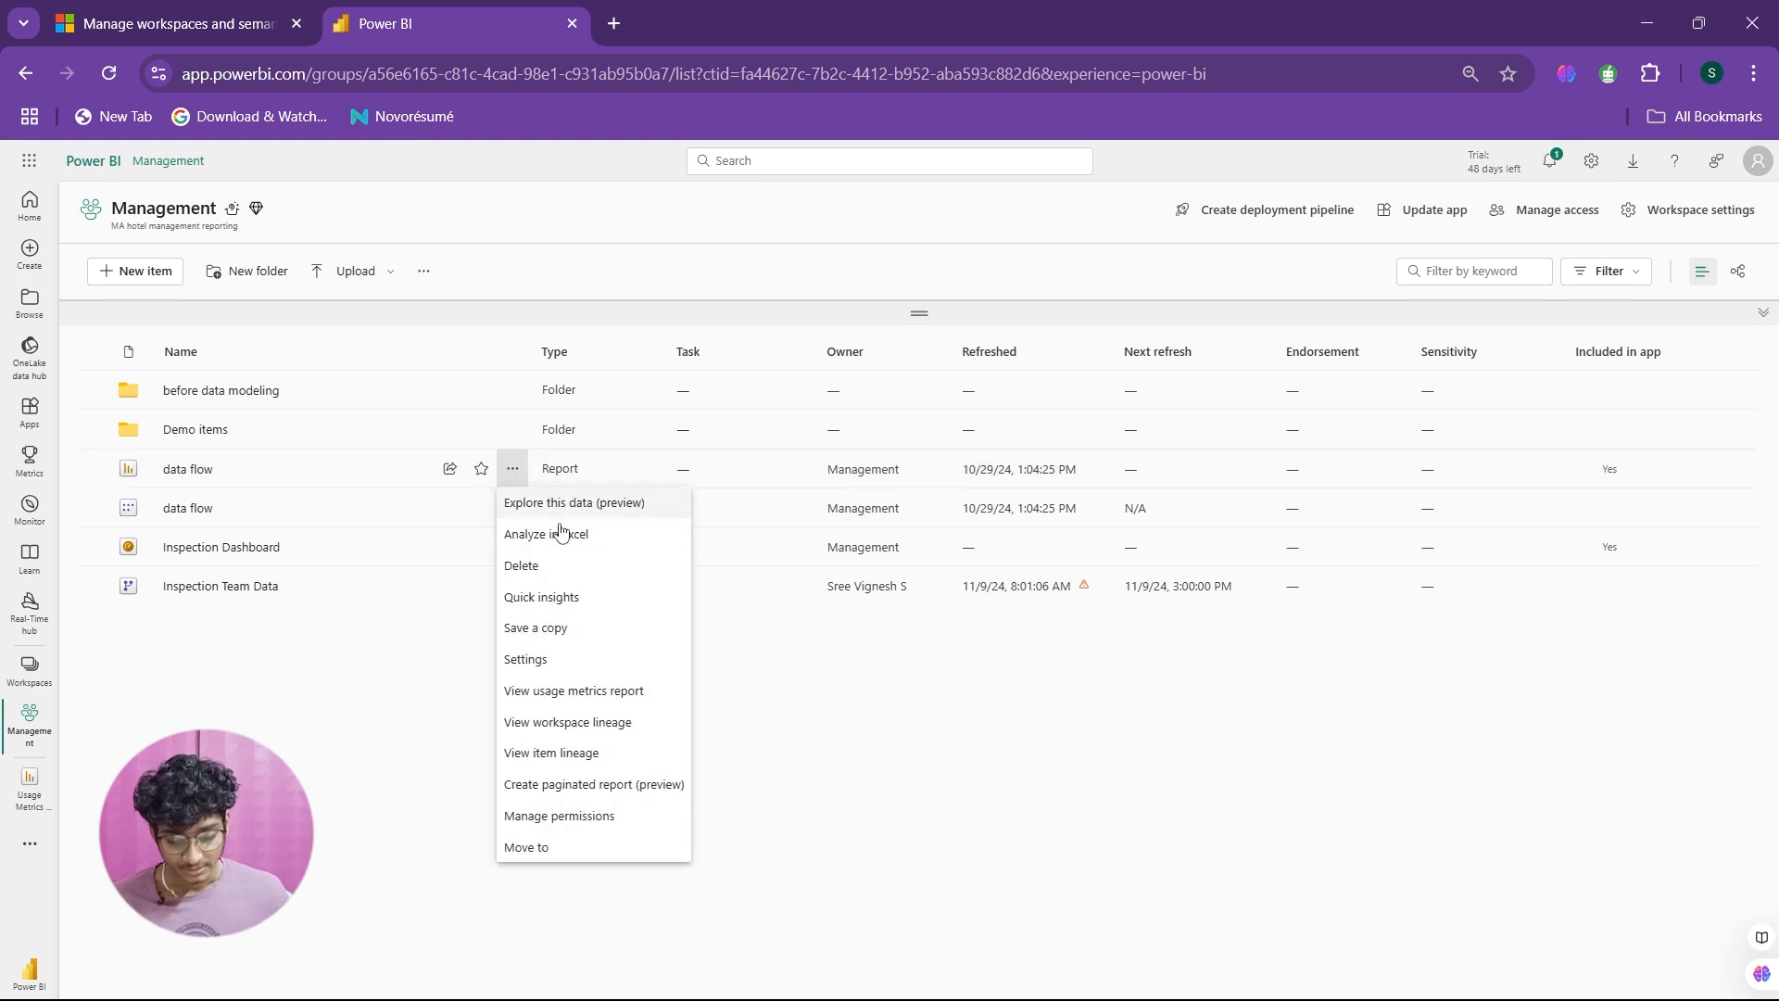
key("ctrl+plus")
key("ctrl+plus")
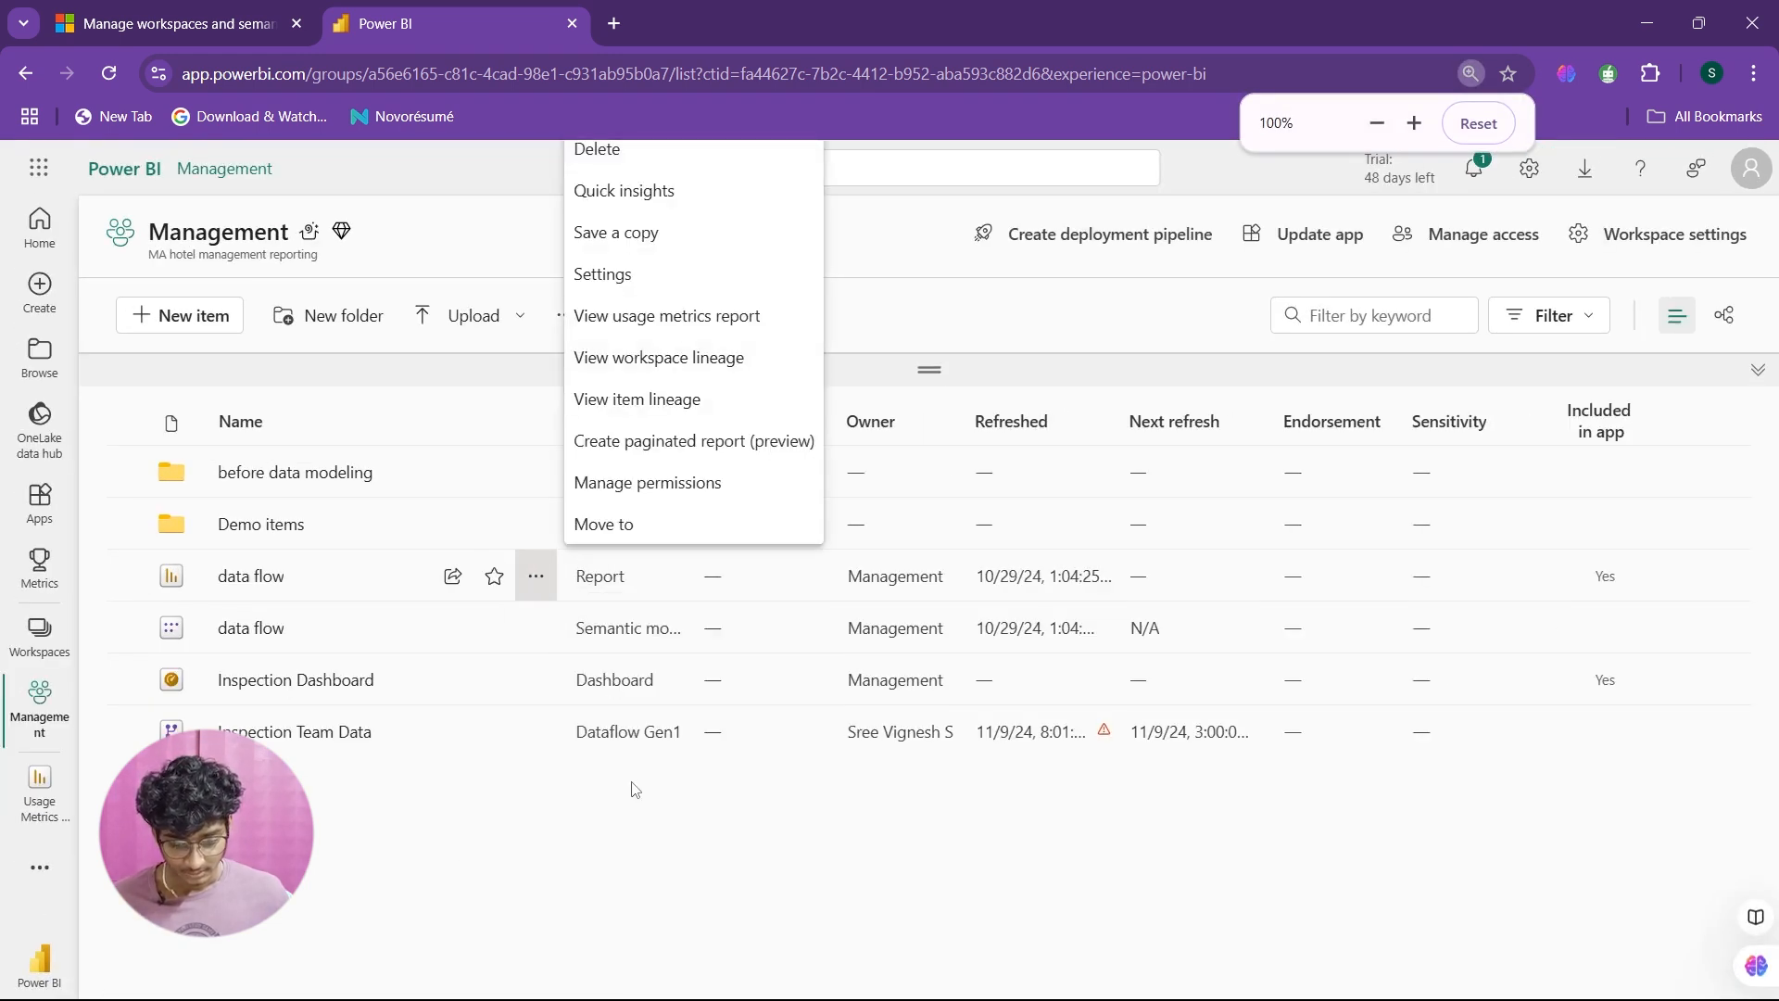
left_click(545, 595)
left_click(542, 590)
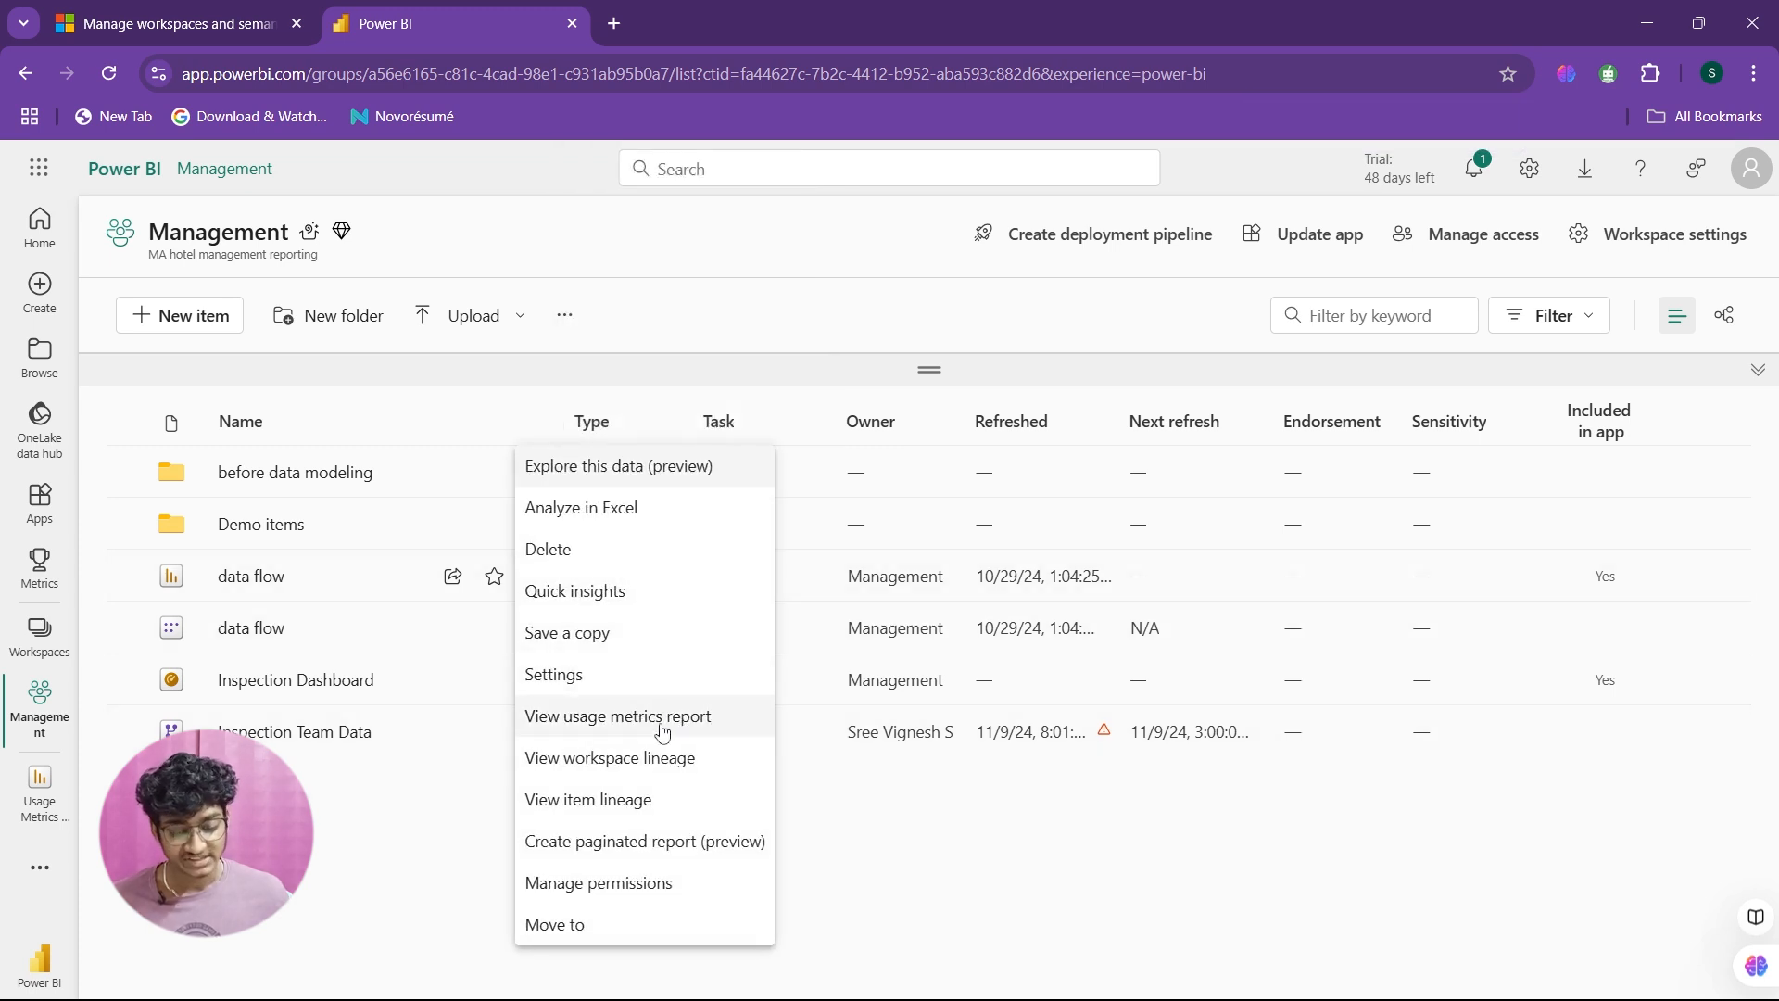
left_click(740, 728)
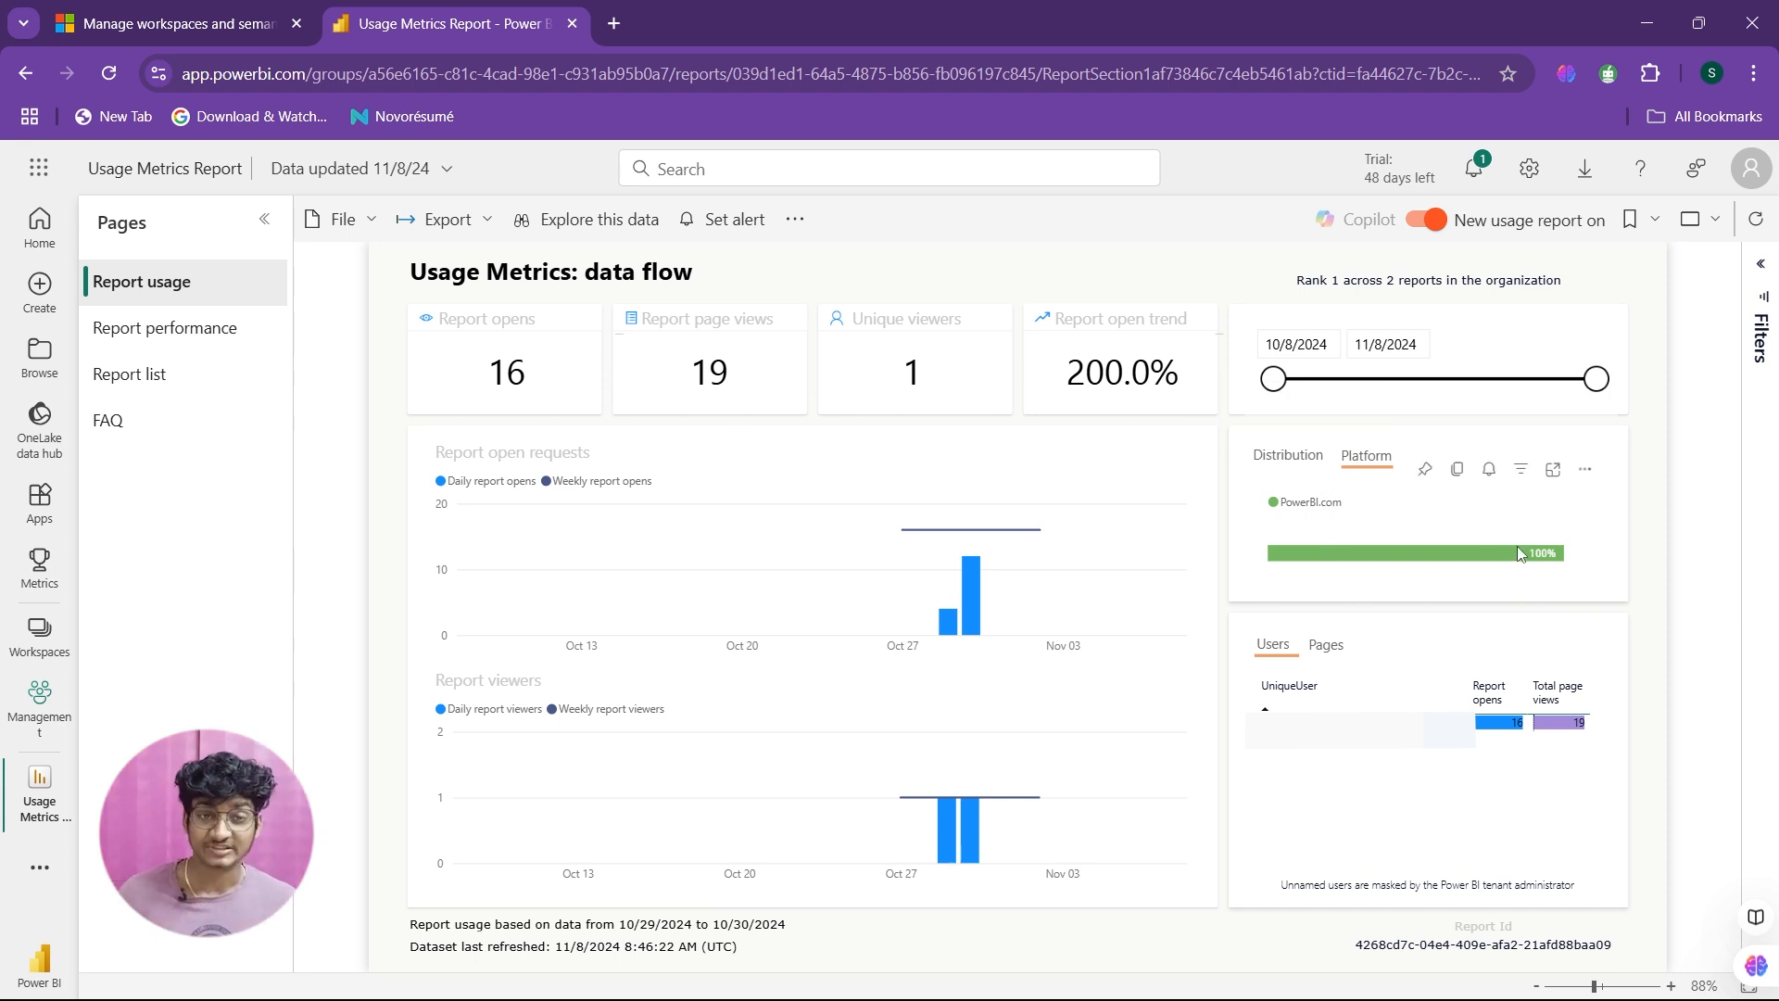
Step: Show the data flow report's views by distribution and by page: Page 1, 1 user, 19 views
left_click(1272, 461)
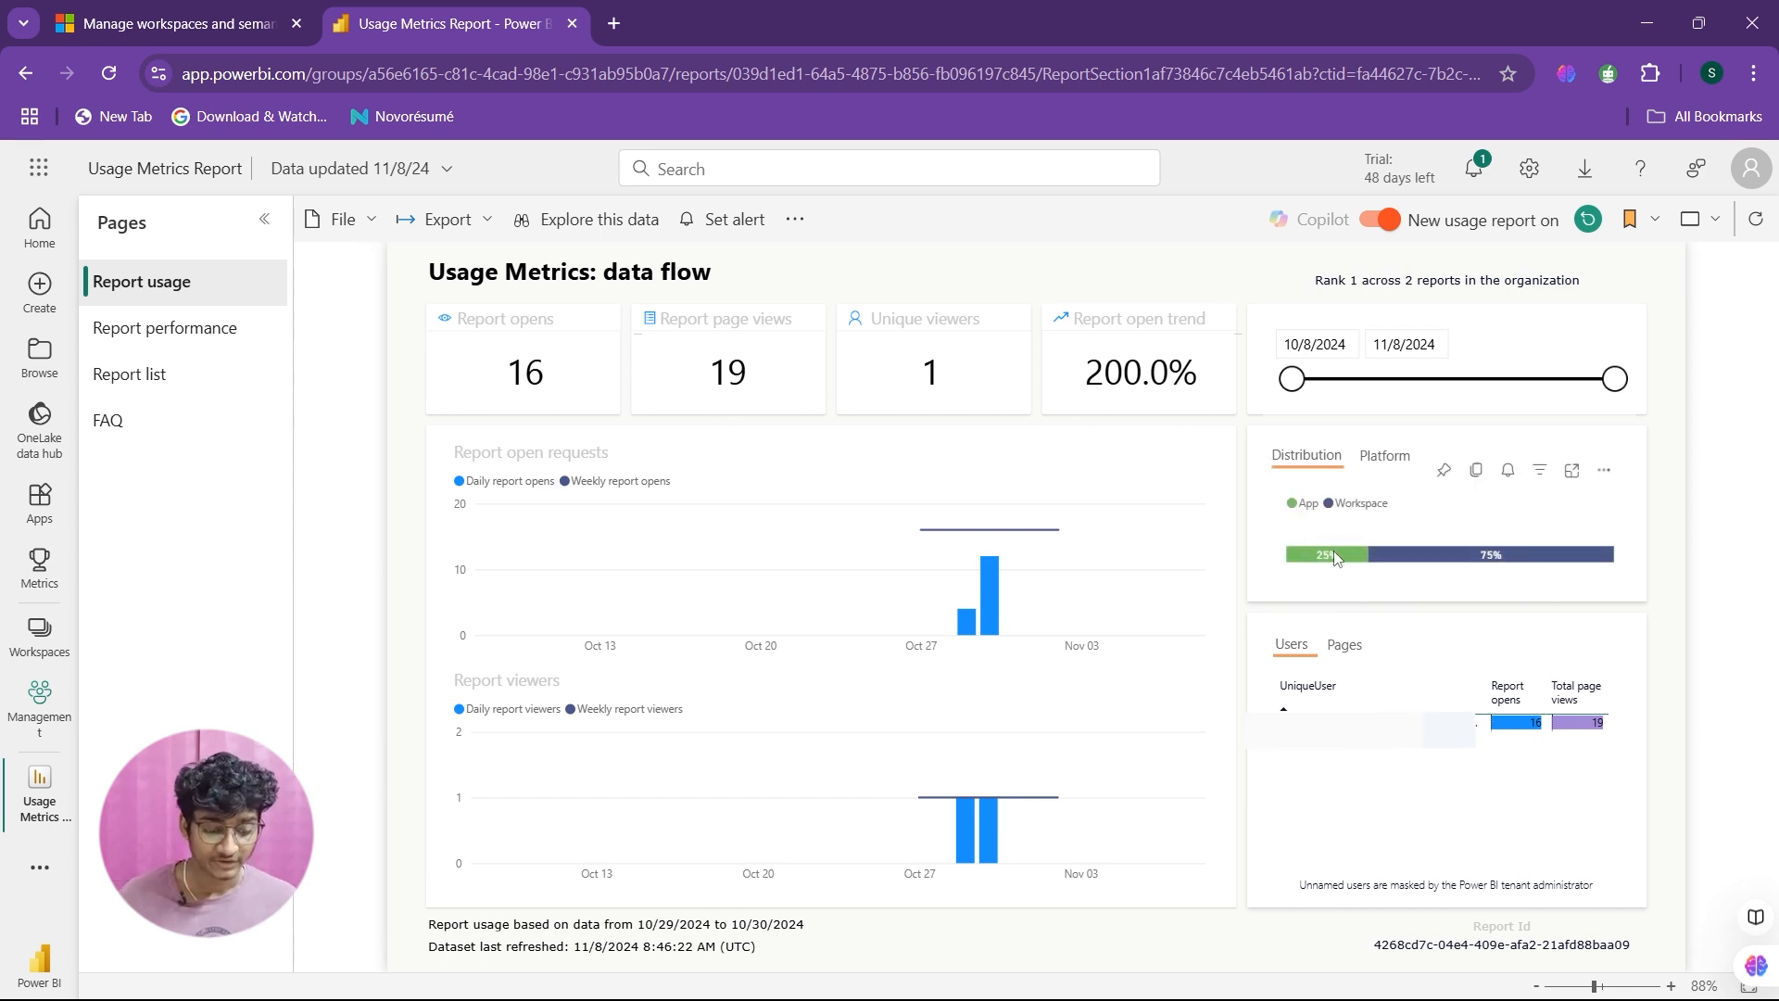
mouse_move(1336, 557)
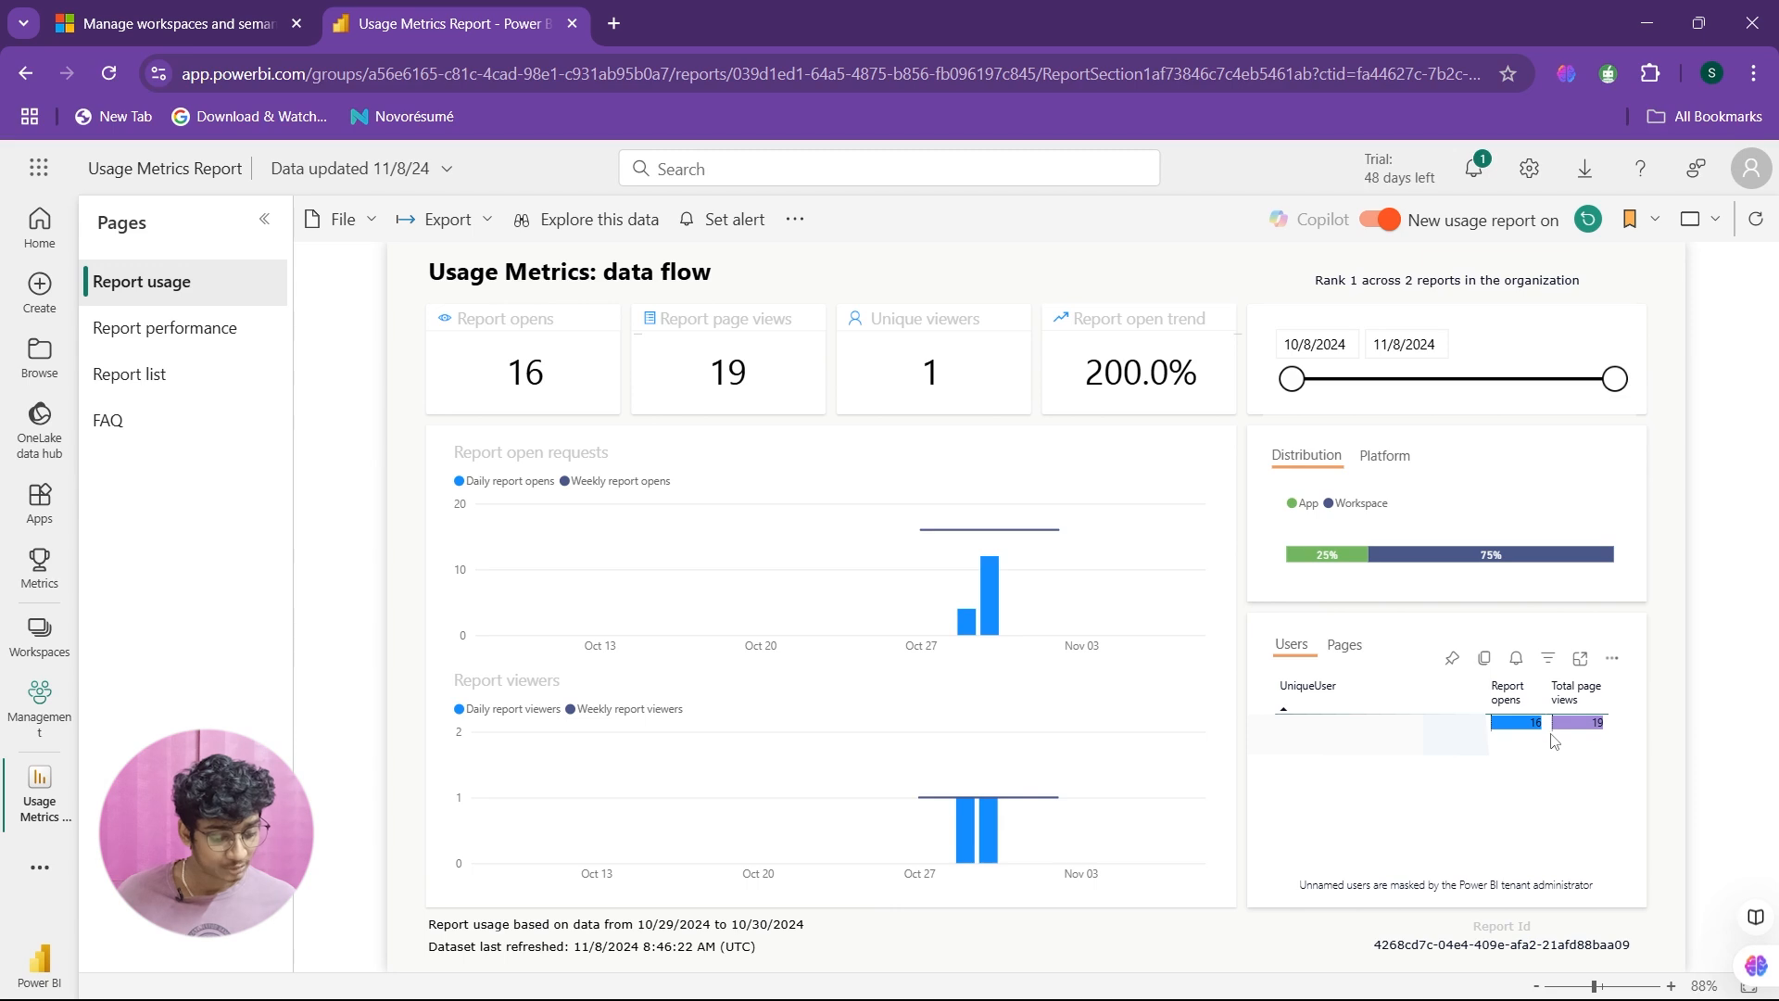
left_click(1341, 655)
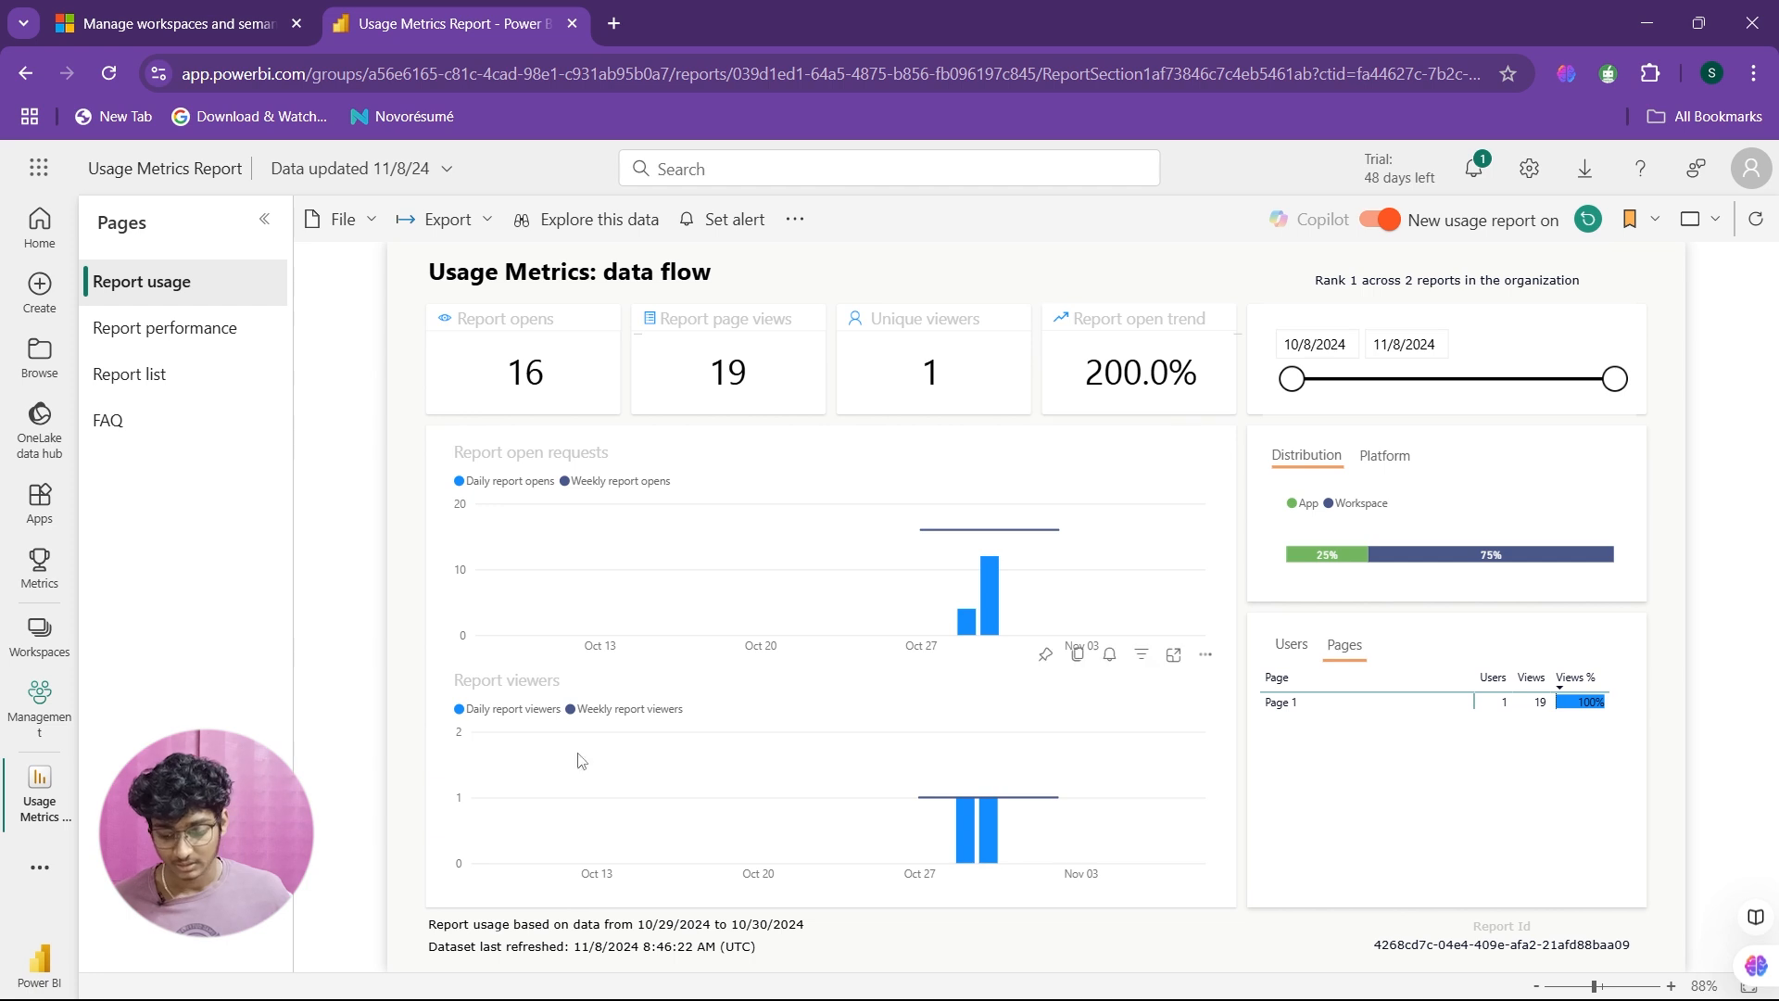
Step: On the Report performance page, narrow the date range to 10/30/2024, then restore 10/8/2024
left_click(151, 331)
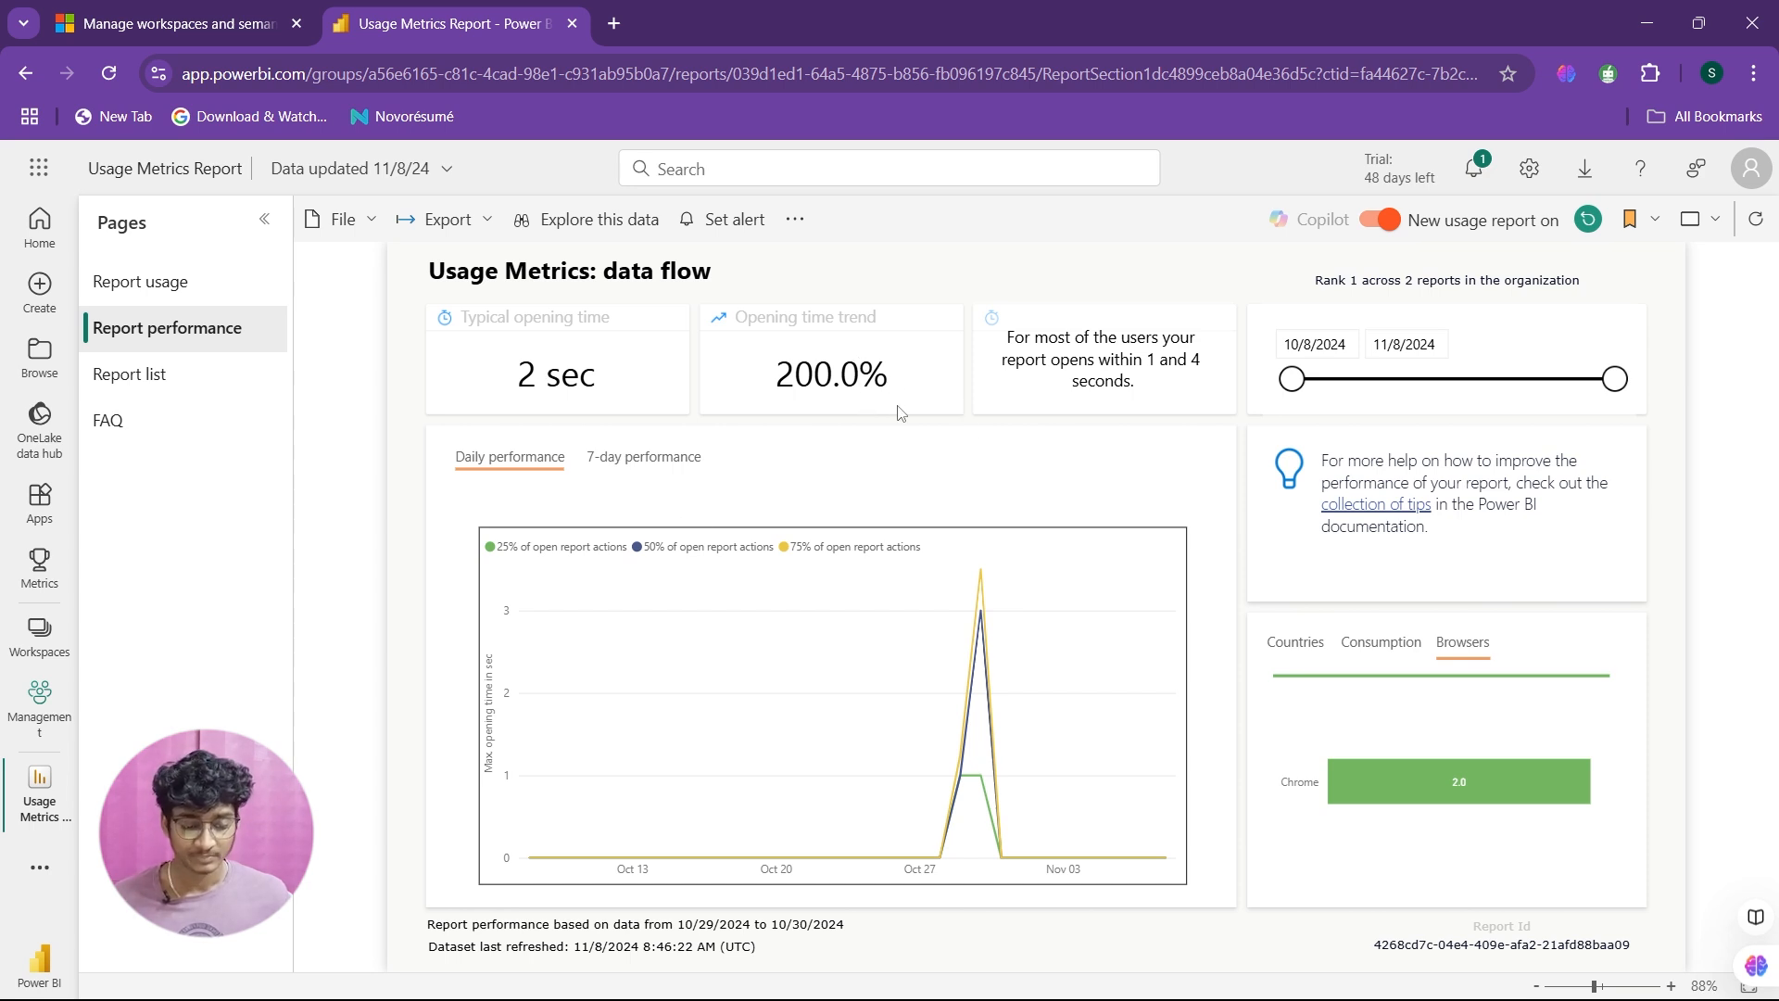
left_click_drag(1288, 389, 1520, 380)
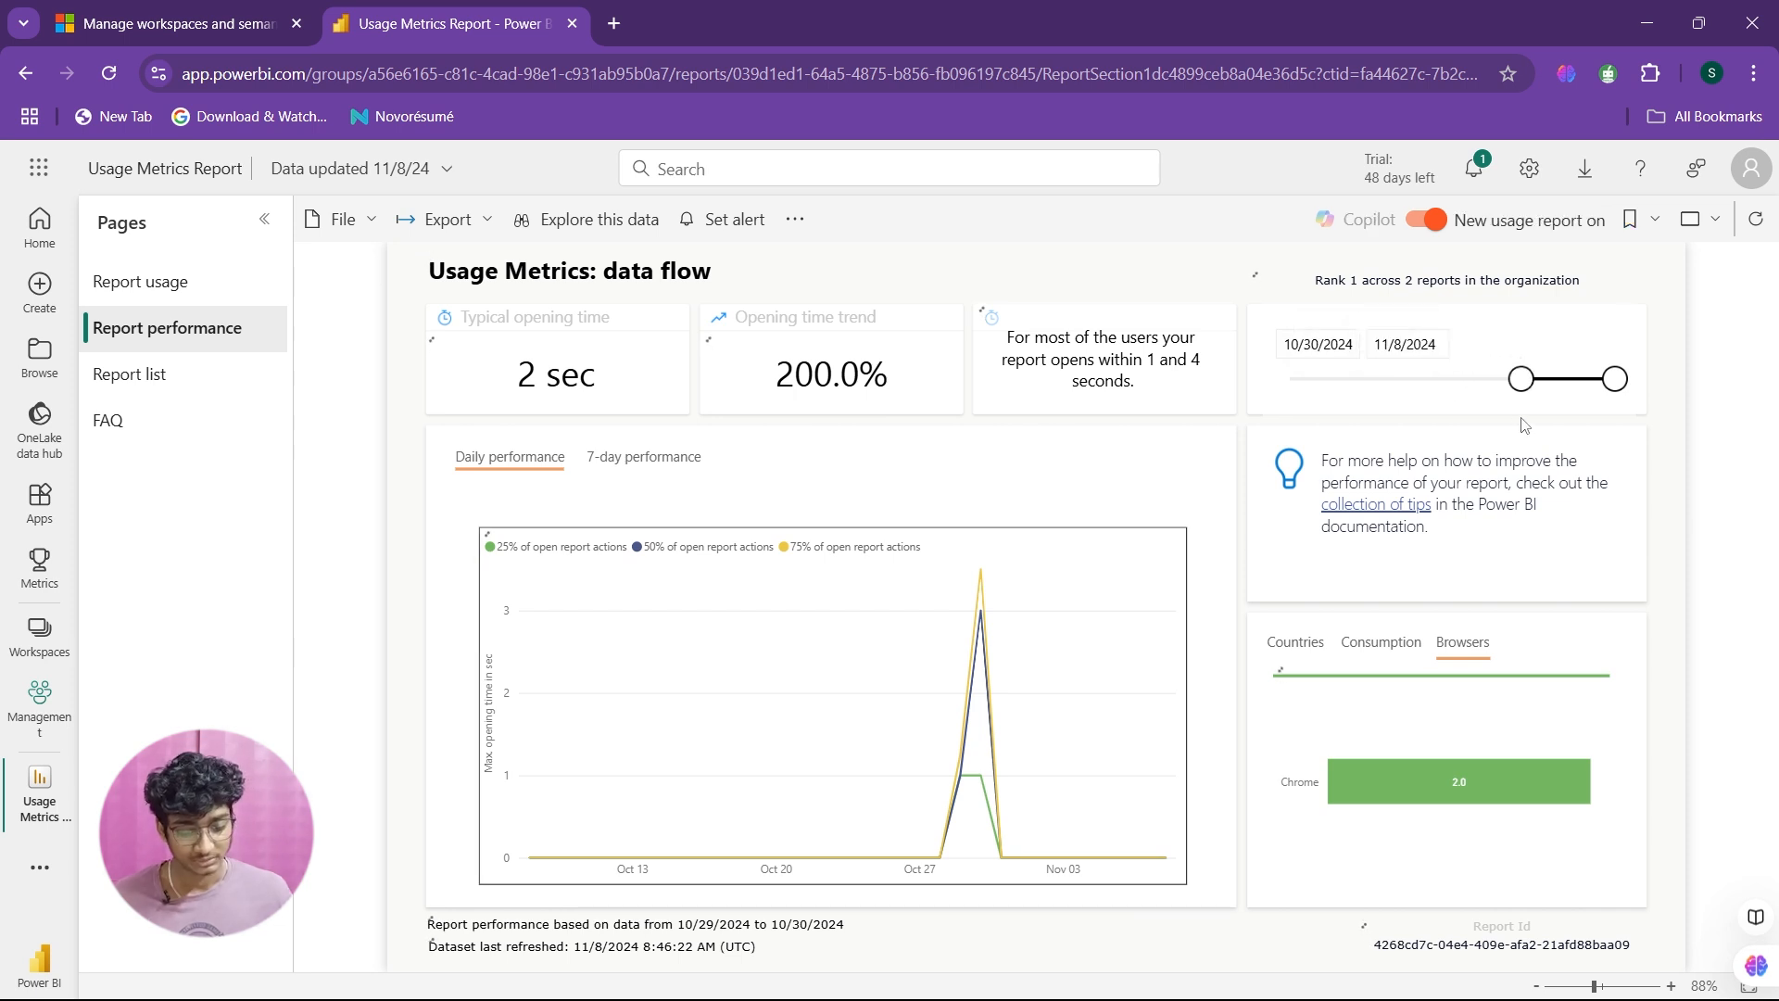
left_click_drag(1517, 381, 1292, 380)
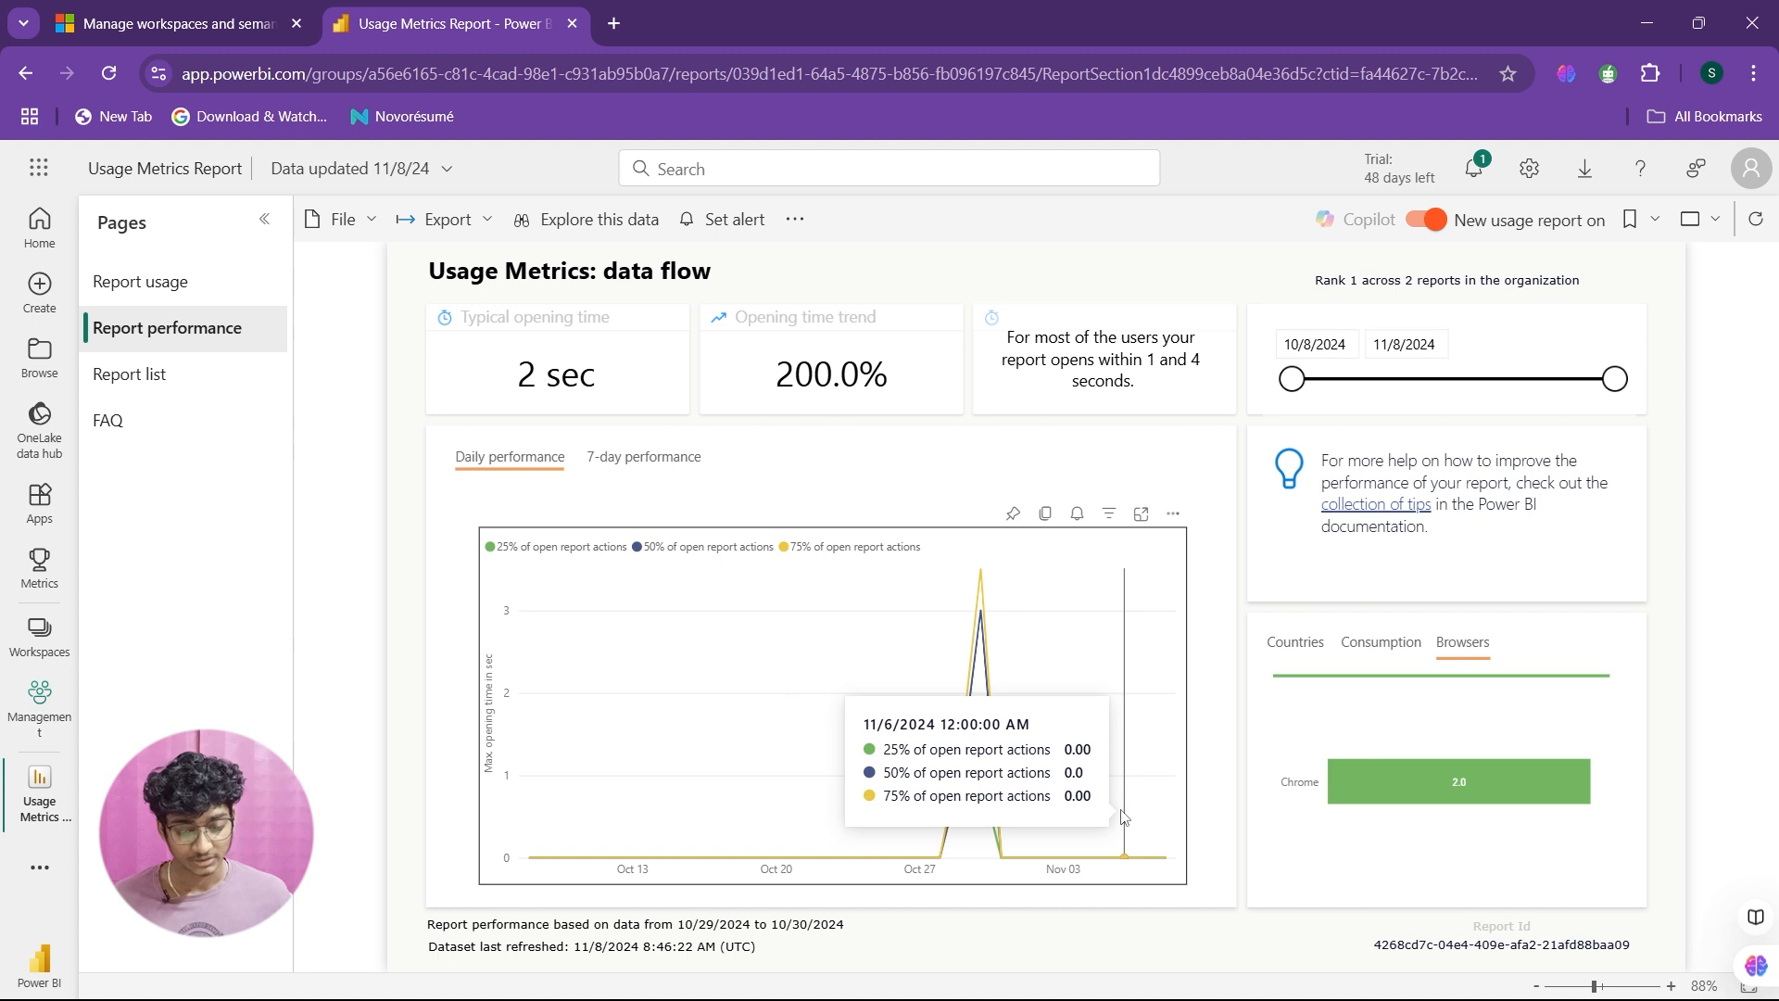
Step: Show the 7-day performance trend and opening times by consumption method and country, then view Report list
left_click(649, 463)
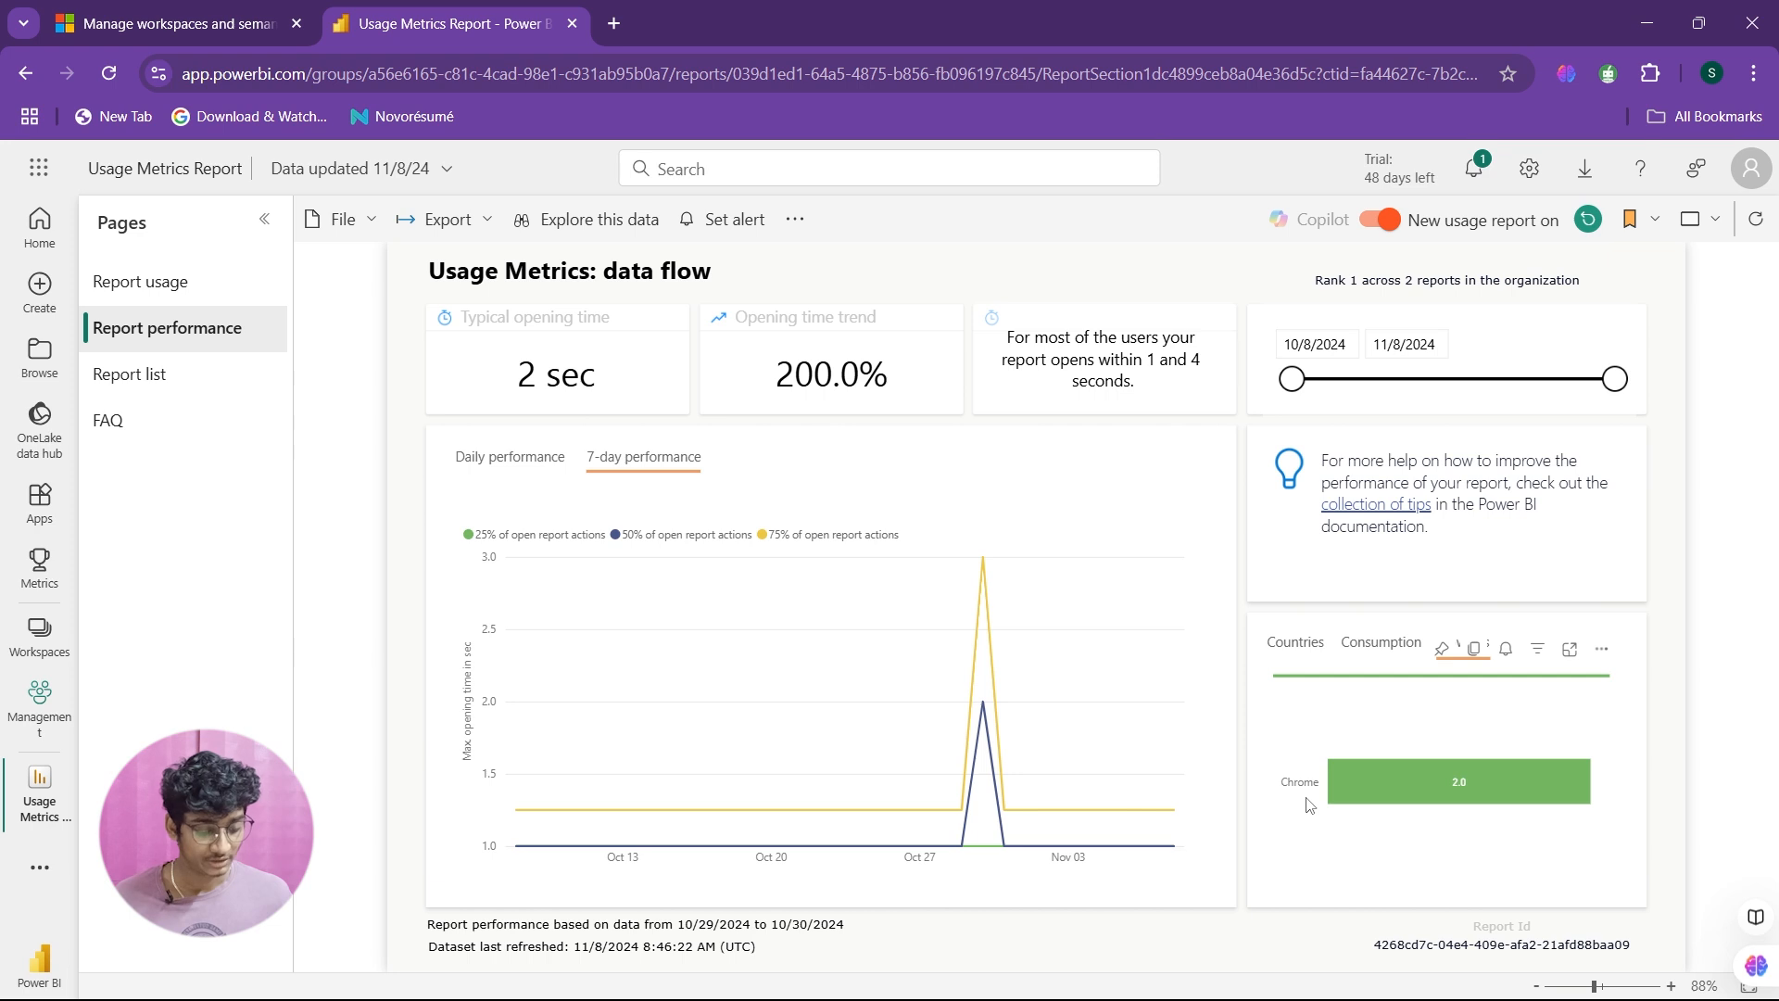
left_click(1385, 648)
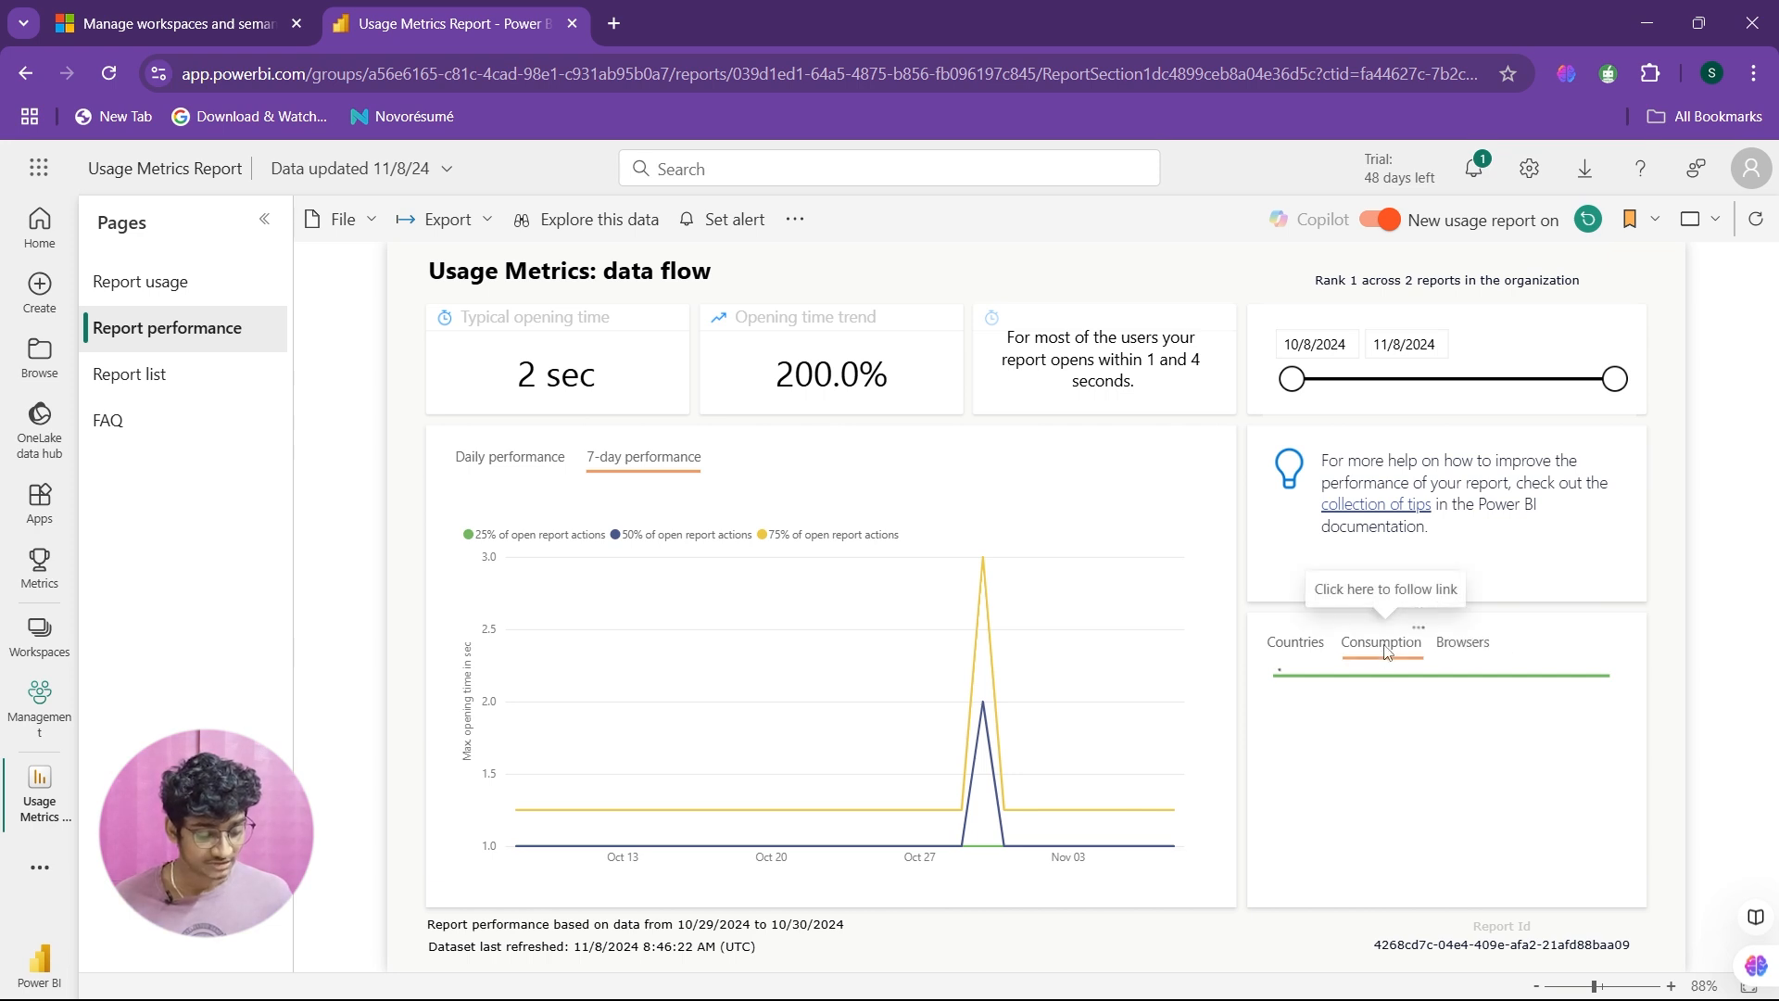
left_click(1296, 650)
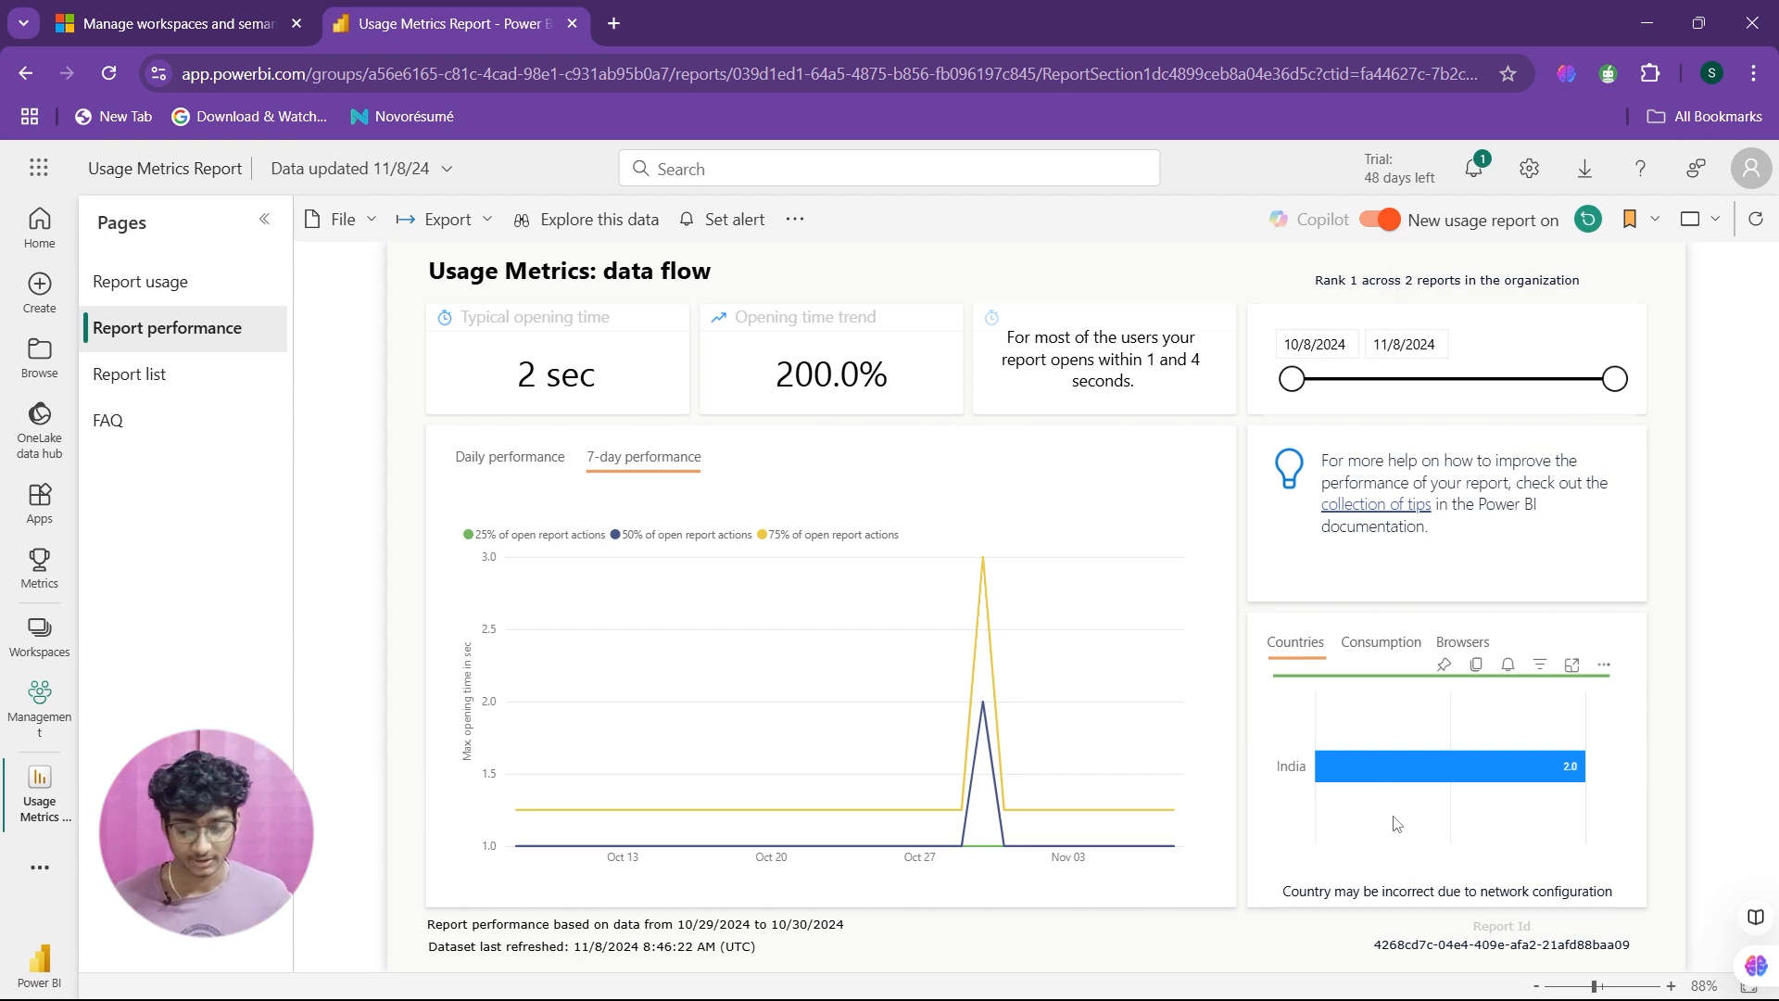
left_click(99, 380)
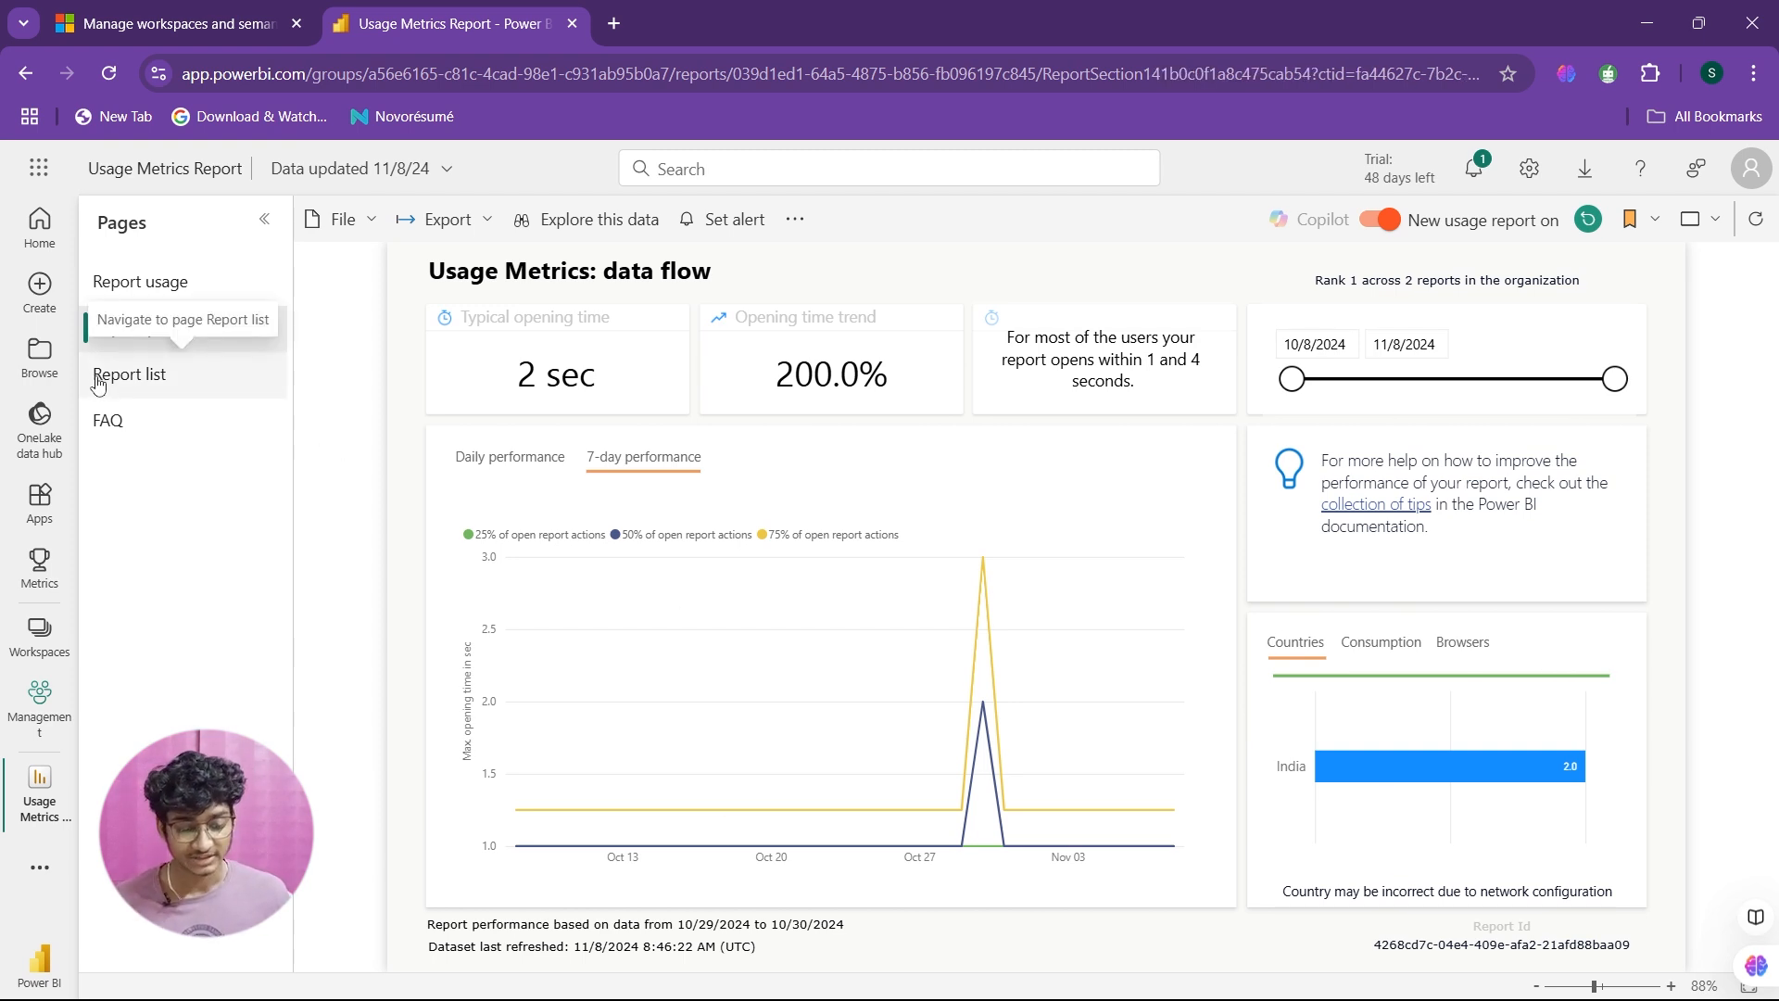
left_click(99, 380)
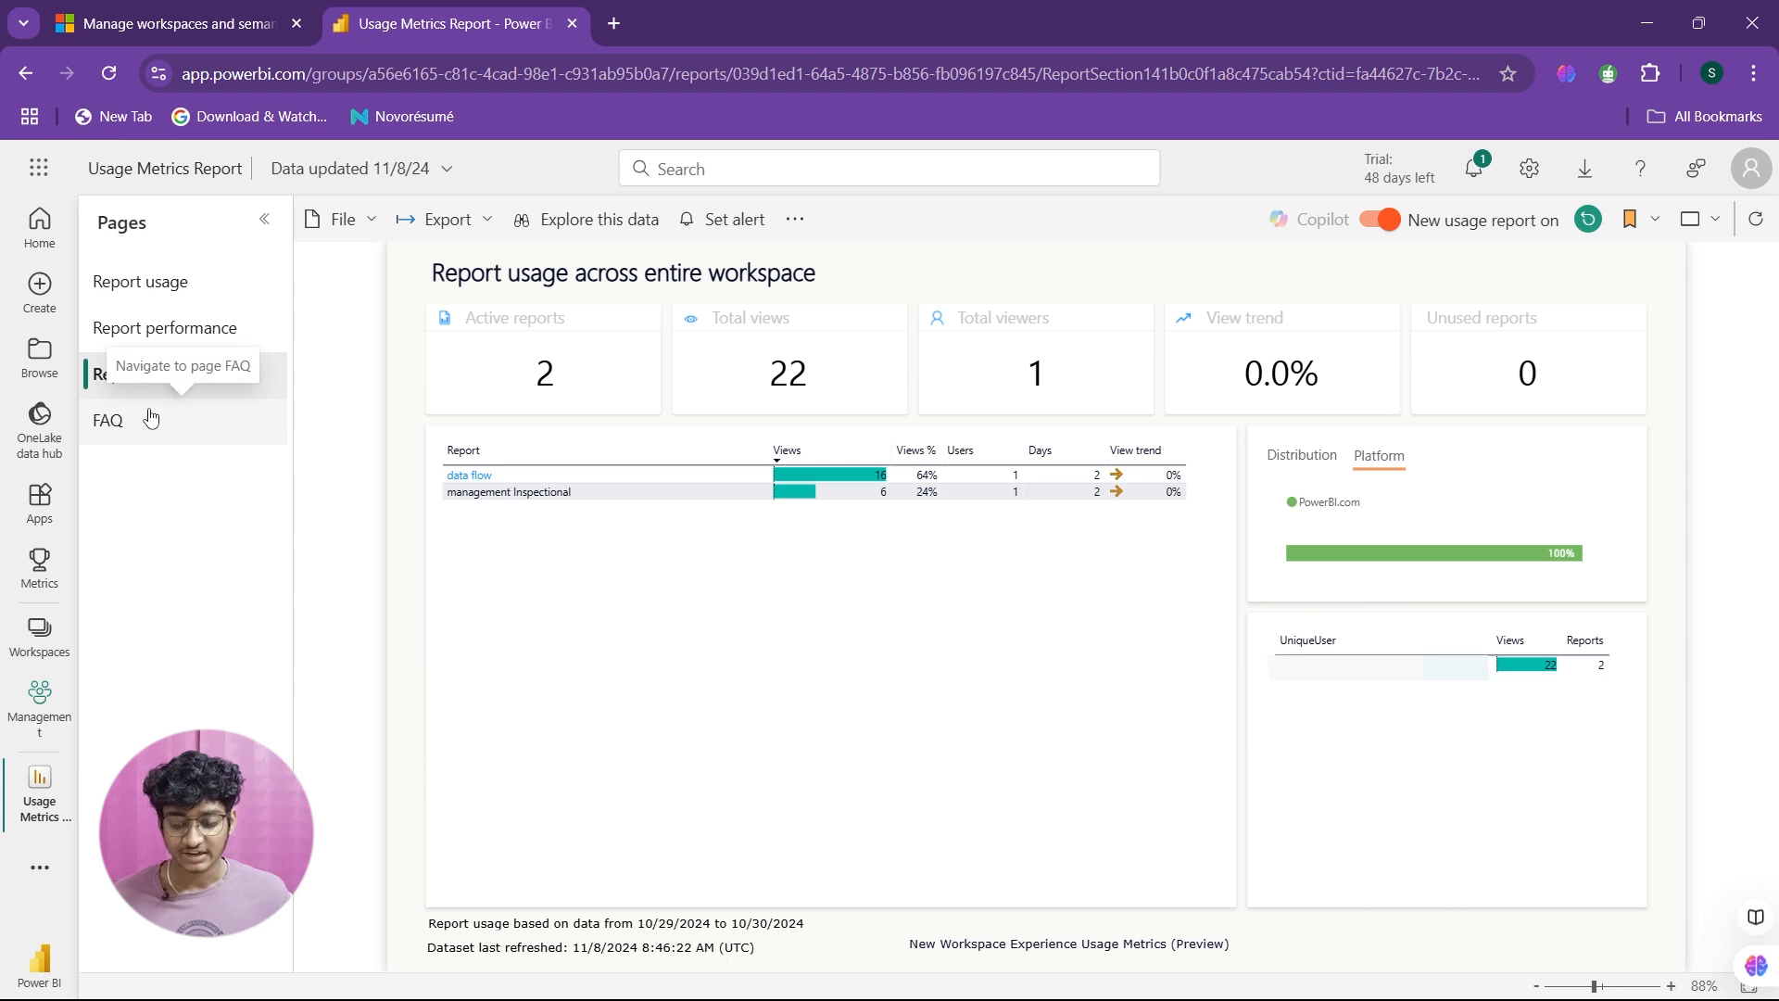
Step: Go to the FAQ page explaining viewers versus views and opening time calculations
left_click(279, 435)
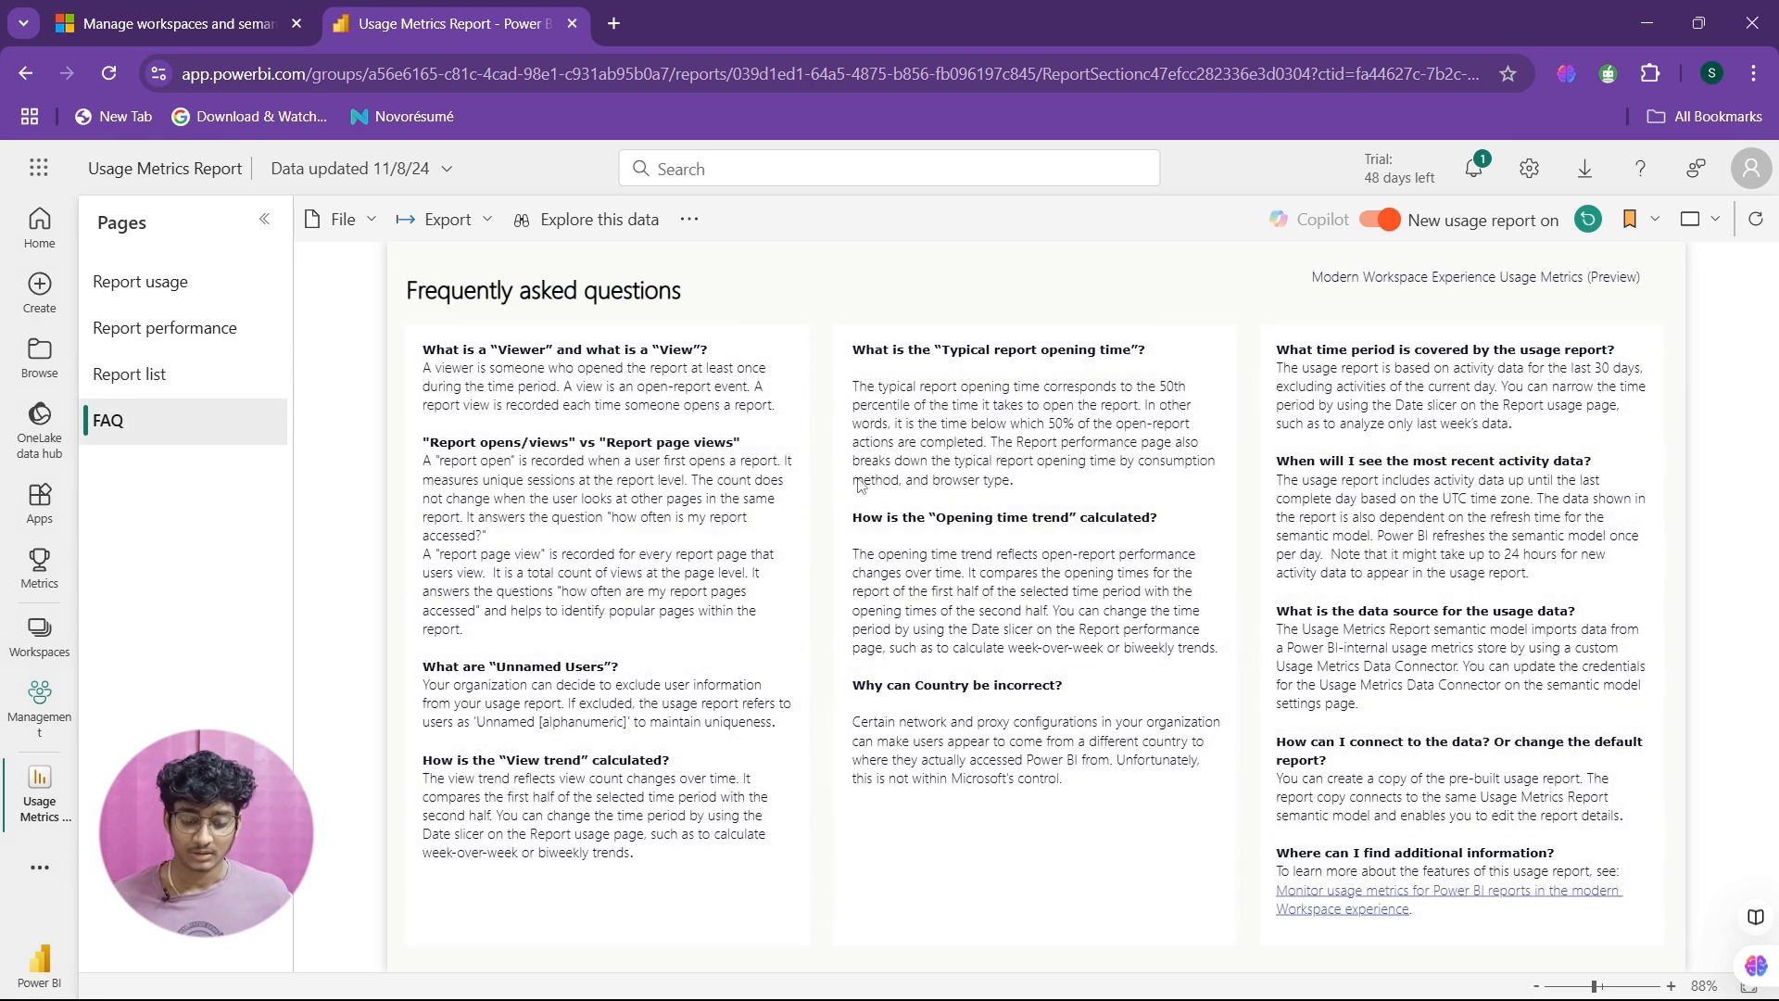